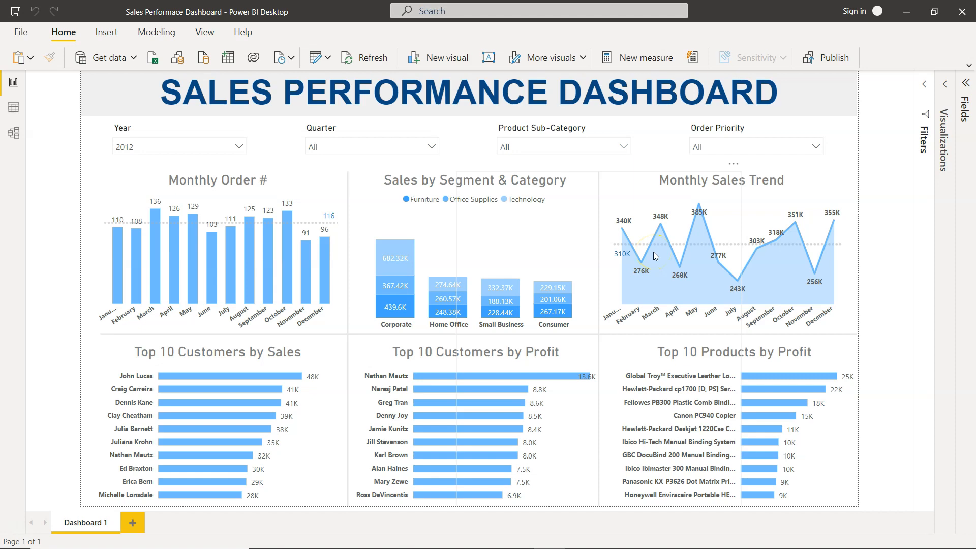
- Review the tutorial titles listed in the Power BI Video Tutorials spreadsheet
{"action": "key", "text": "alt+Tab"}
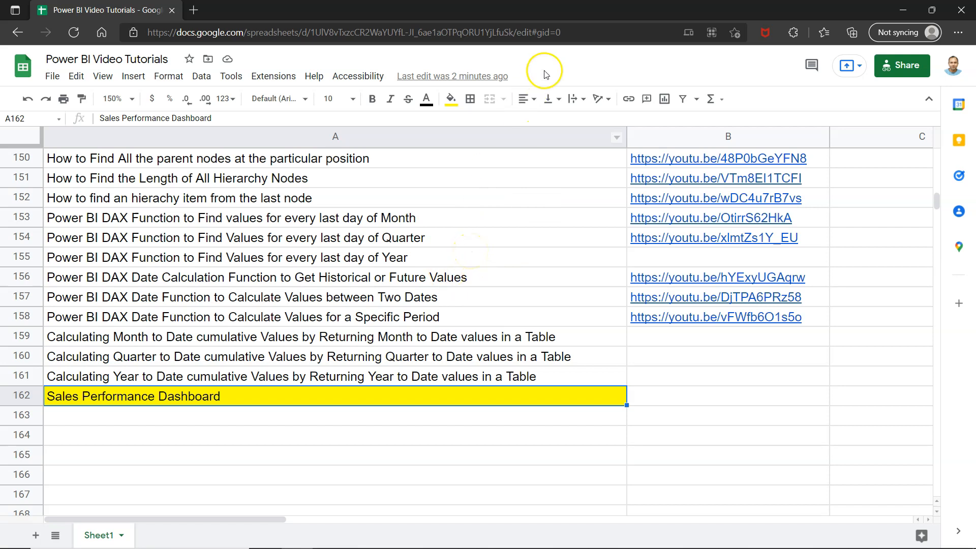
{"action": "left_click", "coordinate": [539, 32]}
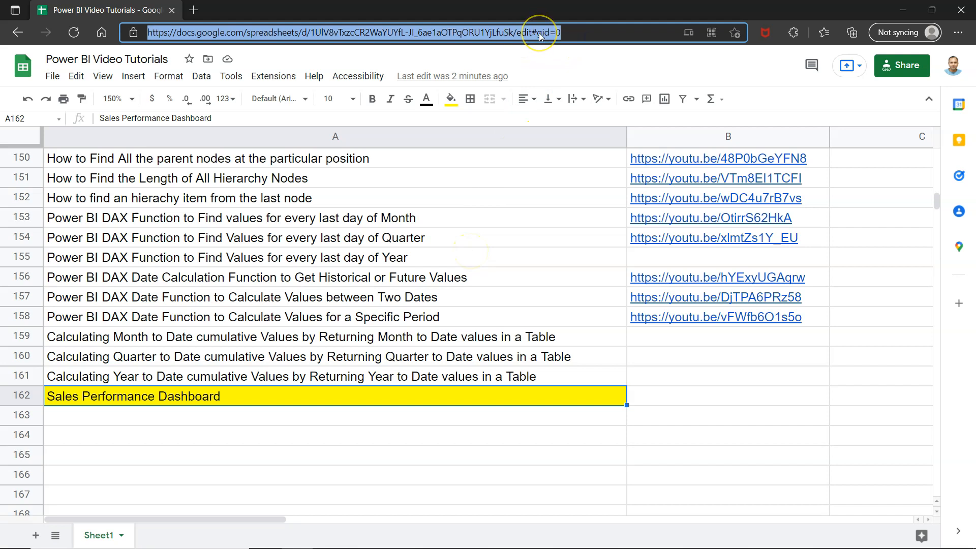
{"action": "left_click", "coordinate": [413, 280]}
{"action": "scroll", "coordinate": [414, 317], "scroll_direction": "up", "scroll_amount": 1}
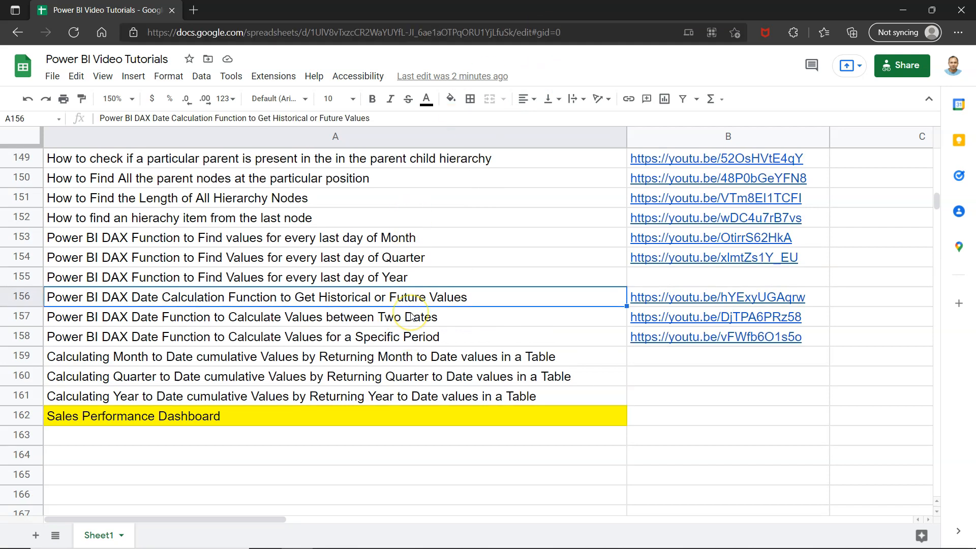
{"action": "scroll", "coordinate": [412, 315], "scroll_direction": "up", "scroll_amount": 12}
{"action": "scroll", "coordinate": [412, 316], "scroll_direction": "up", "scroll_amount": 5}
{"action": "scroll", "coordinate": [411, 316], "scroll_direction": "down", "scroll_amount": 11}
{"action": "scroll", "coordinate": [411, 316], "scroll_direction": "down", "scroll_amount": 5}
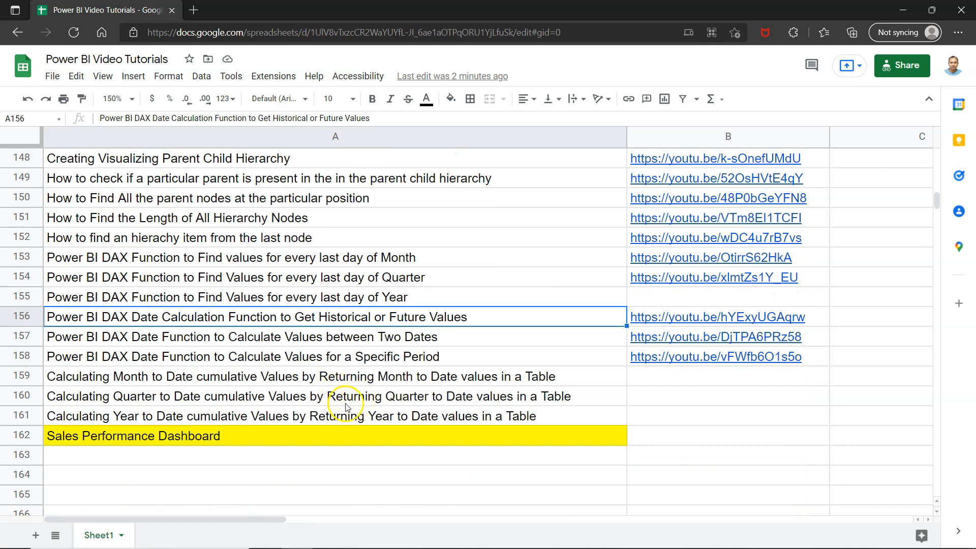
{"action": "left_click", "coordinate": [345, 405]}
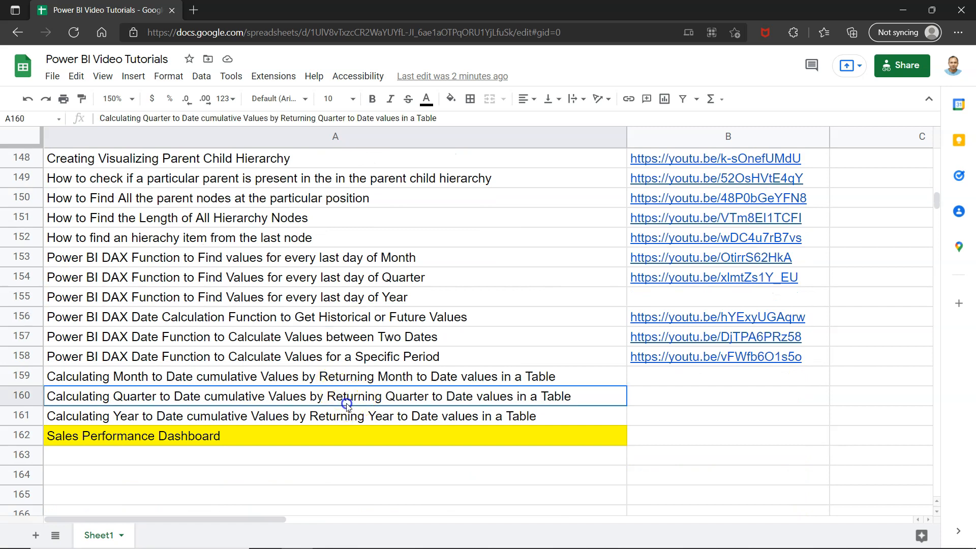
{"action": "left_click", "coordinate": [355, 433]}
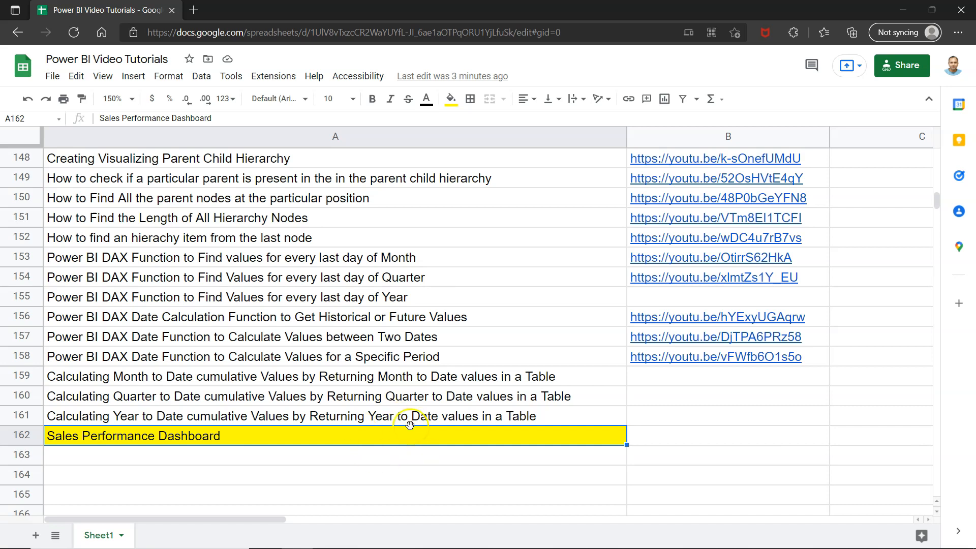
{"action": "left_click", "coordinate": [507, 34]}
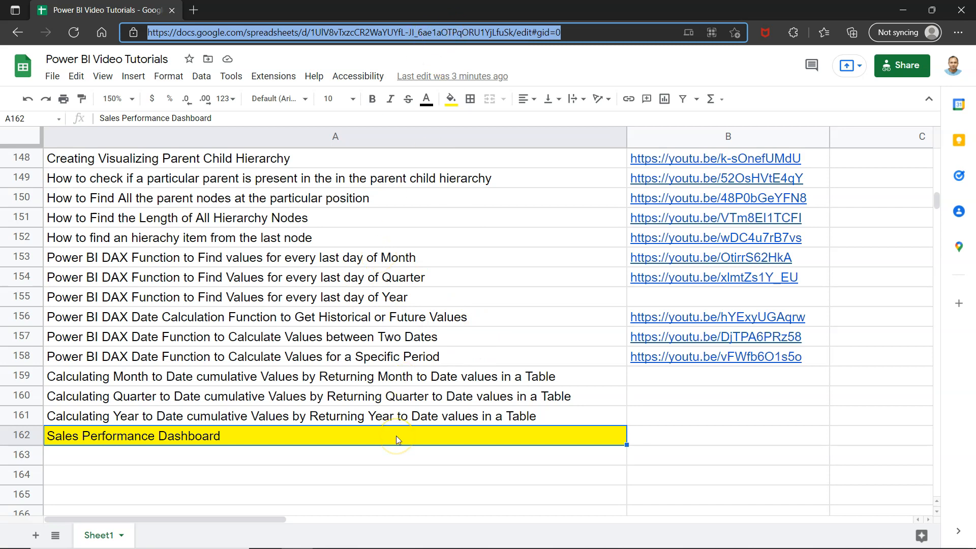
{"action": "scroll", "coordinate": [397, 437], "scroll_direction": "down", "scroll_amount": 5}
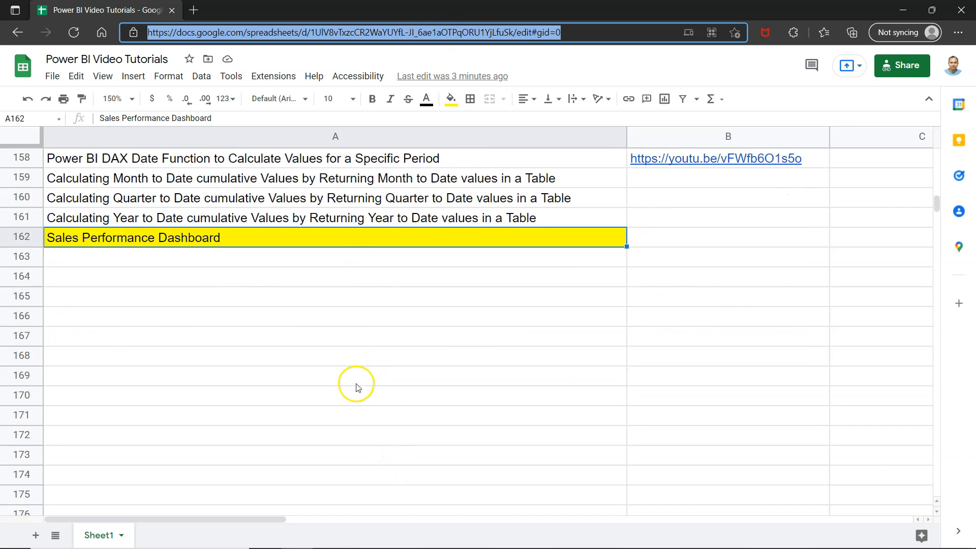
{"action": "scroll", "coordinate": [355, 387], "scroll_direction": "down", "scroll_amount": 3}
{"action": "scroll", "coordinate": [357, 388], "scroll_direction": "up", "scroll_amount": 4}
{"action": "scroll", "coordinate": [355, 388], "scroll_direction": "up", "scroll_amount": 2}
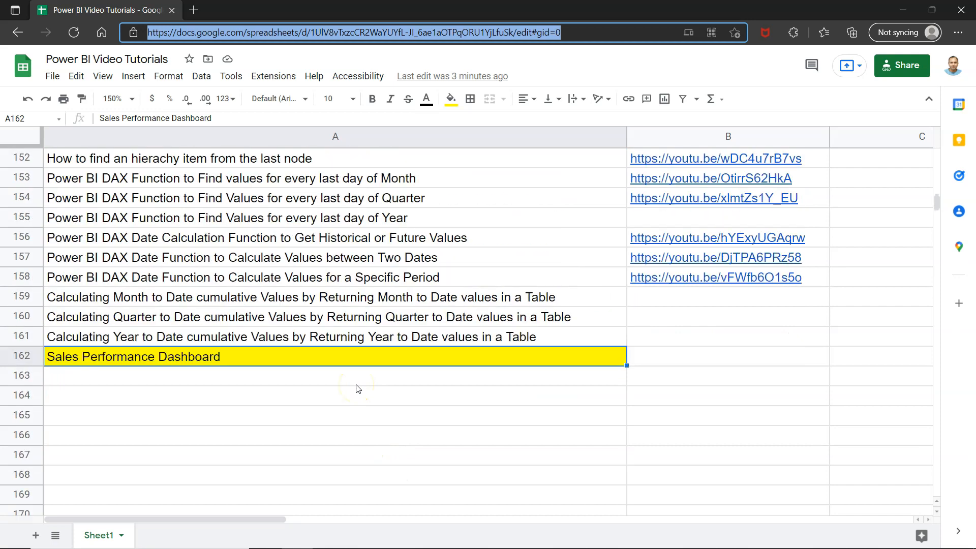
- Switch back to Power BI Desktop and add a new blank report page
{"action": "key", "text": "alt+Tab"}
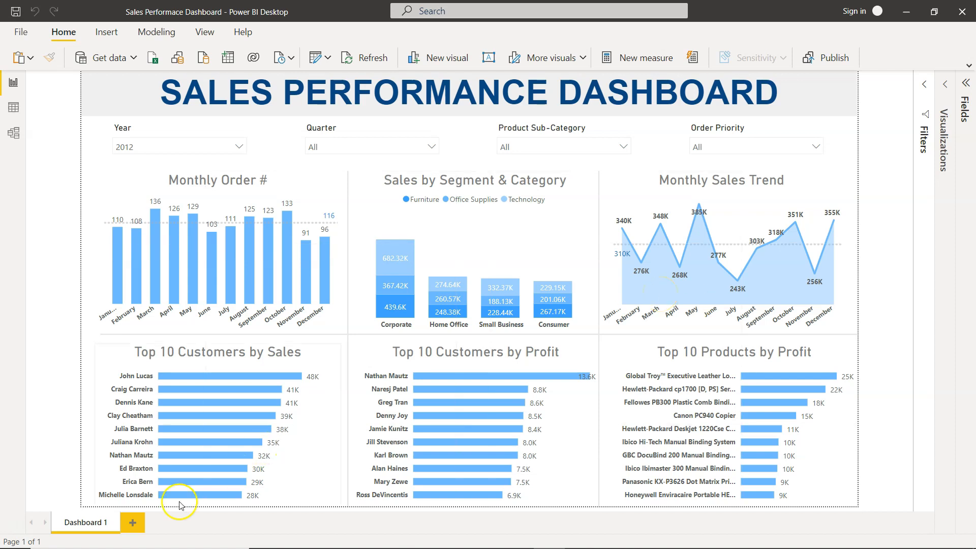
{"action": "left_click", "coordinate": [136, 527]}
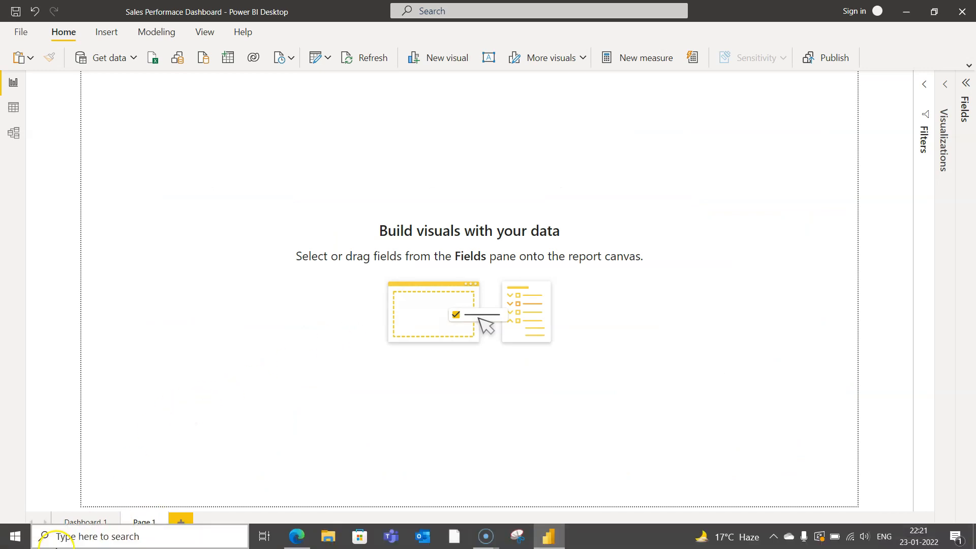
{"action": "left_click", "coordinate": [90, 519]}
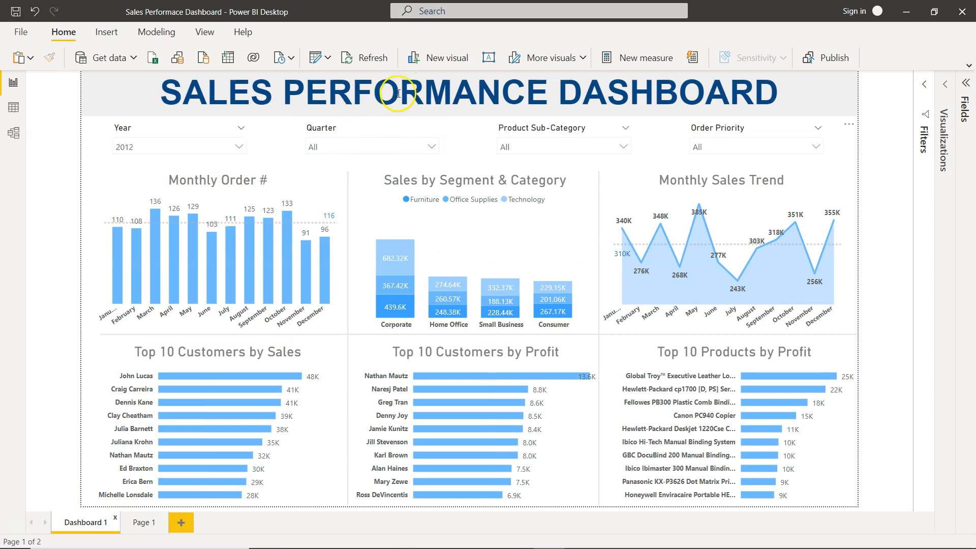
{"action": "left_click", "coordinate": [144, 522]}
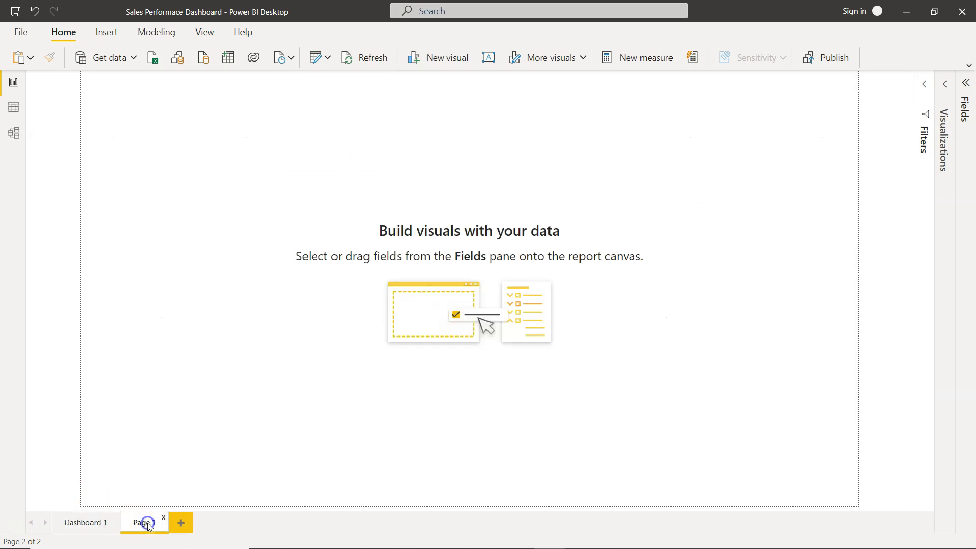
- Insert a text box and stretch it across the top of the new page
{"action": "left_click", "coordinate": [106, 31]}
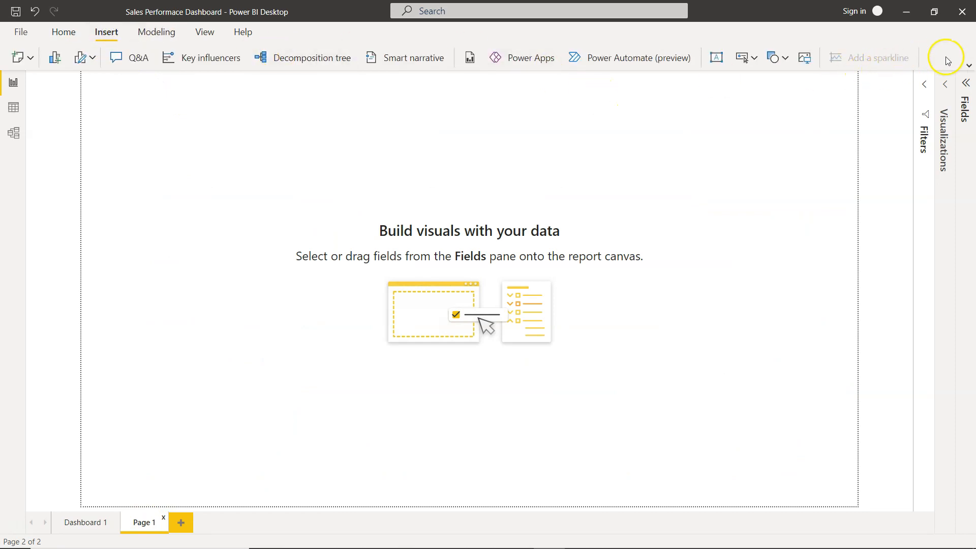
{"action": "left_click", "coordinate": [970, 68]}
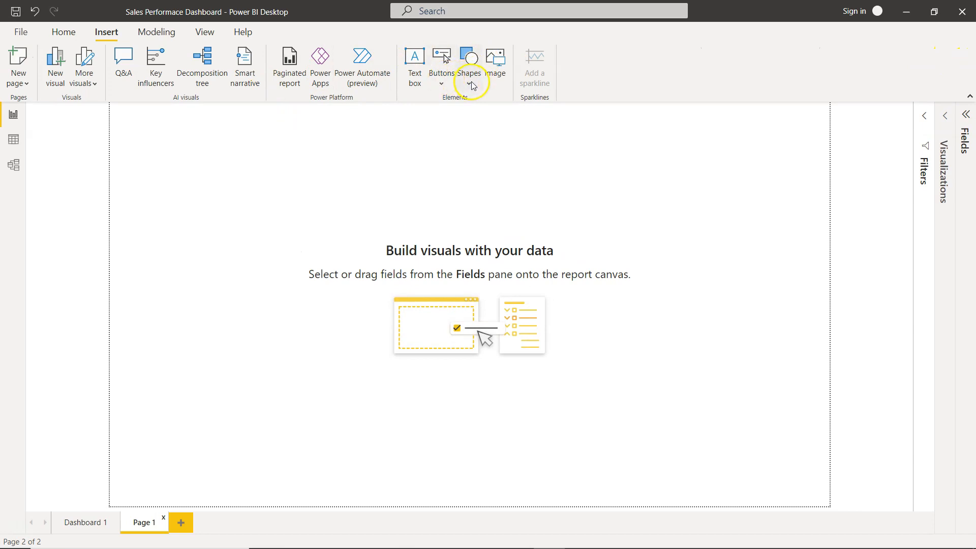
{"action": "left_click", "coordinate": [415, 62]}
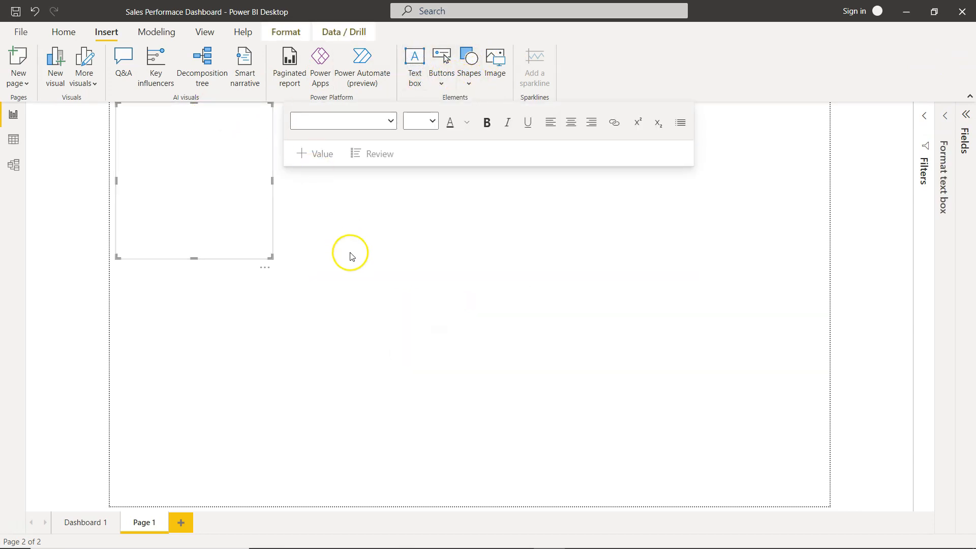
{"action": "left_click_drag", "start_coordinate": [193, 259], "coordinate": [213, 145]}
{"action": "left_click_drag", "start_coordinate": [270, 122], "coordinate": [891, 183]}
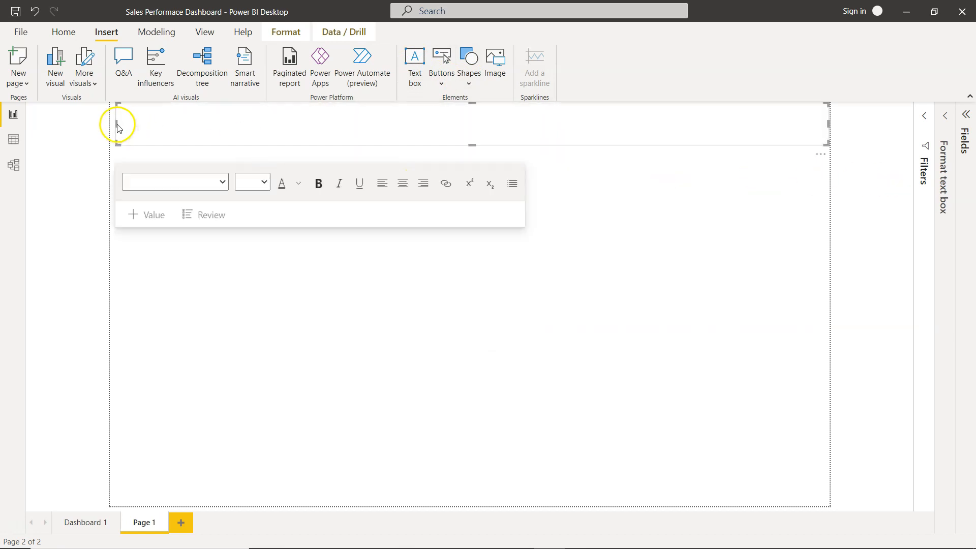
{"action": "left_click_drag", "start_coordinate": [100, 127], "coordinate": [87, 122]}
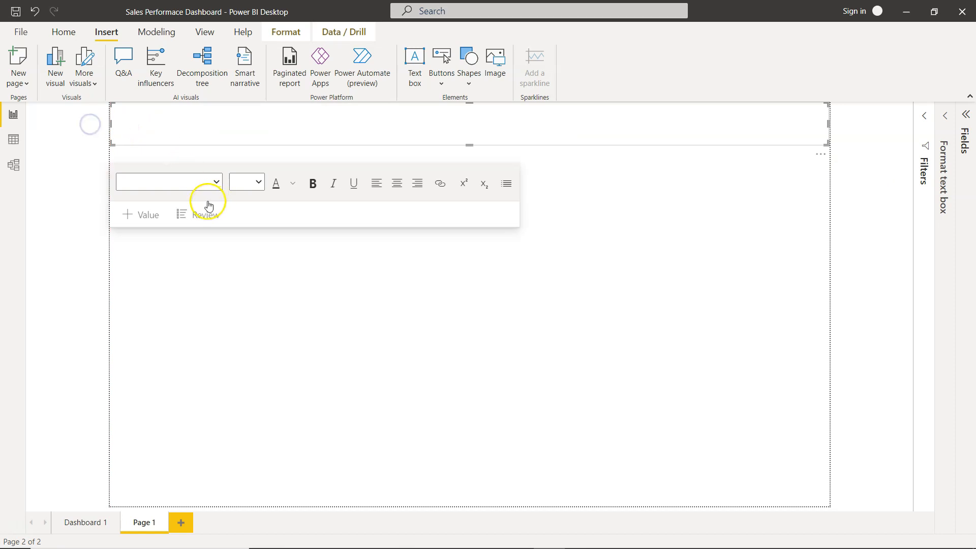
- Enter the title text SALES PERFOMRANCE DASHBOARD into the text box
{"action": "left_click", "coordinate": [320, 128]}
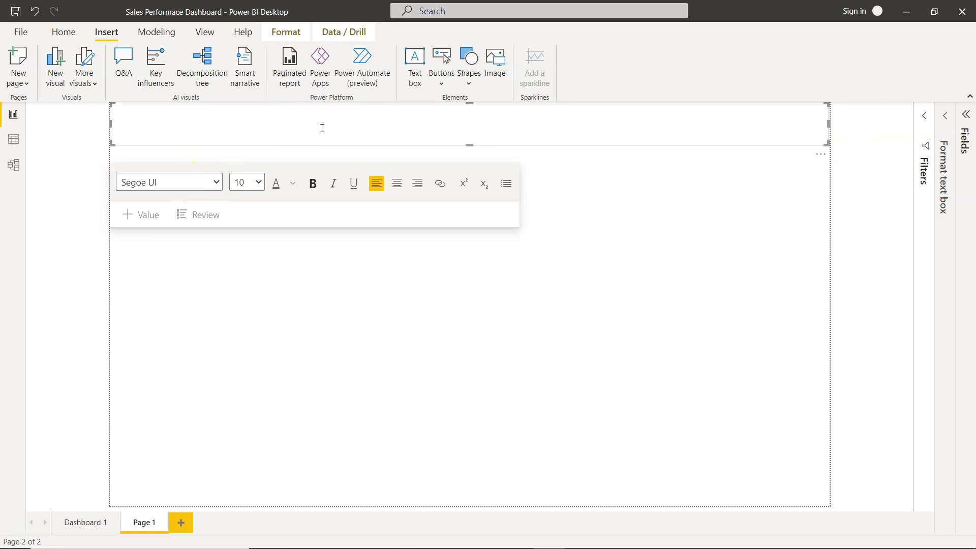
{"action": "type", "text": "SALES PERFOMRANCE DASHBOARD"}
- Format the whole title at 40 pt, centered and bold
{"action": "key", "text": "ctrl+a"}
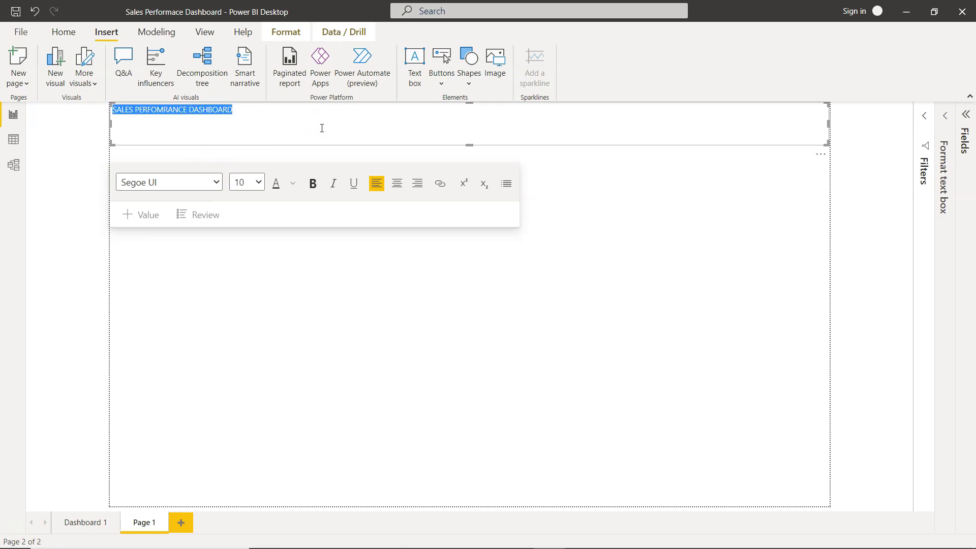
{"action": "left_click", "coordinate": [259, 183]}
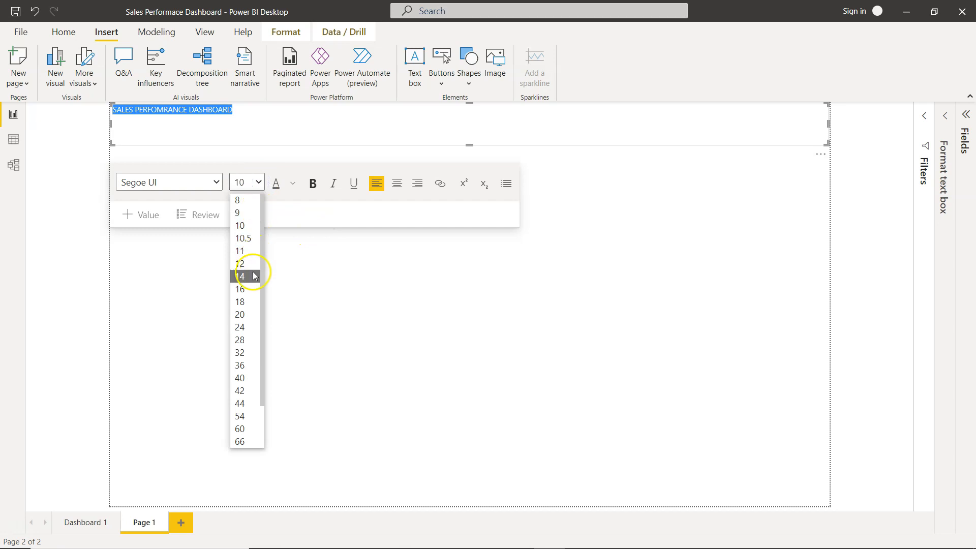
{"action": "left_click", "coordinate": [247, 366]}
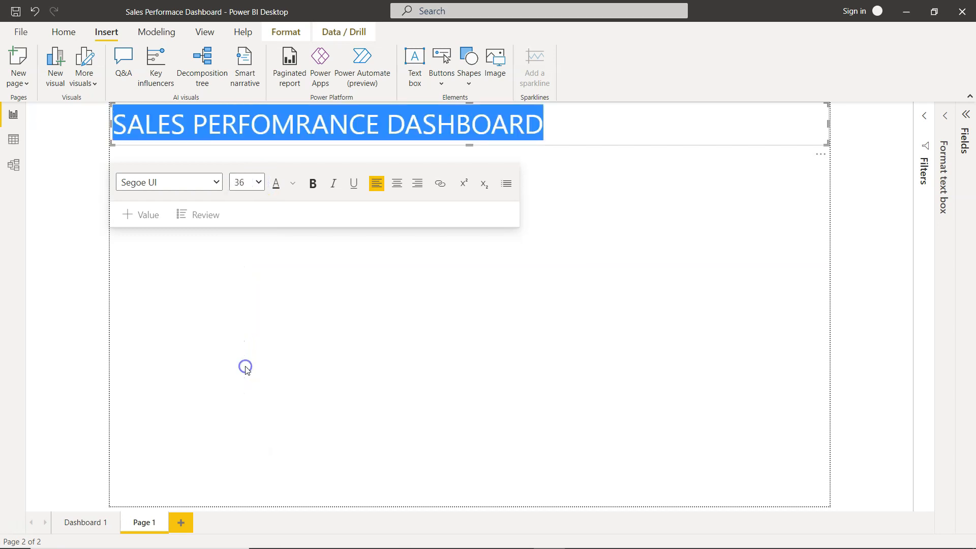
{"action": "left_click", "coordinate": [259, 183]}
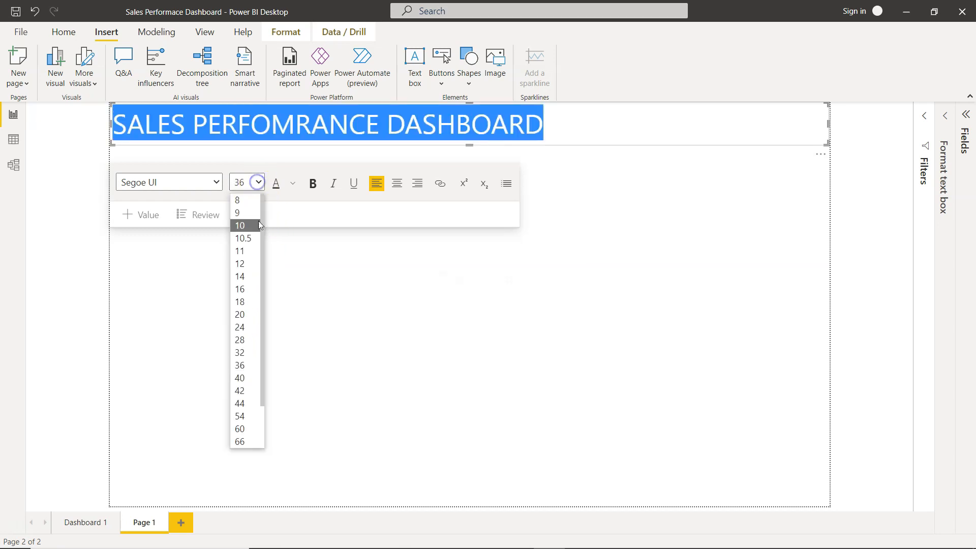
{"action": "left_click", "coordinate": [253, 378]}
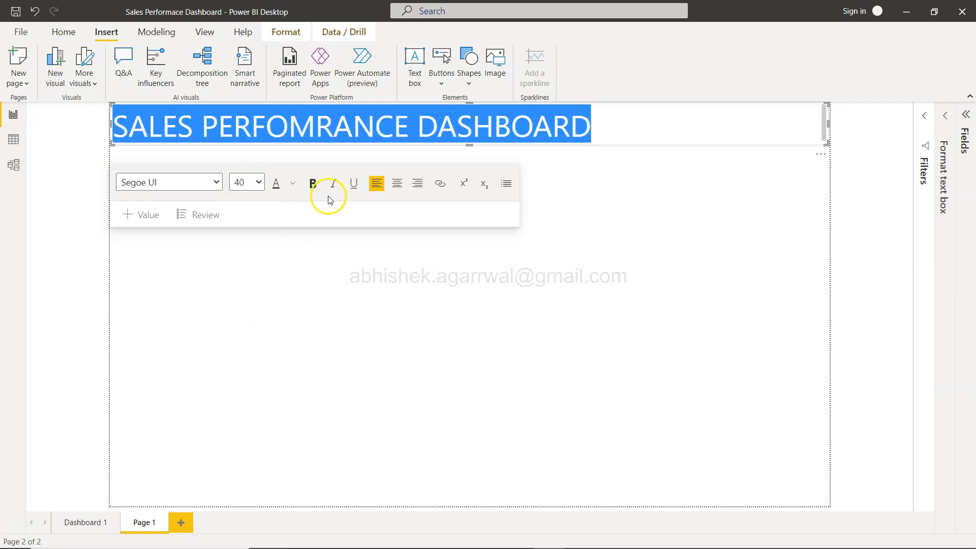
{"action": "left_click", "coordinate": [397, 184]}
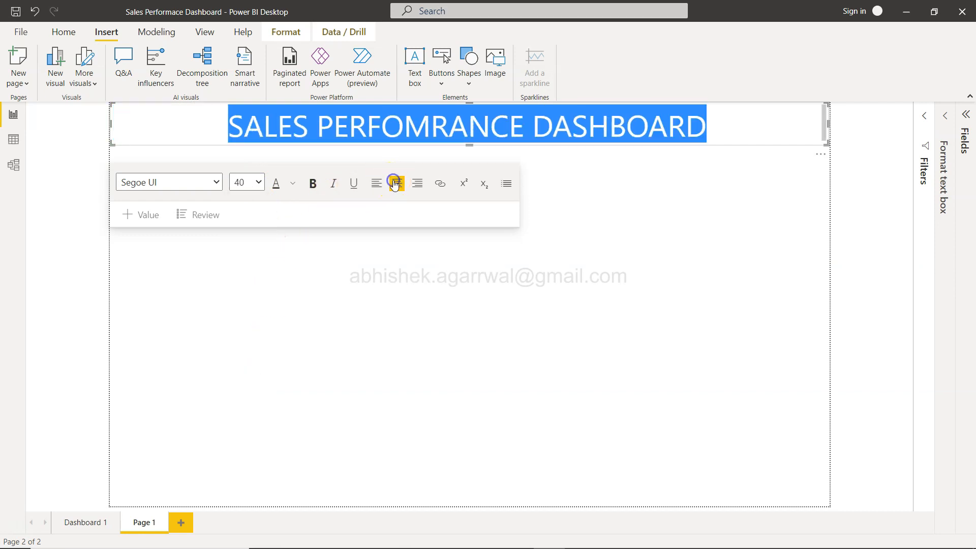
{"action": "left_click", "coordinate": [313, 184]}
{"action": "left_click", "coordinate": [349, 315]}
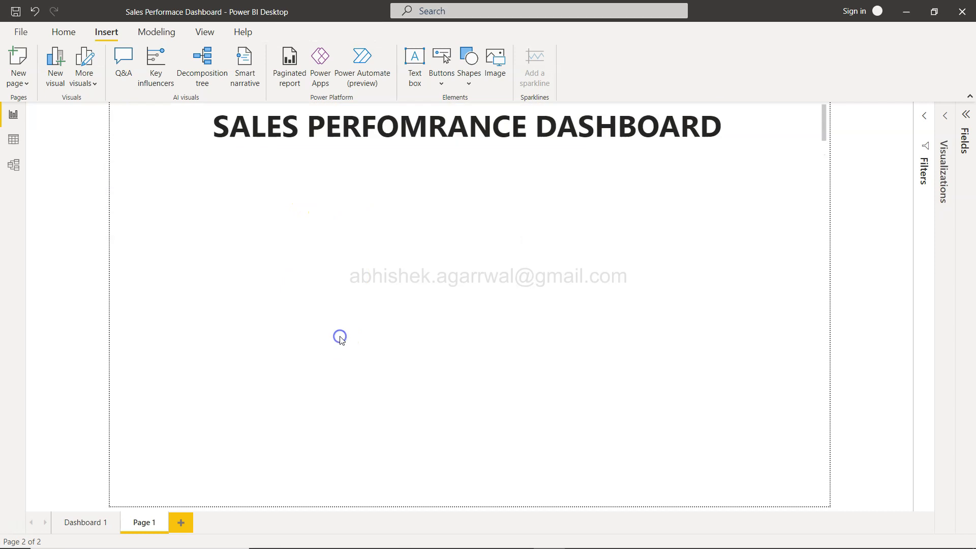
- Make the title box slightly taller and set the title text colour to dark blue
{"action": "left_click", "coordinate": [511, 136]}
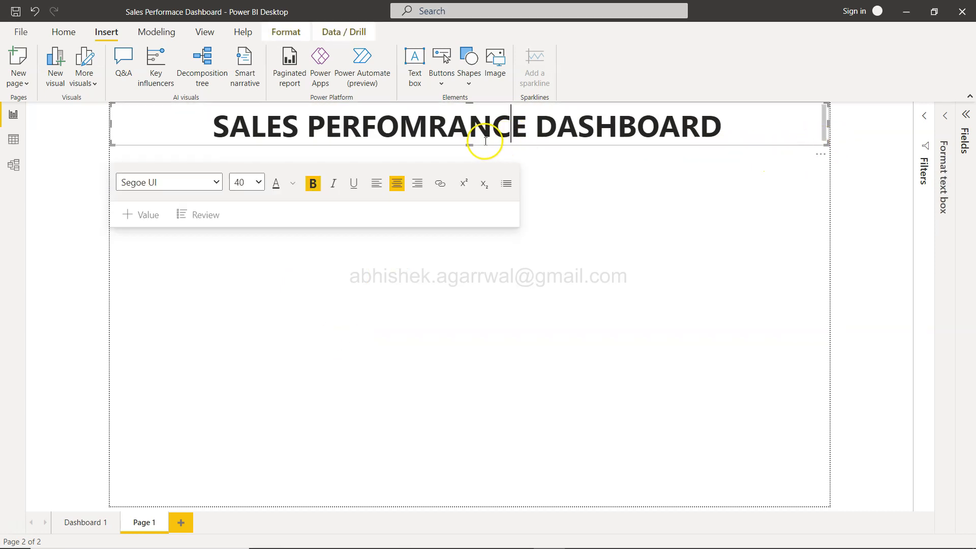
{"action": "left_click_drag", "start_coordinate": [469, 146], "coordinate": [469, 150]}
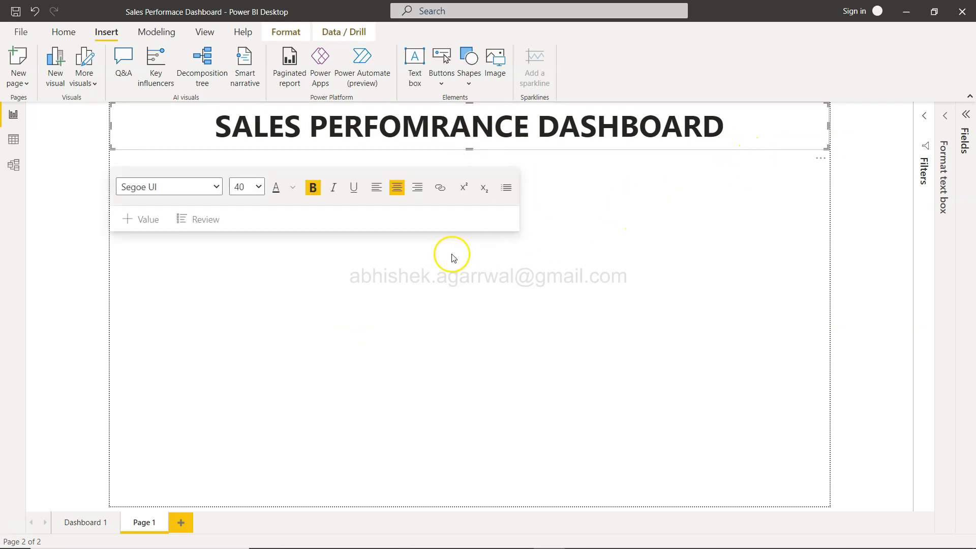
{"action": "key", "text": "ctrl+a"}
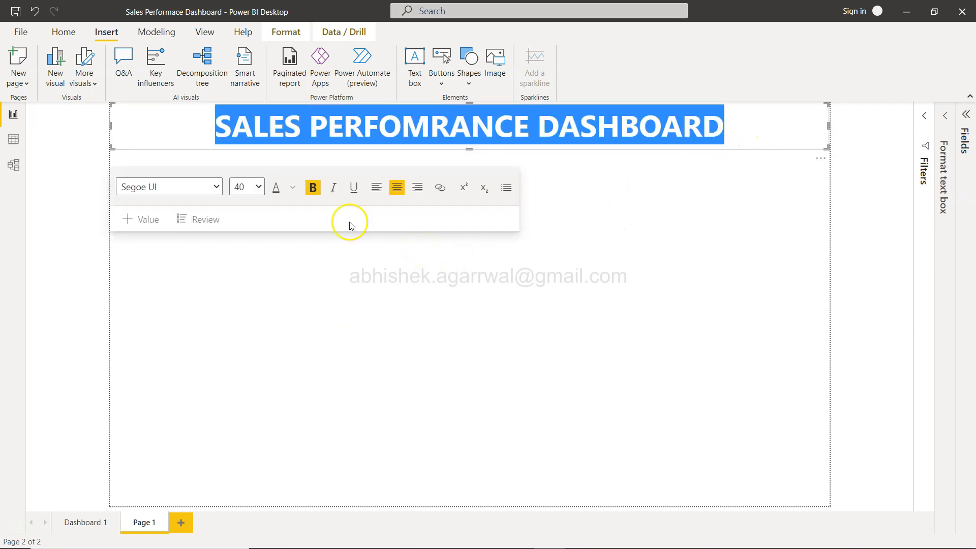
{"action": "left_click", "coordinate": [259, 186]}
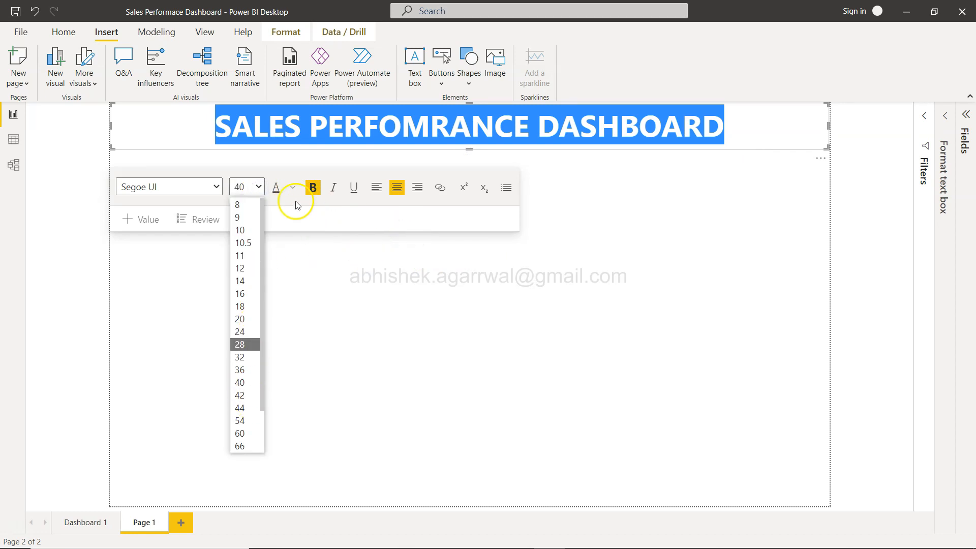
{"action": "left_click", "coordinate": [280, 188]}
{"action": "left_click", "coordinate": [293, 189]}
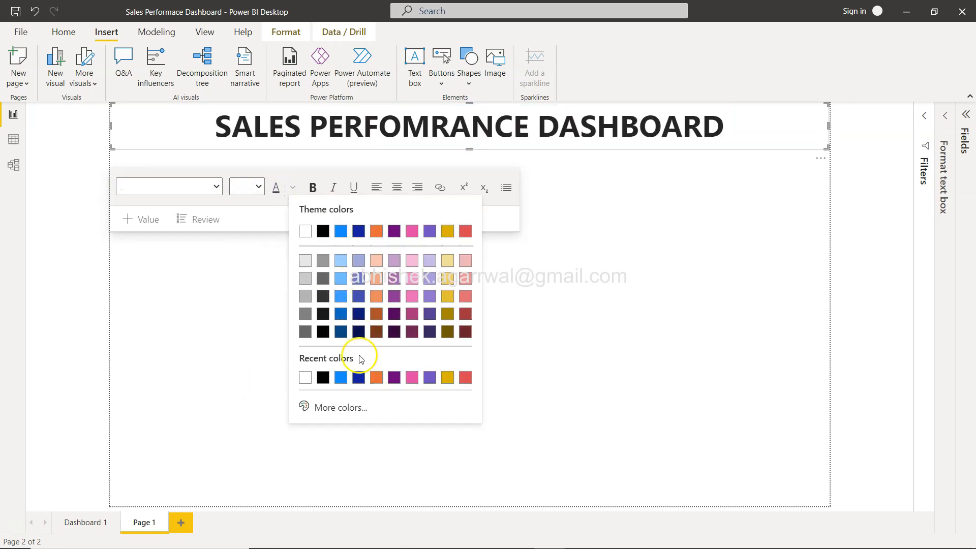
{"action": "left_click", "coordinate": [340, 332]}
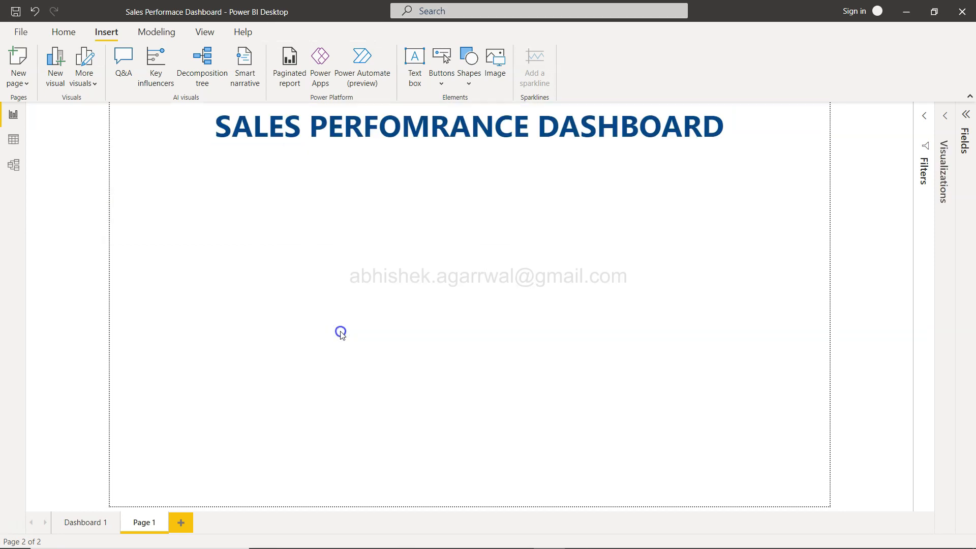
- Inspect the font settings of the title on the Dashboard 1 page
{"action": "left_click", "coordinate": [102, 519]}
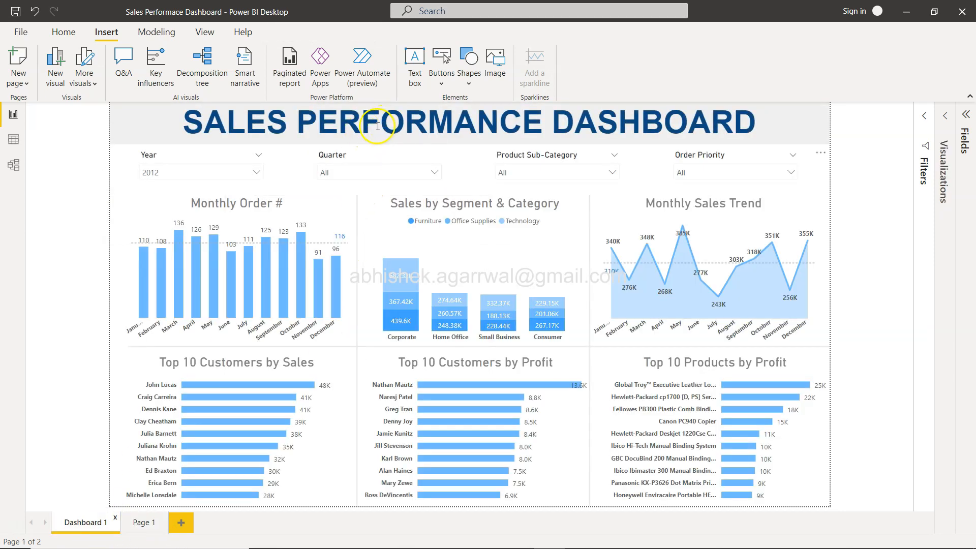
{"action": "left_click", "coordinate": [352, 118]}
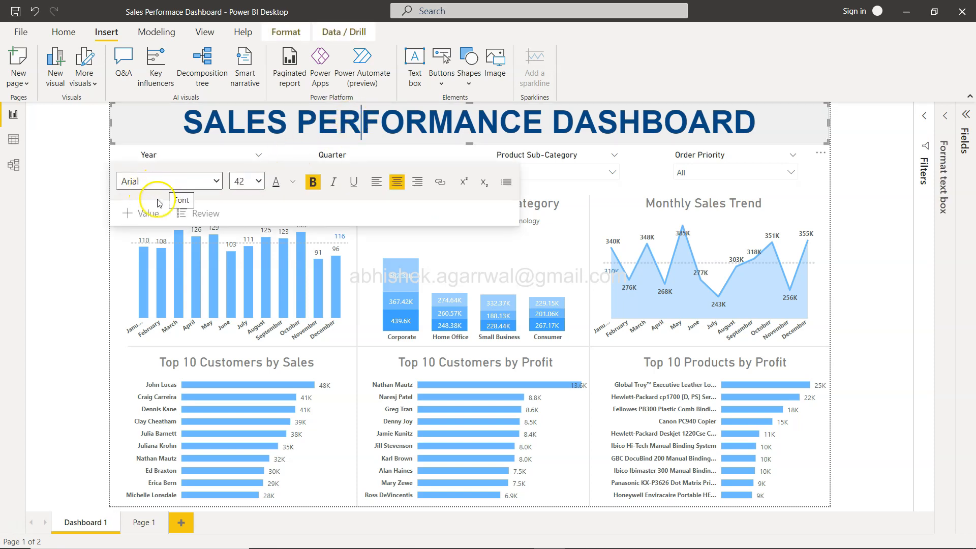
{"action": "left_click", "coordinate": [142, 522]}
- Select all of the title text and change its font to Arial
{"action": "left_click", "coordinate": [369, 121]}
{"action": "key", "text": "ctrl+a"}
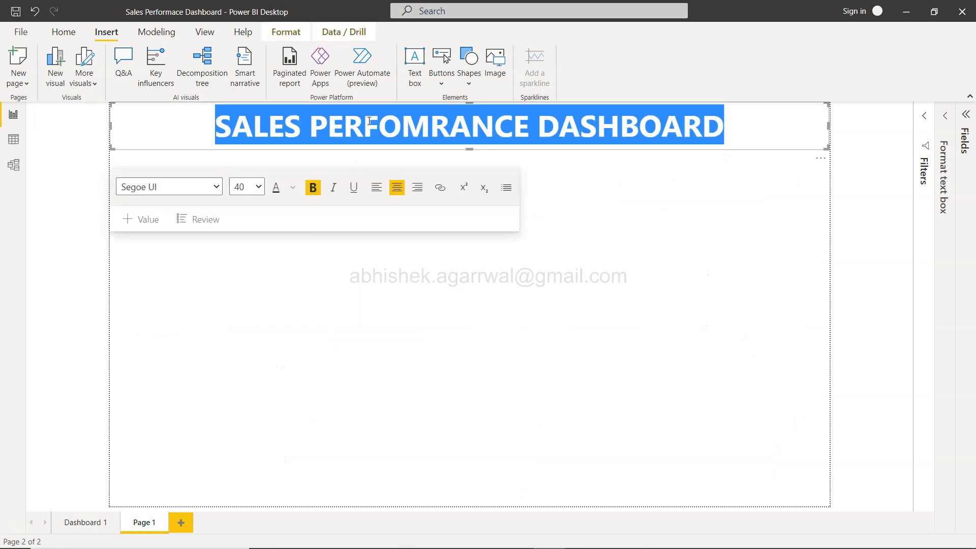
{"action": "left_click", "coordinate": [213, 187]}
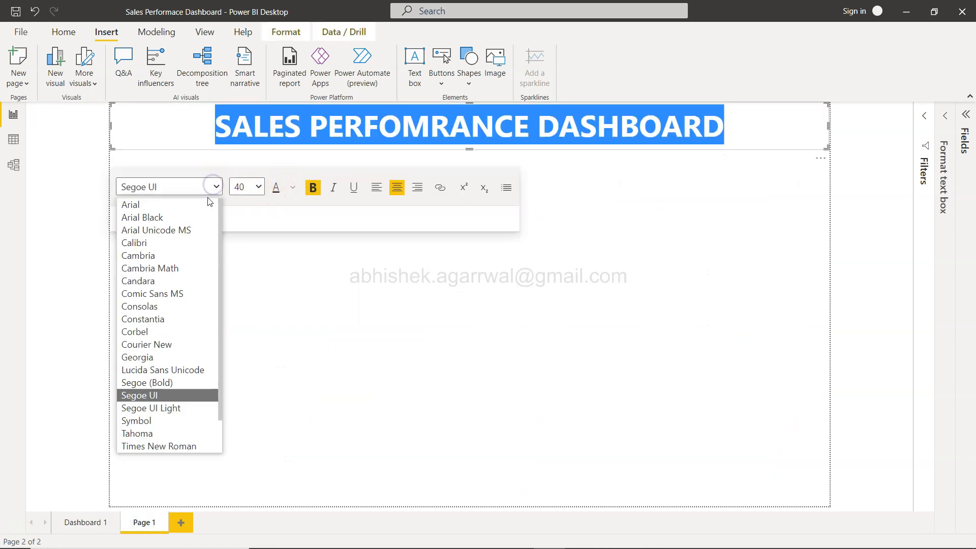
{"action": "left_click", "coordinate": [207, 205]}
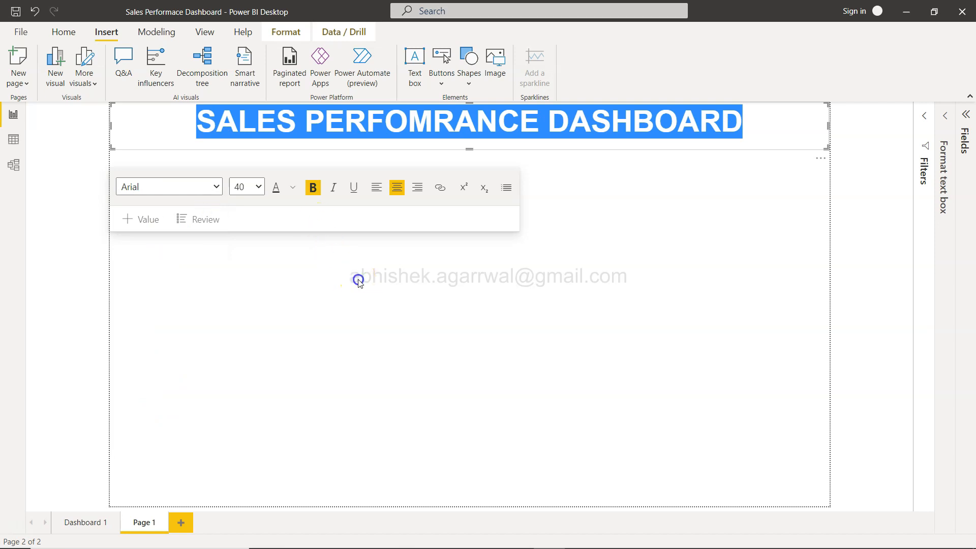
- Give the title box a light gray background with 40% transparency
{"action": "left_click", "coordinate": [327, 276]}
{"action": "left_click", "coordinate": [457, 142]}
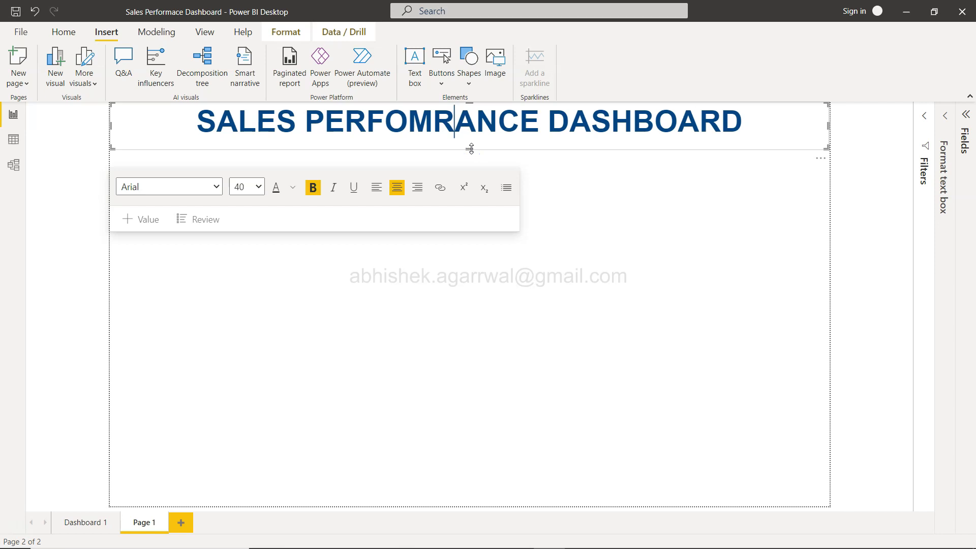
{"action": "left_click", "coordinate": [950, 116]}
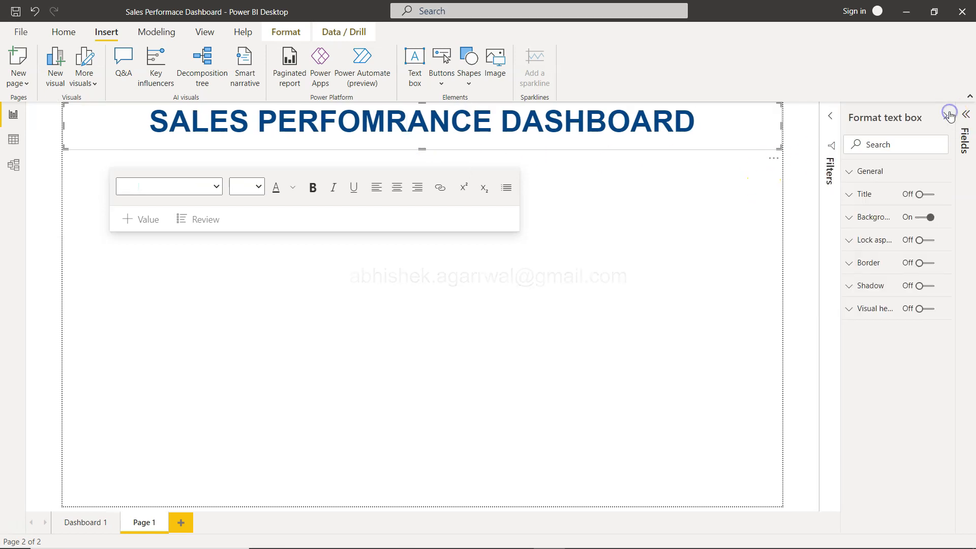
{"action": "left_click", "coordinate": [849, 218]}
{"action": "left_click", "coordinate": [877, 256]}
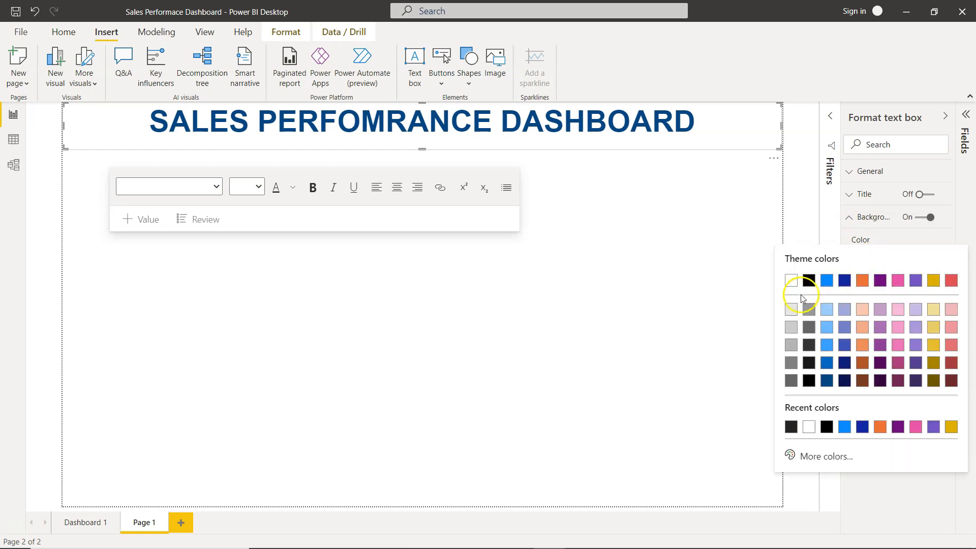
{"action": "left_click", "coordinate": [792, 309]}
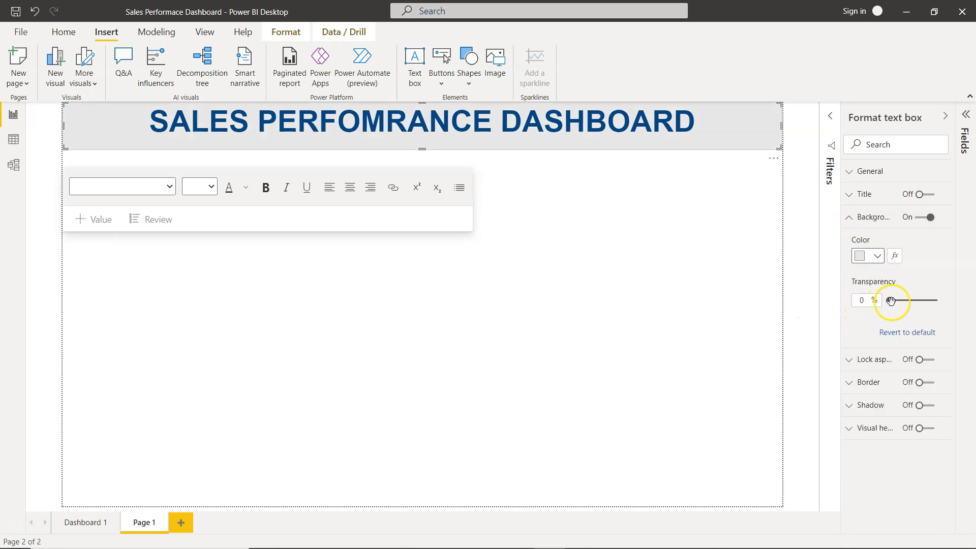
{"action": "left_click_drag", "start_coordinate": [905, 302], "coordinate": [908, 301]}
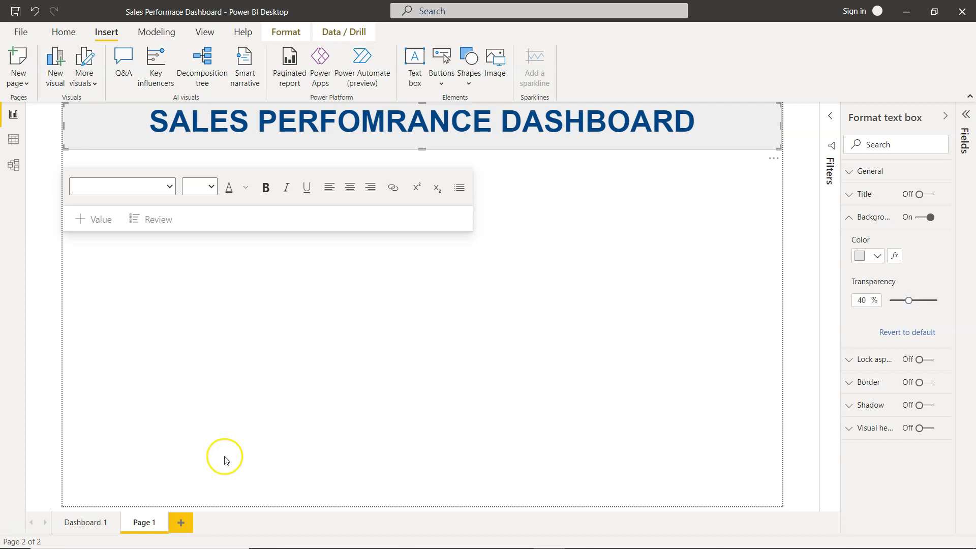
- Correct the title's spelling to SALES PERFORMANCE DASHBOARD
{"action": "left_click", "coordinate": [84, 522]}
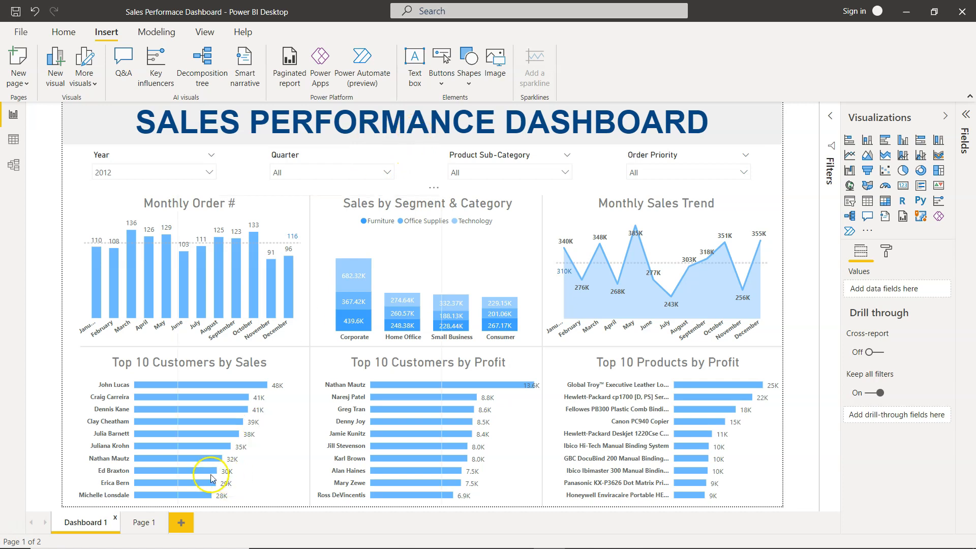
{"action": "left_click", "coordinate": [143, 523]}
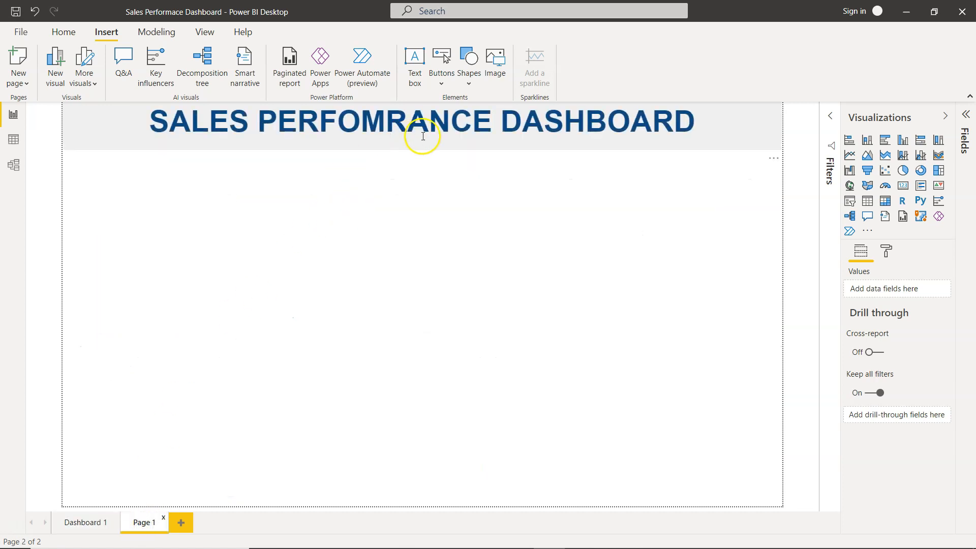
{"action": "left_click", "coordinate": [385, 122]}
{"action": "key", "text": "BackSpace"}
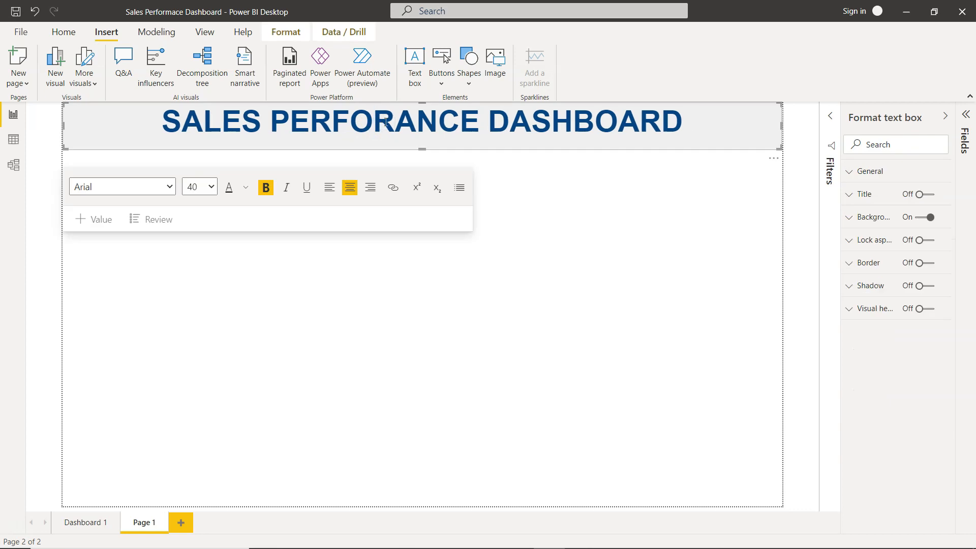
{"action": "type", "text": "M"}
{"action": "left_click", "coordinate": [496, 290]}
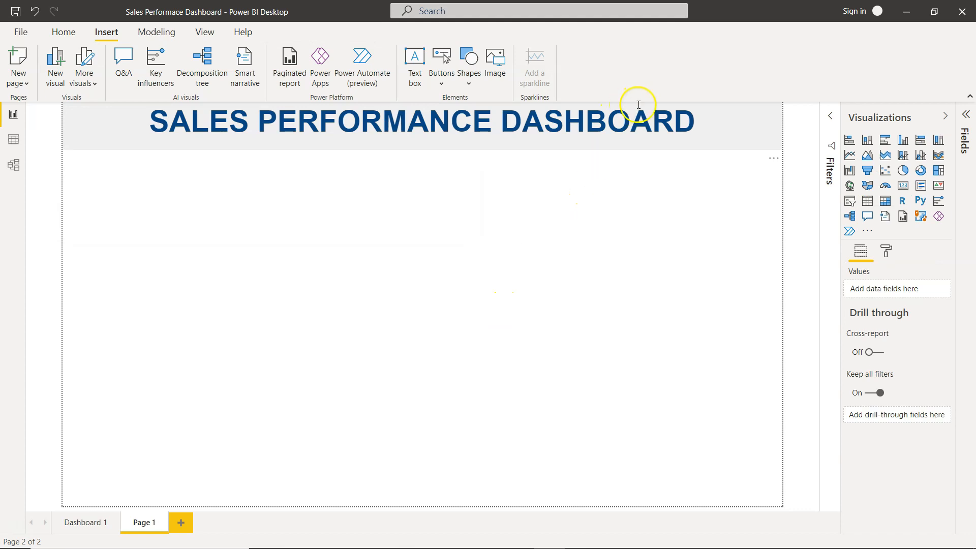
- Adjust the title box's height so it fits the heading text more closely
{"action": "left_click", "coordinate": [640, 141]}
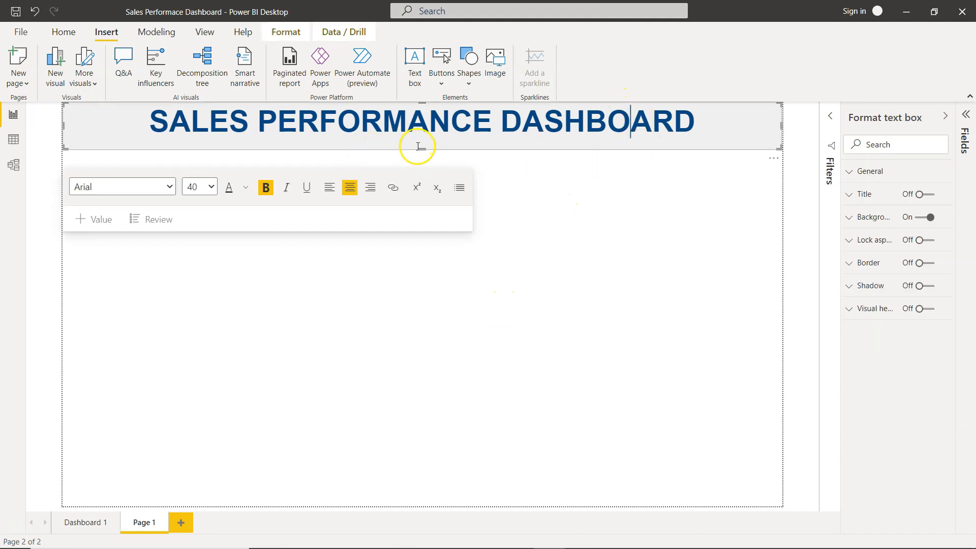
{"action": "left_click", "coordinate": [715, 249]}
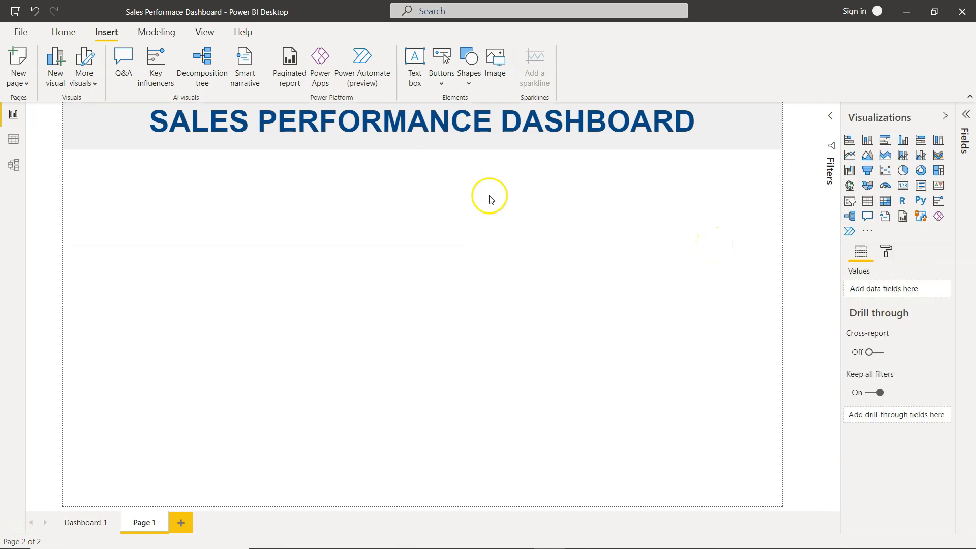
{"action": "left_click", "coordinate": [485, 125]}
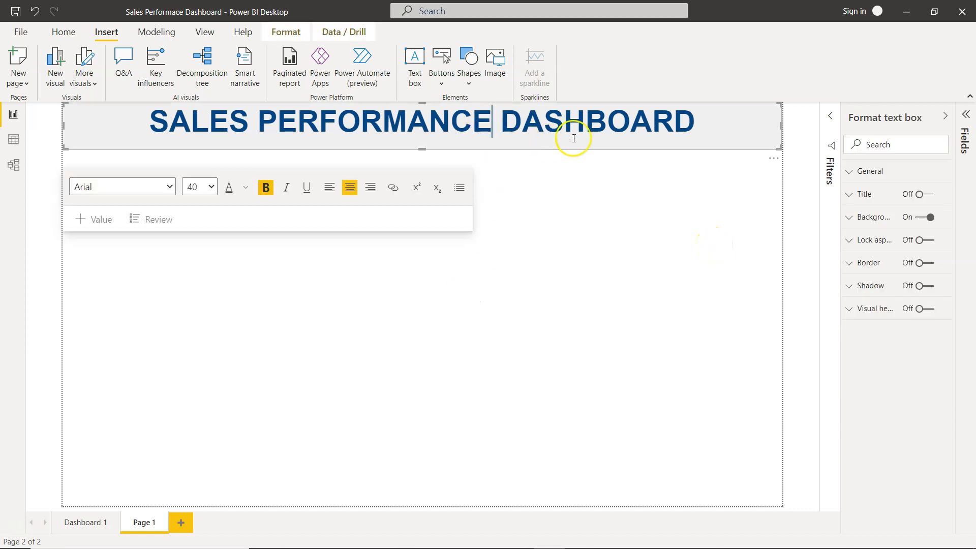
{"action": "left_click", "coordinate": [701, 138]}
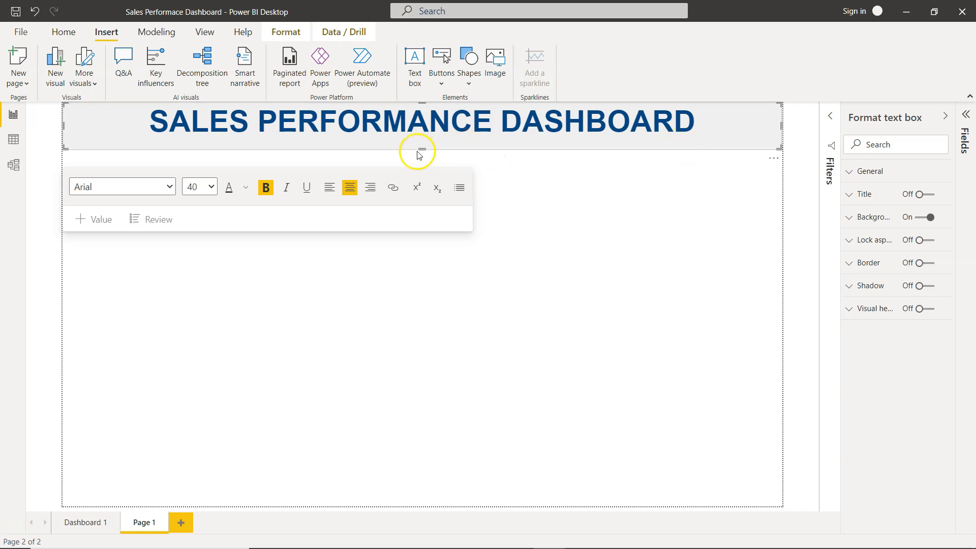
{"action": "left_click_drag", "start_coordinate": [421, 146], "coordinate": [430, 137]}
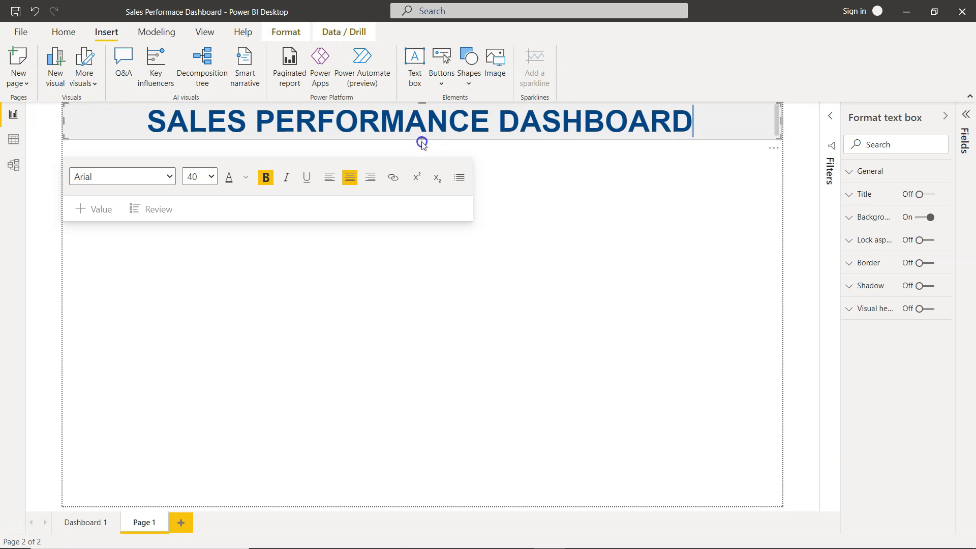
{"action": "left_click_drag", "start_coordinate": [423, 145], "coordinate": [432, 144]}
{"action": "left_click", "coordinate": [648, 216]}
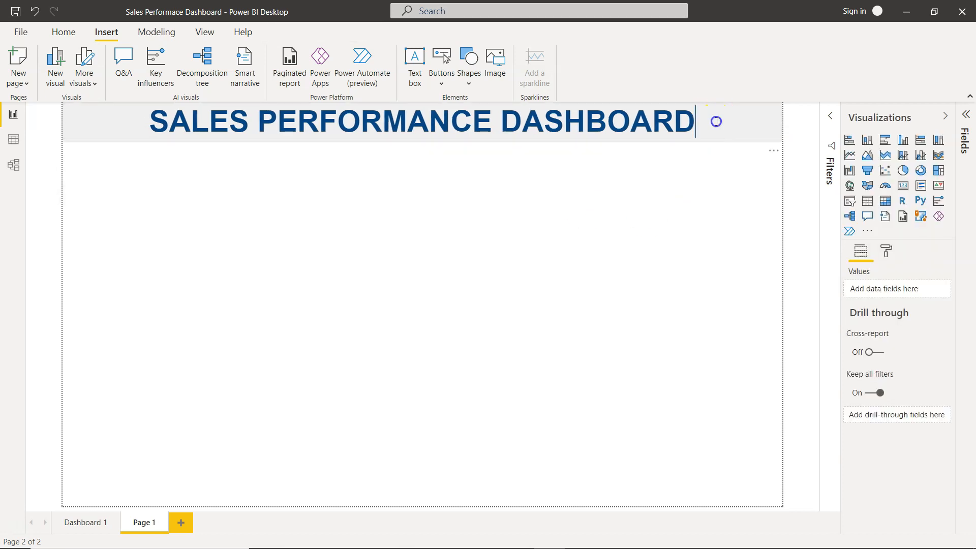
{"action": "left_click", "coordinate": [716, 121]}
{"action": "left_click_drag", "start_coordinate": [589, 143], "coordinate": [589, 148]}
{"action": "left_click", "coordinate": [635, 227]}
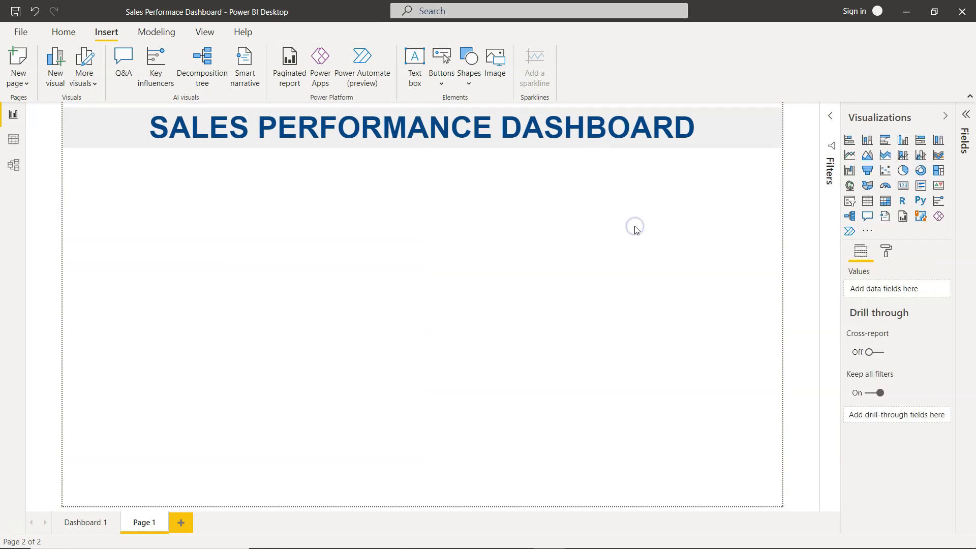
- Compare the new page's title with the one on the Dashboard 1 page
{"action": "left_click", "coordinate": [82, 523]}
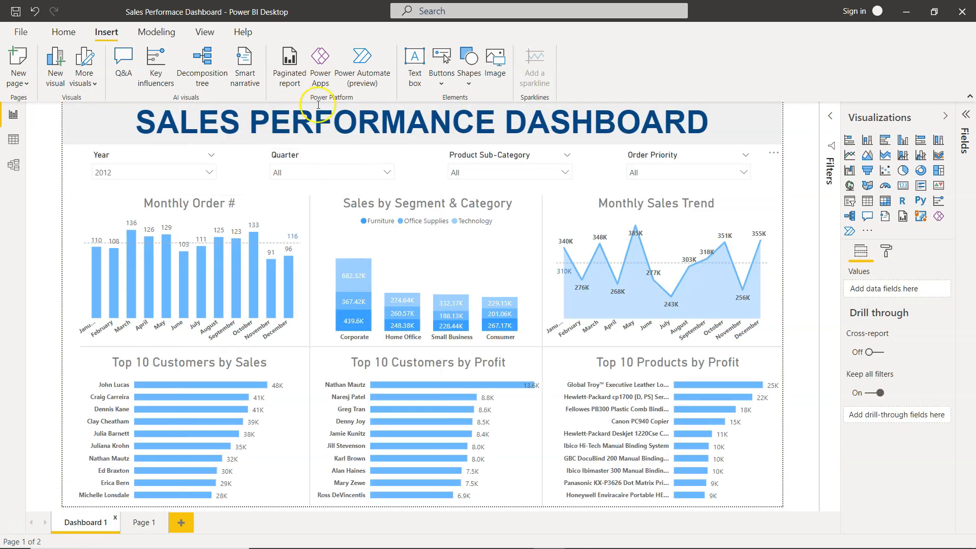
{"action": "left_click", "coordinate": [138, 524]}
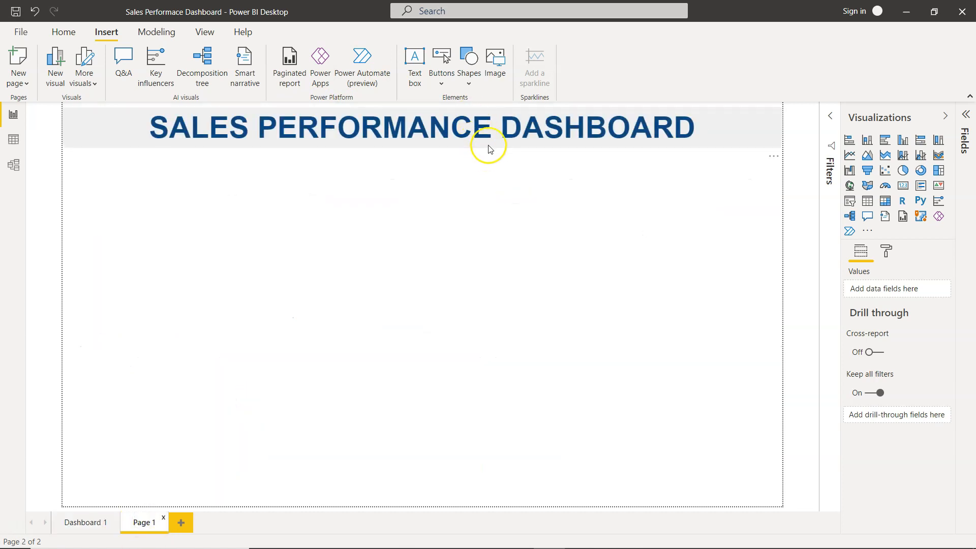
{"action": "left_click", "coordinate": [494, 127]}
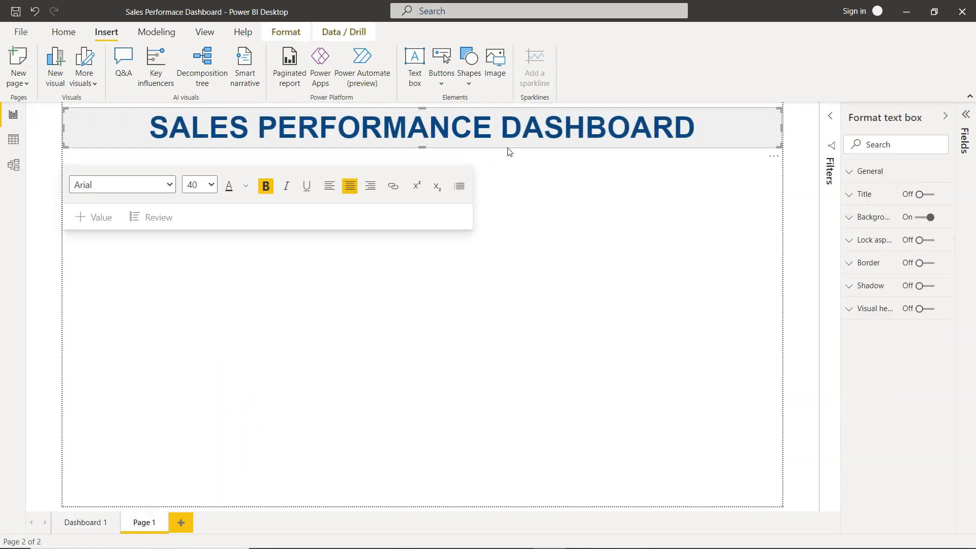
{"action": "left_click", "coordinate": [529, 220]}
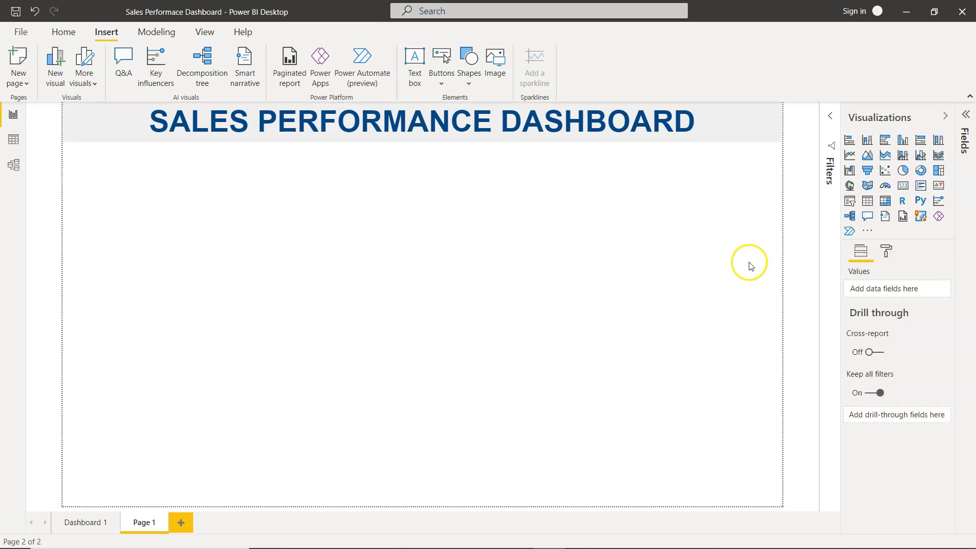
- Add a slicer, narrow it, and fill it with the Year level of the Order Date hierarchy
{"action": "left_click", "coordinate": [849, 201]}
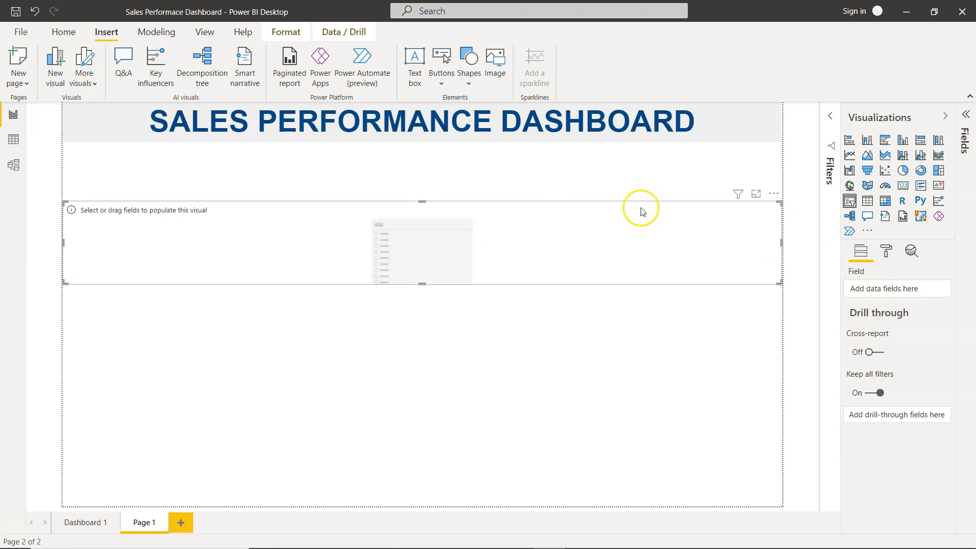
{"action": "left_click_drag", "start_coordinate": [781, 242], "coordinate": [312, 238]}
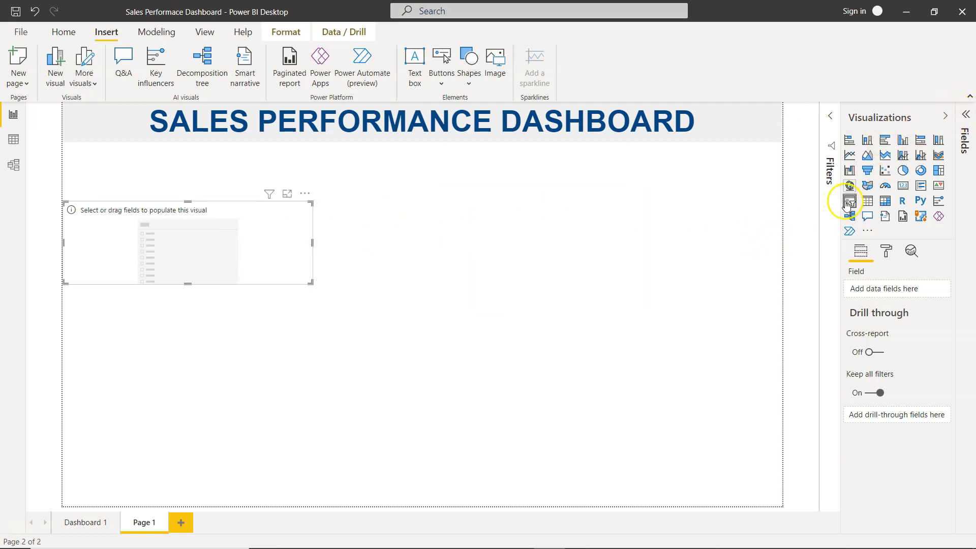
{"action": "left_click", "coordinate": [966, 115]}
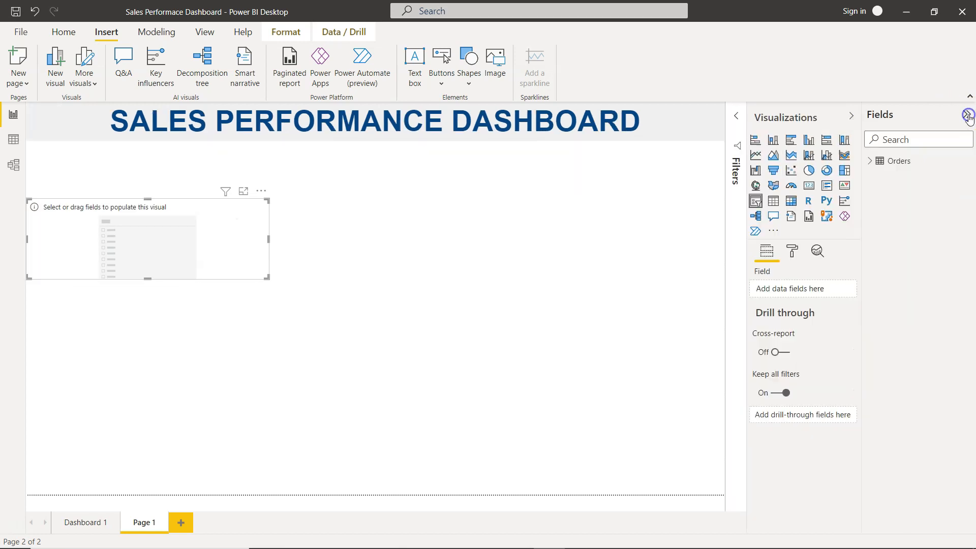
{"action": "left_click", "coordinate": [873, 161]}
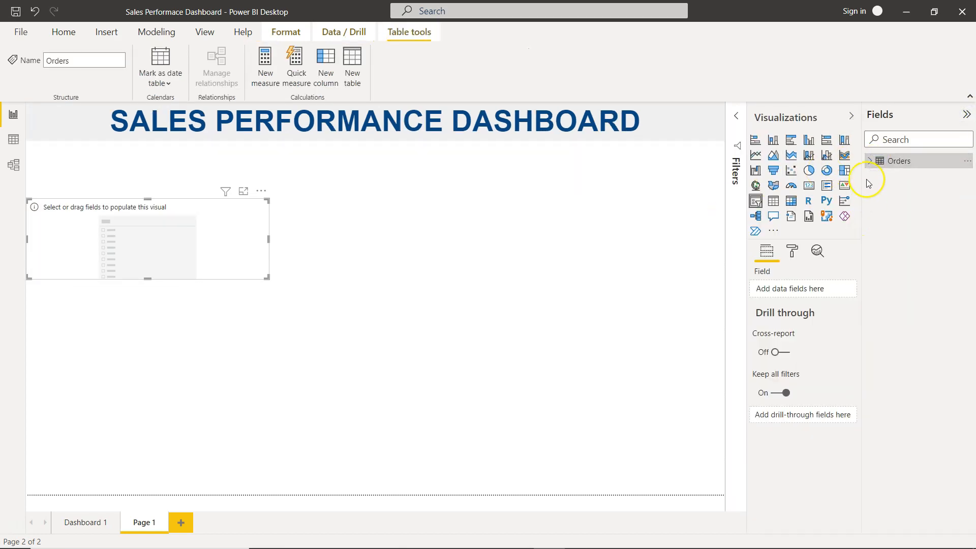
{"action": "left_click", "coordinate": [870, 161]}
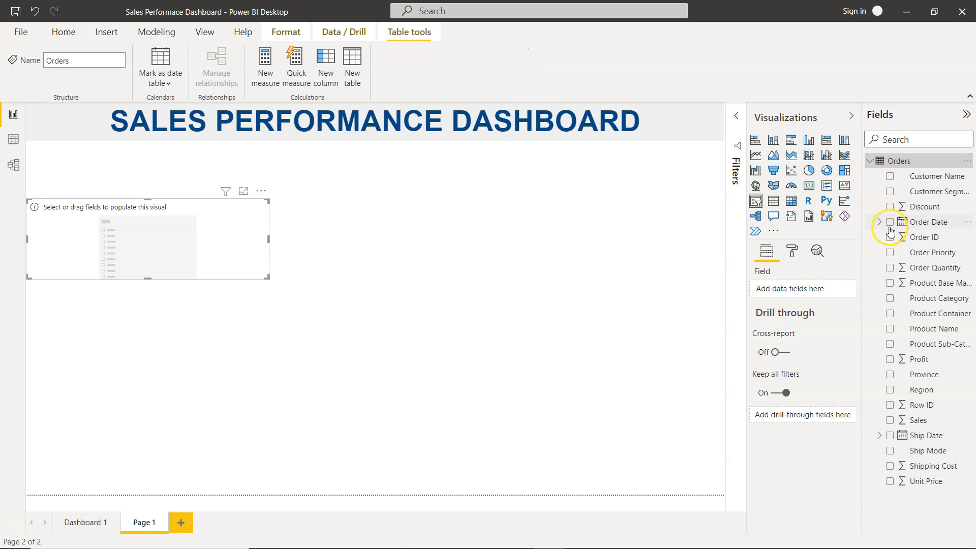
{"action": "left_click", "coordinate": [879, 222]}
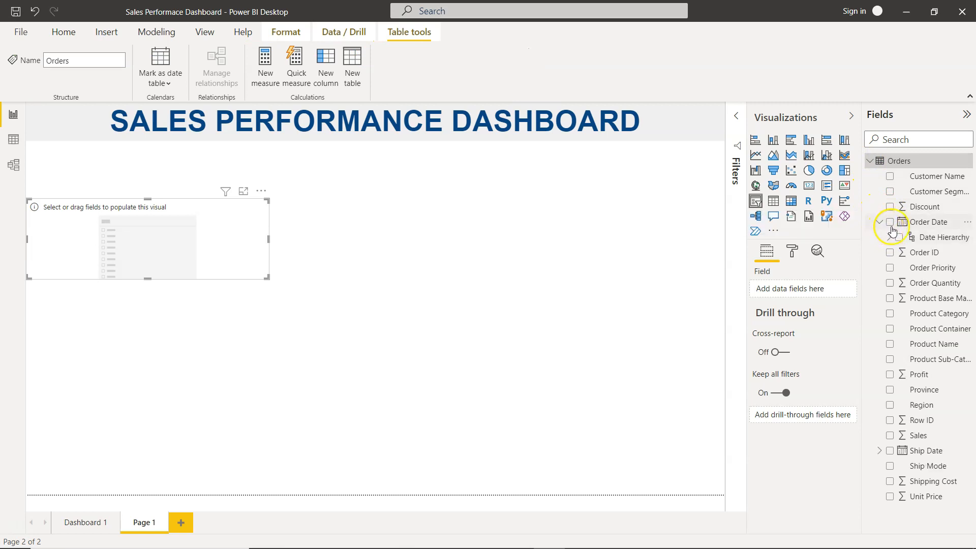
{"action": "left_click", "coordinate": [889, 237]}
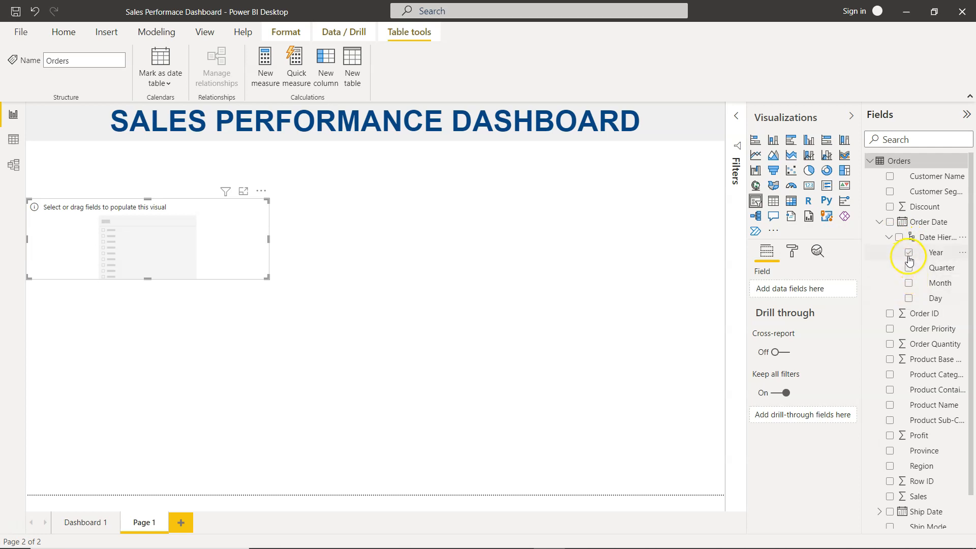
{"action": "left_click", "coordinate": [908, 253]}
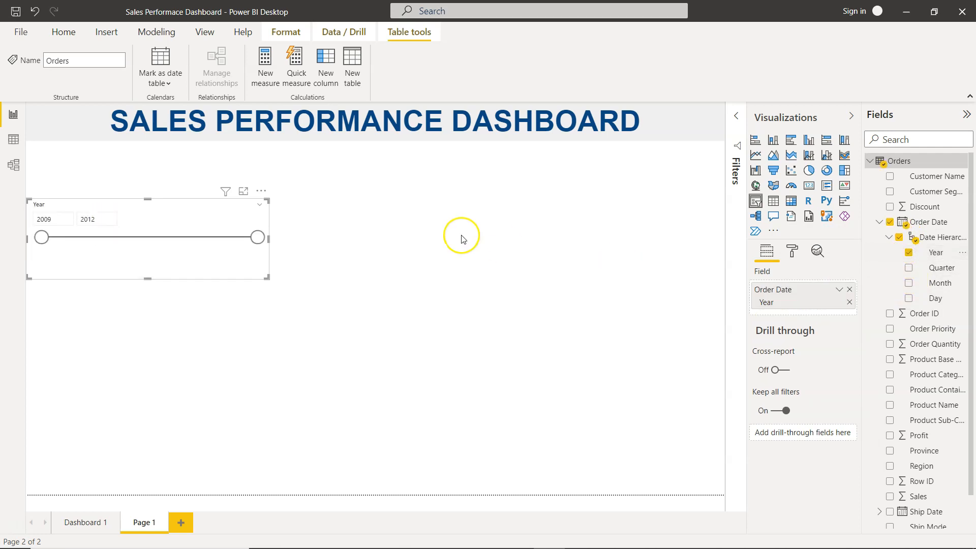
- Switch the Year slicer to Dropdown style and resize it into the top-left corner below the title
{"action": "left_click", "coordinate": [260, 204]}
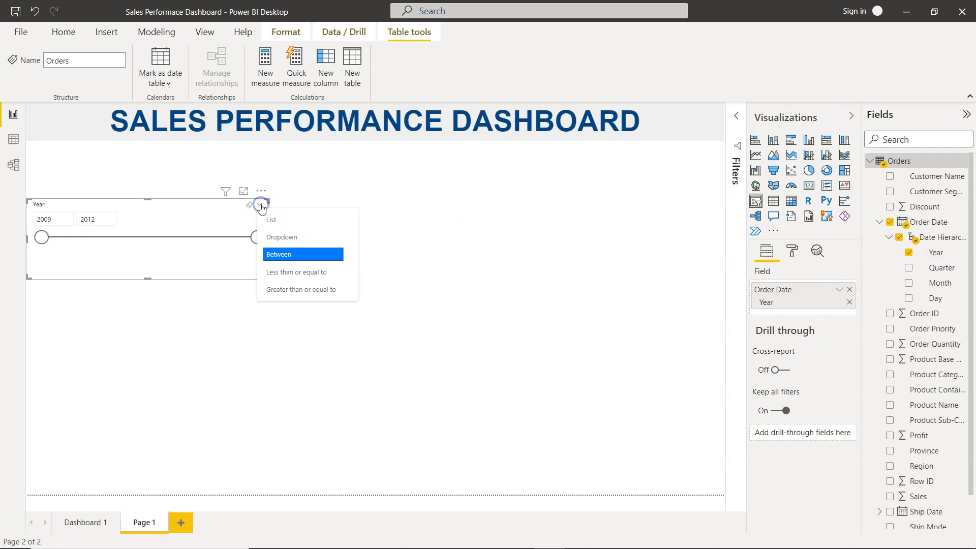
{"action": "left_click", "coordinate": [282, 237]}
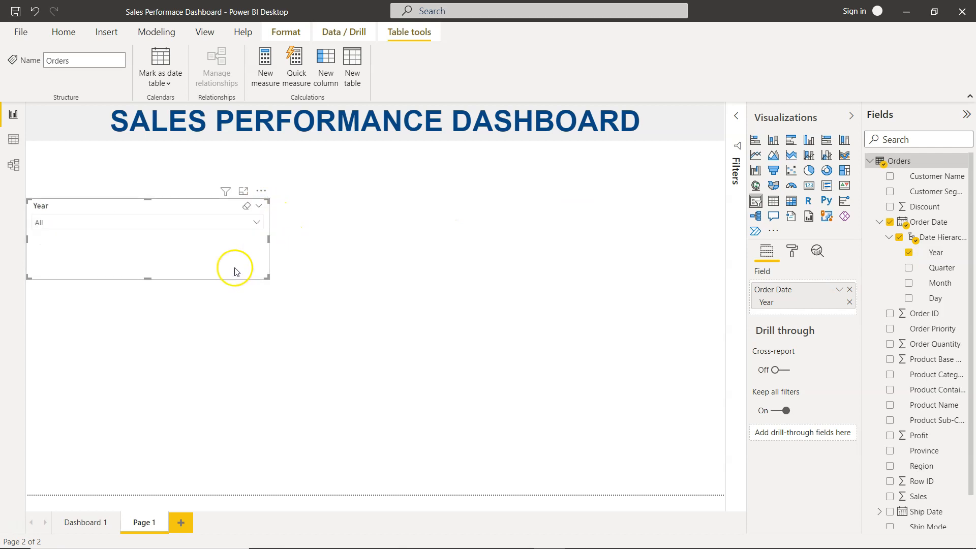
{"action": "left_click_drag", "start_coordinate": [148, 277], "coordinate": [175, 234]}
{"action": "left_click_drag", "start_coordinate": [268, 216], "coordinate": [109, 160]}
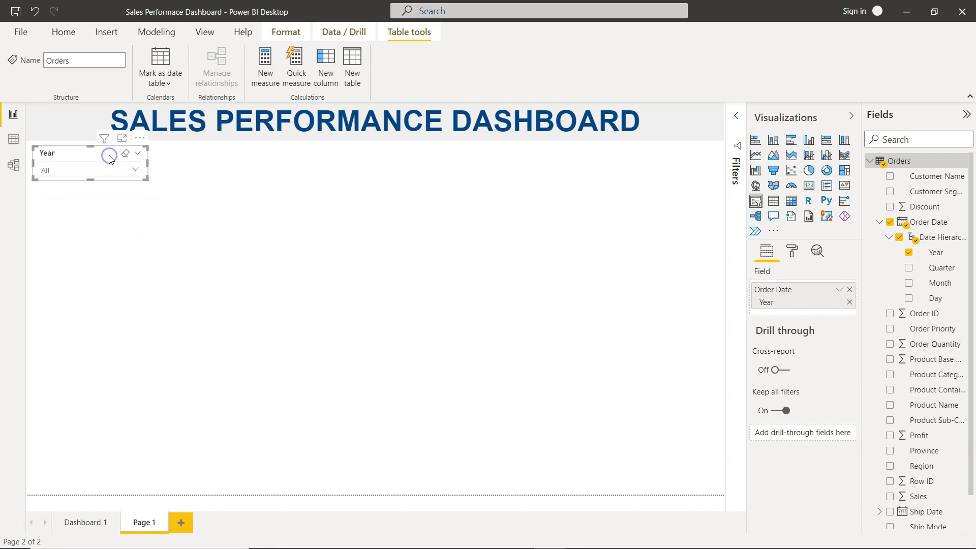
{"action": "left_click", "coordinate": [246, 215]}
{"action": "left_click", "coordinate": [97, 156]}
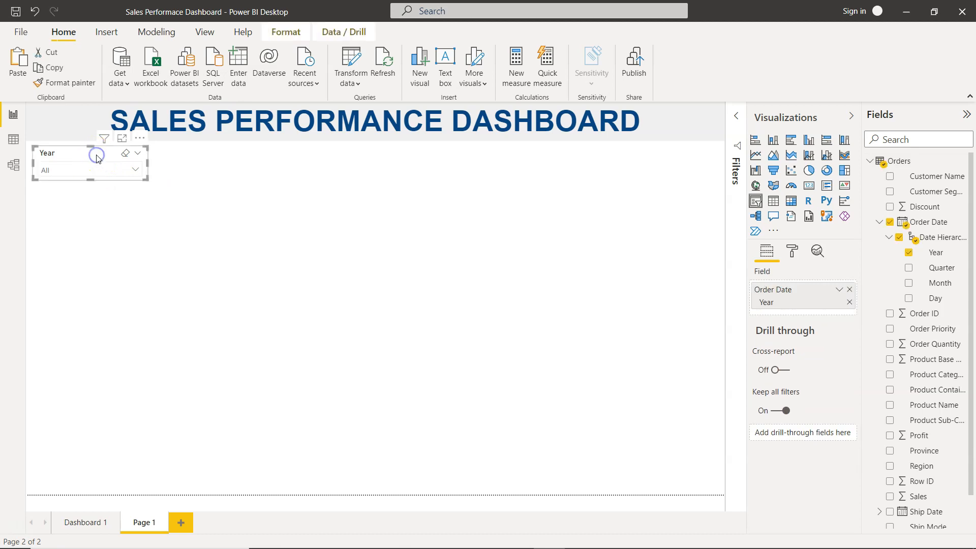
- Duplicate the Year slicer to its right and switch the copy's field to the Quarter level of Order Date
{"action": "left_click_drag", "start_coordinate": [98, 159], "coordinate": [251, 158]}
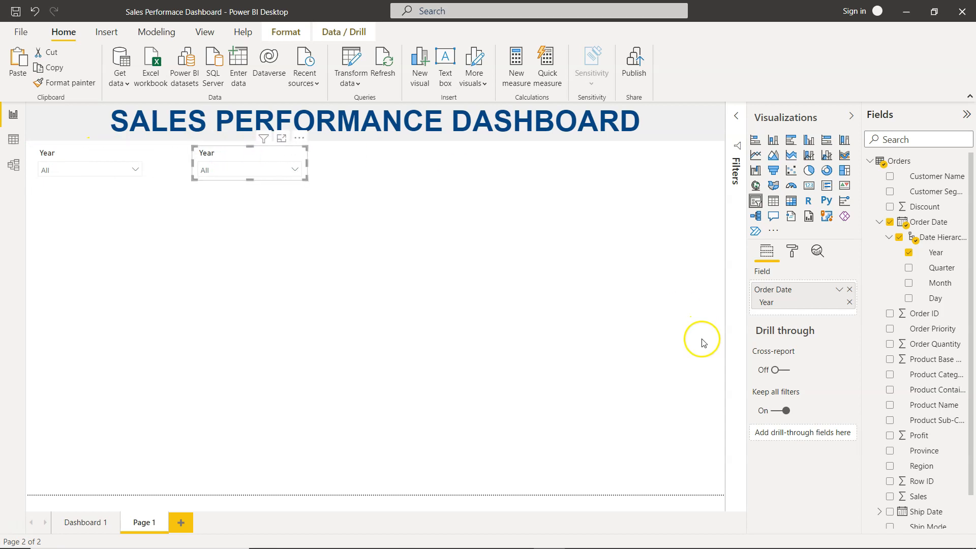
{"action": "left_click", "coordinate": [850, 289]}
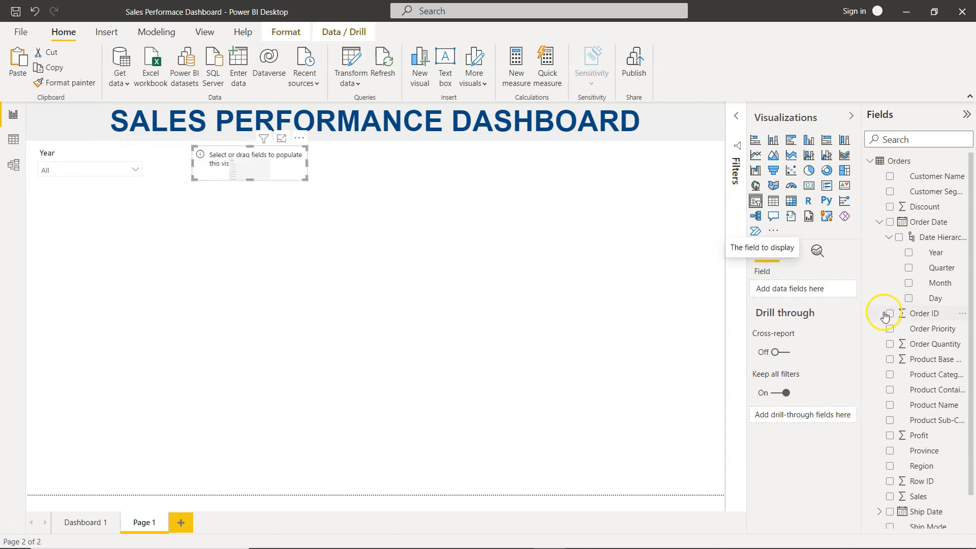
{"action": "left_click", "coordinate": [909, 268]}
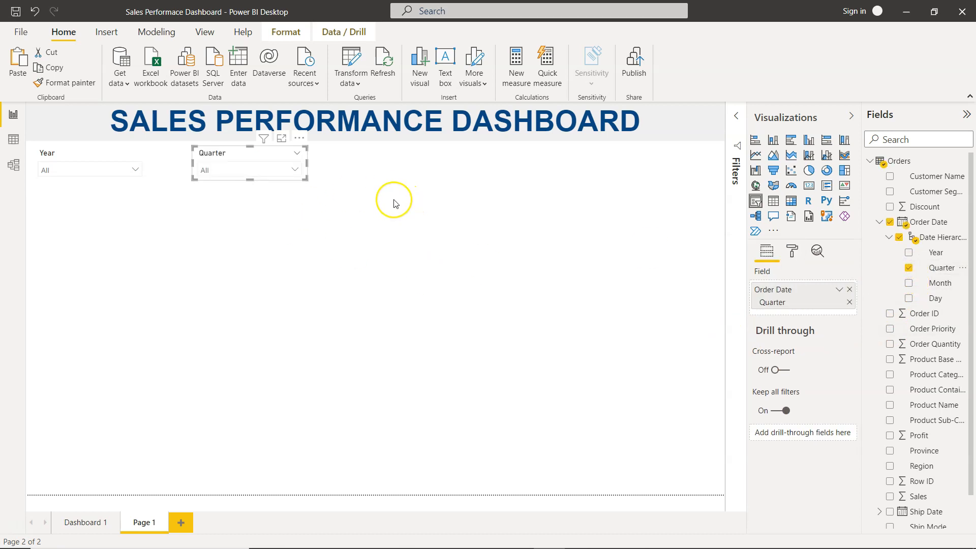
- Copy the Quarter slicer, place the copy further right, and change its field to Product Sub-Category
{"action": "key", "text": "ctrl+c"}
{"action": "key", "text": "ctrl+v"}
{"action": "left_click_drag", "start_coordinate": [285, 158], "coordinate": [448, 157]}
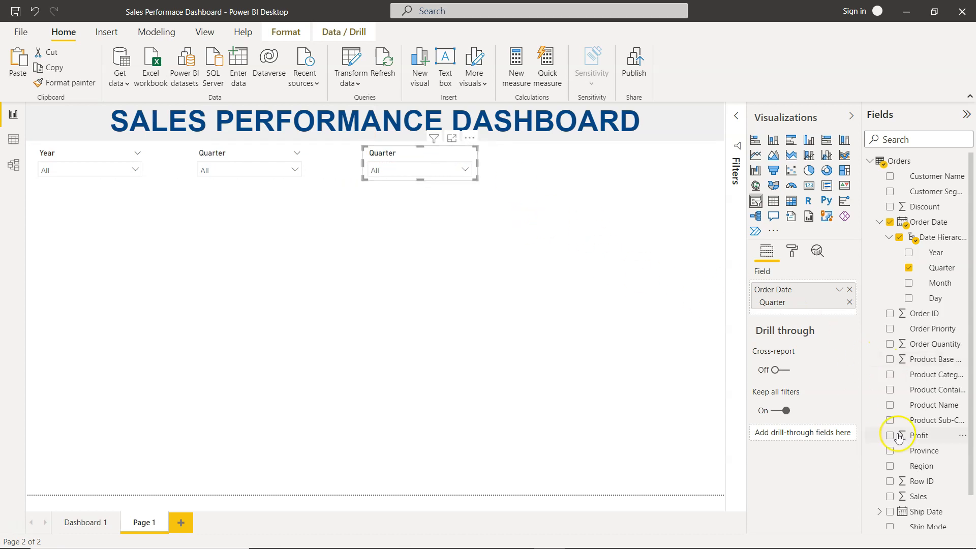
{"action": "scroll", "coordinate": [898, 437], "scroll_direction": "down", "scroll_amount": 3}
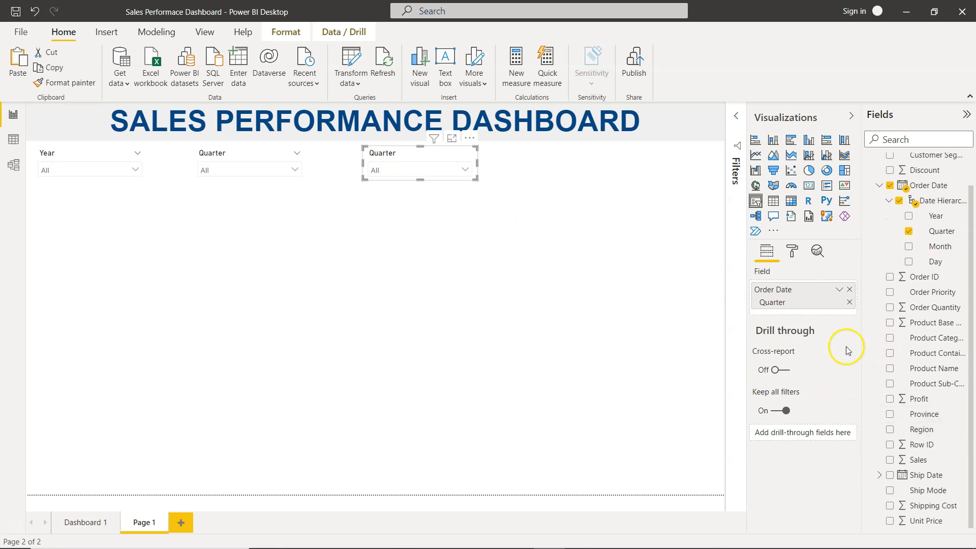
{"action": "left_click", "coordinate": [849, 289]}
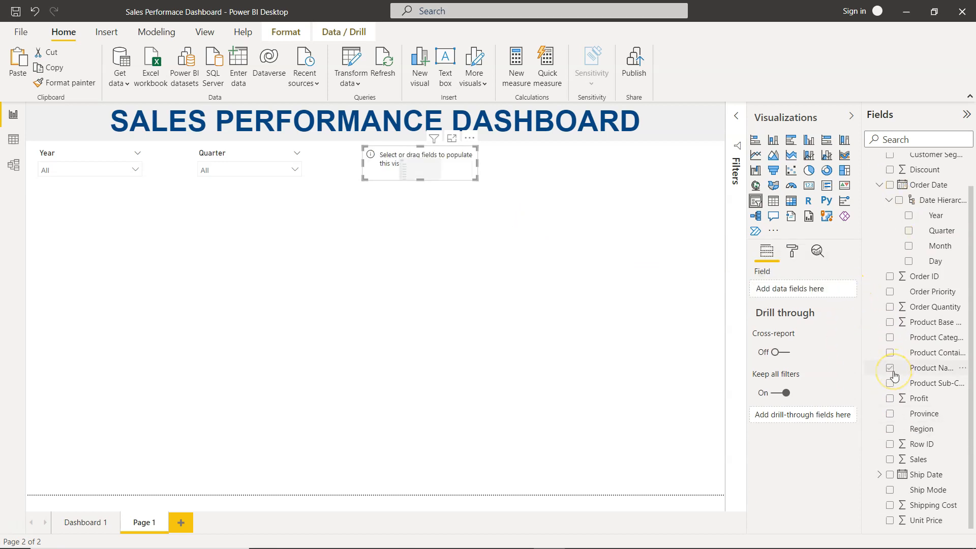
{"action": "left_click", "coordinate": [890, 385]}
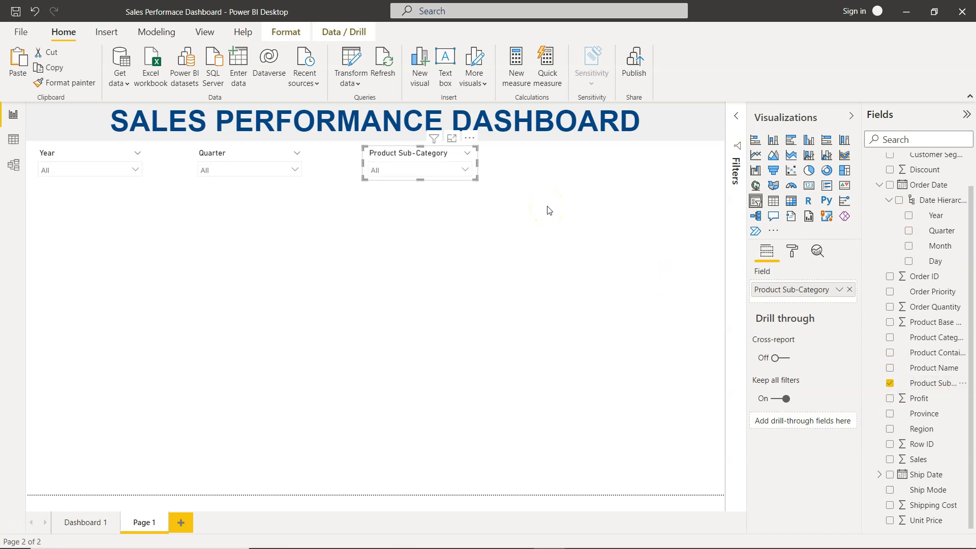
- Copy the Product Sub-Category slicer, place the copy further right, and change its field to Order Priority
{"action": "key", "text": "ctrl+c"}
{"action": "key", "text": "ctrl+v"}
{"action": "left_click_drag", "start_coordinate": [433, 163], "coordinate": [605, 158]}
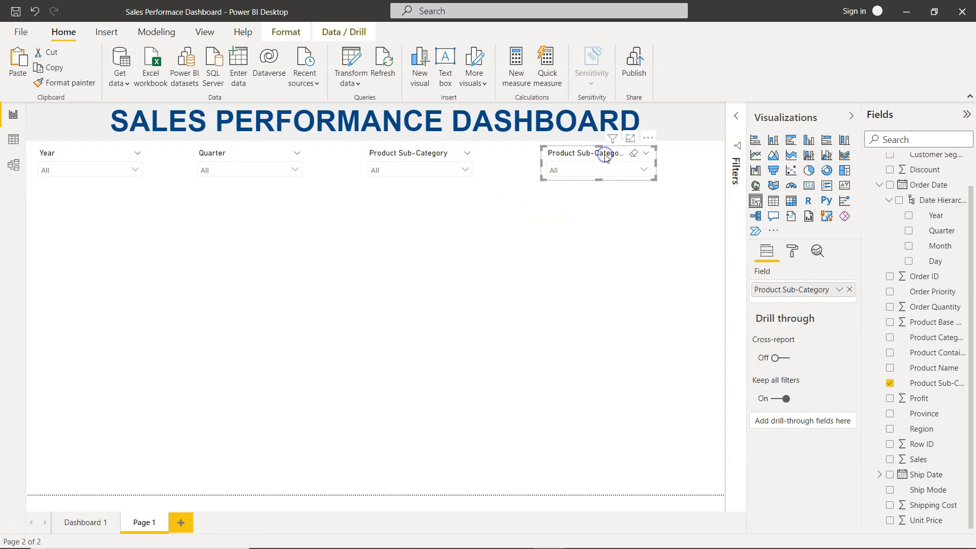
{"action": "left_click", "coordinate": [849, 289]}
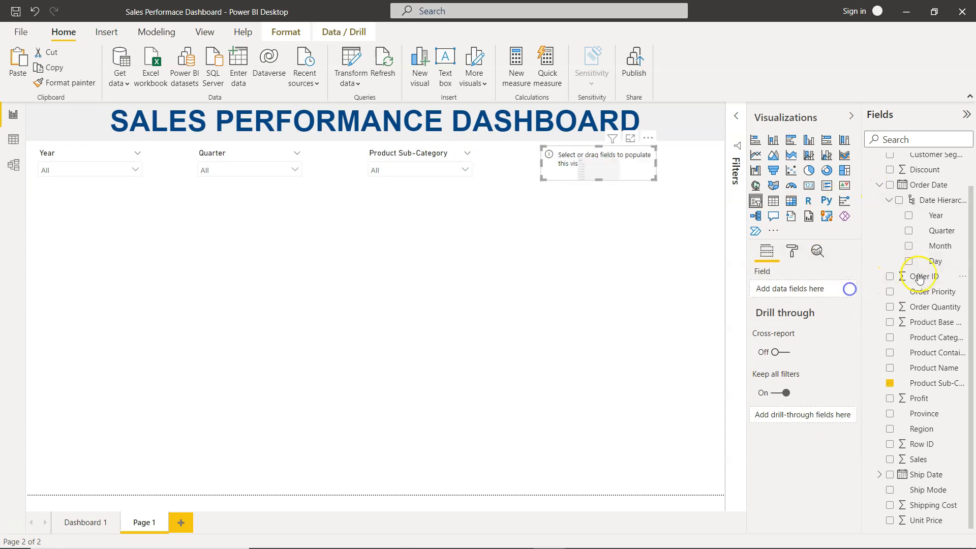
{"action": "scroll", "coordinate": [920, 279], "scroll_direction": "up", "scroll_amount": 2}
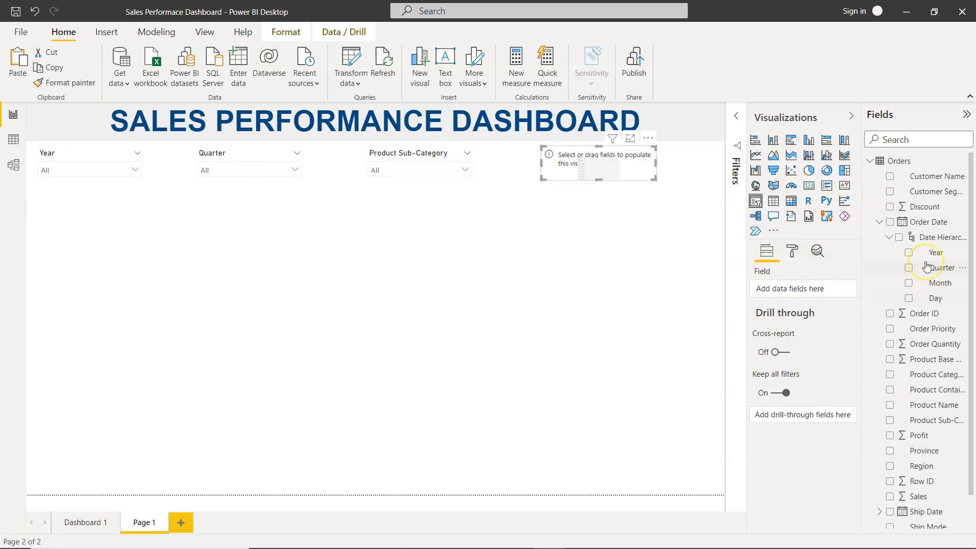
{"action": "left_click", "coordinate": [889, 329]}
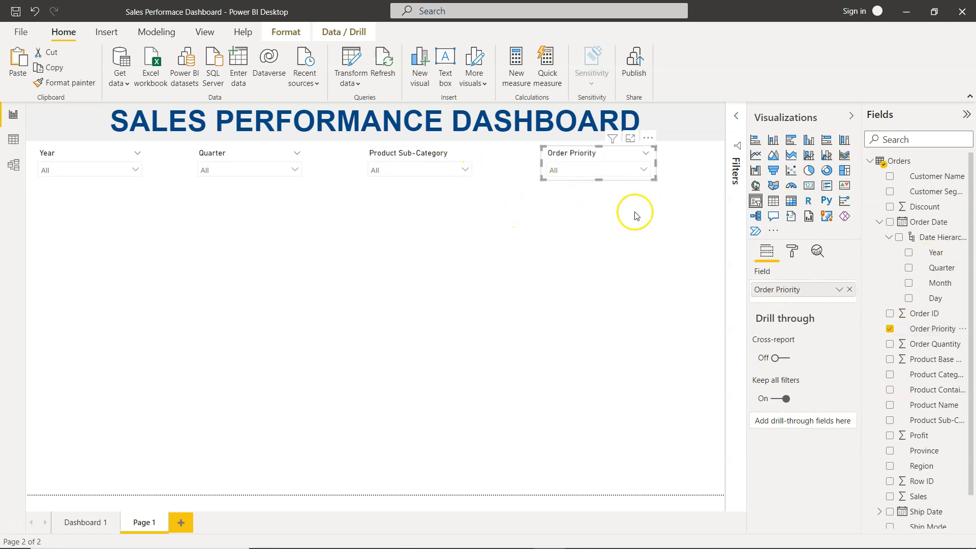
- Select all four slicers and distribute them horizontally across the row
{"action": "left_click", "coordinate": [706, 239]}
{"action": "left_click_drag", "start_coordinate": [706, 238], "coordinate": [31, 148]}
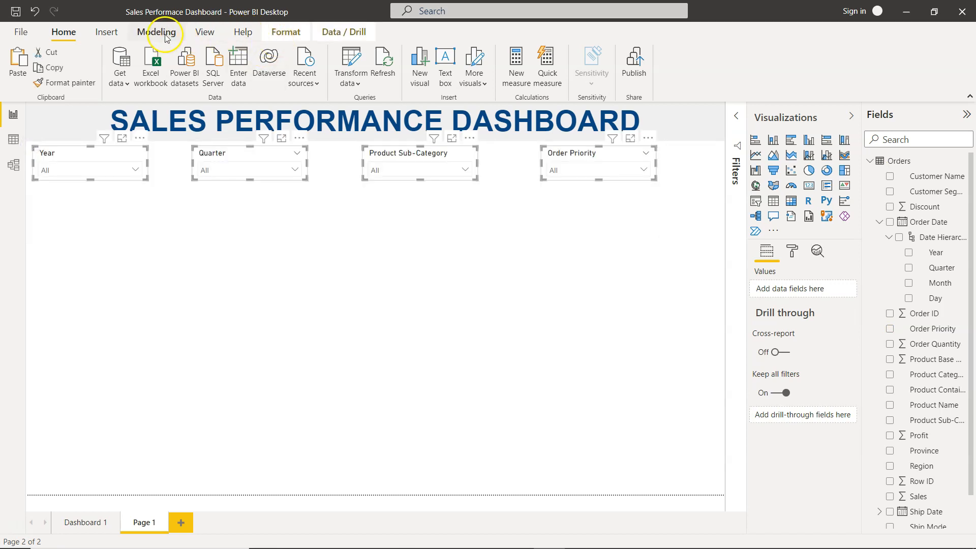
{"action": "left_click", "coordinate": [204, 32]}
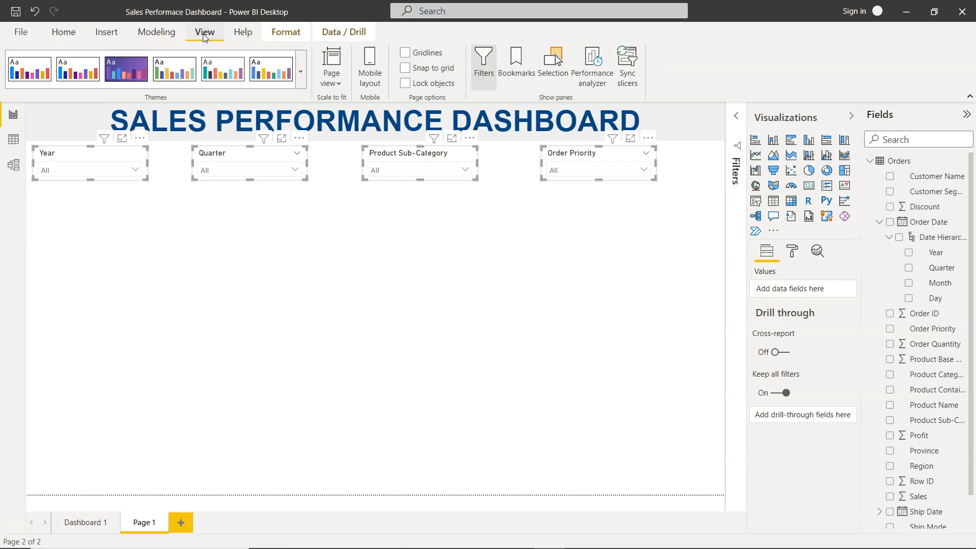
{"action": "left_click", "coordinate": [283, 36]}
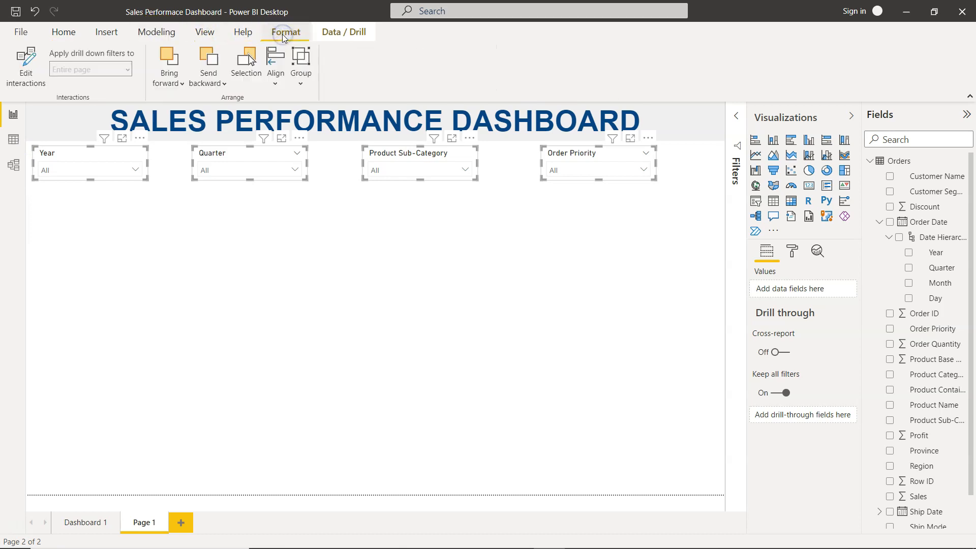
{"action": "left_click", "coordinate": [276, 76]}
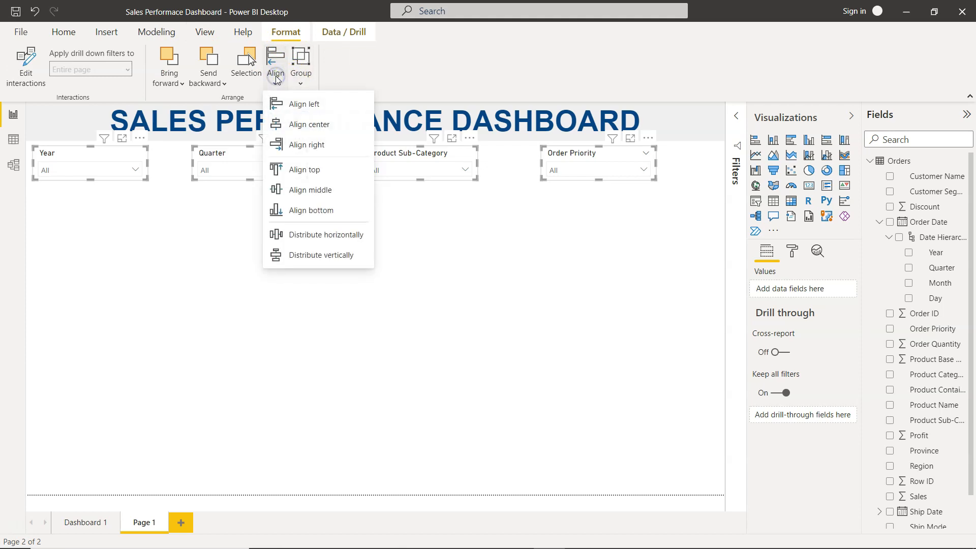
{"action": "left_click", "coordinate": [325, 235]}
{"action": "left_click", "coordinate": [551, 261]}
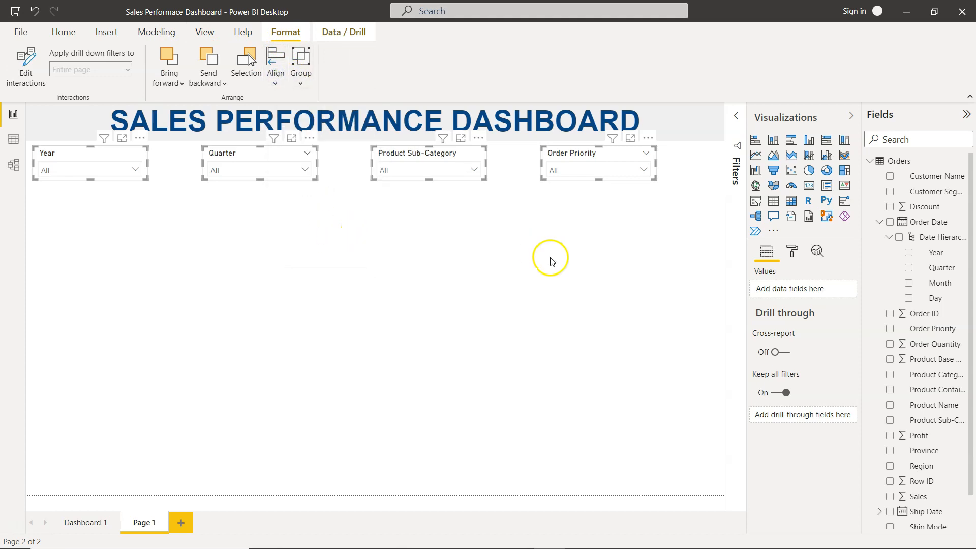
- Move the Order Priority slicer to the page's right edge and shift the Product Sub-Category slicer slightly right
{"action": "left_click_drag", "start_coordinate": [621, 157], "coordinate": [676, 150]}
{"action": "left_click", "coordinate": [472, 154]}
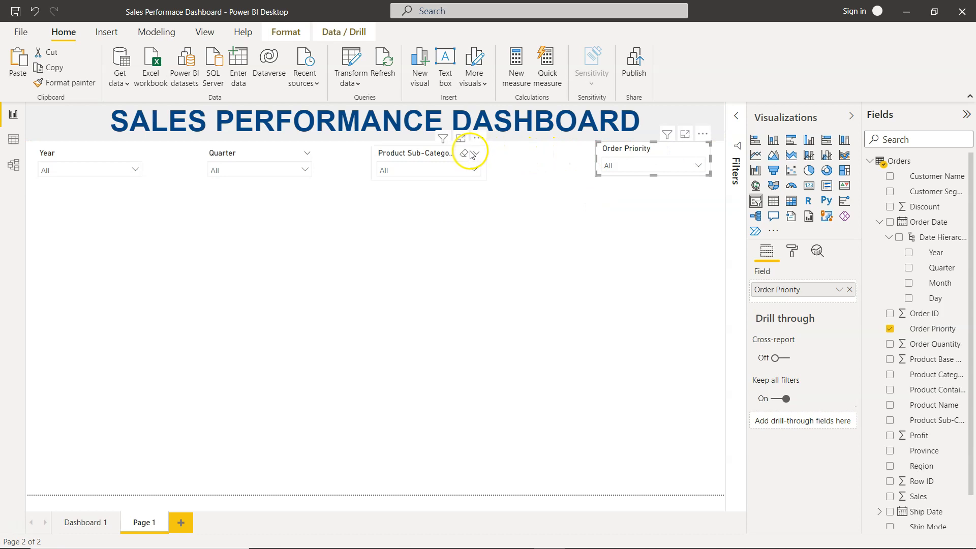
{"action": "left_click_drag", "start_coordinate": [434, 156], "coordinate": [463, 156]}
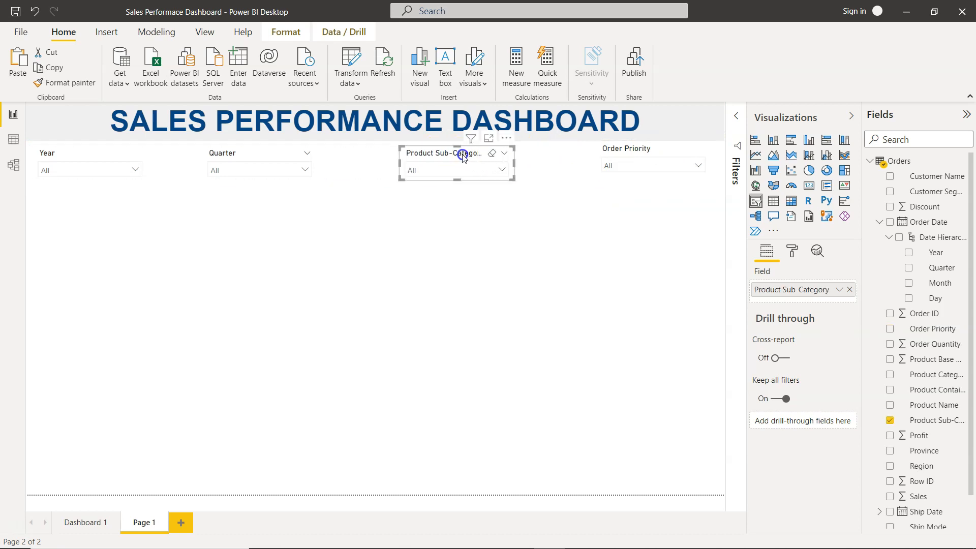
- Reselect all four slicers and distribute them horizontally again
{"action": "left_click_drag", "start_coordinate": [669, 238], "coordinate": [117, 169]}
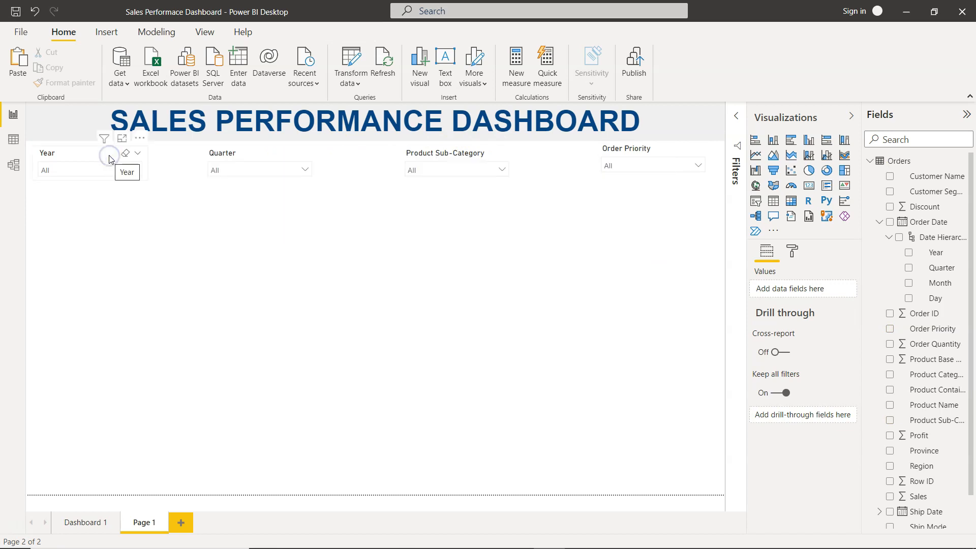
{"action": "left_click_drag", "start_coordinate": [713, 197], "coordinate": [25, 147]}
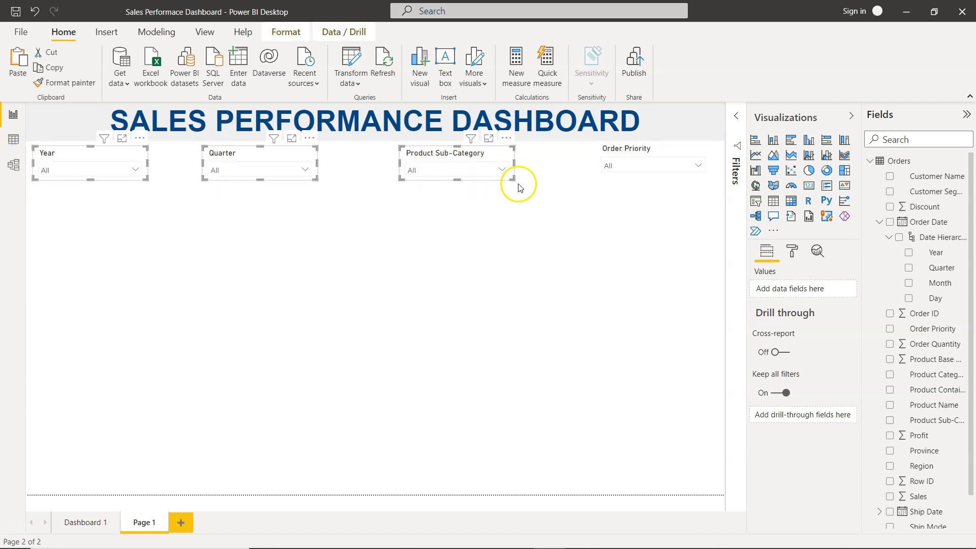
{"action": "left_click", "coordinate": [624, 152], "text": "ctrl"}
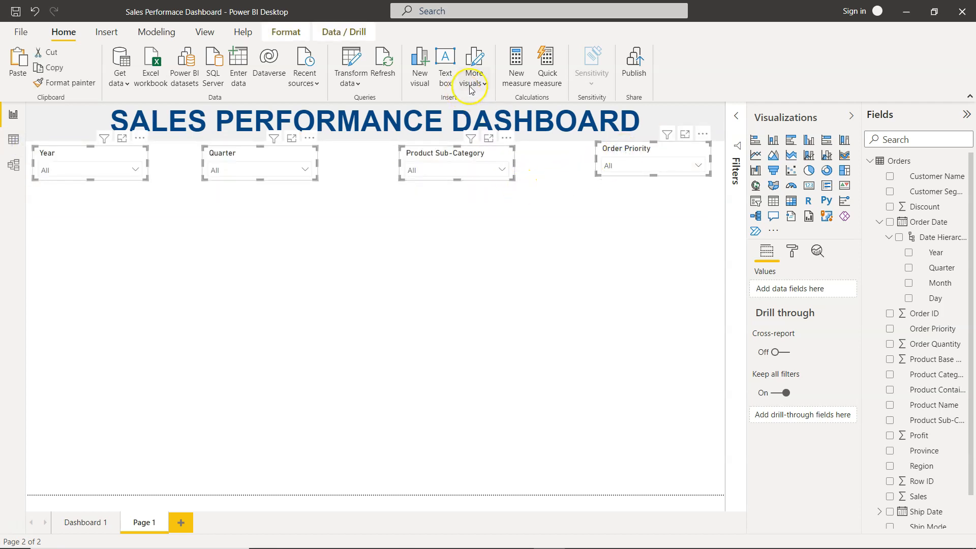
{"action": "left_click", "coordinate": [294, 33]}
{"action": "left_click", "coordinate": [274, 84]}
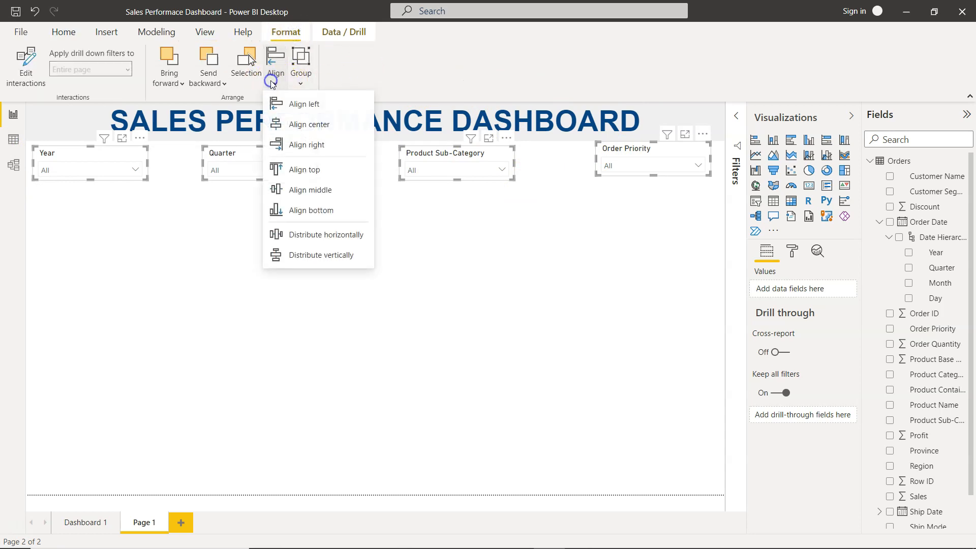
{"action": "left_click", "coordinate": [307, 239]}
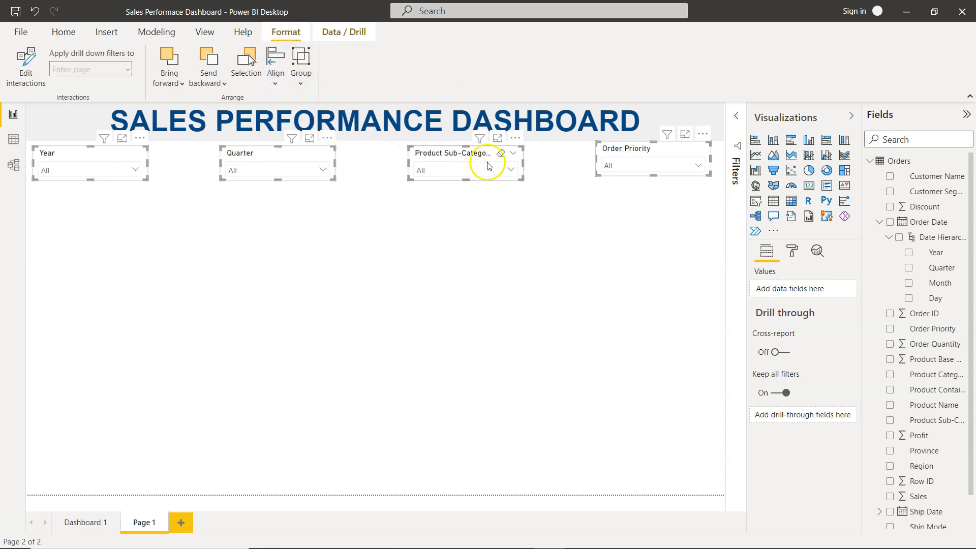
- Nudge the Order Priority slicer down so it lines up with the other slicers
{"action": "left_click", "coordinate": [516, 246]}
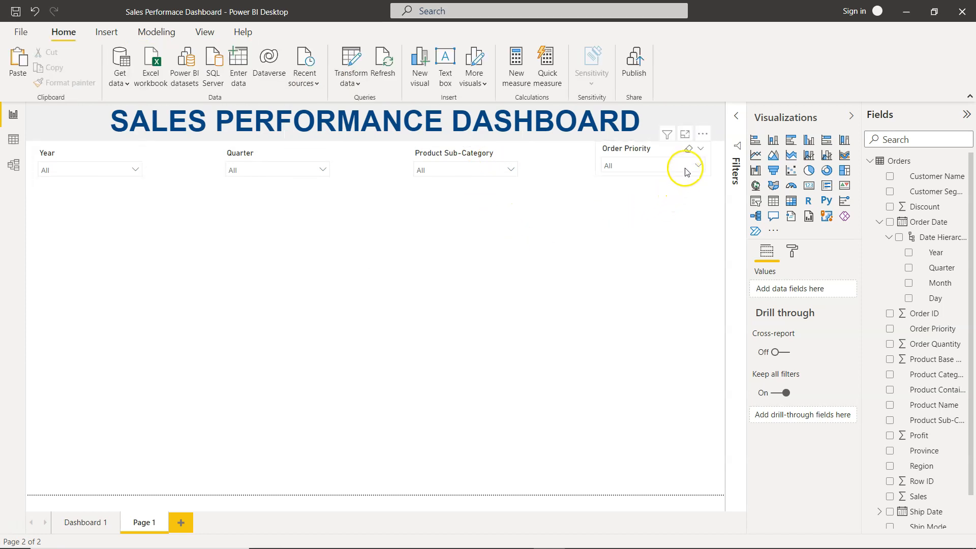
{"action": "left_click", "coordinate": [672, 159]}
{"action": "left_click", "coordinate": [671, 159]}
{"action": "left_click", "coordinate": [639, 257]}
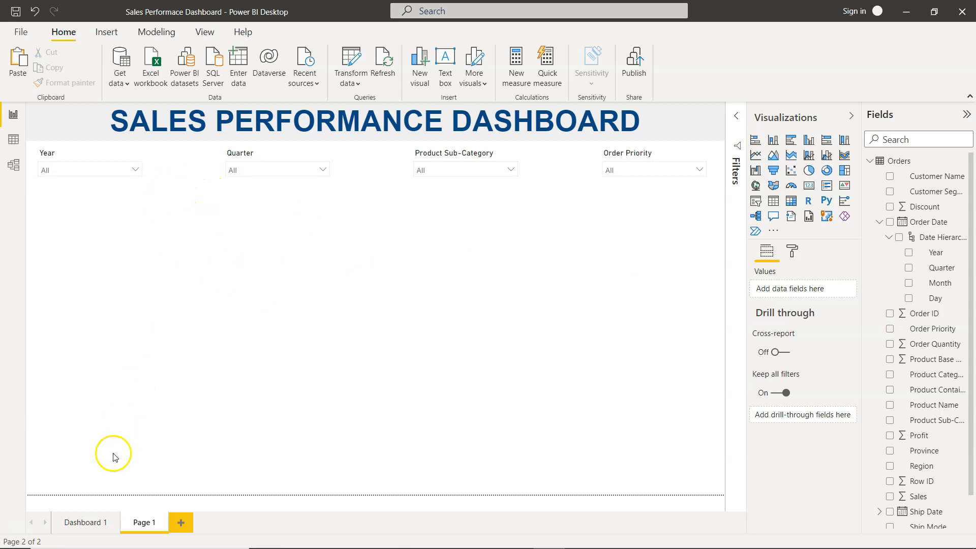
- Compare the slicer row with the one on the Dashboard 1 page
{"action": "left_click", "coordinate": [83, 522]}
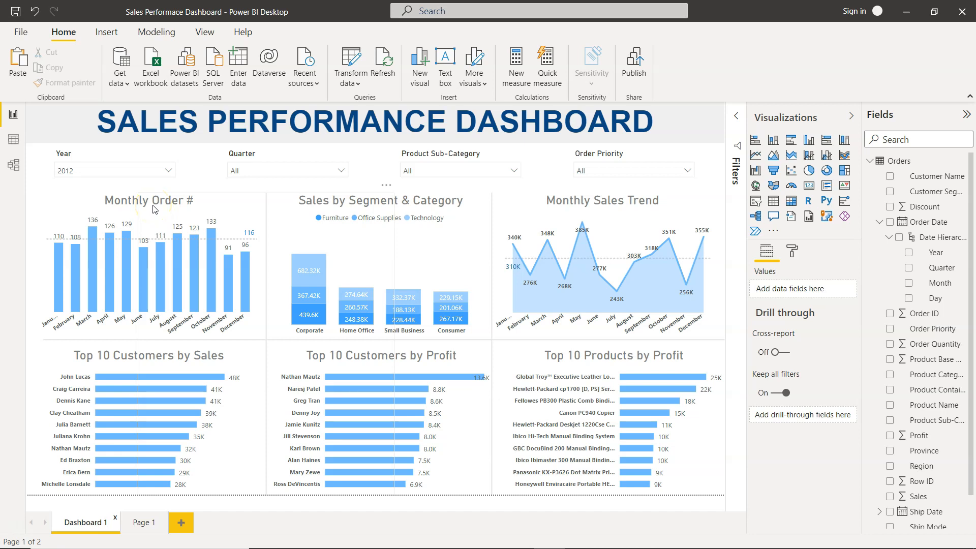
{"action": "left_click", "coordinate": [142, 524]}
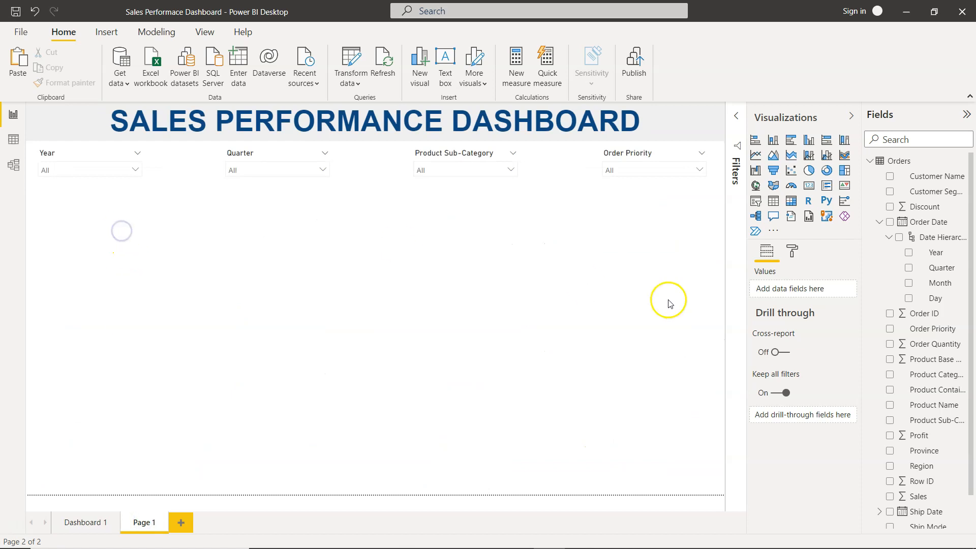
- Insert a clustered column chart below the Year slicer with Order Date Month on the axis, and enlarge it
{"action": "left_click", "coordinate": [776, 145]}
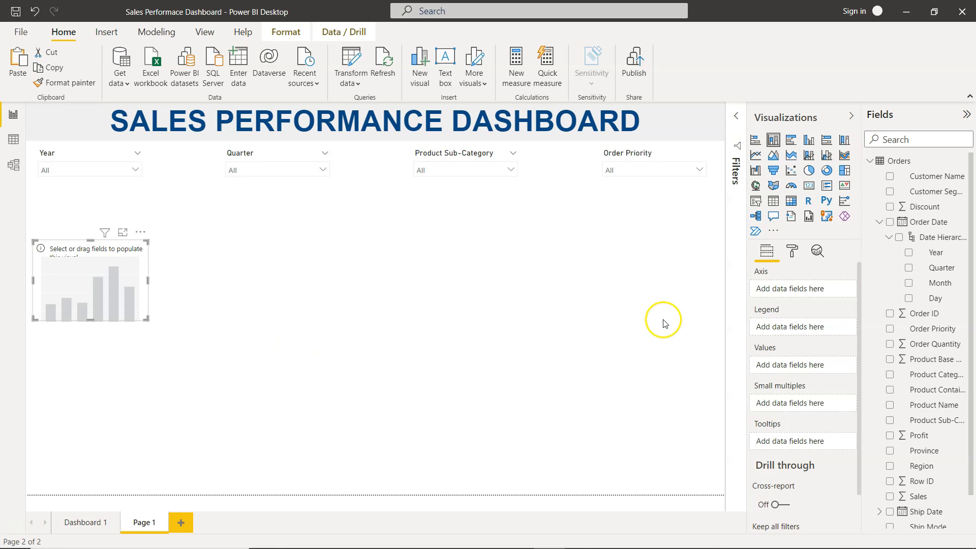
{"action": "left_click", "coordinate": [908, 283]}
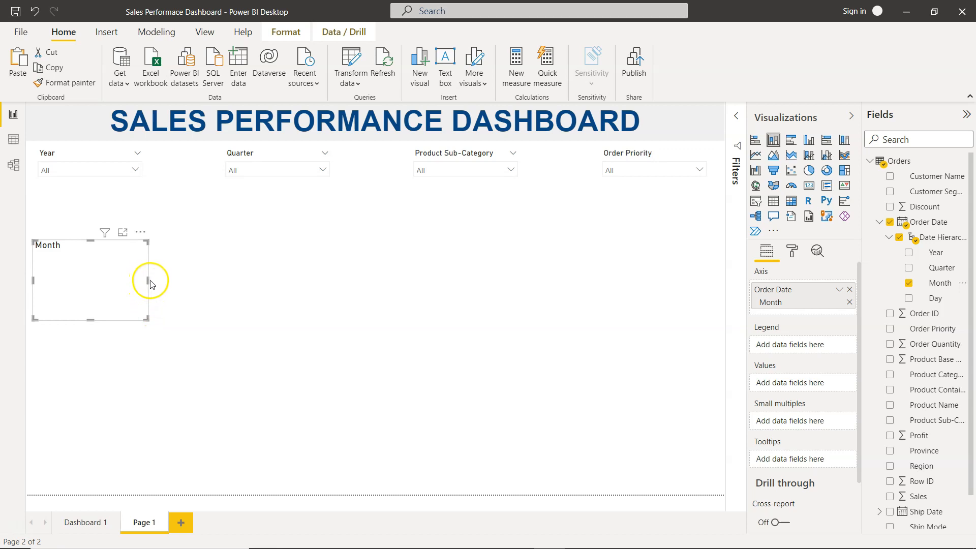
{"action": "left_click_drag", "start_coordinate": [147, 280], "coordinate": [200, 277]}
{"action": "left_click_drag", "start_coordinate": [135, 246], "coordinate": [137, 203]}
{"action": "left_click_drag", "start_coordinate": [203, 233], "coordinate": [220, 231]}
{"action": "left_click_drag", "start_coordinate": [124, 271], "coordinate": [127, 293]}
- Add Order ID to the chart's values and summarize it as Count (Distinct)
{"action": "left_click", "coordinate": [381, 366]}
{"action": "left_click", "coordinate": [170, 256]}
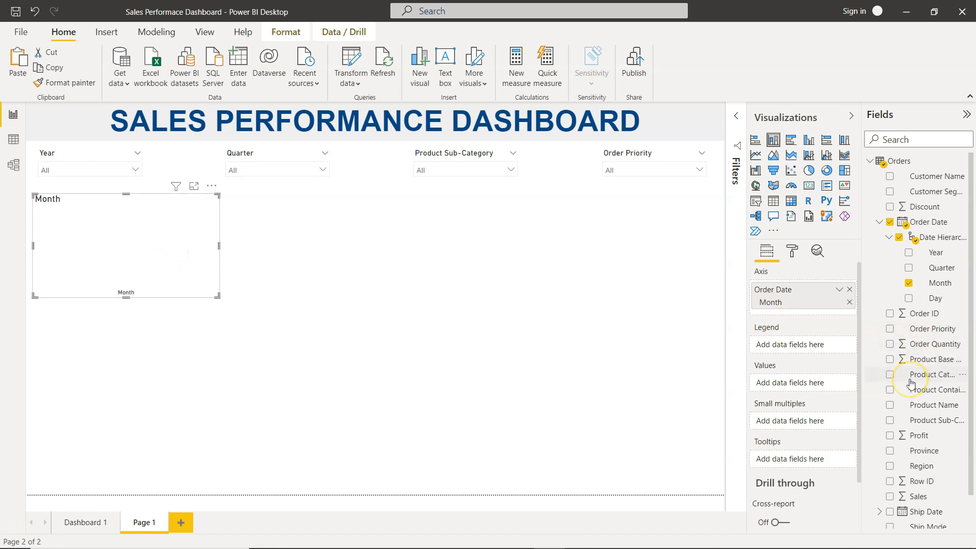
{"action": "left_click", "coordinate": [890, 314]}
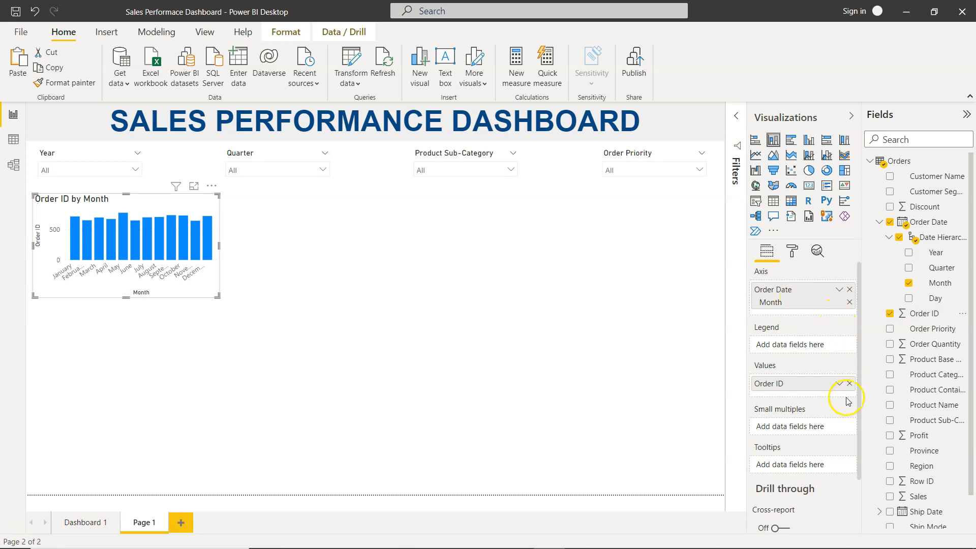
{"action": "left_click", "coordinate": [838, 385]}
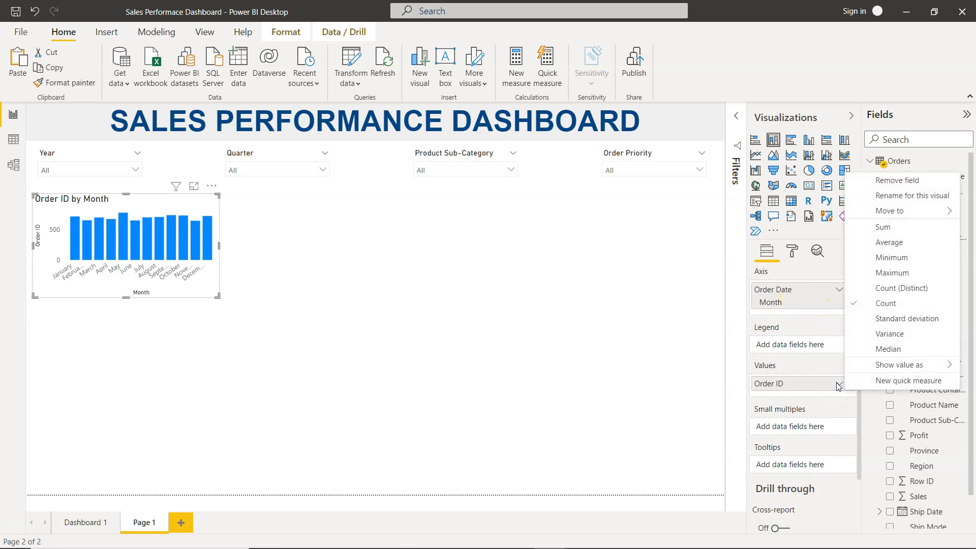
{"action": "left_click", "coordinate": [897, 288]}
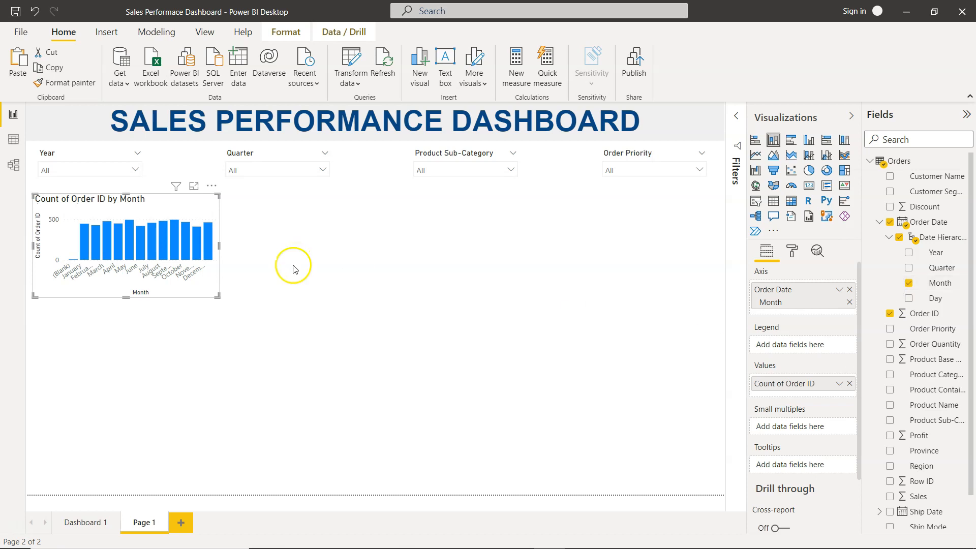
- Filter the Year slicer to 2012
{"action": "left_click", "coordinate": [135, 170]}
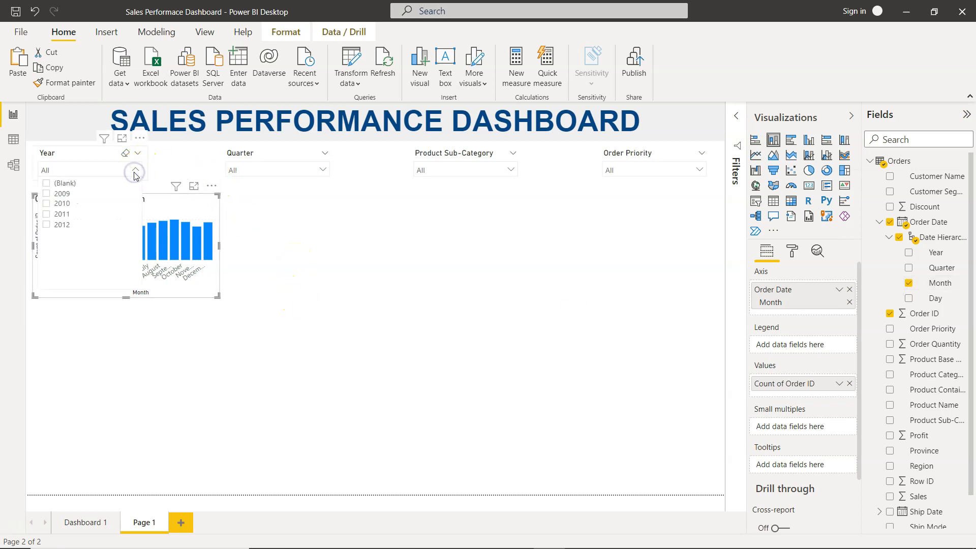
{"action": "left_click", "coordinate": [47, 225]}
{"action": "left_click", "coordinate": [187, 308]}
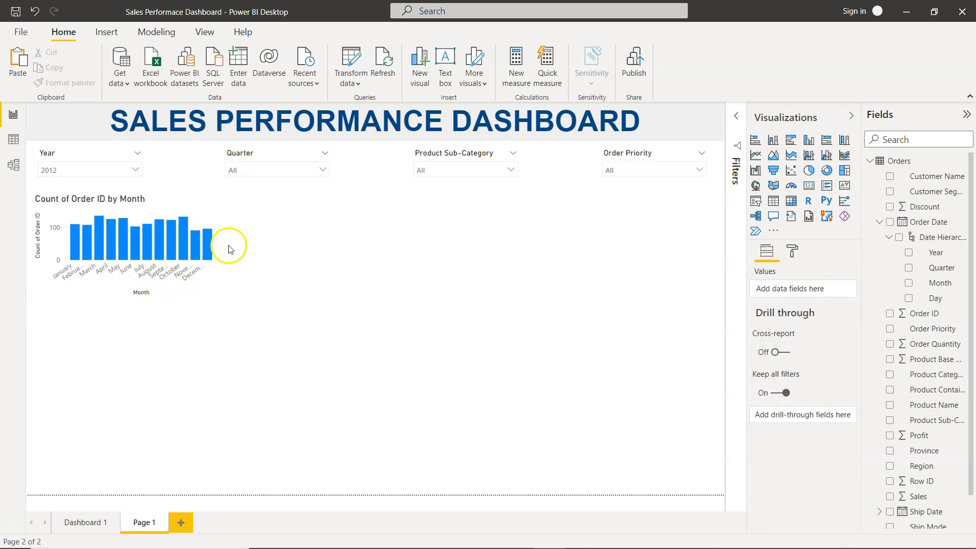
- Compare the new column chart with the Monthly Order # chart on the Dashboard 1 page
{"action": "left_click", "coordinate": [203, 209]}
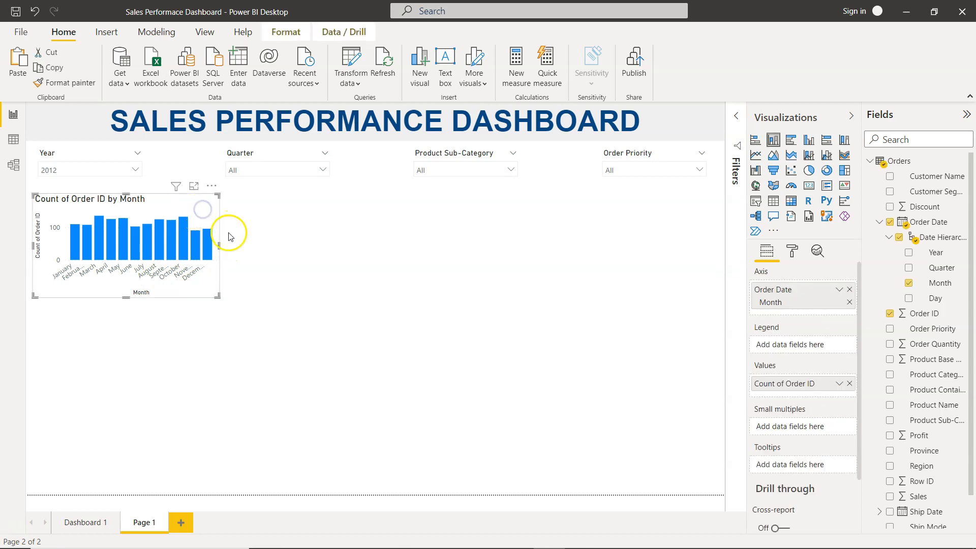
{"action": "mouse_move", "coordinate": [218, 246]}
{"action": "left_mouse_down"}
{"action": "mouse_move", "coordinate": [257, 243]}
{"action": "mouse_move", "coordinate": [219, 245]}
{"action": "left_mouse_up"}
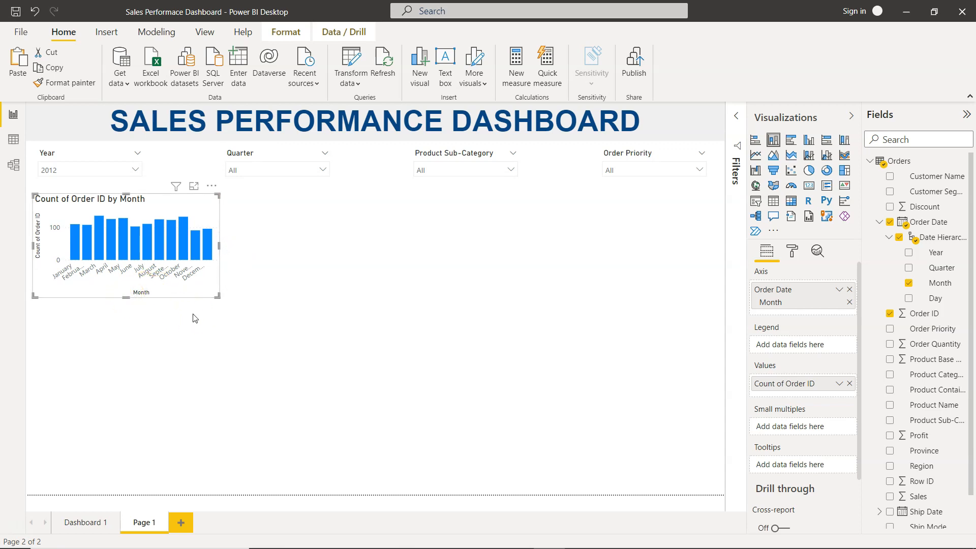
{"action": "left_click", "coordinate": [94, 519]}
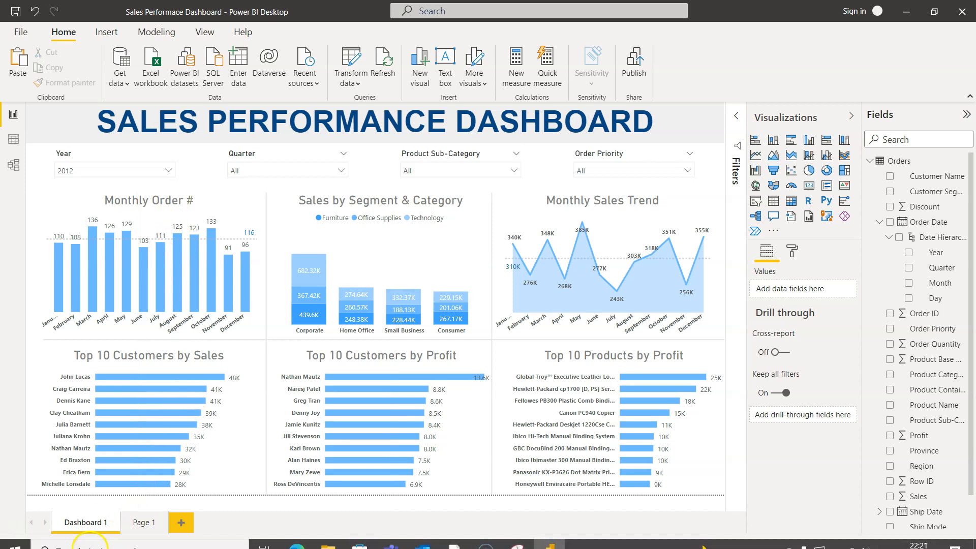
{"action": "left_click", "coordinate": [147, 522]}
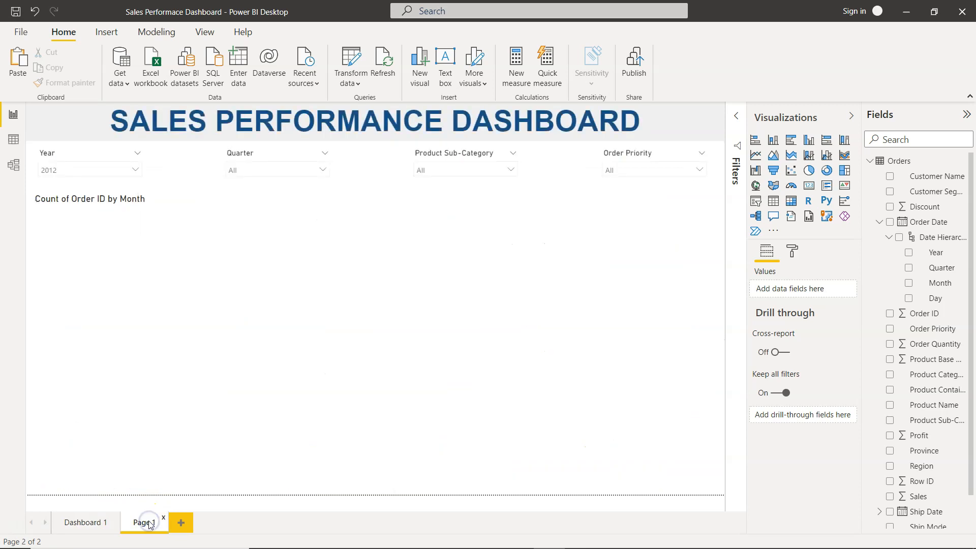
- Turn off the X-axis title of the Count of Order ID by Month chart
{"action": "left_click", "coordinate": [200, 215]}
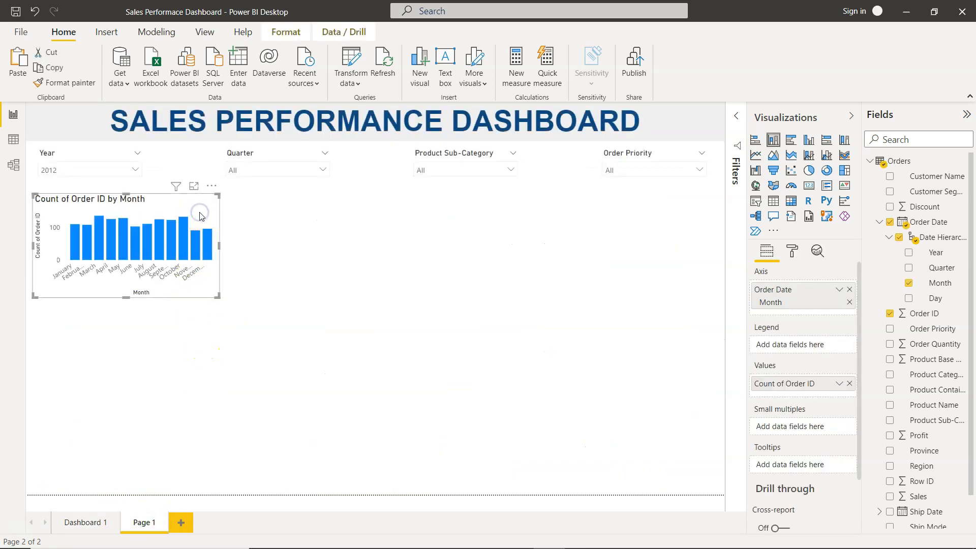
{"action": "left_click", "coordinate": [791, 252]}
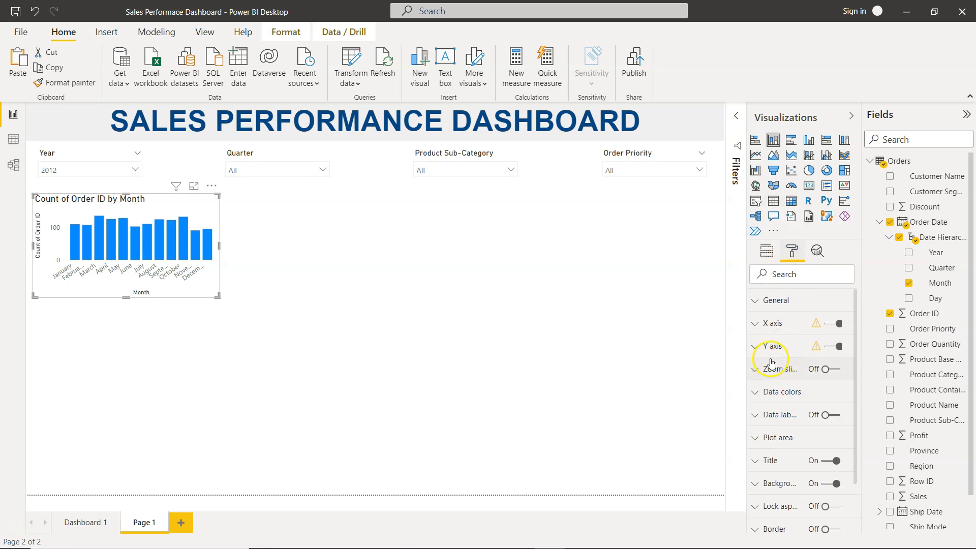
{"action": "left_click", "coordinate": [757, 324]}
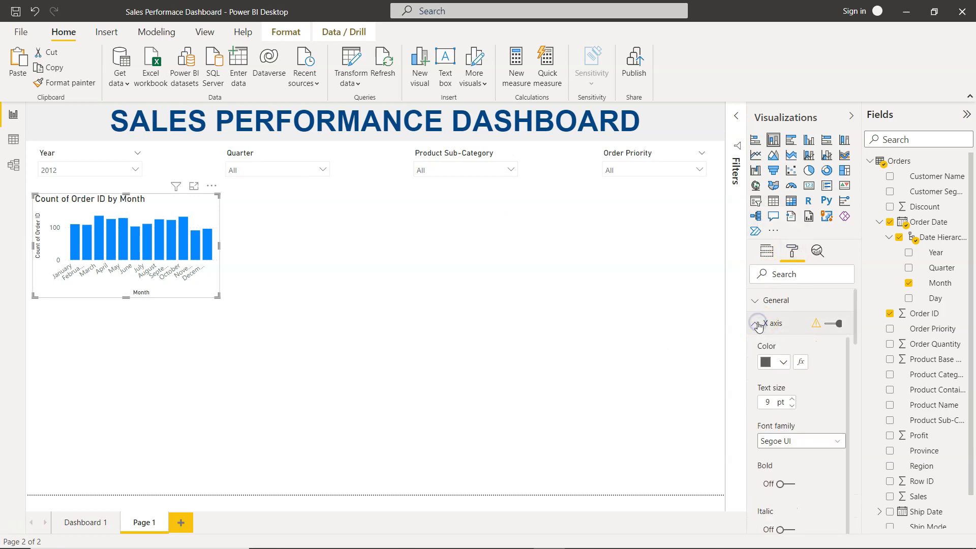
{"action": "scroll", "coordinate": [784, 400], "scroll_direction": "down", "scroll_amount": 8}
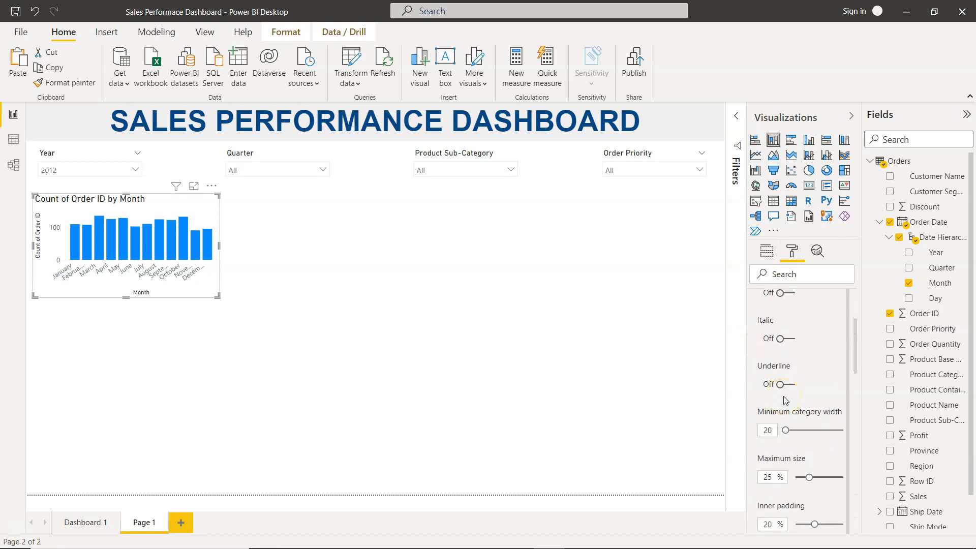
{"action": "scroll", "coordinate": [784, 400], "scroll_direction": "up", "scroll_amount": 8}
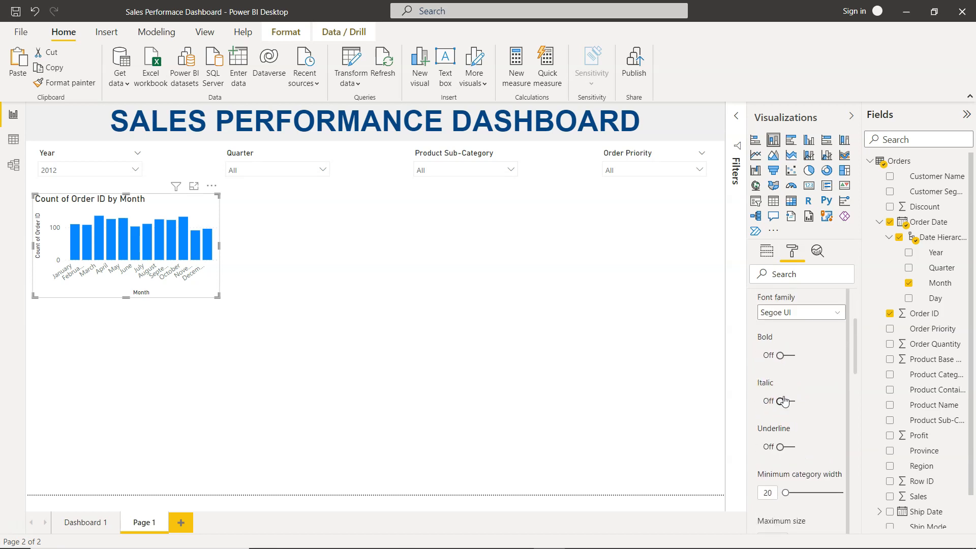
{"action": "scroll", "coordinate": [784, 399], "scroll_direction": "down", "scroll_amount": 8}
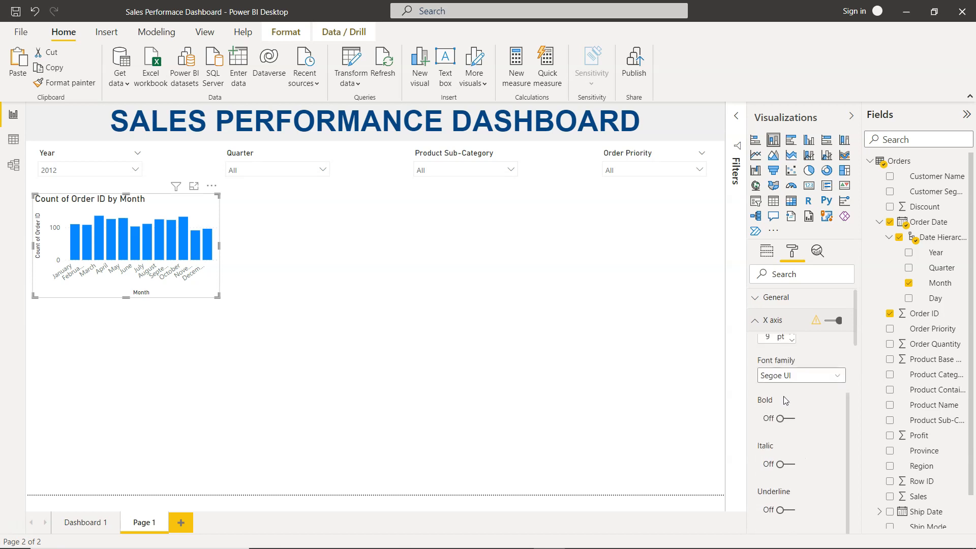
{"action": "scroll", "coordinate": [784, 400], "scroll_direction": "down", "scroll_amount": 3}
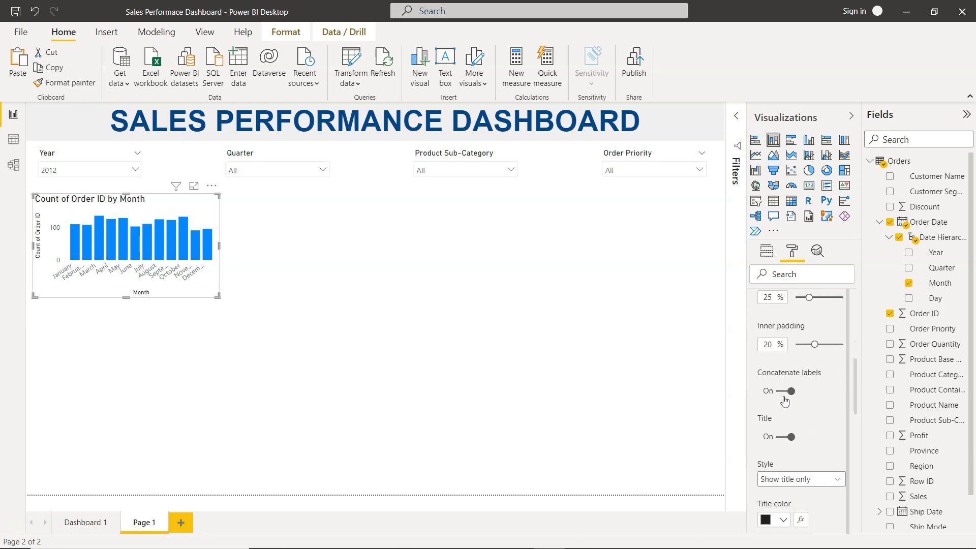
{"action": "left_click", "coordinate": [782, 430]}
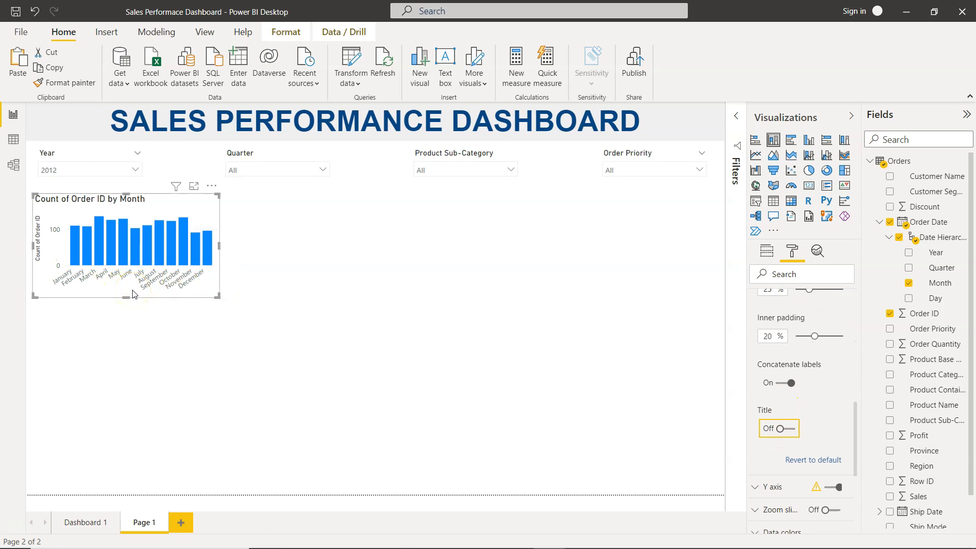
- Set the X-axis label text size to 8 pt and make the labels bold
{"action": "scroll", "coordinate": [785, 363], "scroll_direction": "up", "scroll_amount": 3}
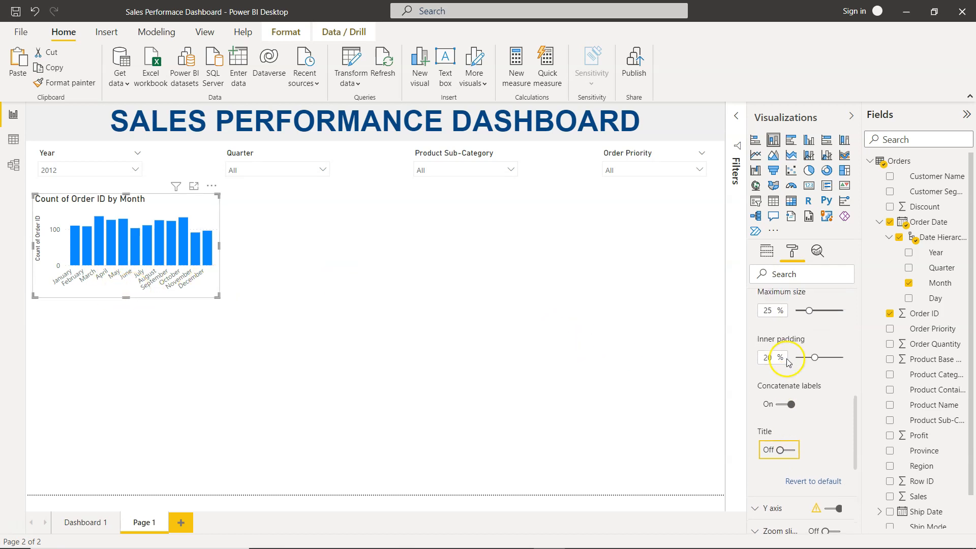
{"action": "scroll", "coordinate": [787, 362], "scroll_direction": "up", "scroll_amount": 3}
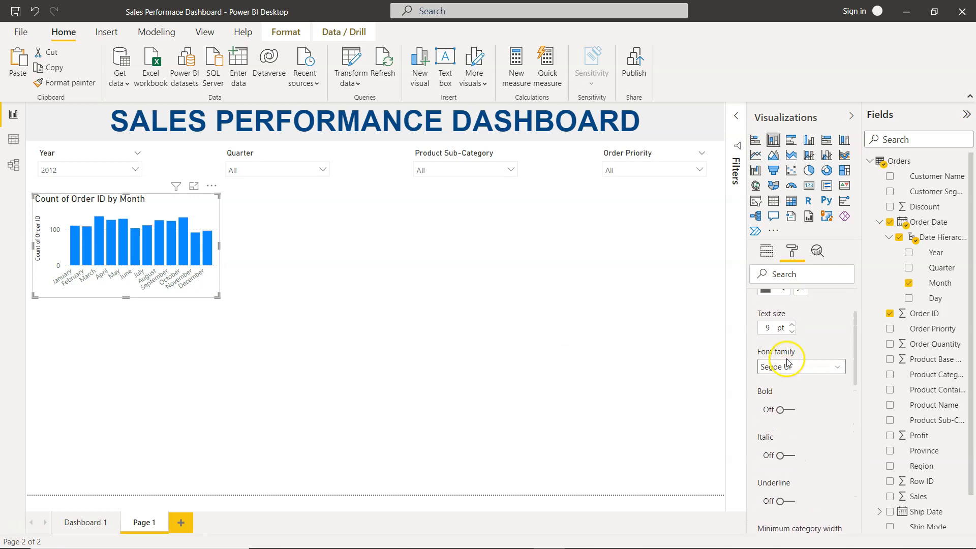
{"action": "left_click", "coordinate": [791, 331]}
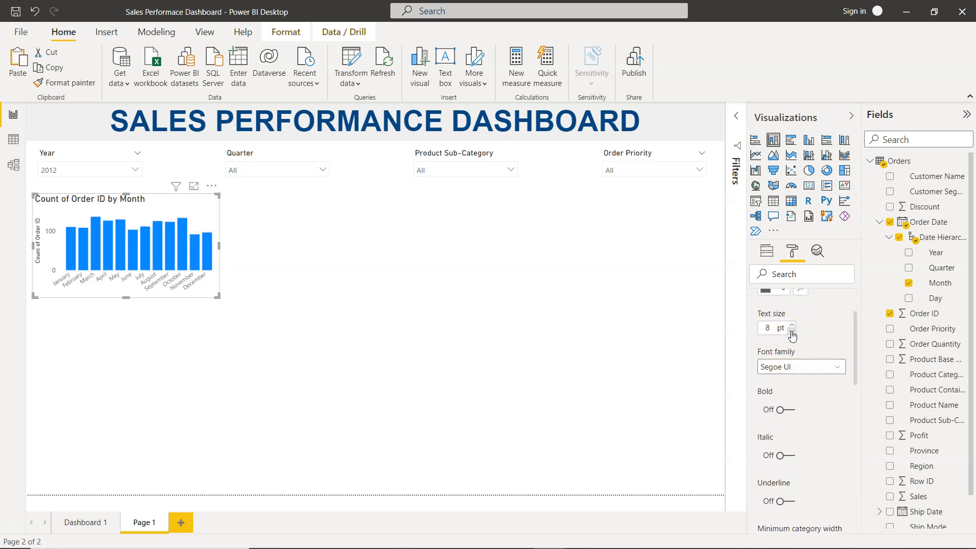
{"action": "left_click", "coordinate": [790, 409]}
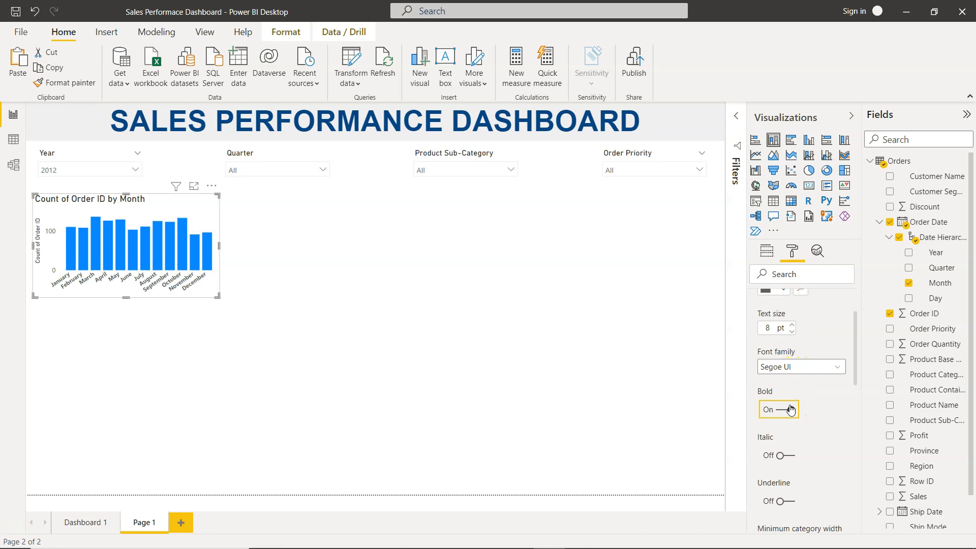
- Try different font colors for the X-axis labels, including blue and light gray
{"action": "scroll", "coordinate": [808, 358], "scroll_direction": "up", "scroll_amount": 1}
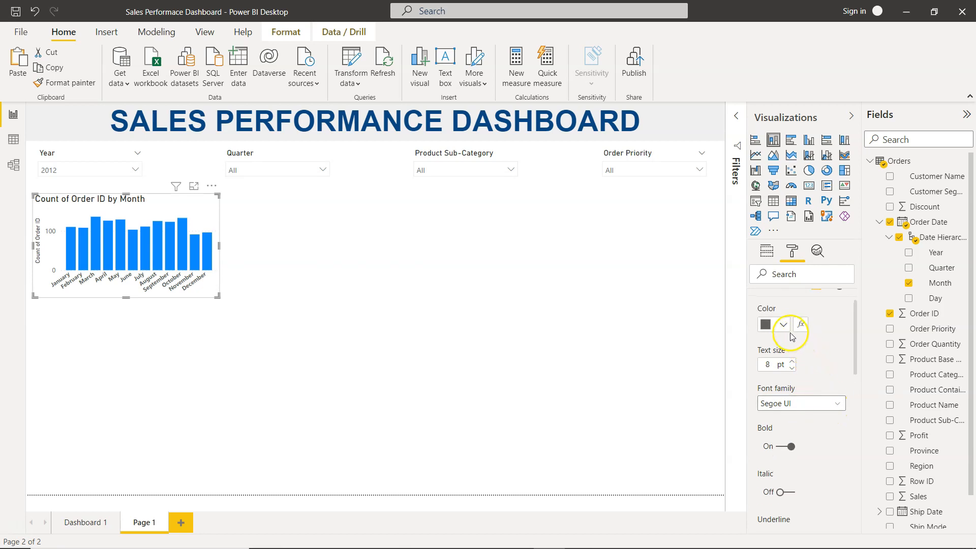
{"action": "left_click", "coordinate": [784, 325]}
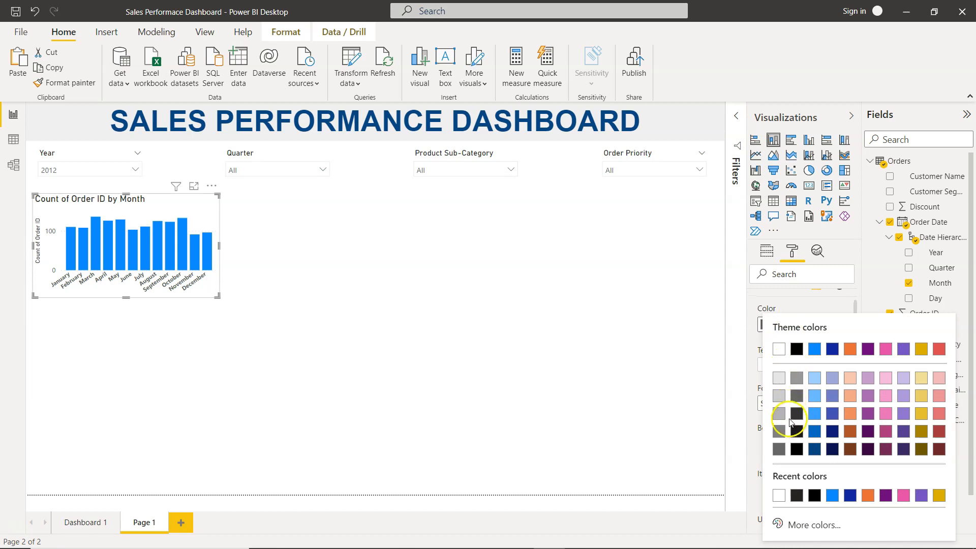
{"action": "left_click", "coordinate": [796, 395]}
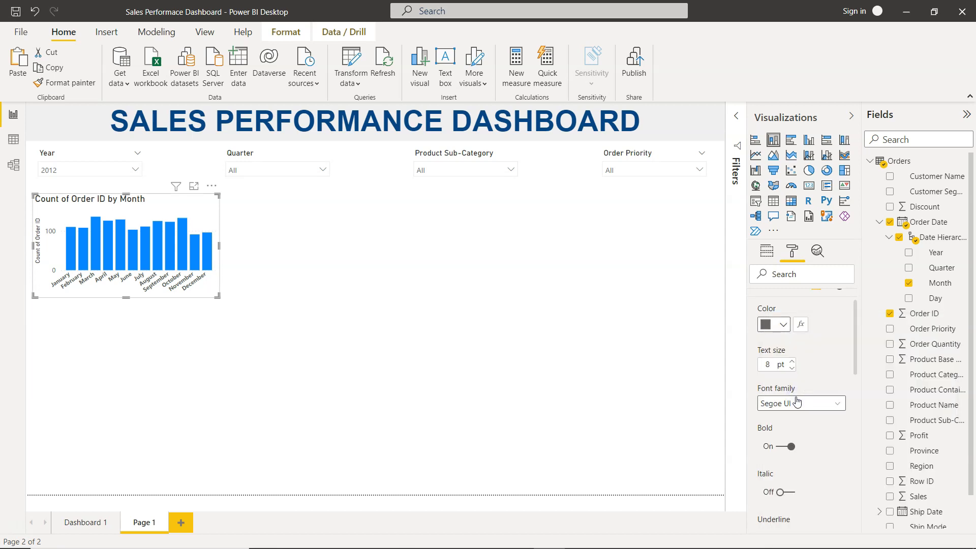
{"action": "scroll", "coordinate": [838, 376], "scroll_direction": "up", "scroll_amount": 2}
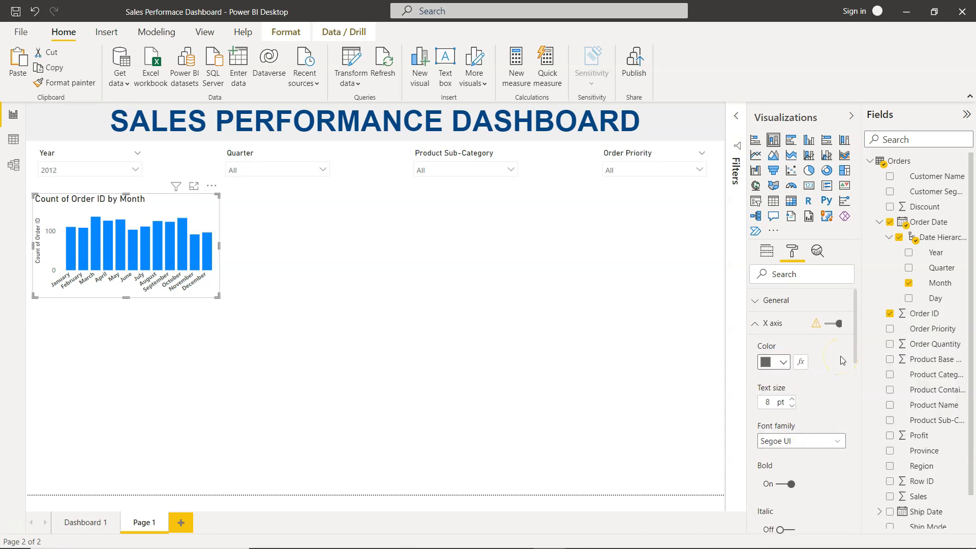
{"action": "scroll", "coordinate": [800, 427], "scroll_direction": "down", "scroll_amount": 6}
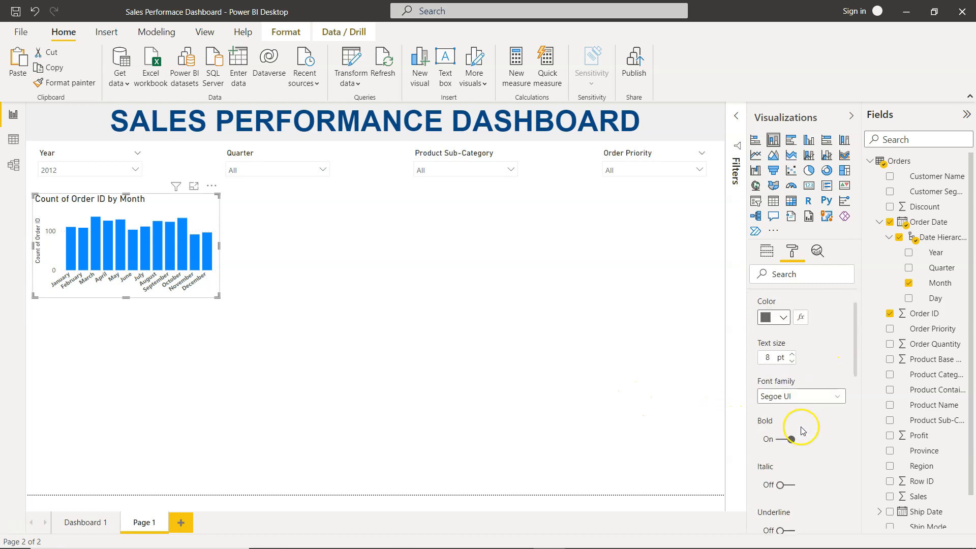
{"action": "scroll", "coordinate": [801, 427], "scroll_direction": "down", "scroll_amount": 10}
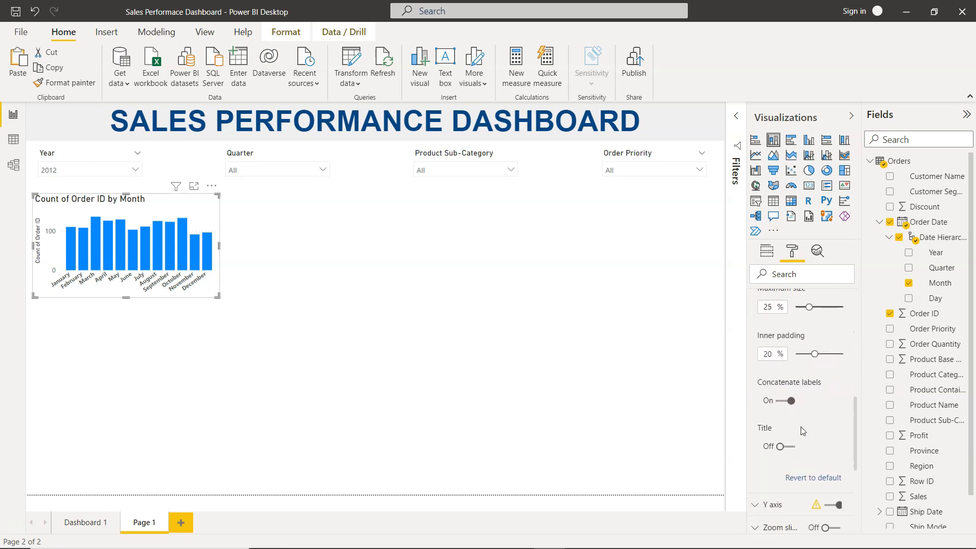
{"action": "scroll", "coordinate": [798, 400], "scroll_direction": "up", "scroll_amount": 15}
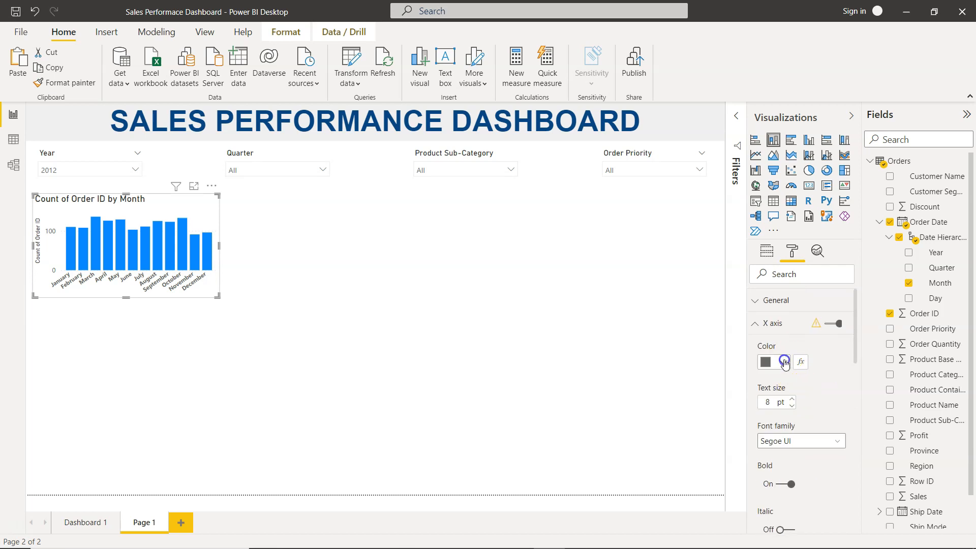
{"action": "left_click", "coordinate": [784, 361]}
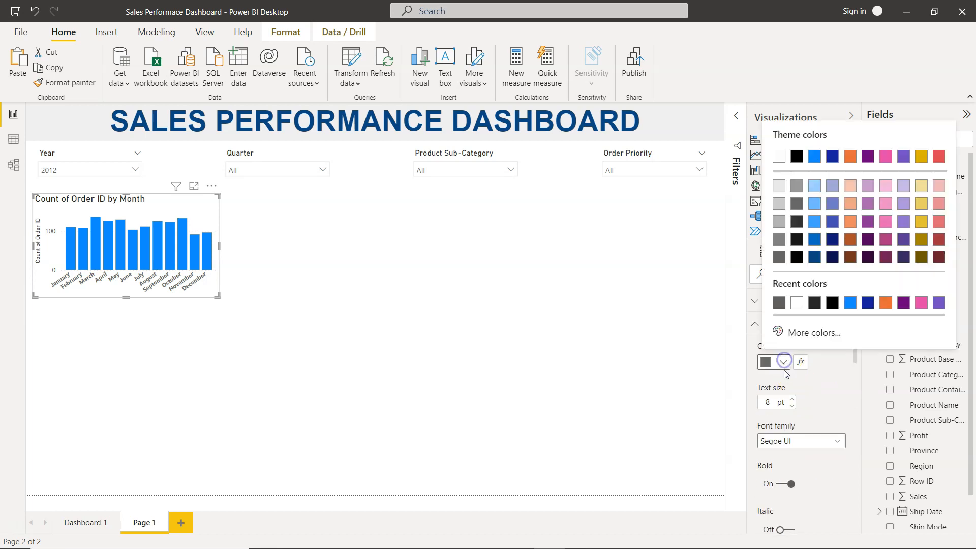
{"action": "left_click", "coordinate": [813, 239]}
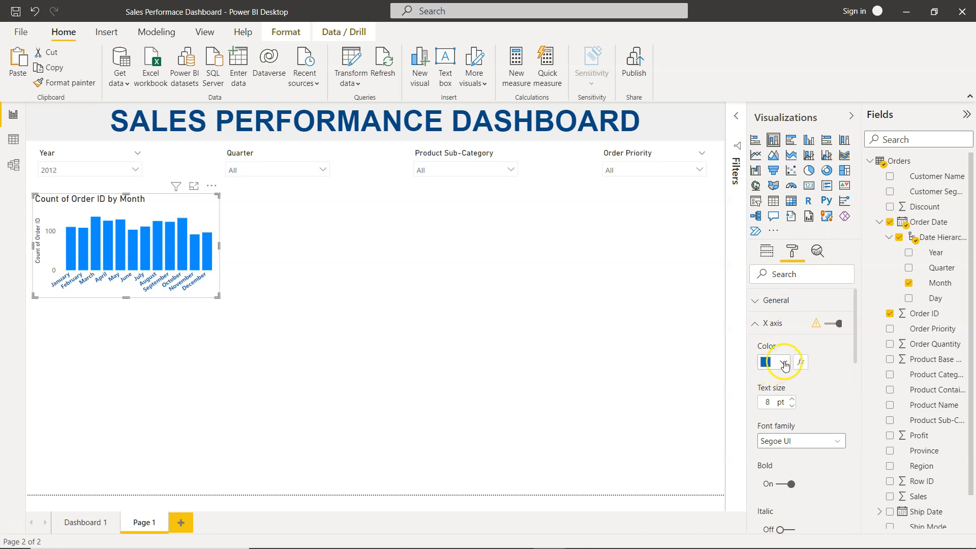
{"action": "left_click", "coordinate": [783, 362]}
{"action": "left_click", "coordinate": [797, 206]}
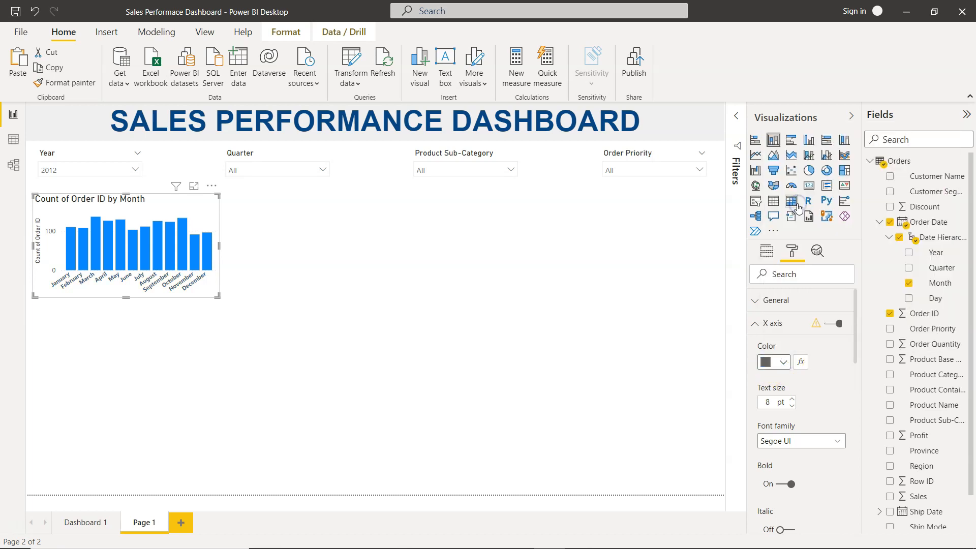
{"action": "left_click", "coordinate": [784, 362]}
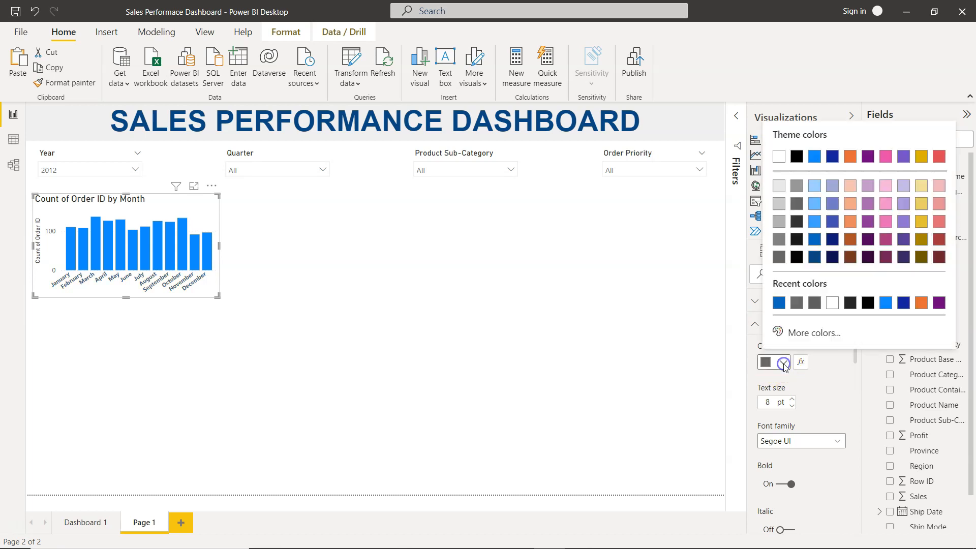
{"action": "left_click", "coordinate": [796, 185]}
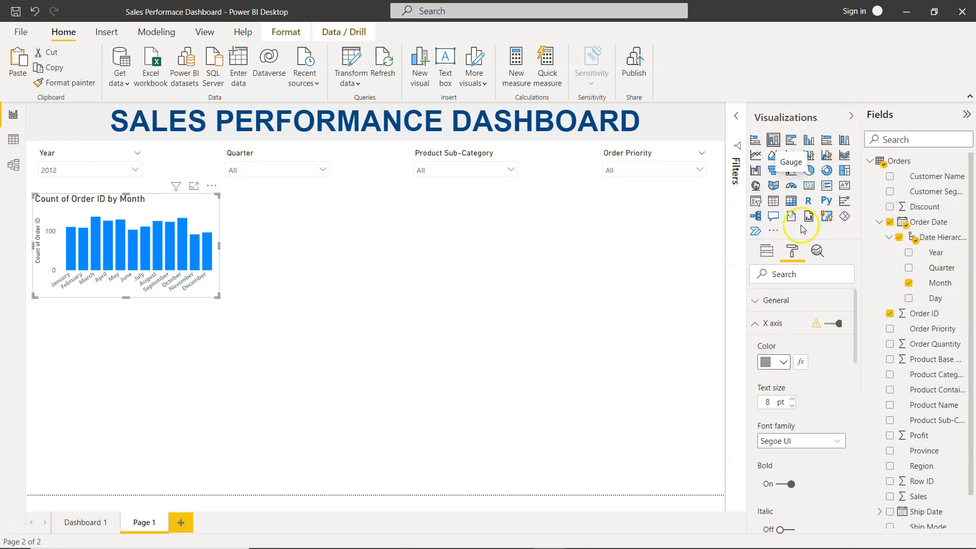
- Set the X-axis label color to dark gray to match the Monthly Order # chart on Dashboard 1
{"action": "left_click", "coordinate": [85, 525]}
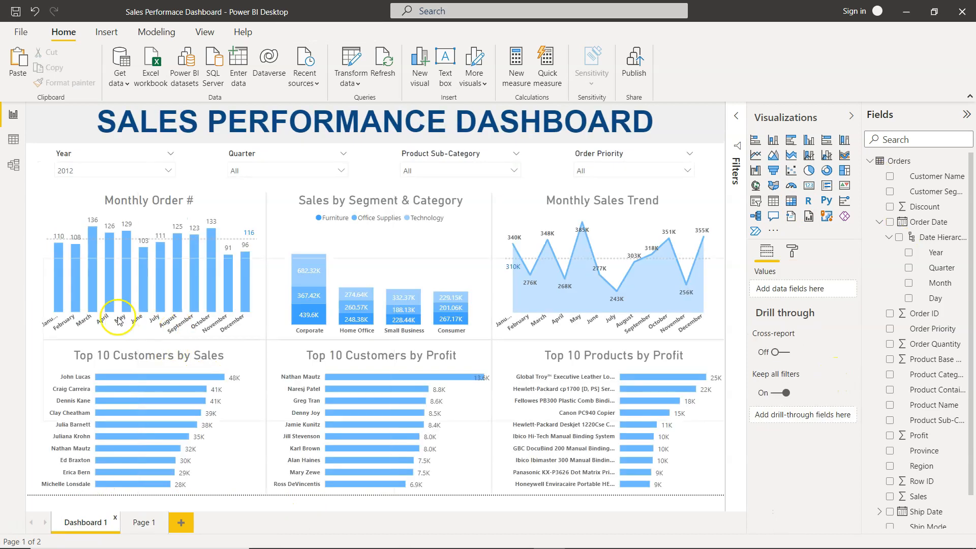
{"action": "left_click", "coordinate": [146, 522]}
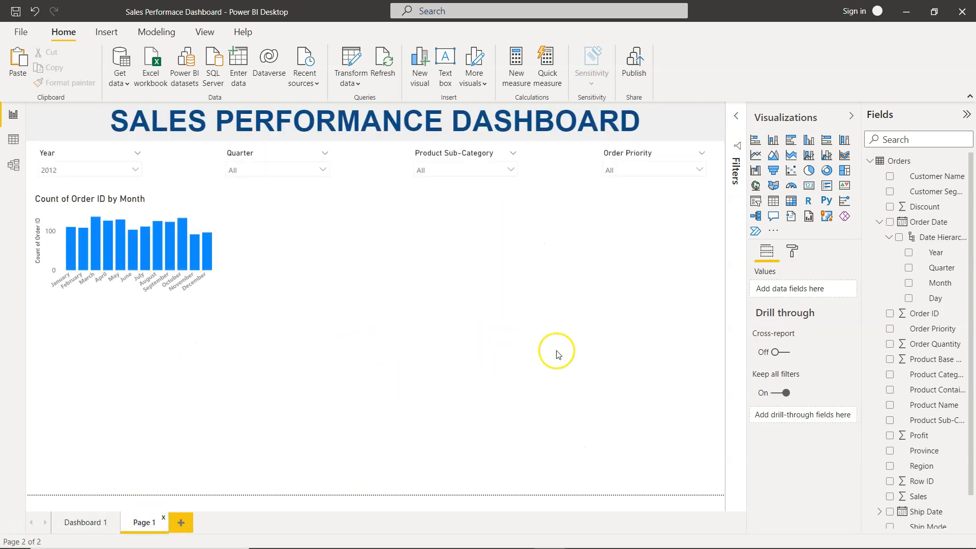
{"action": "left_click", "coordinate": [212, 225]}
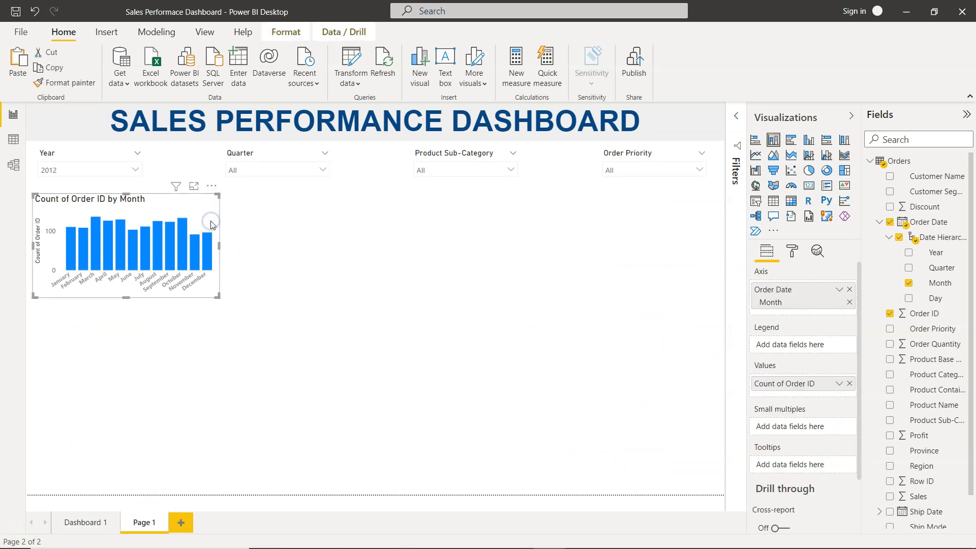
{"action": "left_click", "coordinate": [793, 252]}
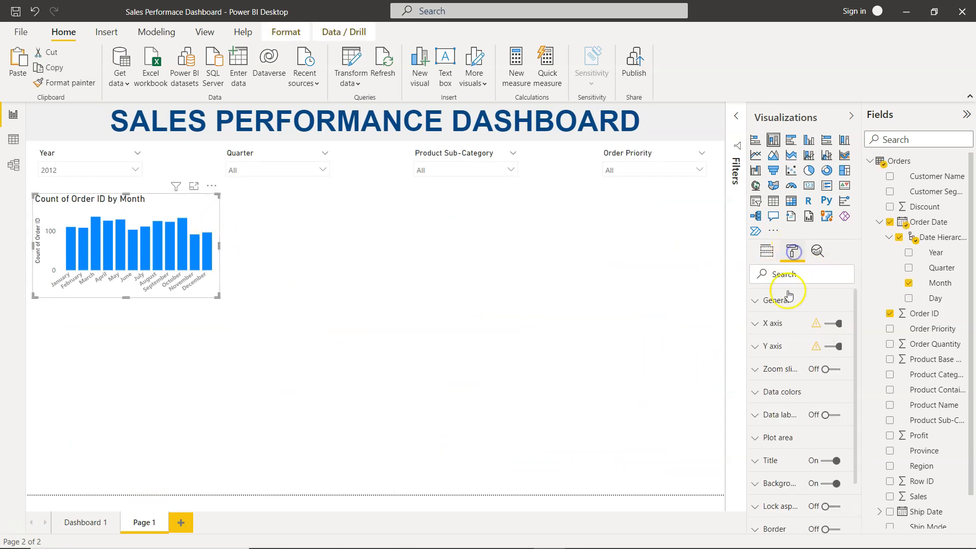
{"action": "left_click", "coordinate": [757, 325]}
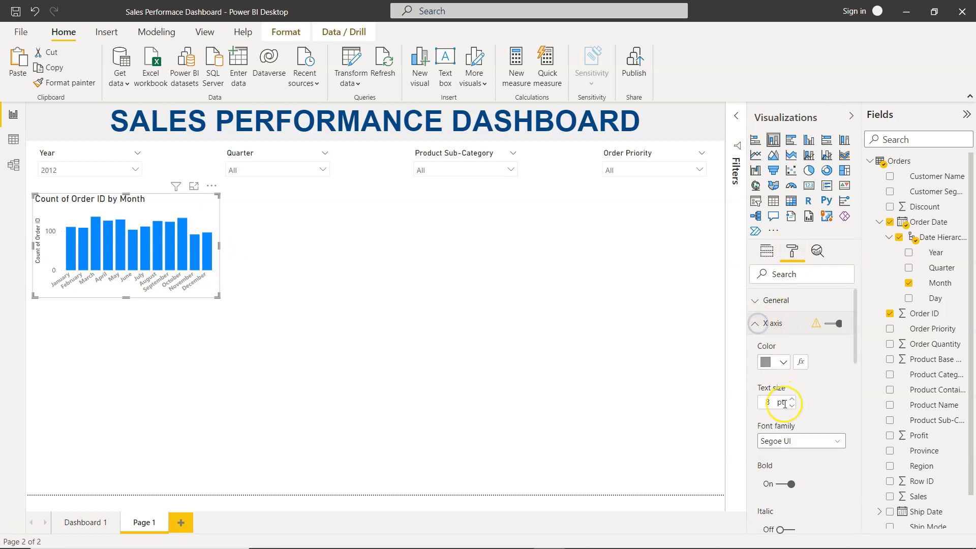
{"action": "left_click", "coordinate": [783, 362]}
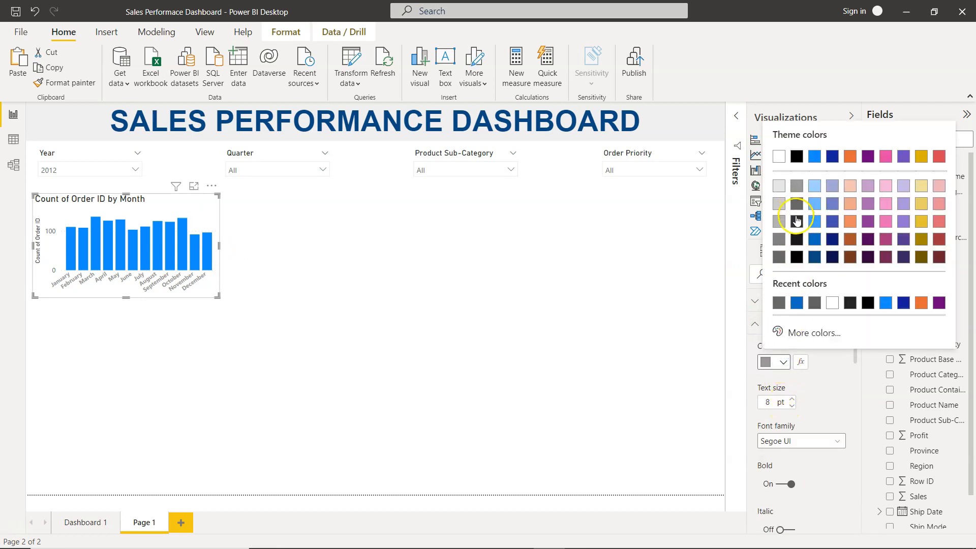
{"action": "left_click", "coordinate": [796, 221]}
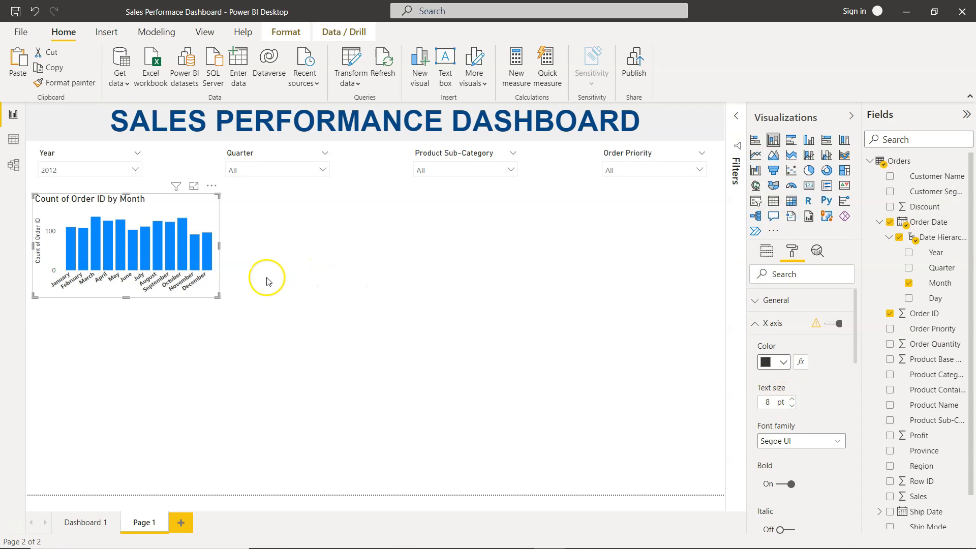
- Widen the chart slightly and set the X-axis inner padding to 40%
{"action": "mouse_move", "coordinate": [228, 245]}
{"action": "left_mouse_down"}
{"action": "mouse_move", "coordinate": [256, 242]}
{"action": "mouse_move", "coordinate": [237, 245]}
{"action": "left_mouse_up"}
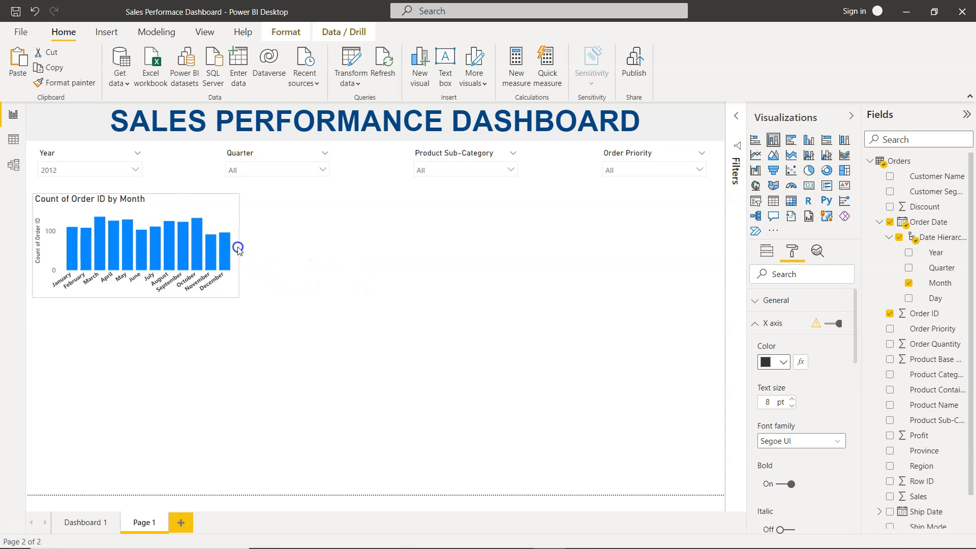
{"action": "scroll", "coordinate": [823, 409], "scroll_direction": "down", "scroll_amount": 6}
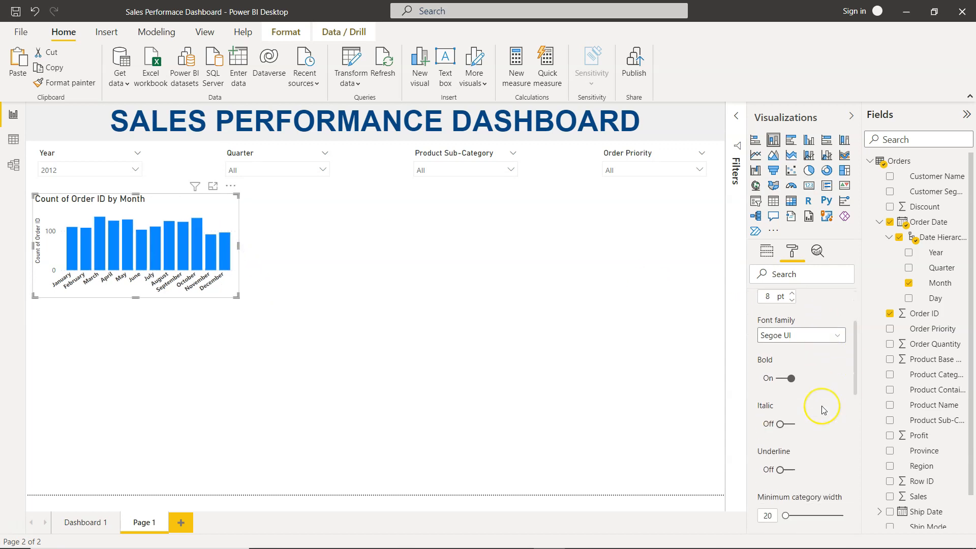
{"action": "scroll", "coordinate": [823, 409], "scroll_direction": "down", "scroll_amount": 4}
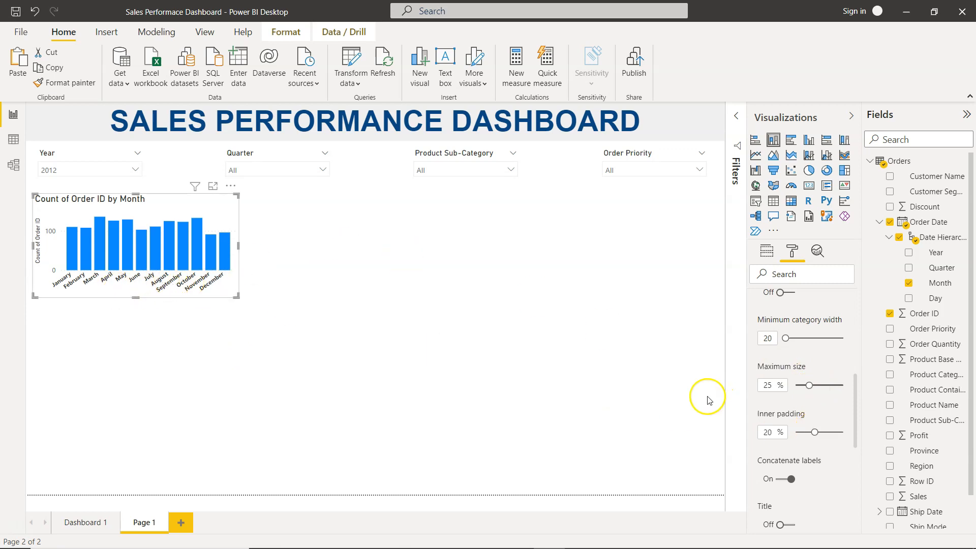
{"action": "scroll", "coordinate": [788, 425], "scroll_direction": "up", "scroll_amount": 6}
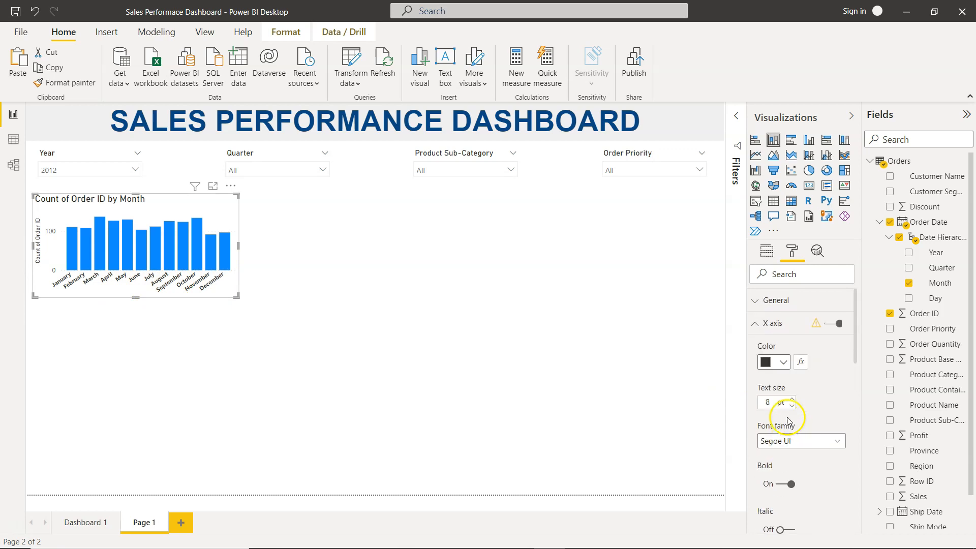
{"action": "scroll", "coordinate": [791, 437], "scroll_direction": "down", "scroll_amount": 5}
{"action": "scroll", "coordinate": [791, 438], "scroll_direction": "down", "scroll_amount": 2}
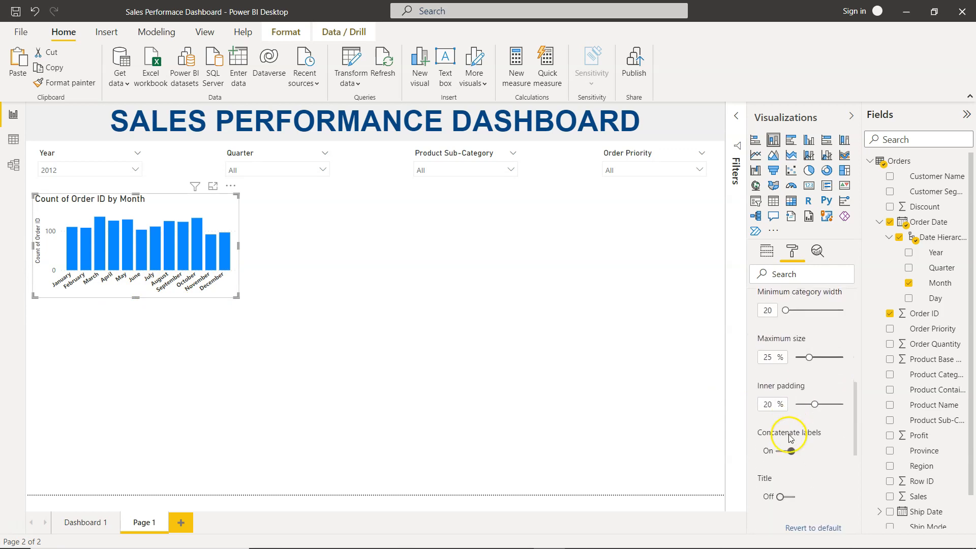
{"action": "scroll", "coordinate": [790, 439], "scroll_direction": "up", "scroll_amount": 1}
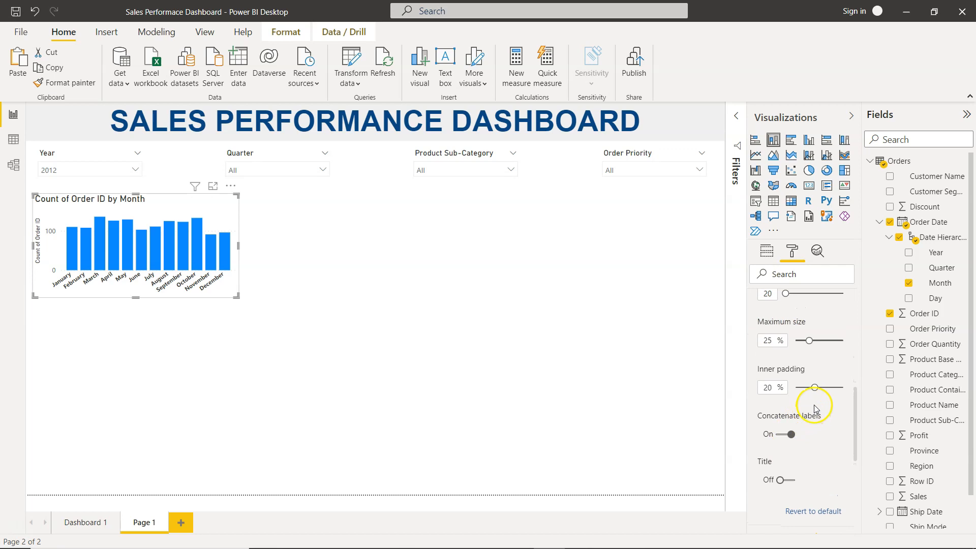
{"action": "left_click_drag", "start_coordinate": [826, 388], "coordinate": [834, 388]}
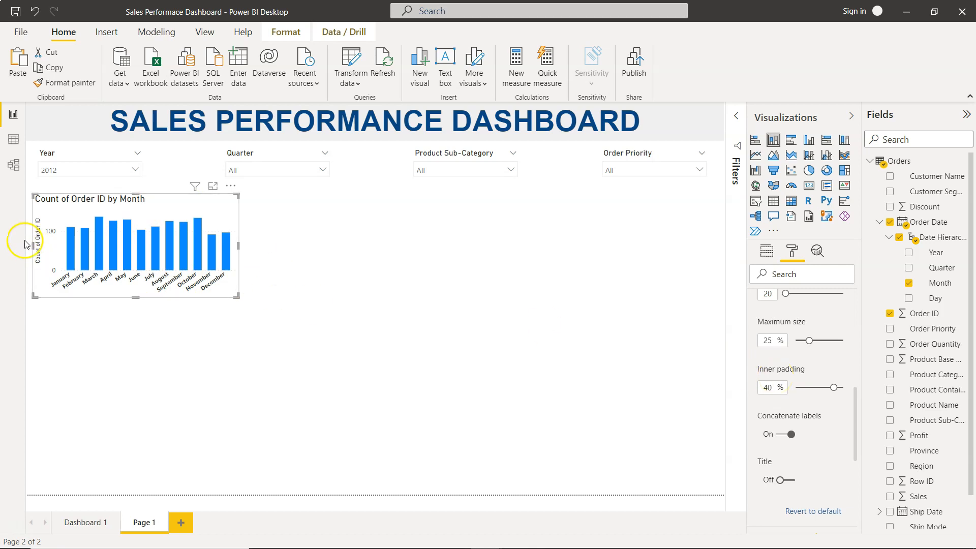
- Turn off the chart's Y axis and its Y-axis title
{"action": "scroll", "coordinate": [766, 365], "scroll_direction": "up", "scroll_amount": 10}
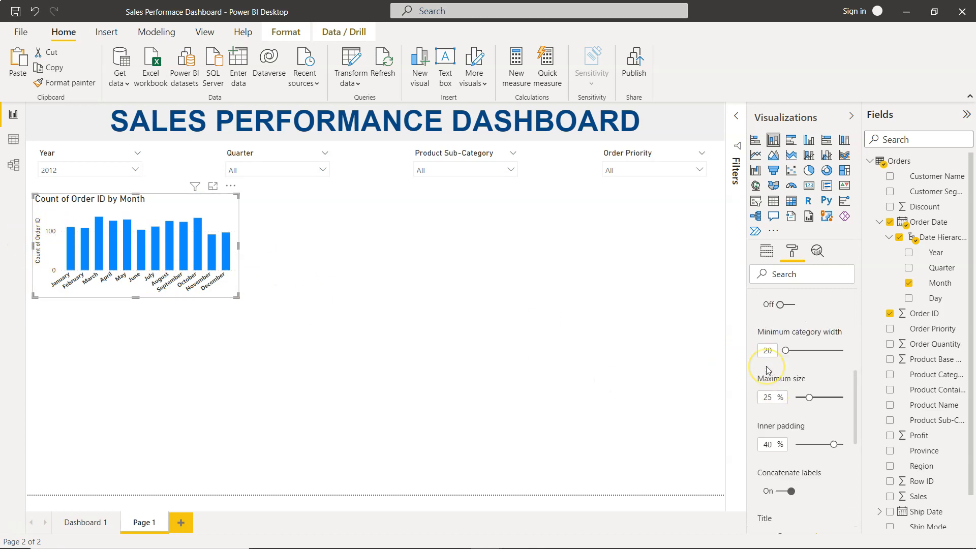
{"action": "left_click", "coordinate": [765, 323]}
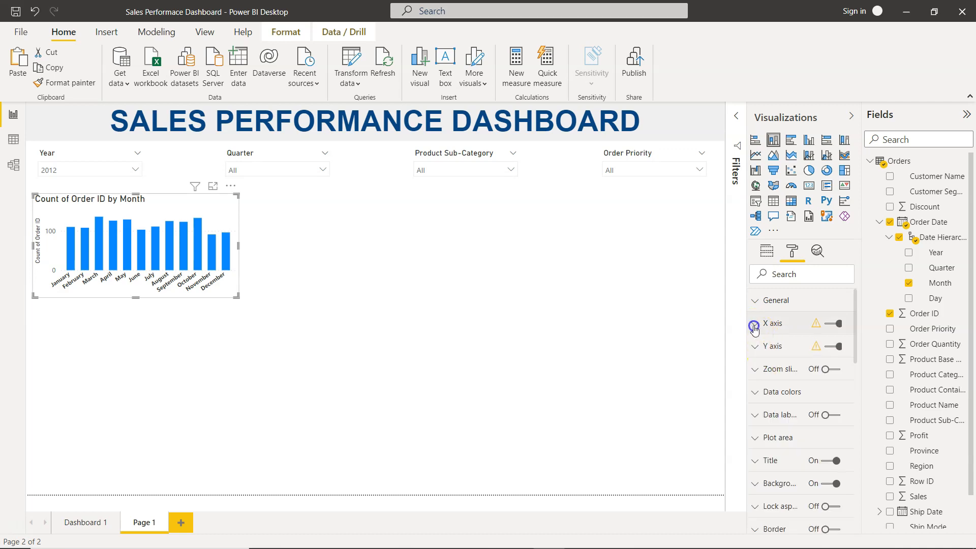
{"action": "left_click", "coordinate": [830, 347]}
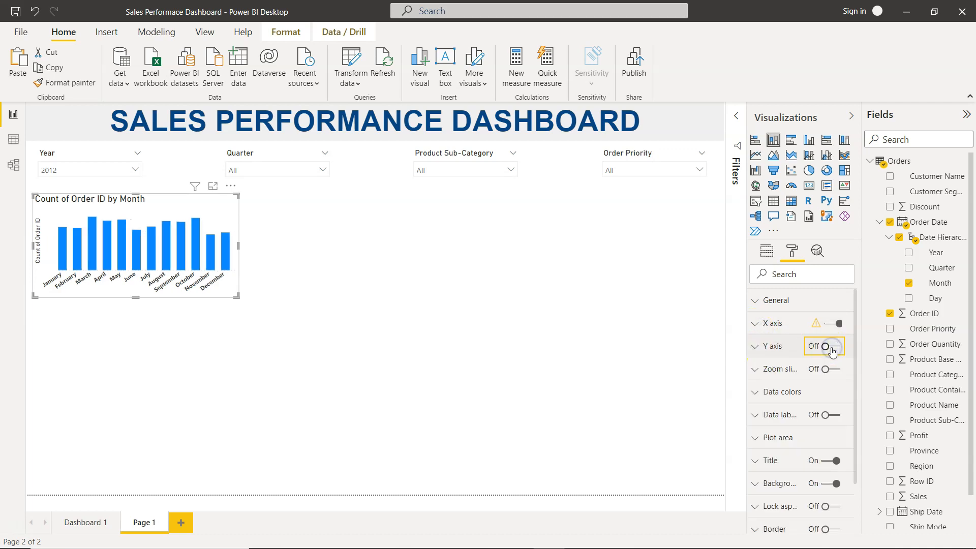
{"action": "left_click", "coordinate": [755, 348]}
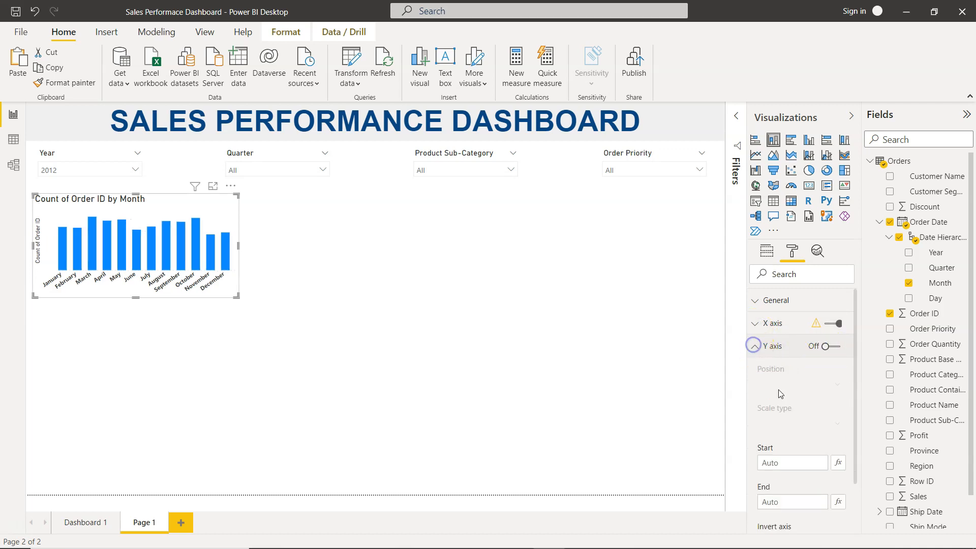
{"action": "scroll", "coordinate": [785, 421], "scroll_direction": "down", "scroll_amount": 3}
{"action": "scroll", "coordinate": [784, 422], "scroll_direction": "down", "scroll_amount": 6}
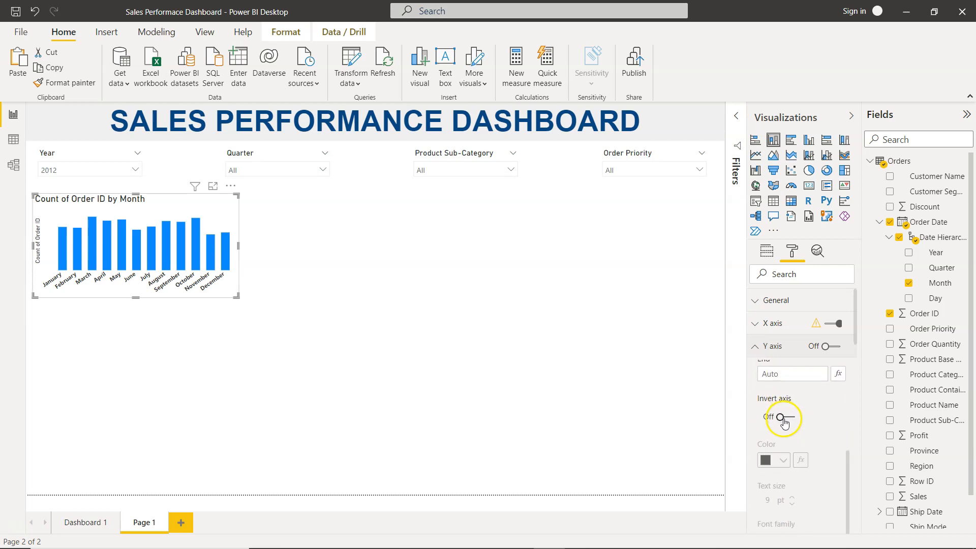
{"action": "scroll", "coordinate": [784, 422], "scroll_direction": "down", "scroll_amount": 3}
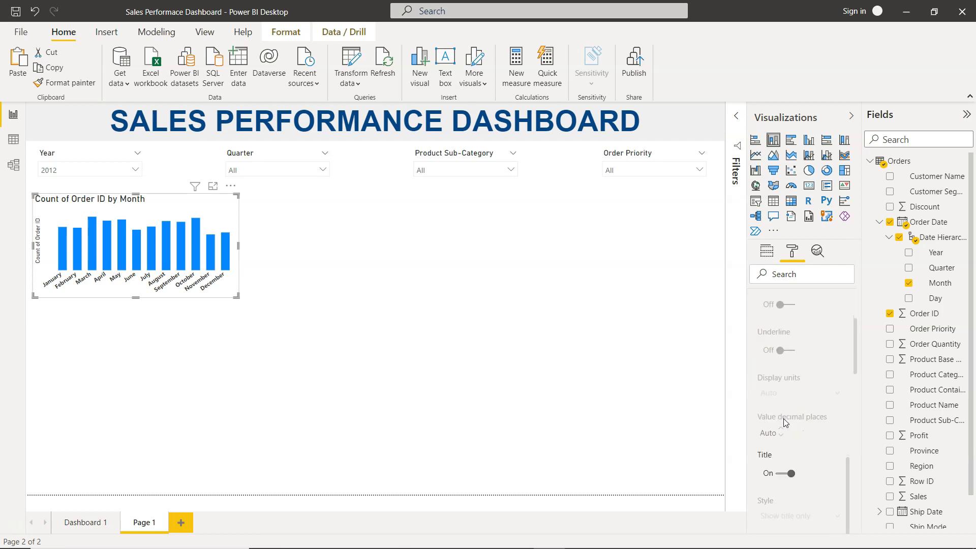
{"action": "scroll", "coordinate": [785, 423], "scroll_direction": "down", "scroll_amount": 2}
{"action": "left_click", "coordinate": [784, 419]}
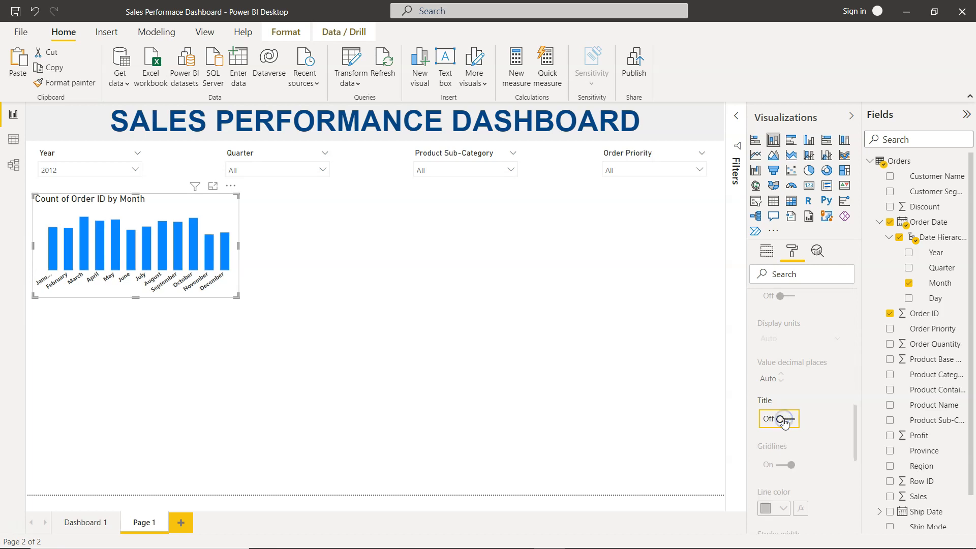
{"action": "scroll", "coordinate": [783, 420], "scroll_direction": "up", "scroll_amount": 10}
{"action": "scroll", "coordinate": [783, 420], "scroll_direction": "up", "scroll_amount": 5}
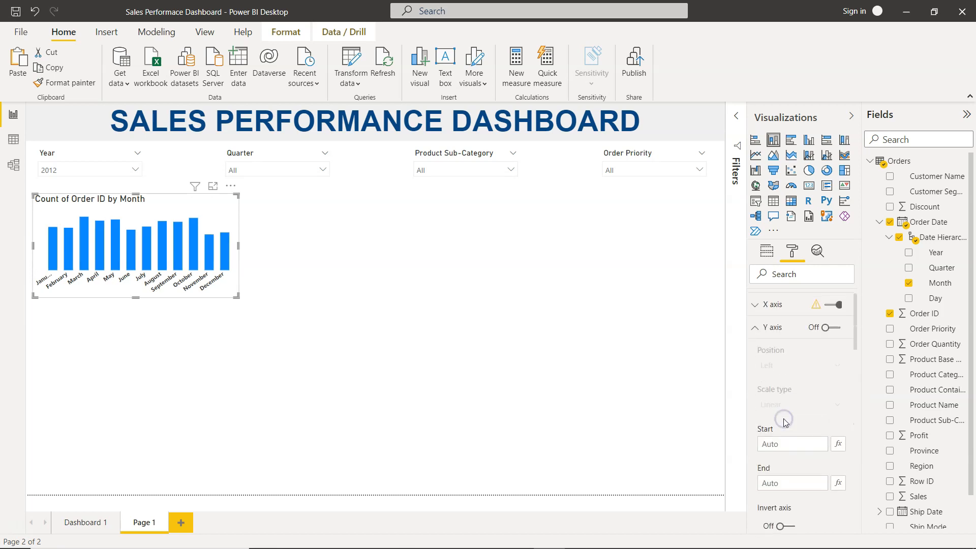
{"action": "left_click", "coordinate": [756, 347]}
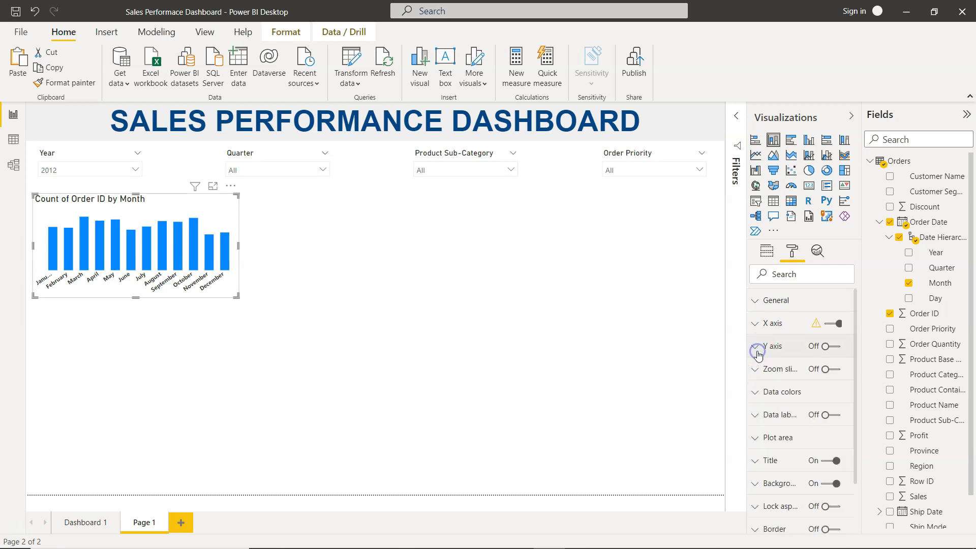
- Turn on data labels for the bars with an 8 pt bold font
{"action": "left_click", "coordinate": [755, 415]}
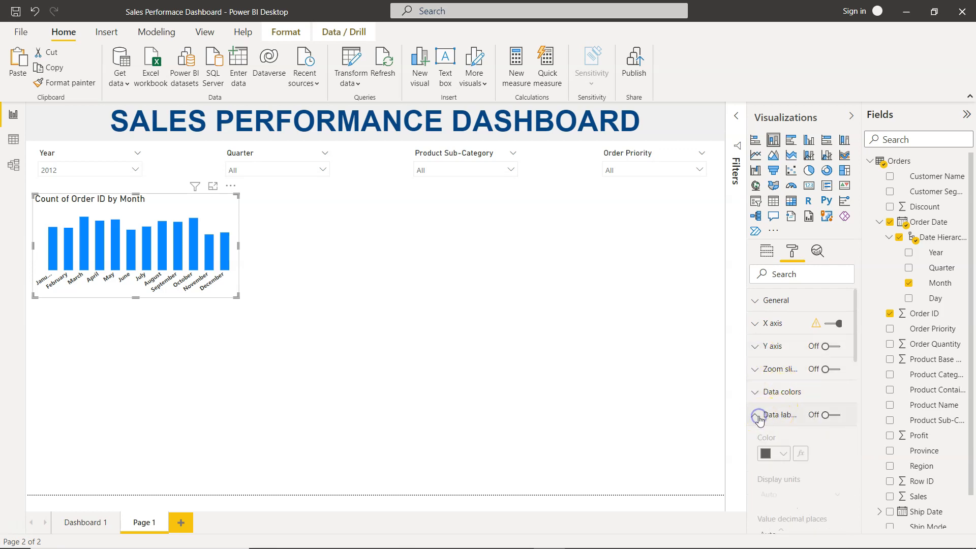
{"action": "left_click", "coordinate": [833, 414]}
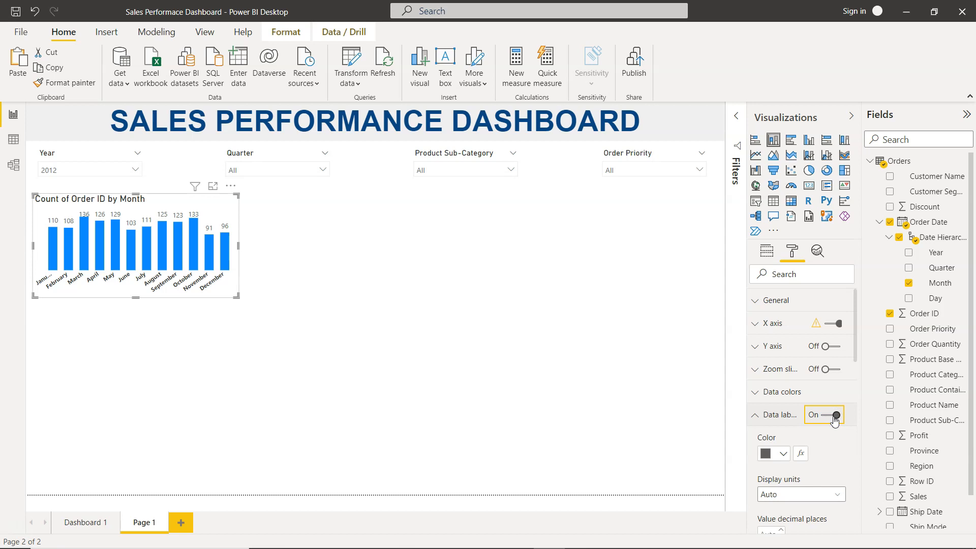
{"action": "scroll", "coordinate": [793, 460], "scroll_direction": "down", "scroll_amount": 3}
{"action": "scroll", "coordinate": [788, 462], "scroll_direction": "down", "scroll_amount": 3}
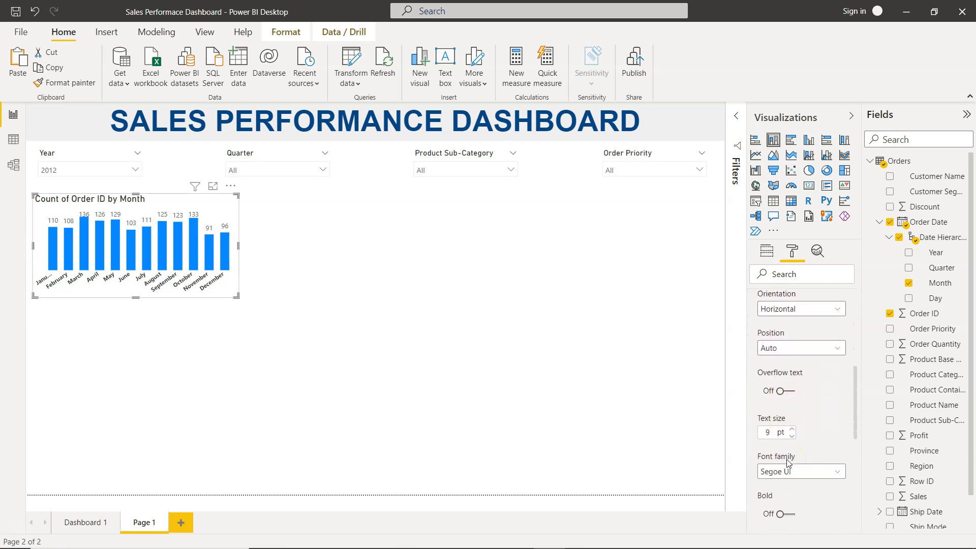
{"action": "scroll", "coordinate": [788, 462], "scroll_direction": "down", "scroll_amount": 1}
{"action": "left_click", "coordinate": [791, 427]}
{"action": "scroll", "coordinate": [789, 431], "scroll_direction": "down", "scroll_amount": 2}
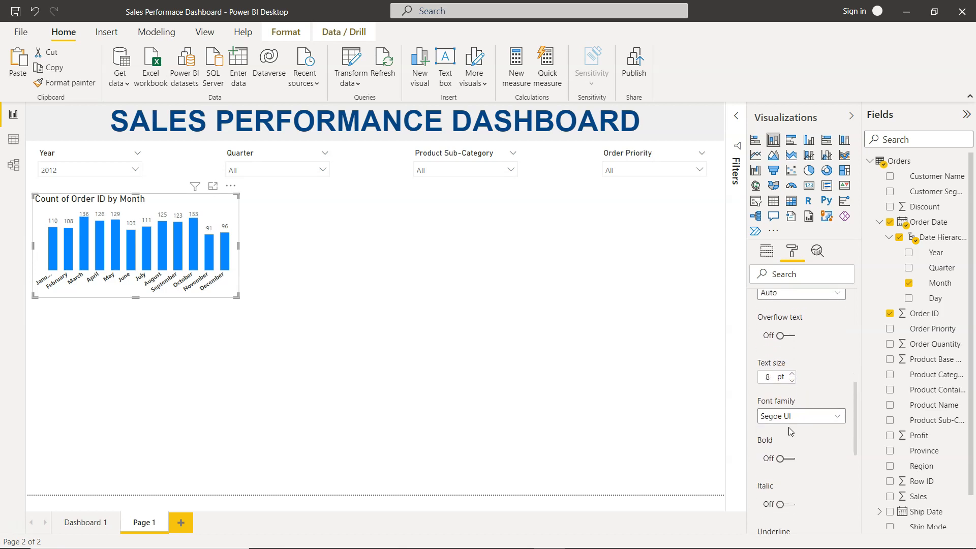
{"action": "left_click", "coordinate": [788, 441]}
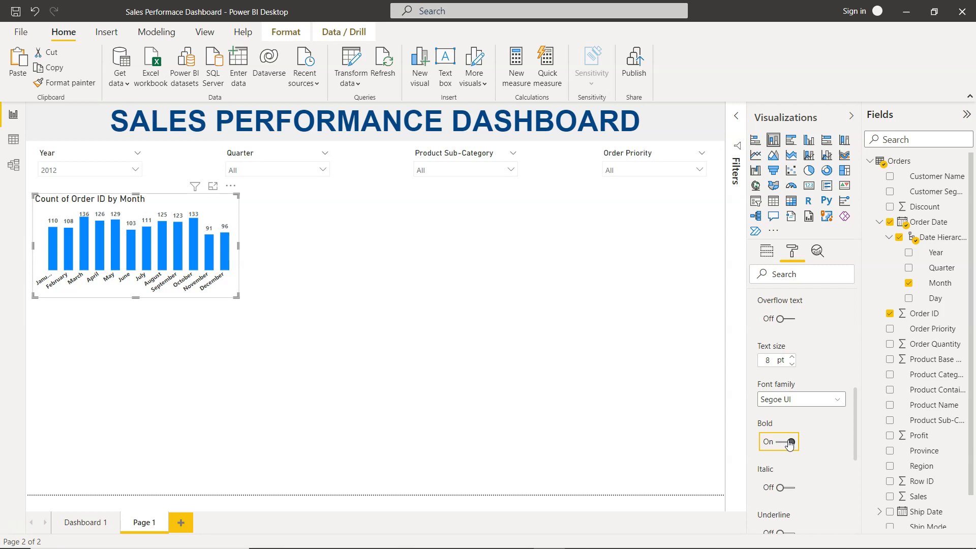
{"action": "scroll", "coordinate": [793, 374], "scroll_direction": "up", "scroll_amount": 6}
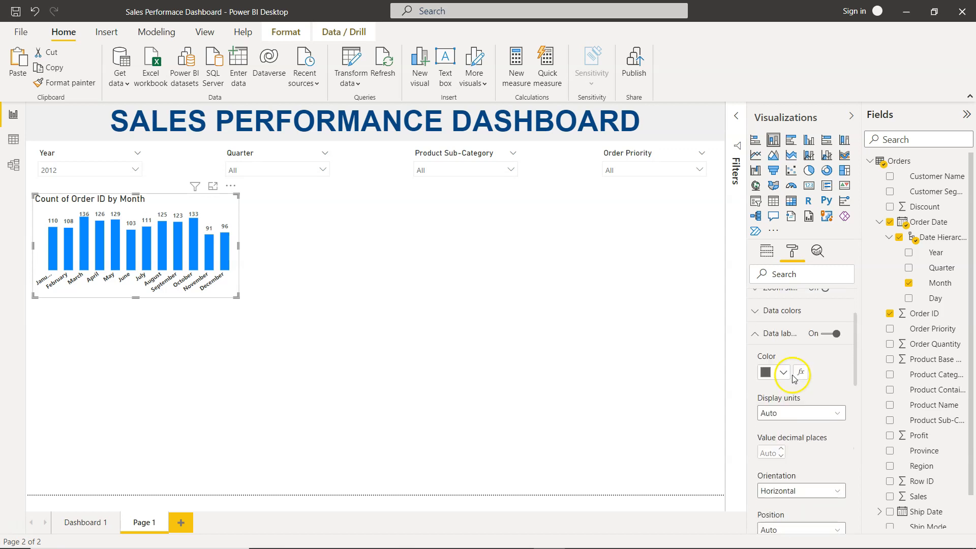
{"action": "left_click", "coordinate": [756, 356]}
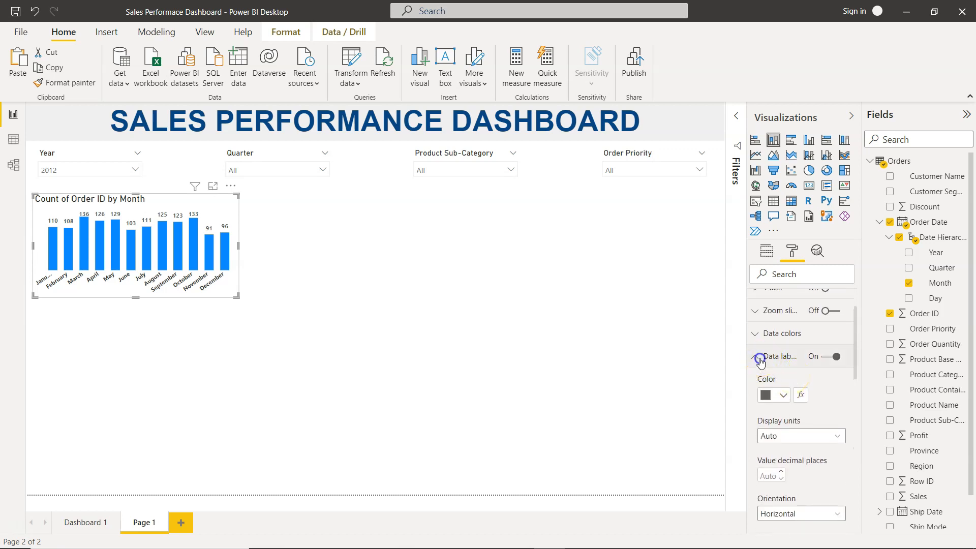
- Set the bars' default color to #70bbff, Theme color 1, 40% lighter
{"action": "left_click", "coordinate": [755, 333]}
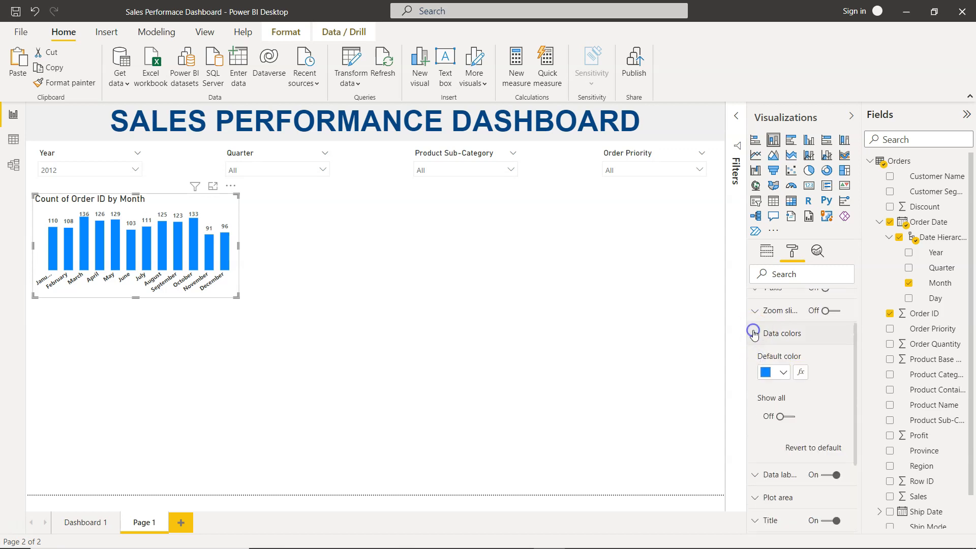
{"action": "left_click", "coordinate": [782, 372]}
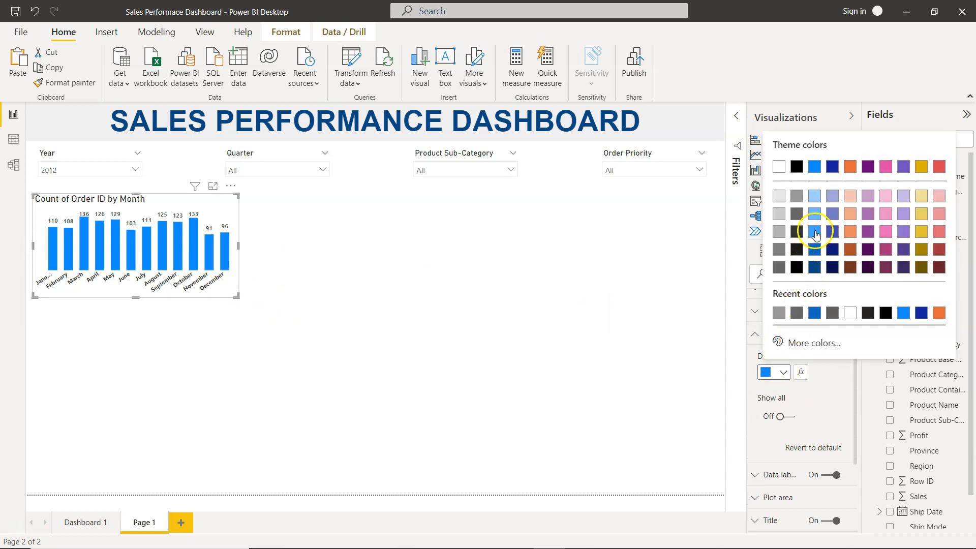
{"action": "left_click", "coordinate": [815, 232]}
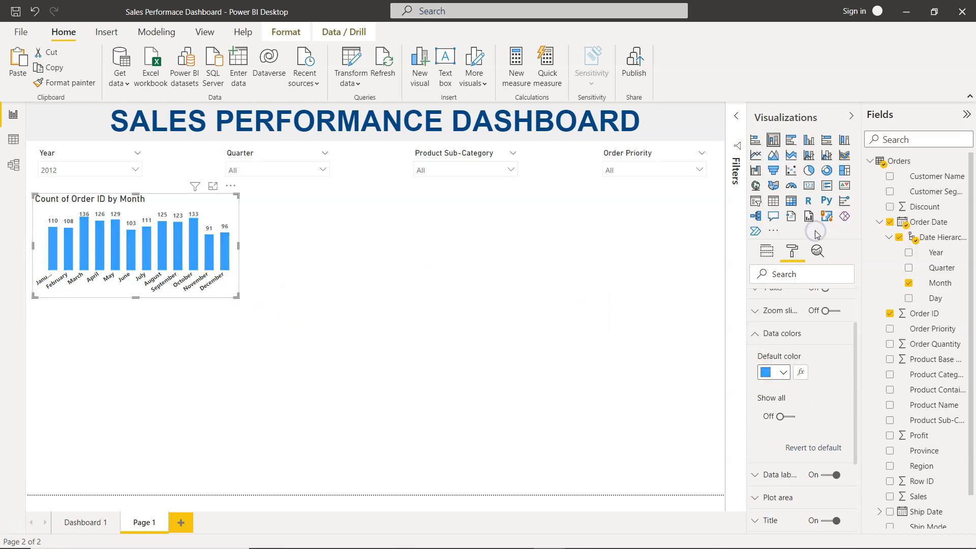
{"action": "left_click", "coordinate": [782, 373]}
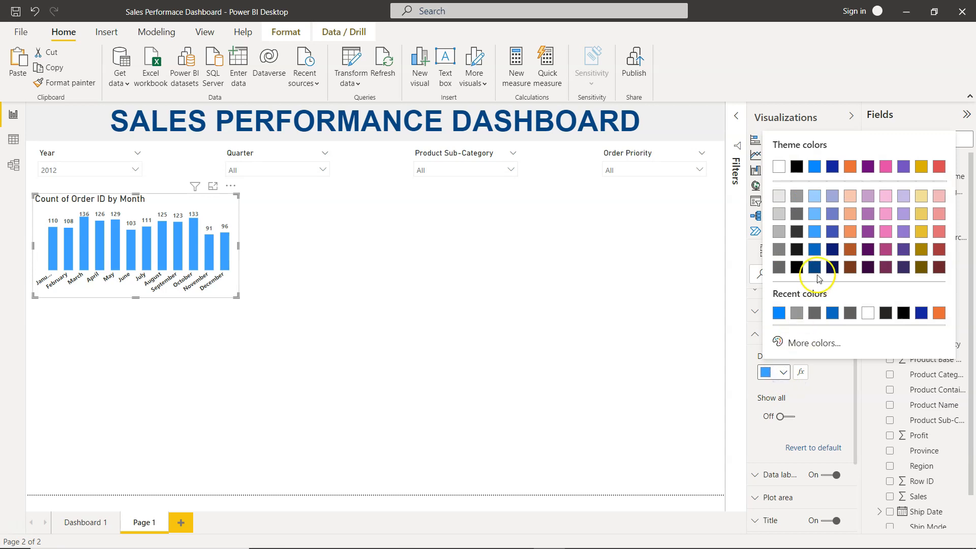
{"action": "left_click", "coordinate": [813, 214]}
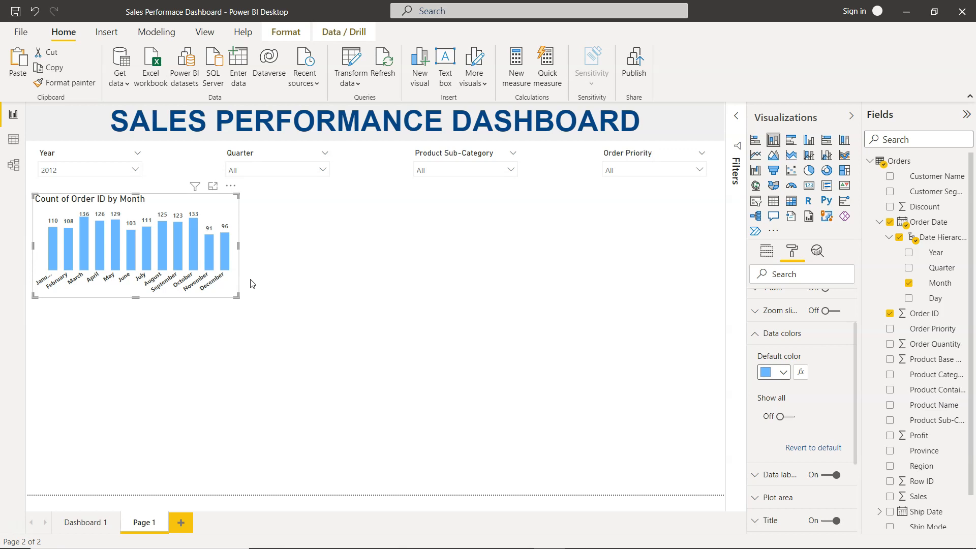
- Compare with the Monthly Order # chart on Dashboard 1 and make the chart taller to match
{"action": "left_click", "coordinate": [99, 527]}
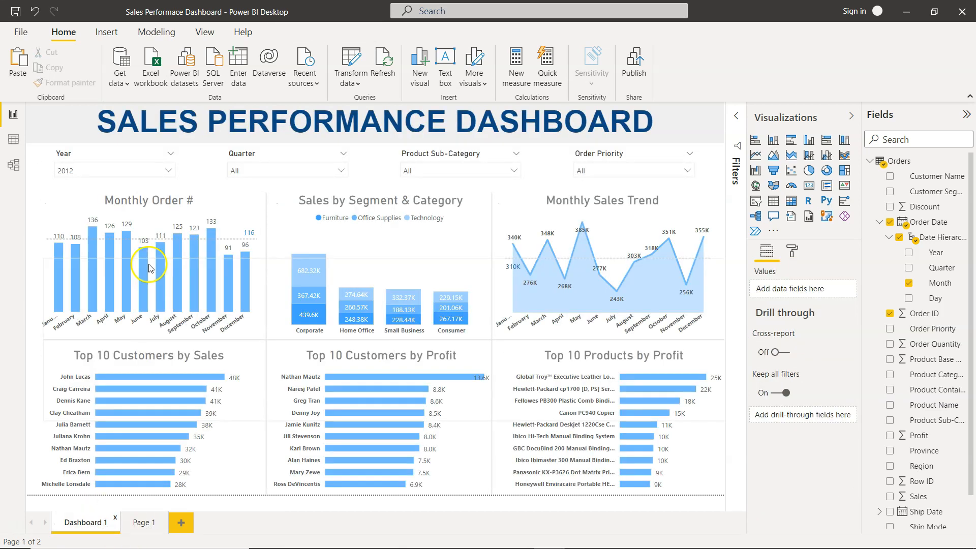
{"action": "left_click", "coordinate": [145, 523]}
{"action": "left_click", "coordinate": [225, 210]}
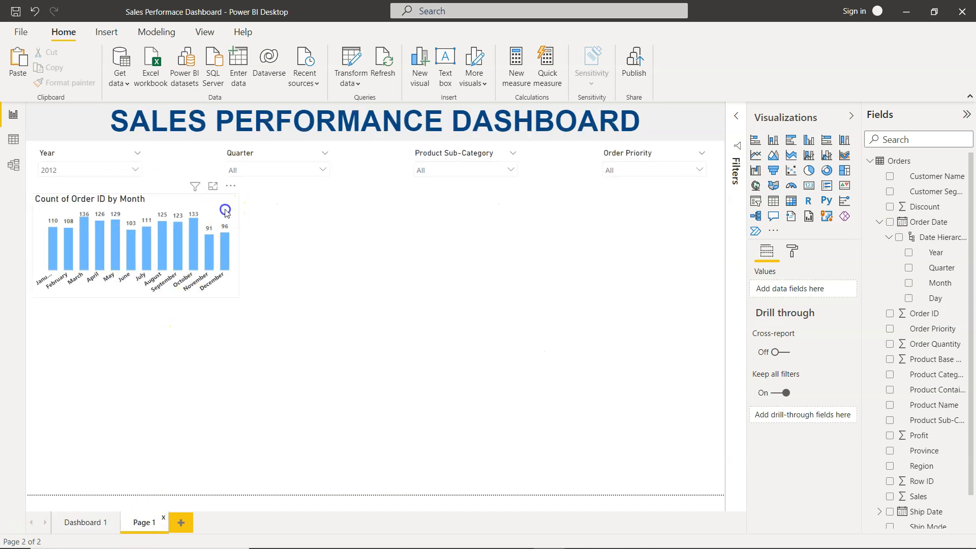
{"action": "left_click_drag", "start_coordinate": [136, 299], "coordinate": [136, 317]}
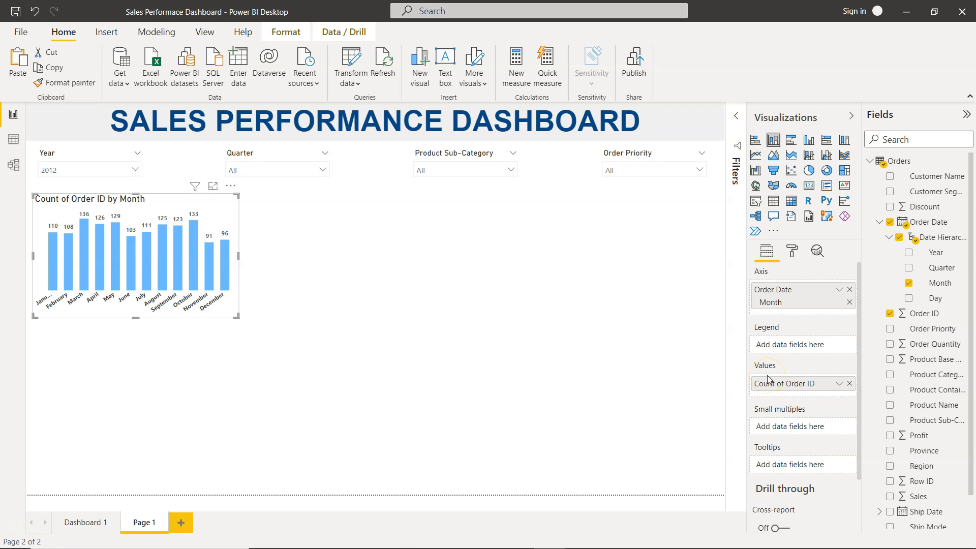
- Set the chart title's font color to gray
{"action": "scroll", "coordinate": [767, 378], "scroll_direction": "down", "scroll_amount": 3}
{"action": "scroll", "coordinate": [767, 375], "scroll_direction": "up", "scroll_amount": 3}
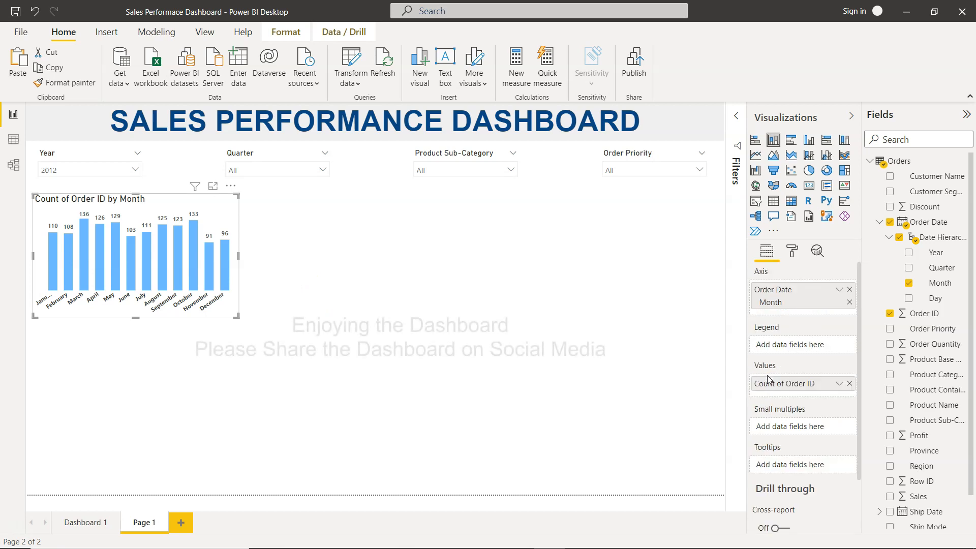
{"action": "left_click", "coordinate": [791, 251]}
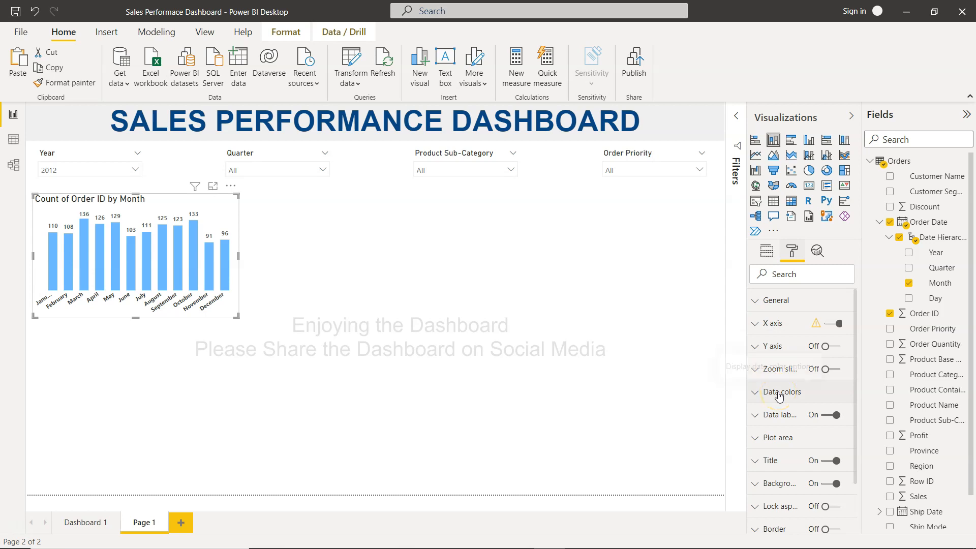
{"action": "left_click", "coordinate": [758, 464]}
{"action": "scroll", "coordinate": [758, 463], "scroll_direction": "down", "scroll_amount": 5}
{"action": "left_click", "coordinate": [782, 443]}
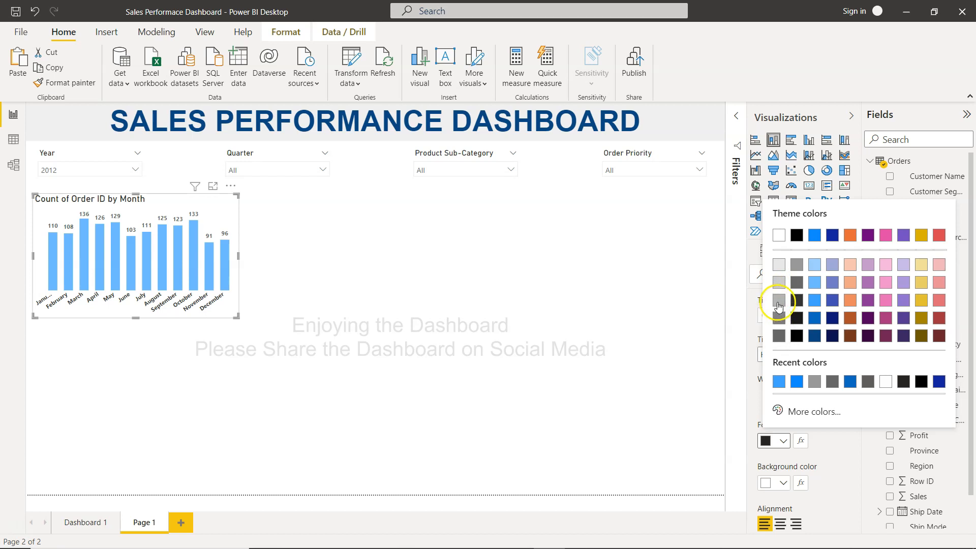
{"action": "left_click", "coordinate": [778, 302]}
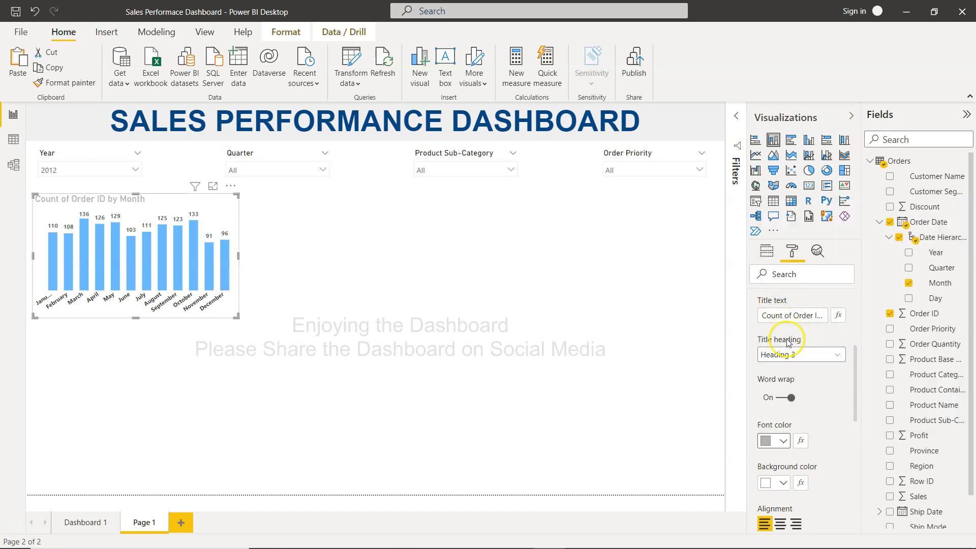
- Set the chart title's font color to a darker gray and center-align the title
{"action": "left_click", "coordinate": [783, 440]}
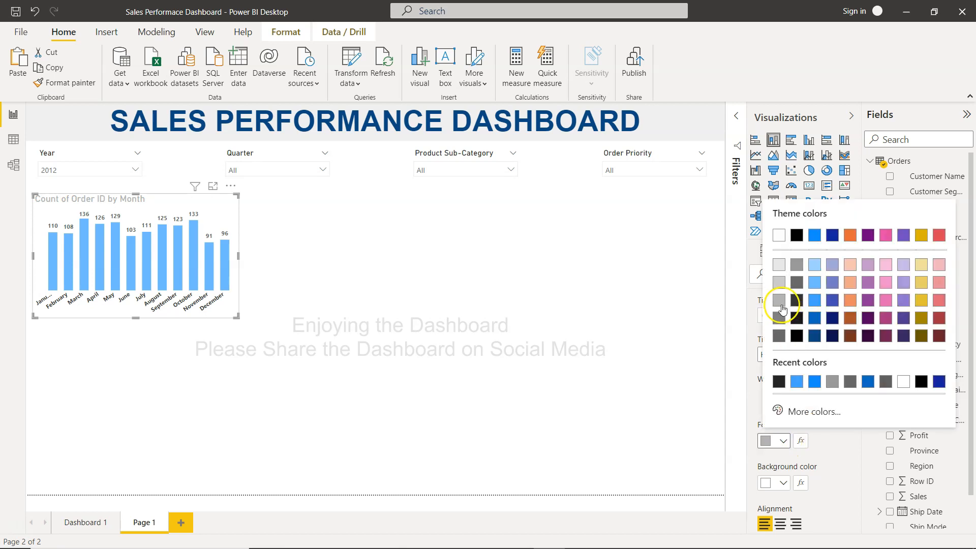
{"action": "left_click", "coordinate": [778, 318]}
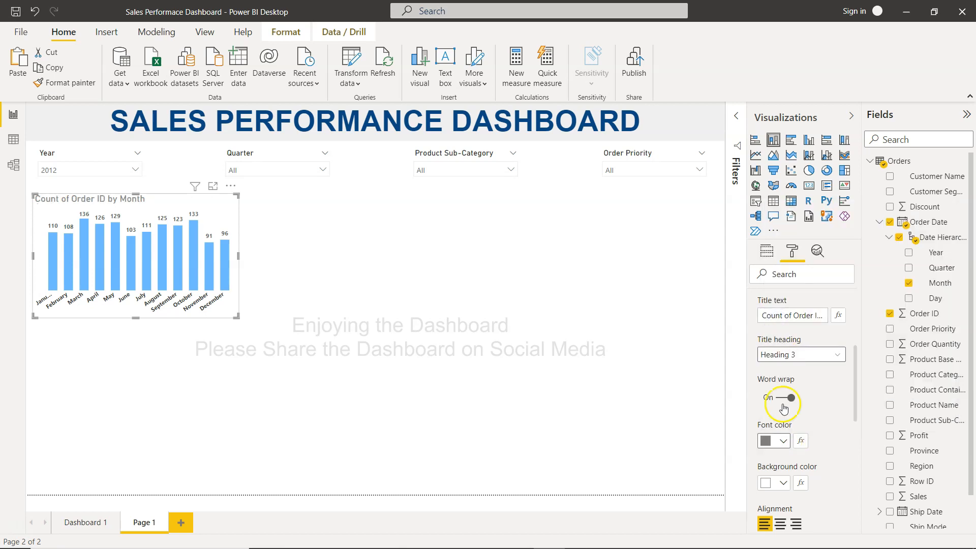
{"action": "scroll", "coordinate": [810, 427], "scroll_direction": "down", "scroll_amount": 3}
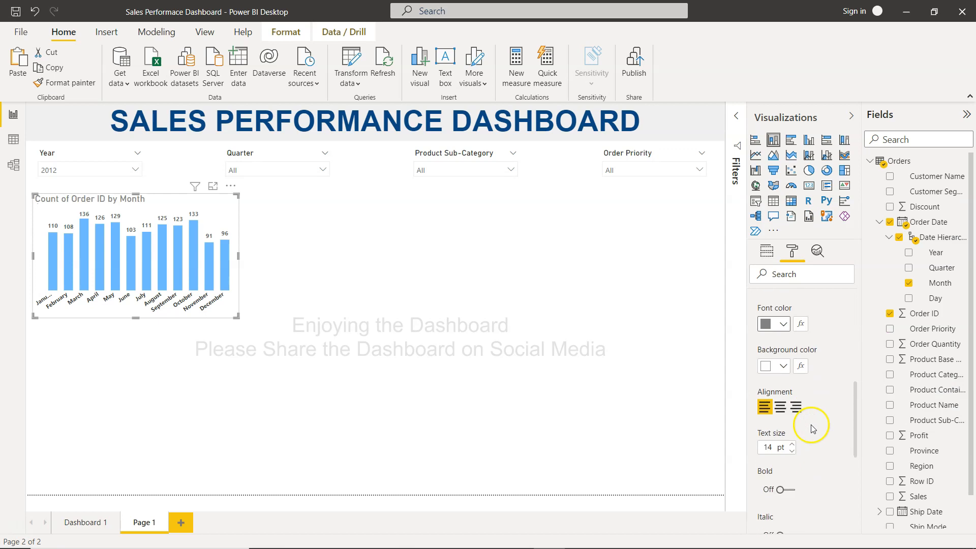
{"action": "left_click", "coordinate": [781, 408]}
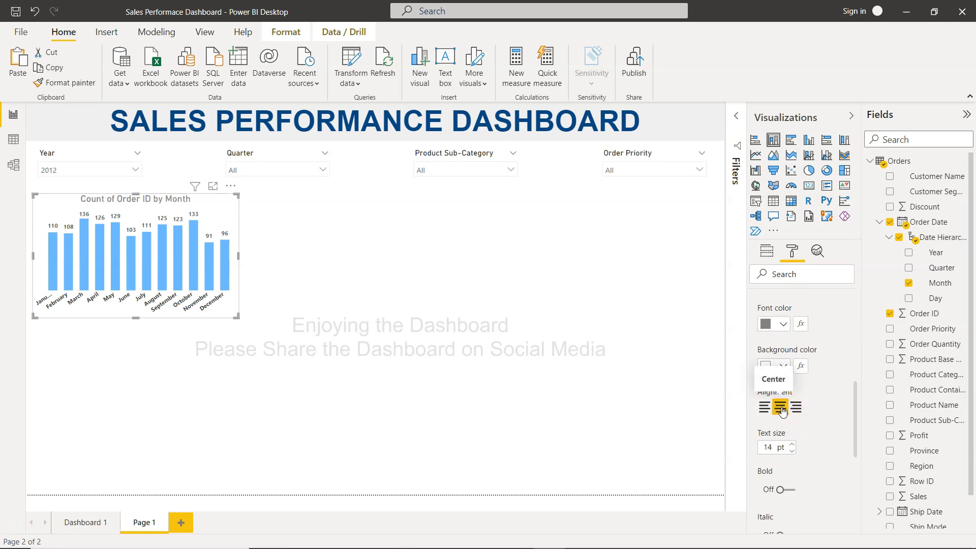
- Set the chart title's text size to 20 pt
{"action": "scroll", "coordinate": [782, 410], "scroll_direction": "down", "scroll_amount": 2}
{"action": "left_click", "coordinate": [786, 424]}
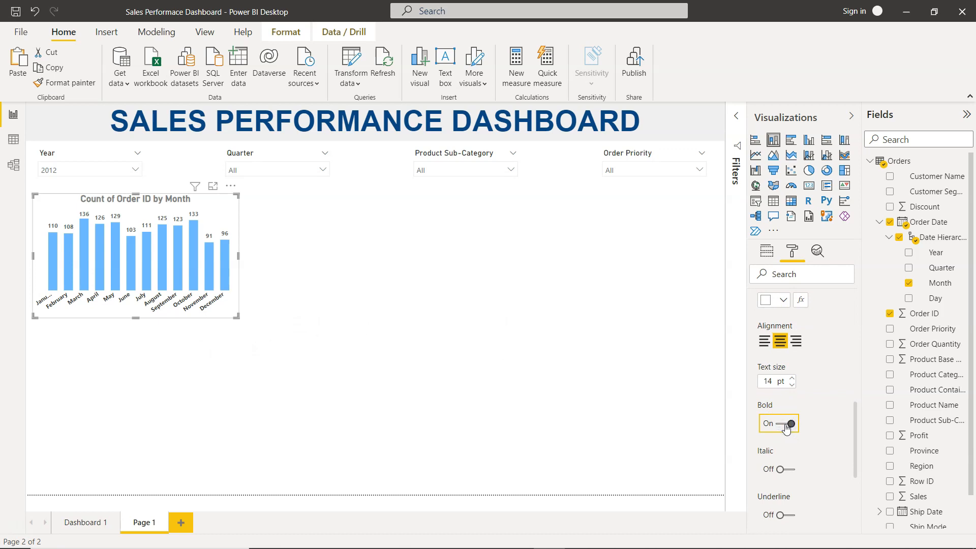
{"action": "left_click", "coordinate": [786, 426]}
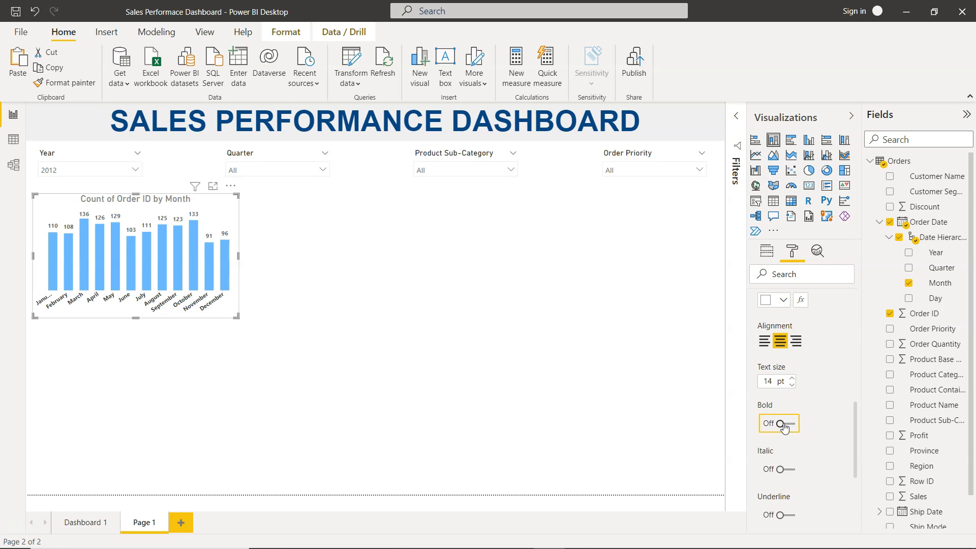
{"action": "left_click", "coordinate": [791, 385]}
{"action": "left_click", "coordinate": [791, 380]}
{"action": "left_click", "coordinate": [790, 380]}
{"action": "left_click", "coordinate": [791, 380]}
{"action": "left_click", "coordinate": [790, 380]}
{"action": "left_click", "coordinate": [791, 381]}
{"action": "left_click", "coordinate": [790, 380]}
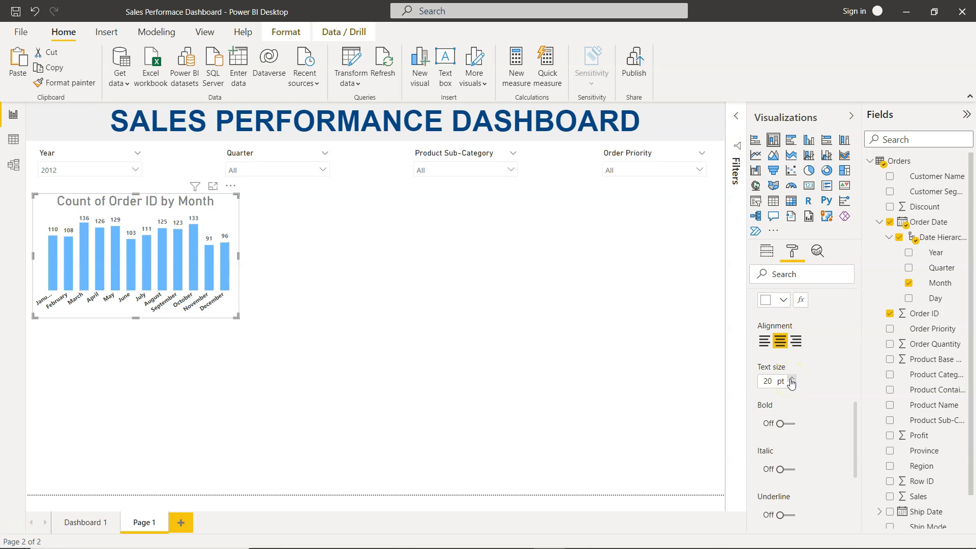
- Change the title font color to a light gray and make the title bold
{"action": "scroll", "coordinate": [834, 382], "scroll_direction": "up", "scroll_amount": 4}
{"action": "left_click", "coordinate": [784, 383]}
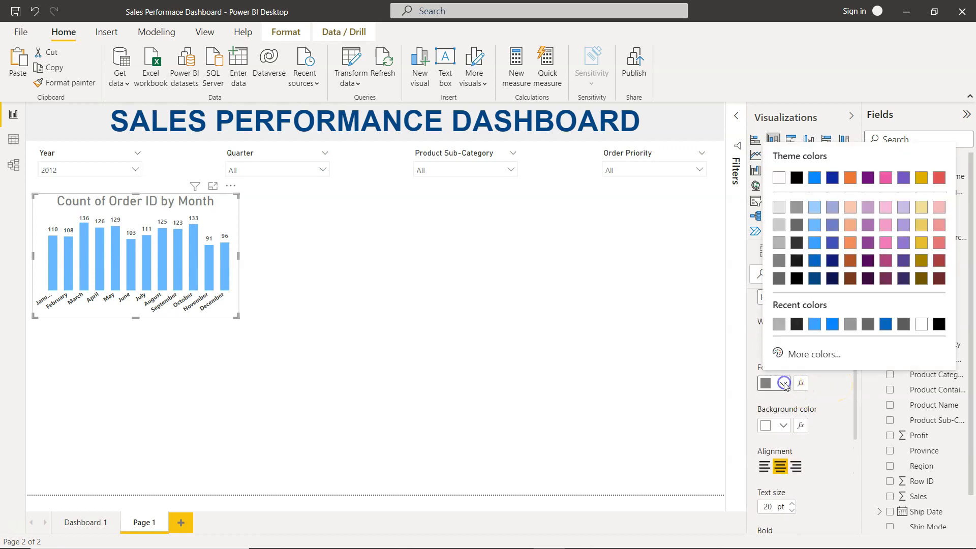
{"action": "left_click", "coordinate": [774, 246]}
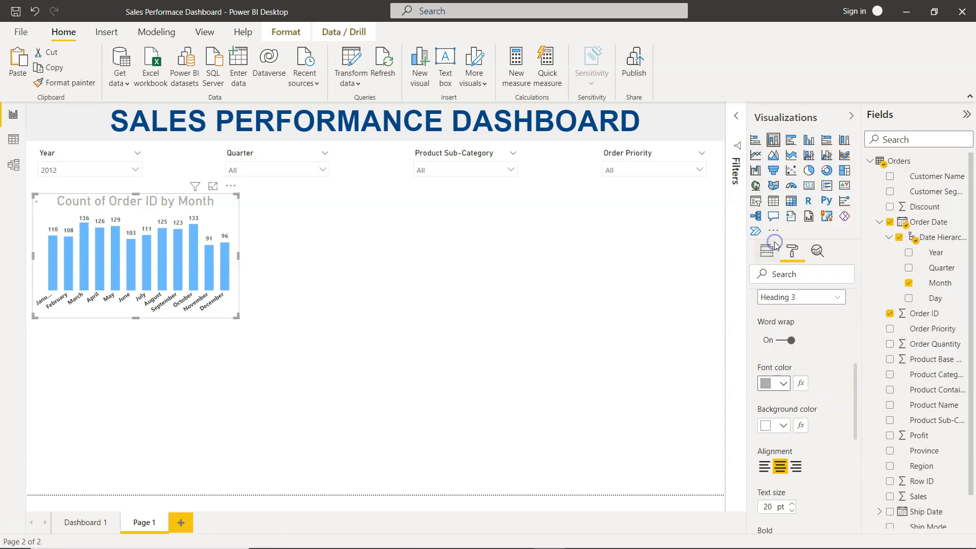
{"action": "scroll", "coordinate": [795, 342], "scroll_direction": "down", "scroll_amount": 3}
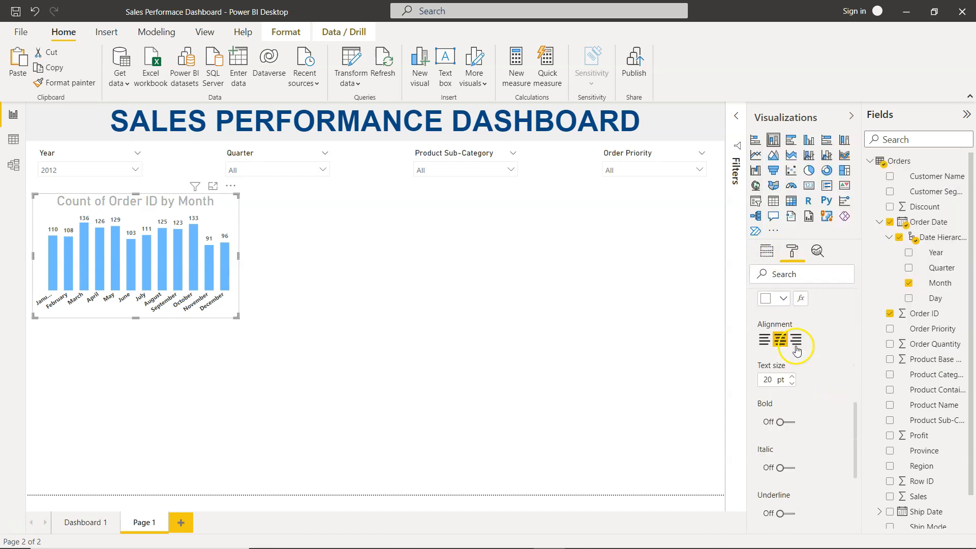
{"action": "left_click", "coordinate": [786, 401]}
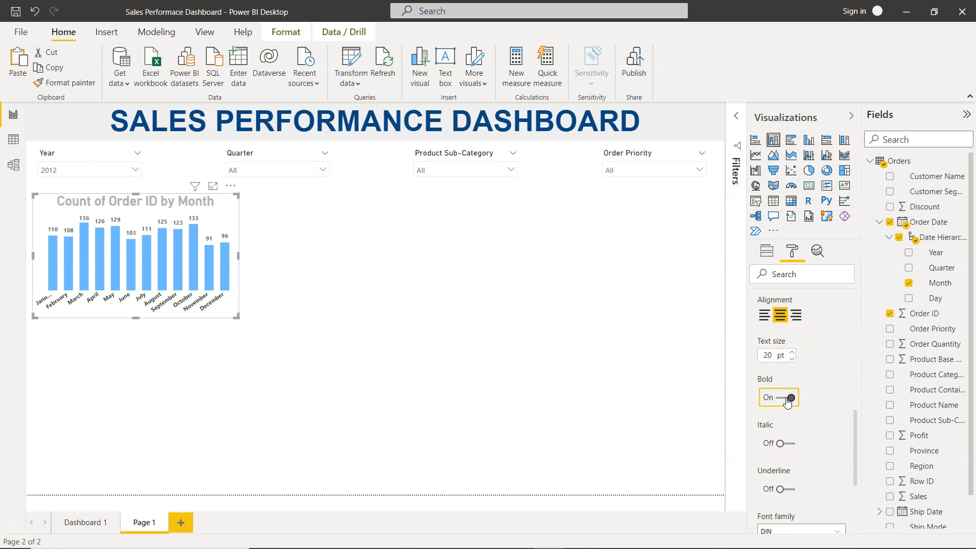
- Set the title font color back to a darker gray
{"action": "scroll", "coordinate": [782, 401], "scroll_direction": "up", "scroll_amount": 3}
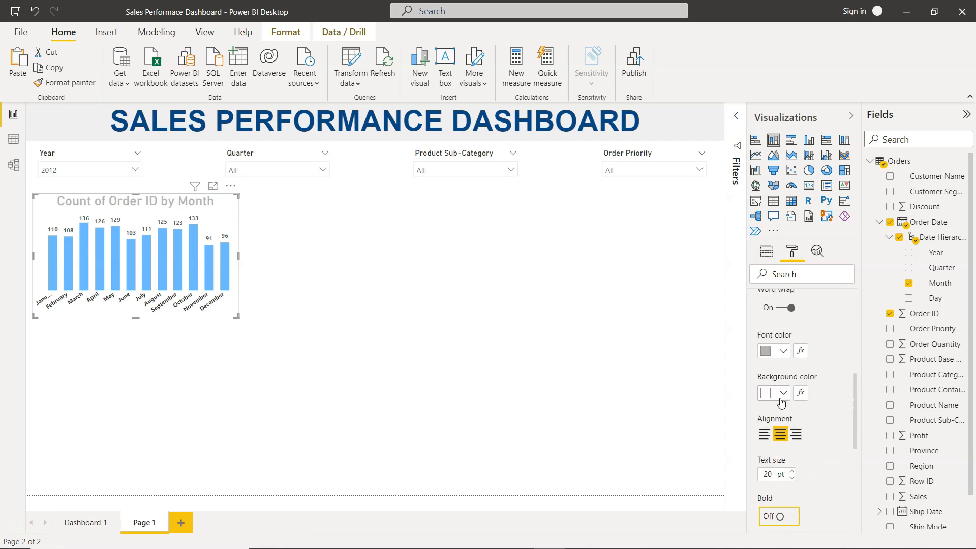
{"action": "scroll", "coordinate": [781, 402], "scroll_direction": "up", "scroll_amount": 2}
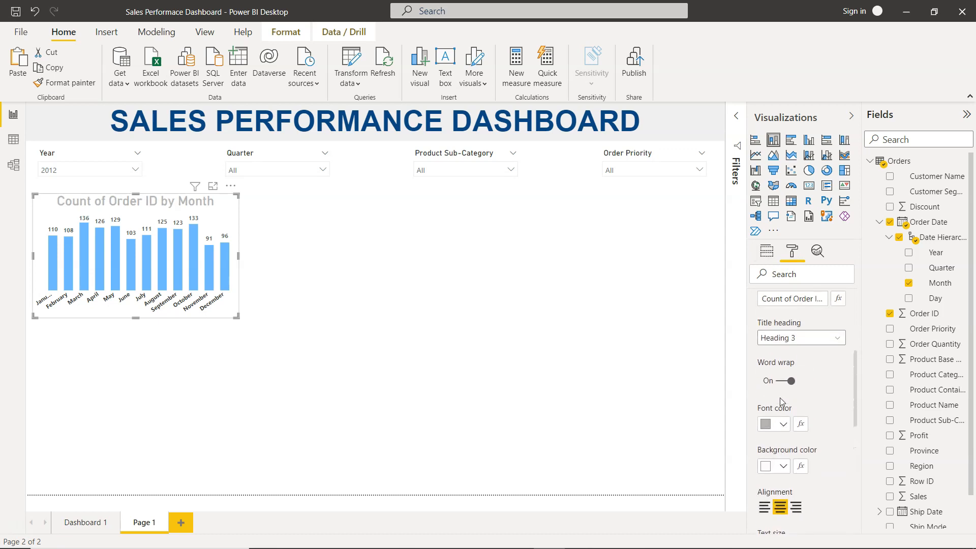
{"action": "left_click", "coordinate": [774, 423]}
{"action": "left_click", "coordinate": [776, 301]}
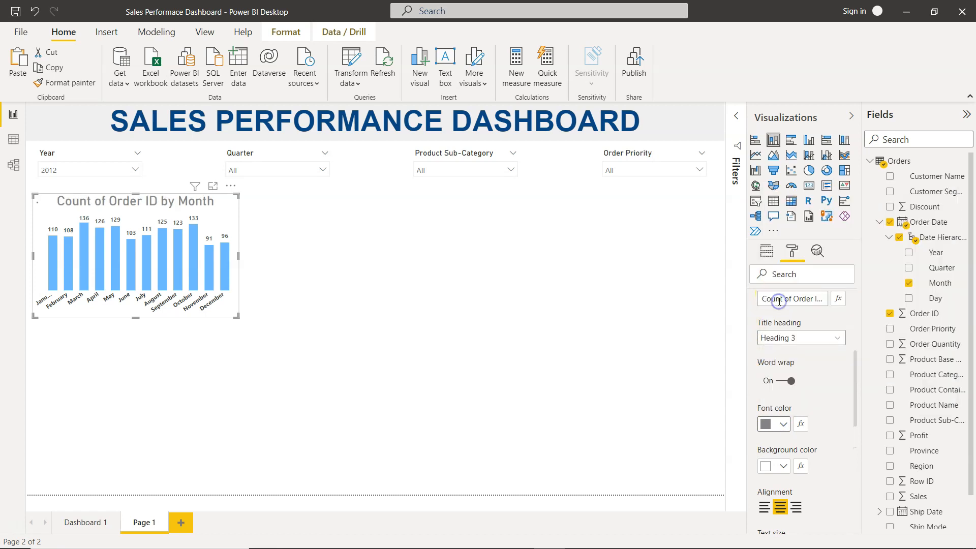
{"action": "left_click", "coordinate": [488, 333]}
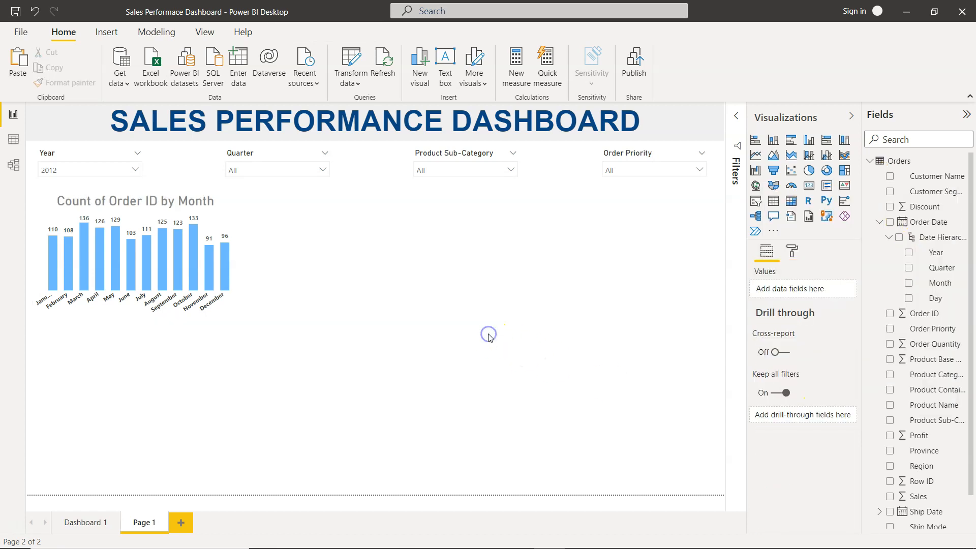
- Compare with the chart on Dashboard 1 and rename the chart title to Monthly Order #
{"action": "left_click", "coordinate": [89, 522]}
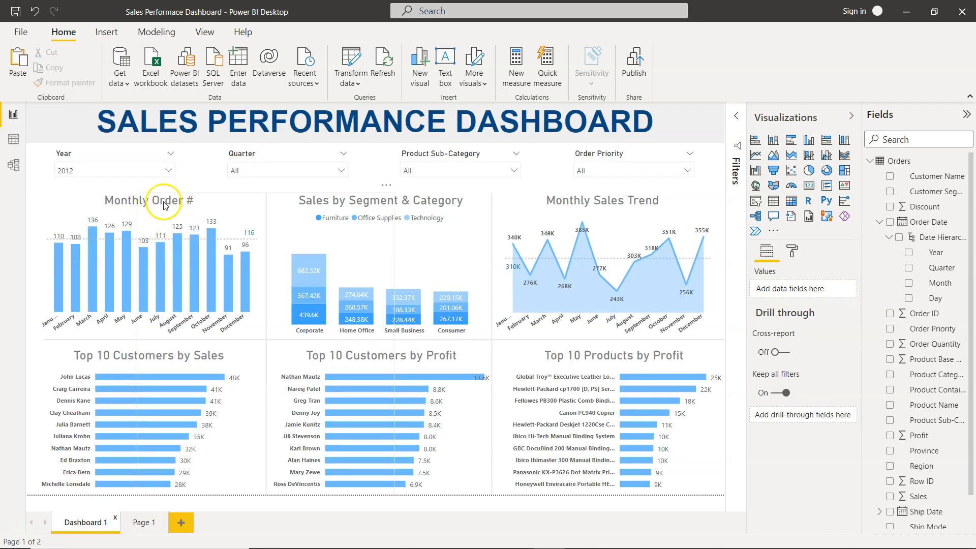
{"action": "left_click", "coordinate": [140, 523]}
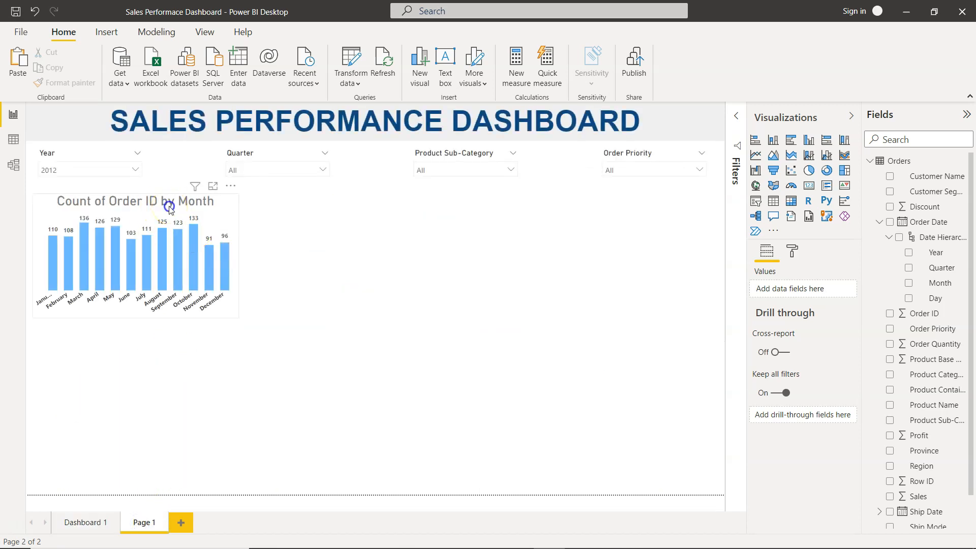
{"action": "left_click", "coordinate": [171, 210]}
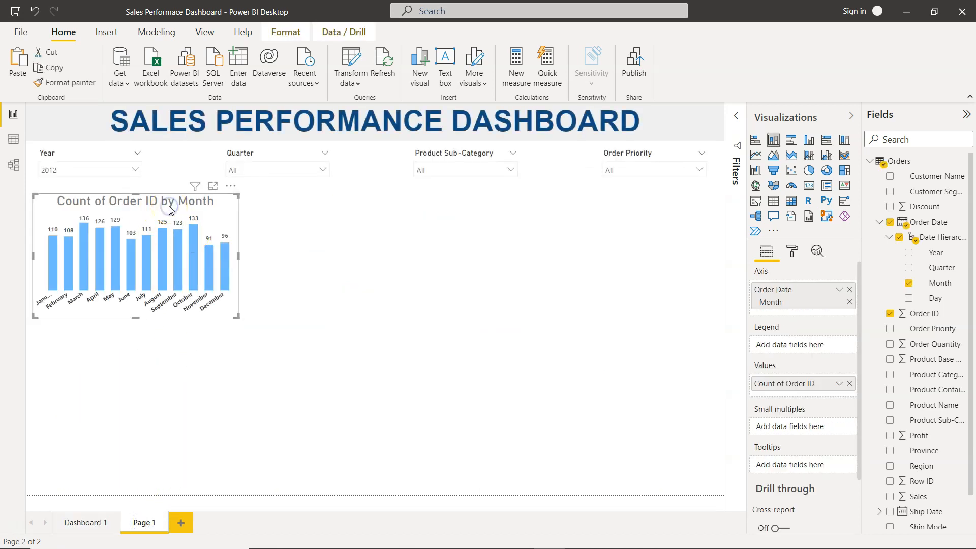
{"action": "left_click", "coordinate": [792, 252]}
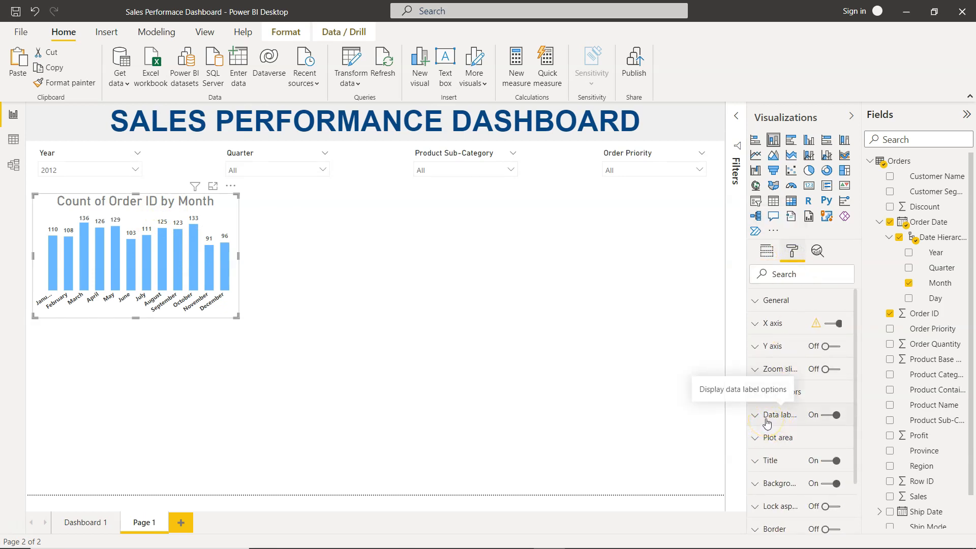
{"action": "left_click", "coordinate": [753, 462]}
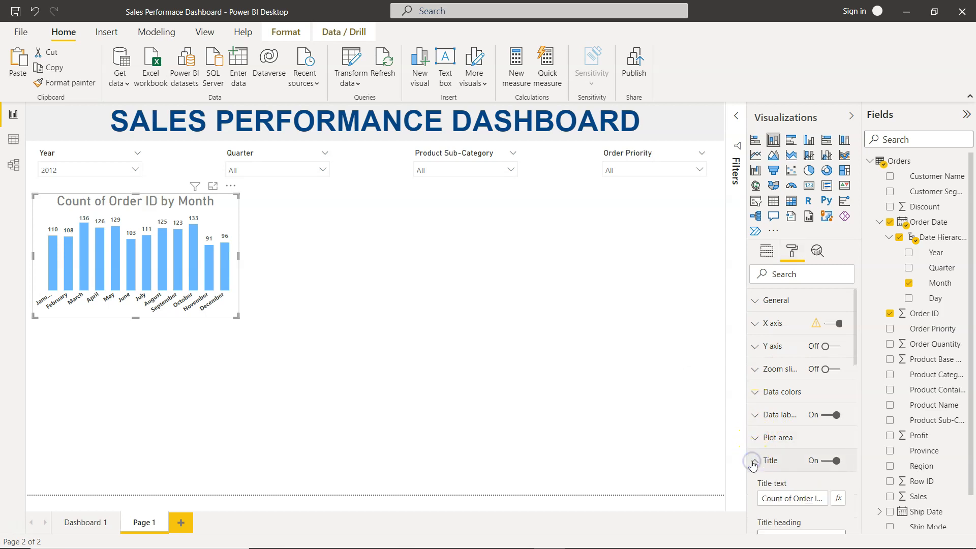
{"action": "scroll", "coordinate": [753, 464], "scroll_direction": "down", "scroll_amount": 2}
{"action": "left_click", "coordinate": [789, 413]}
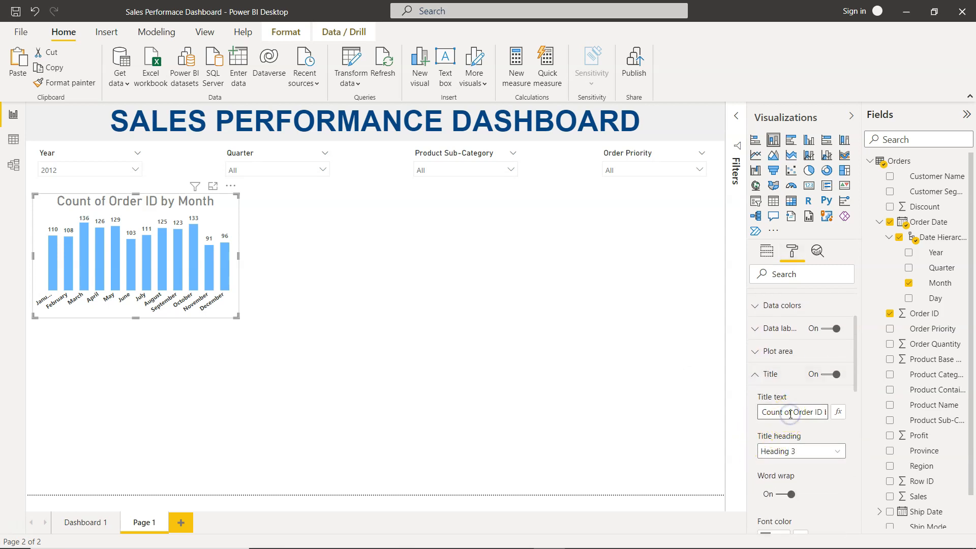
{"action": "key", "text": "ctrl+a"}
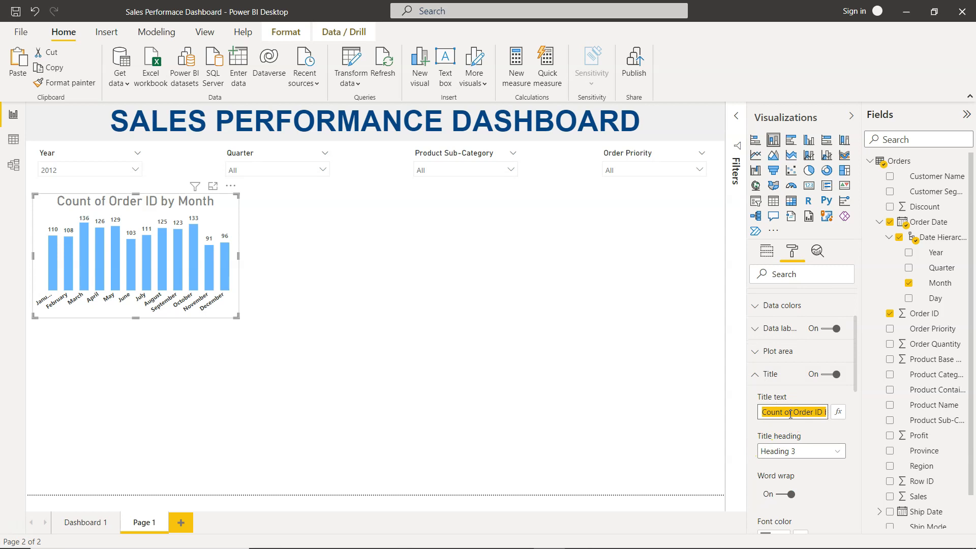
{"action": "type", "text": "m"}
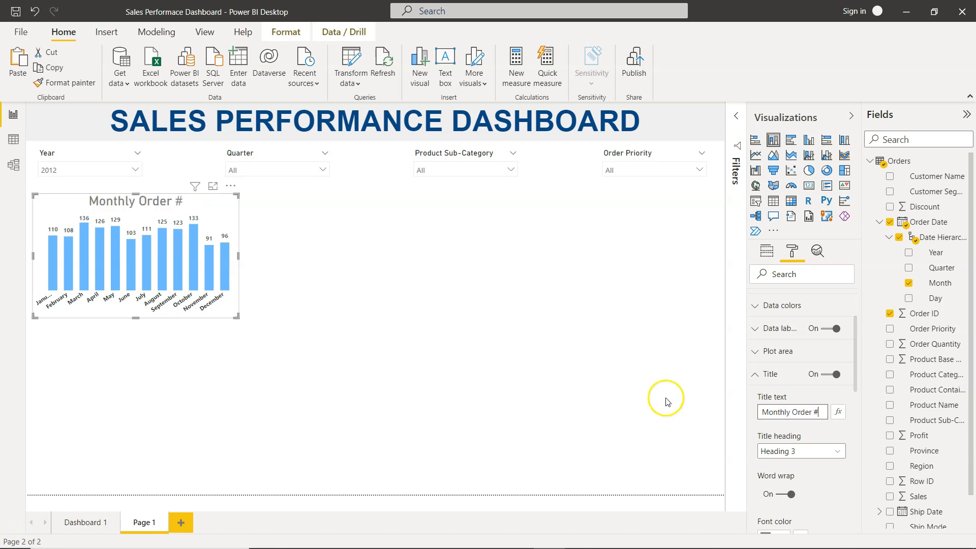
{"action": "left_click", "coordinate": [323, 310]}
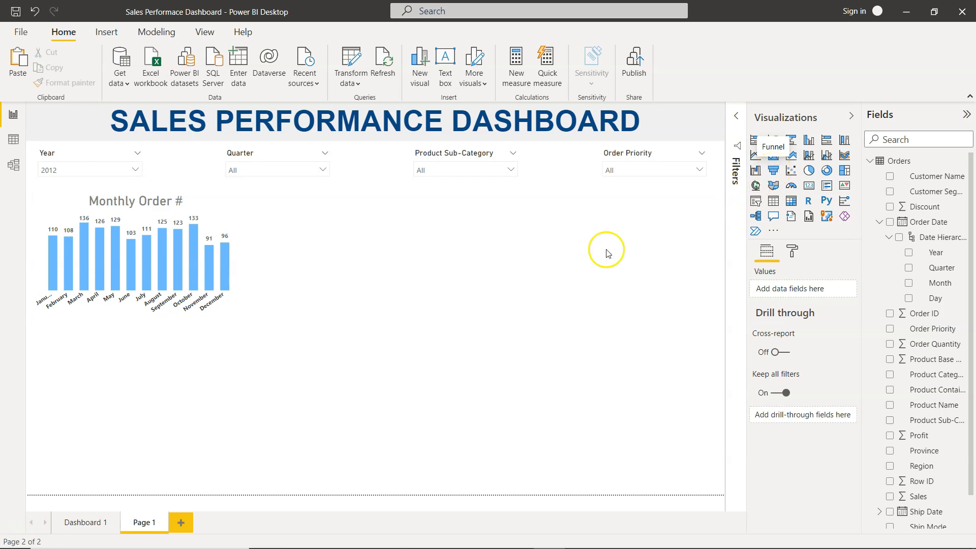
- Duplicate the Monthly Order # chart and place the copy beside it
{"action": "left_click", "coordinate": [217, 220]}
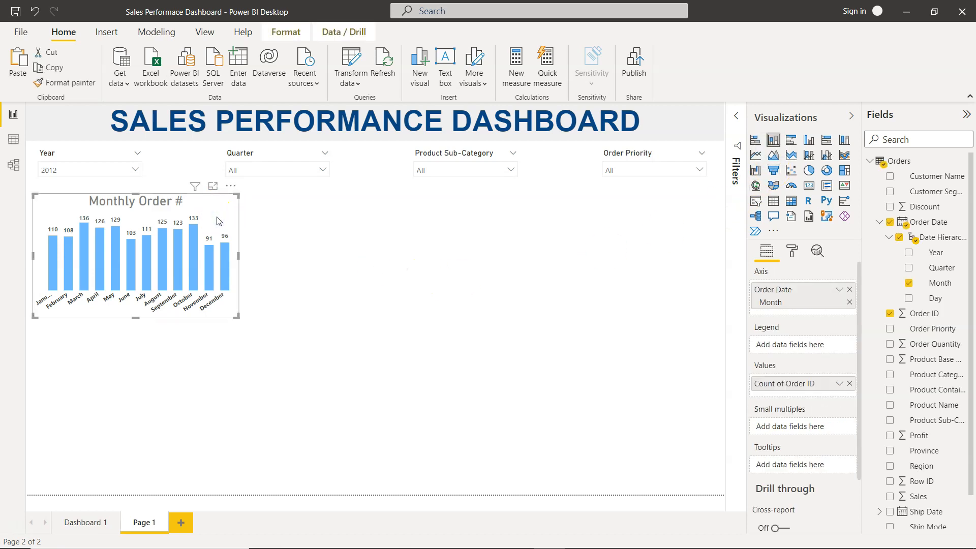
{"action": "key", "text": "ctrl+c"}
{"action": "key", "text": "ctrl+v"}
{"action": "left_click_drag", "start_coordinate": [217, 220], "coordinate": [440, 213]}
{"action": "left_click", "coordinate": [575, 259]}
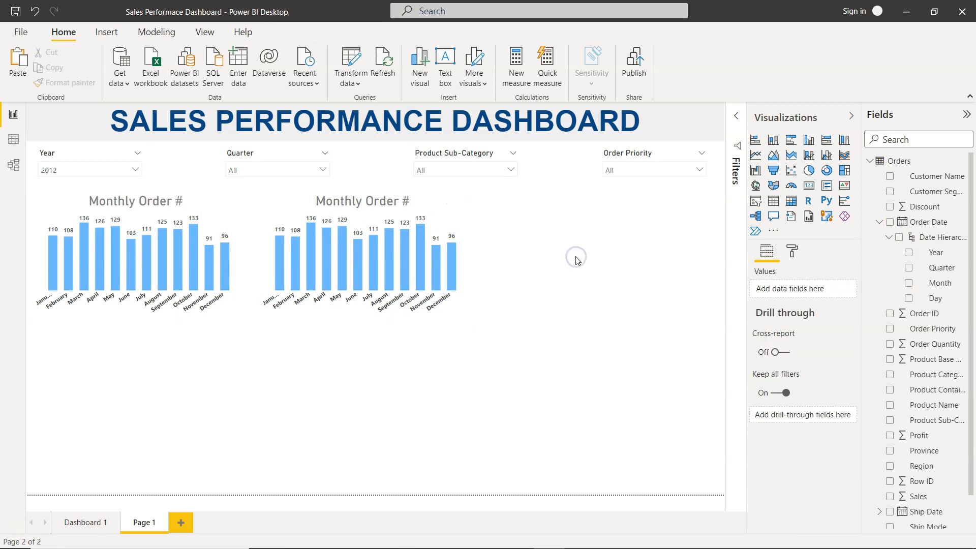
- Compare with Dashboard 1, then replace the copied chart's Count of Order ID value with Sales
{"action": "left_click", "coordinate": [425, 209]}
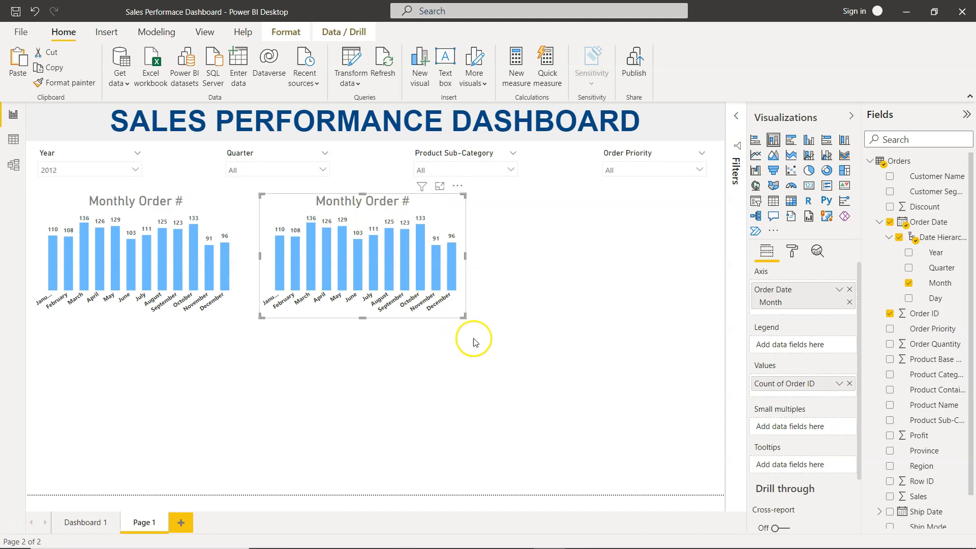
{"action": "left_click", "coordinate": [86, 522]}
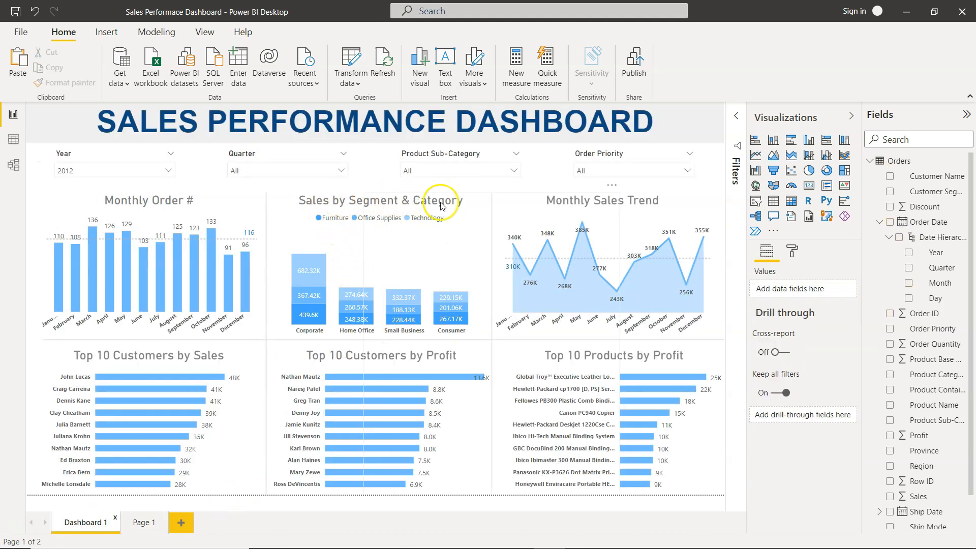
{"action": "left_click", "coordinate": [143, 523]}
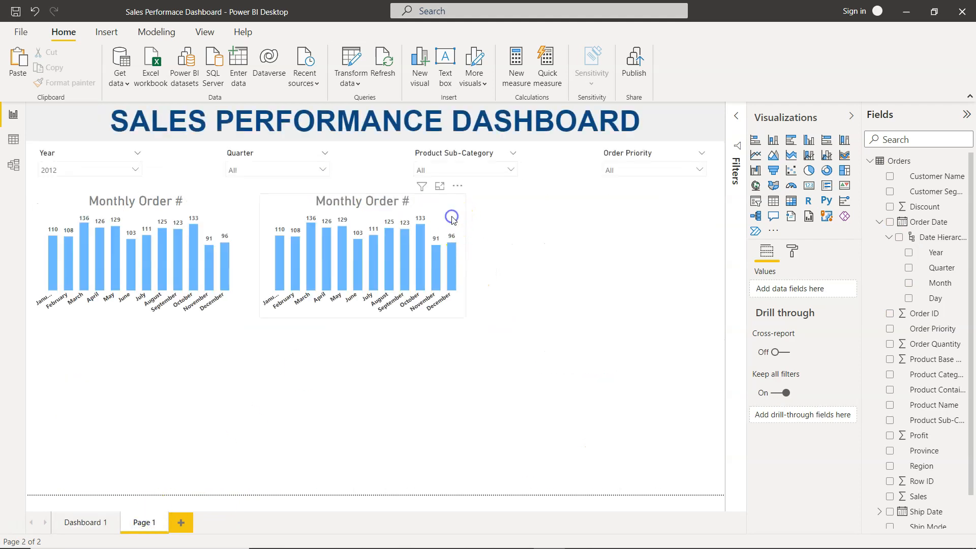
{"action": "left_click", "coordinate": [459, 220]}
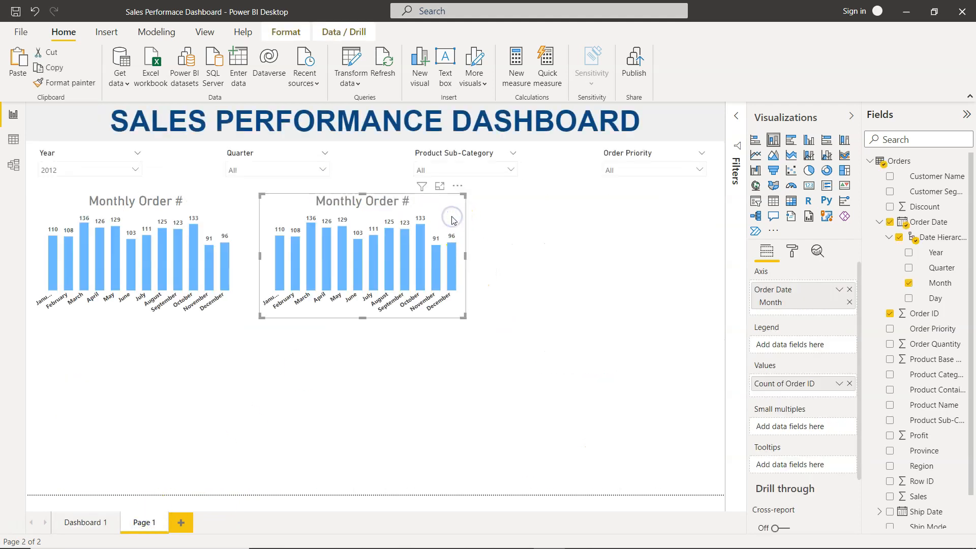
{"action": "left_click", "coordinate": [849, 384]}
{"action": "left_click_drag", "start_coordinate": [920, 497], "coordinate": [800, 384]}
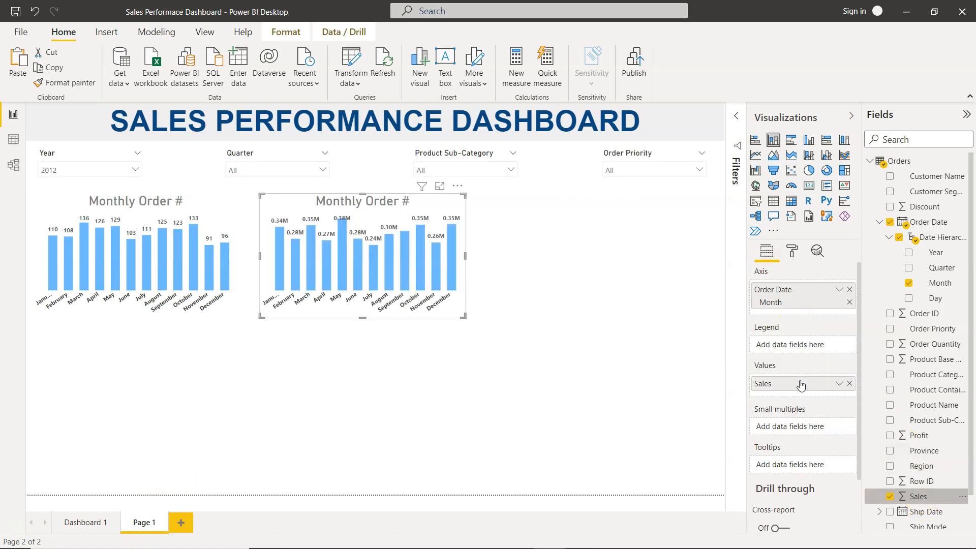
- Replace the copy's Order Date axis with Customer Segment and add Product Category as the legend
{"action": "left_click", "coordinate": [847, 292]}
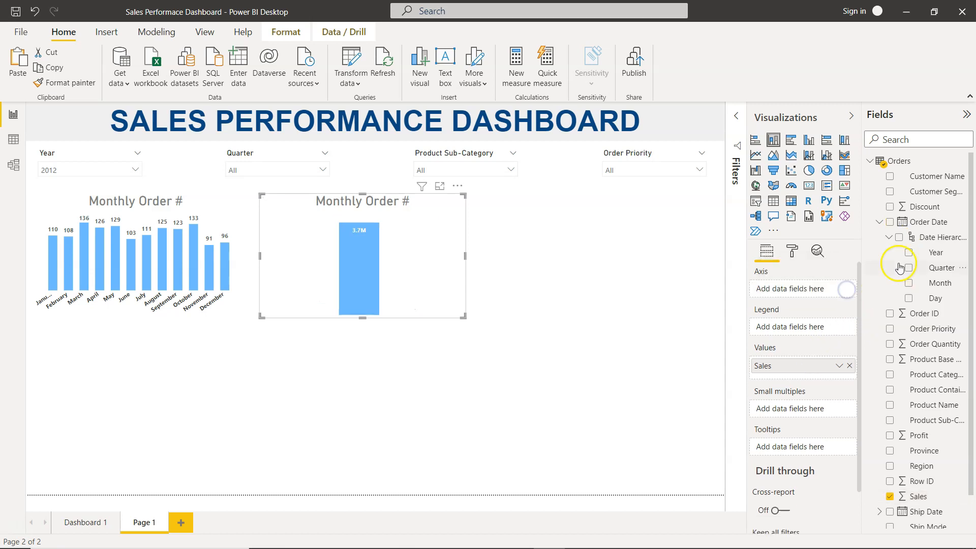
{"action": "left_click", "coordinate": [889, 192]}
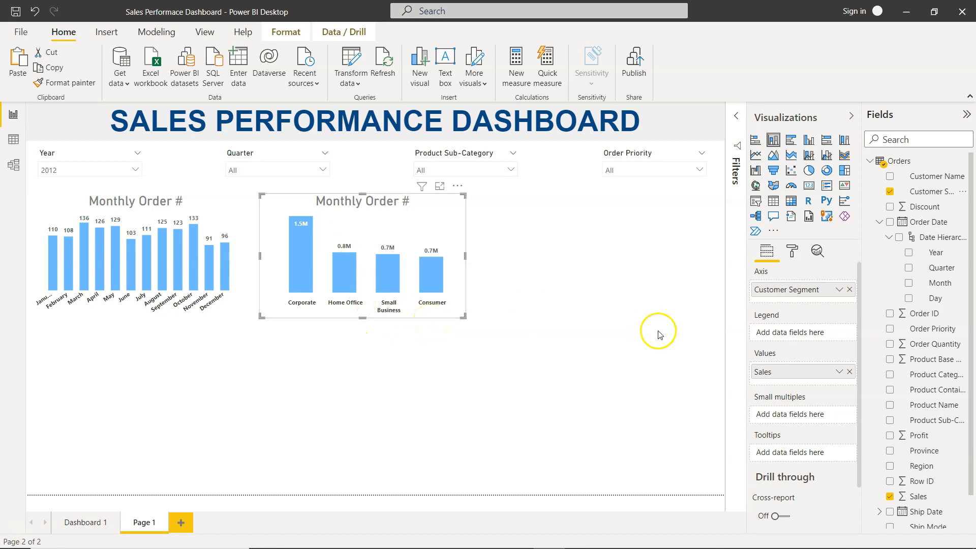
{"action": "left_click", "coordinate": [890, 375]}
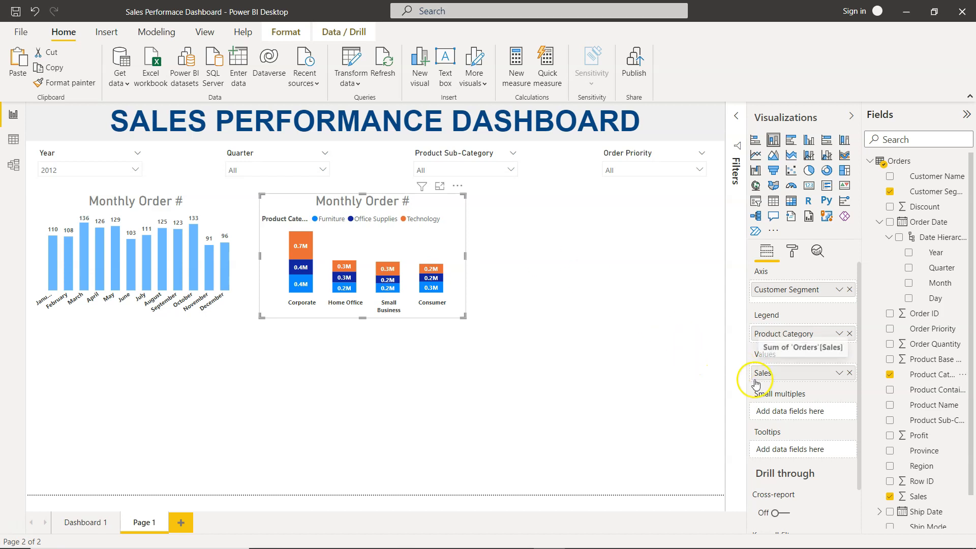
{"action": "left_click", "coordinate": [792, 251]}
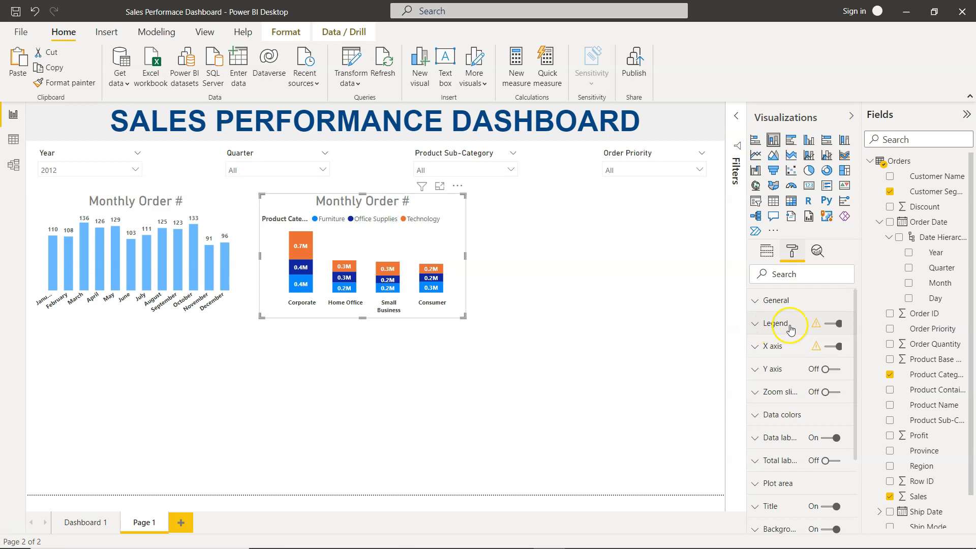
- Turn off the copied chart's legend title and set the legend position to Top center
{"action": "left_click", "coordinate": [832, 324]}
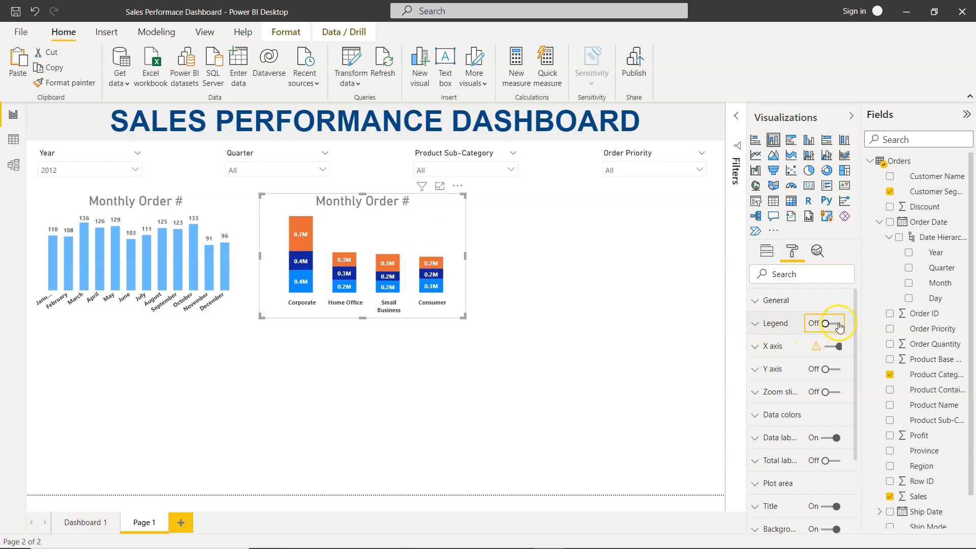
{"action": "left_click", "coordinate": [838, 325]}
{"action": "left_click", "coordinate": [756, 324]}
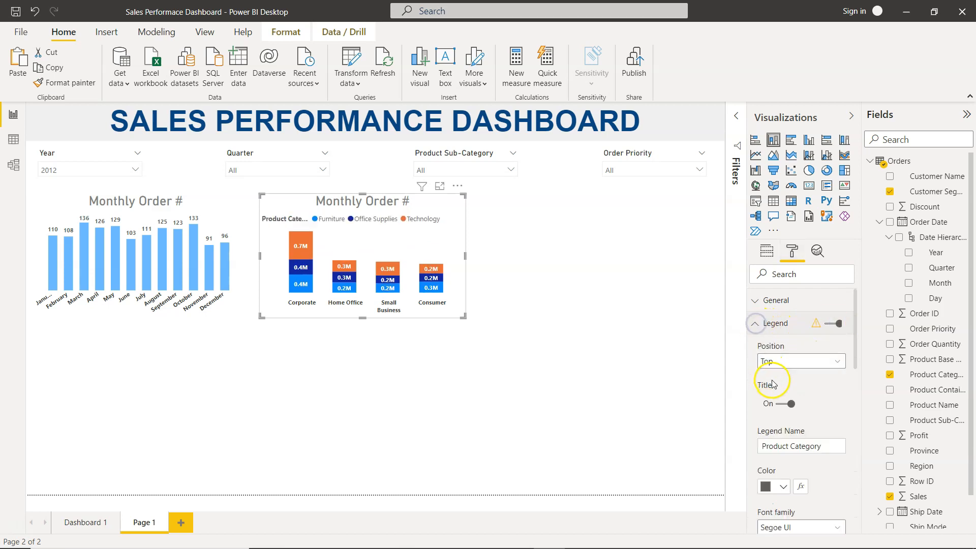
{"action": "scroll", "coordinate": [775, 385], "scroll_direction": "down", "scroll_amount": 1}
{"action": "left_click", "coordinate": [783, 388]}
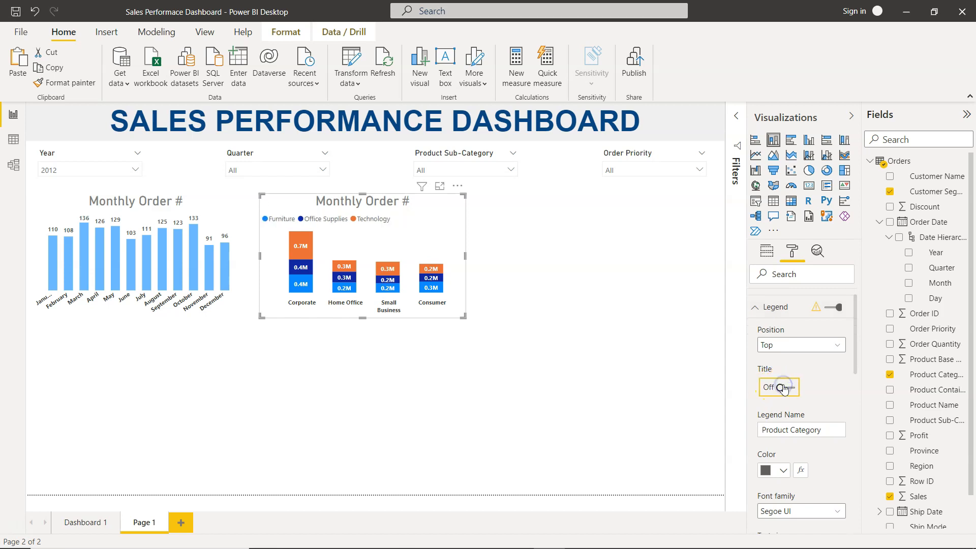
{"action": "scroll", "coordinate": [834, 379], "scroll_direction": "down", "scroll_amount": 1}
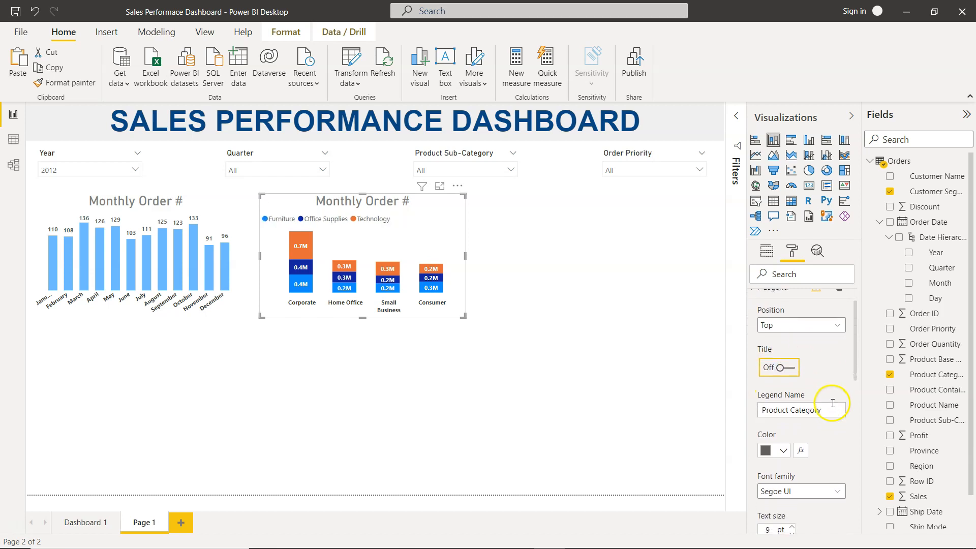
{"action": "left_click", "coordinate": [813, 324]}
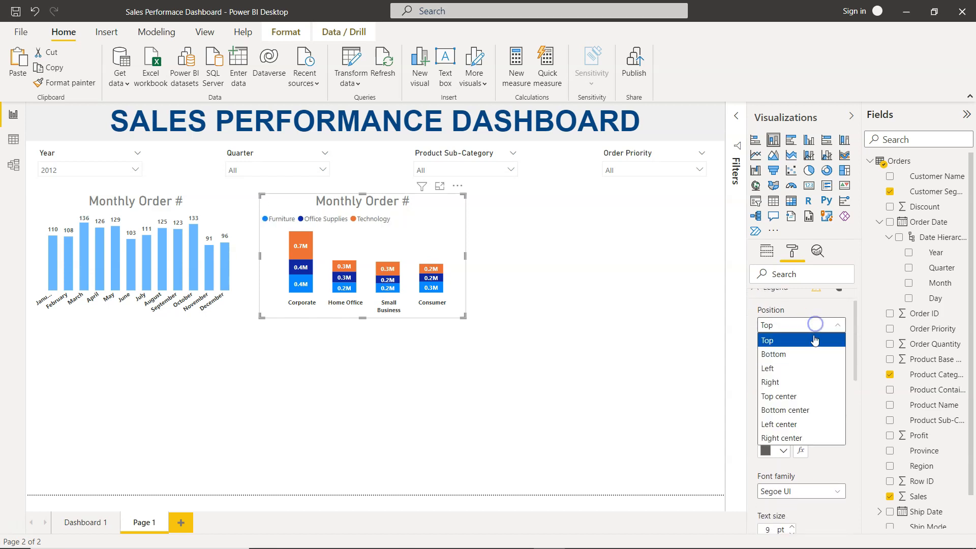
{"action": "left_click", "coordinate": [809, 395]}
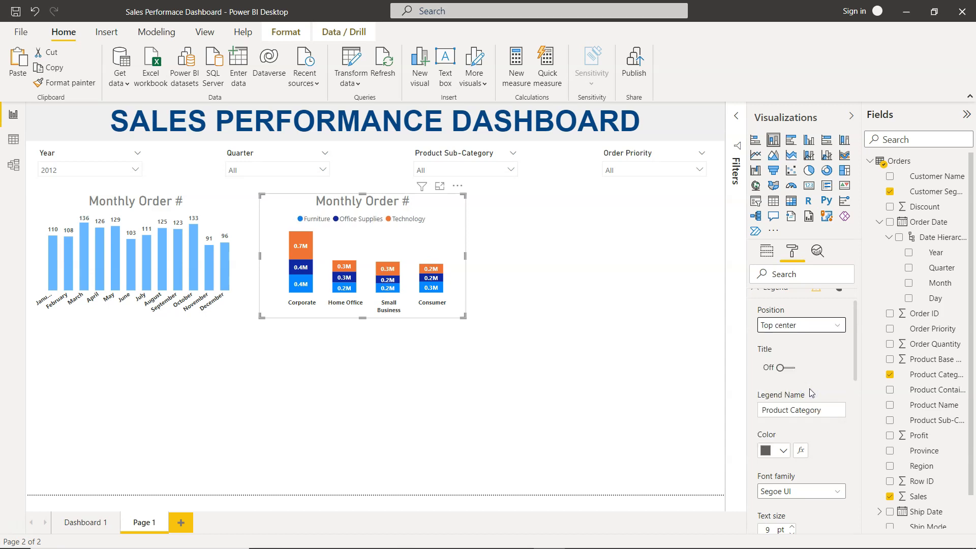
- Review the copied chart's legend, X axis and Y axis format settings
{"action": "scroll", "coordinate": [809, 388], "scroll_direction": "up", "scroll_amount": 2}
{"action": "left_click", "coordinate": [756, 324]}
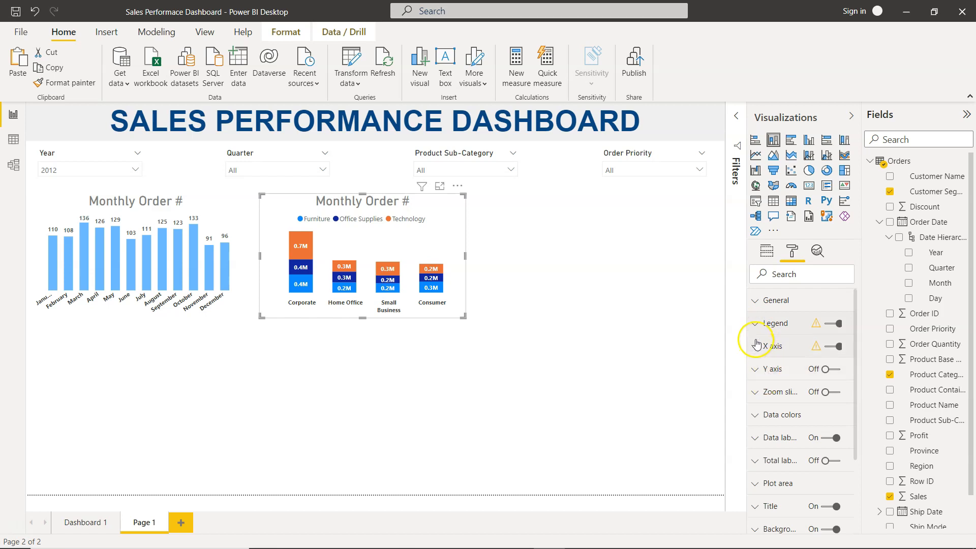
{"action": "left_click", "coordinate": [756, 350]}
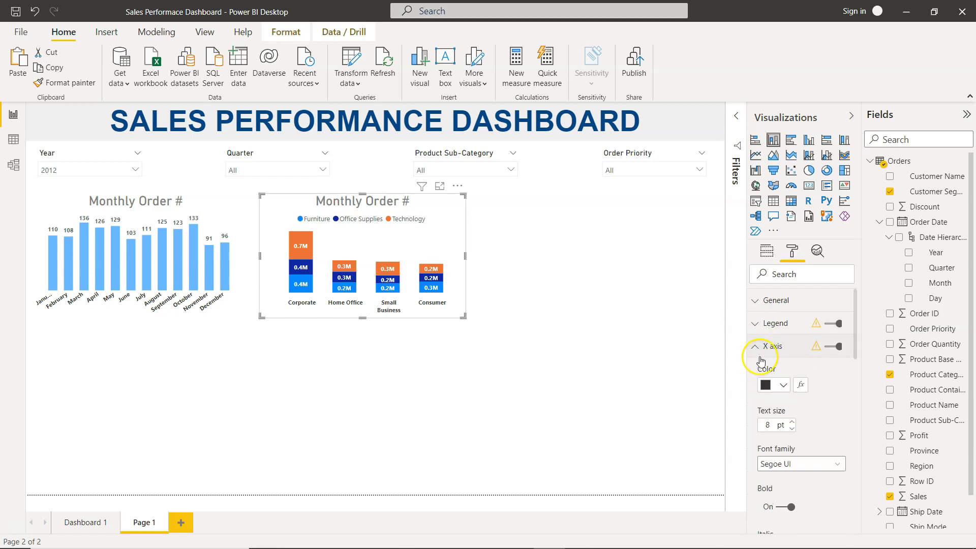
{"action": "scroll", "coordinate": [780, 423], "scroll_direction": "down", "scroll_amount": 5}
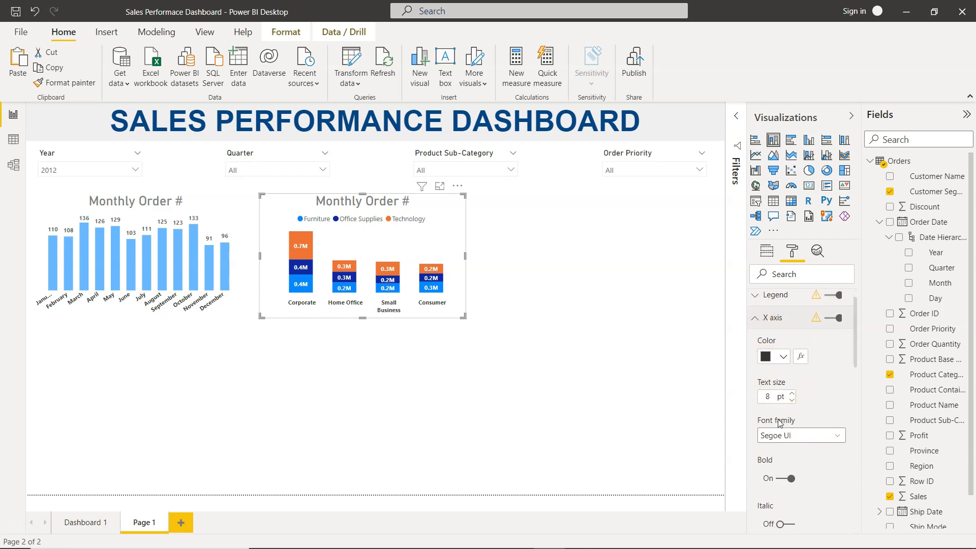
{"action": "scroll", "coordinate": [767, 356], "scroll_direction": "up", "scroll_amount": 5}
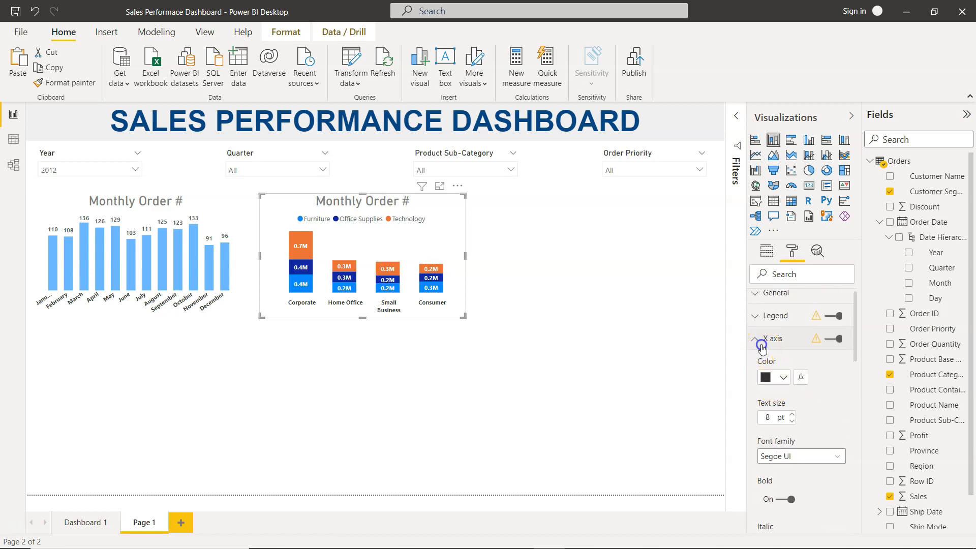
{"action": "left_click", "coordinate": [761, 345]}
{"action": "left_click", "coordinate": [754, 361]}
{"action": "scroll", "coordinate": [771, 411], "scroll_direction": "down", "scroll_amount": 5}
{"action": "scroll", "coordinate": [772, 410], "scroll_direction": "up", "scroll_amount": 4}
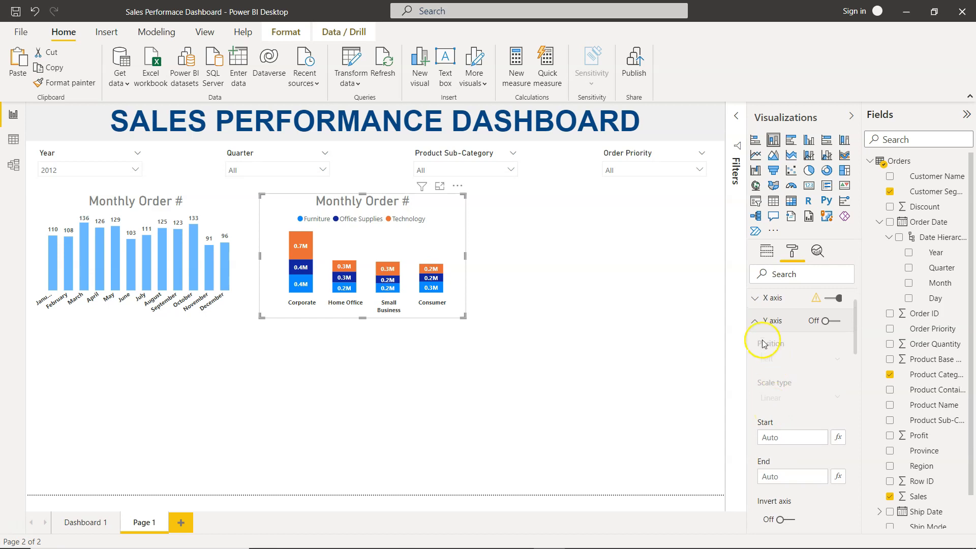
- Open the chart's data colours and set Furniture to a lighter blue shade
{"action": "left_click", "coordinate": [755, 321]}
{"action": "left_click", "coordinate": [754, 367]}
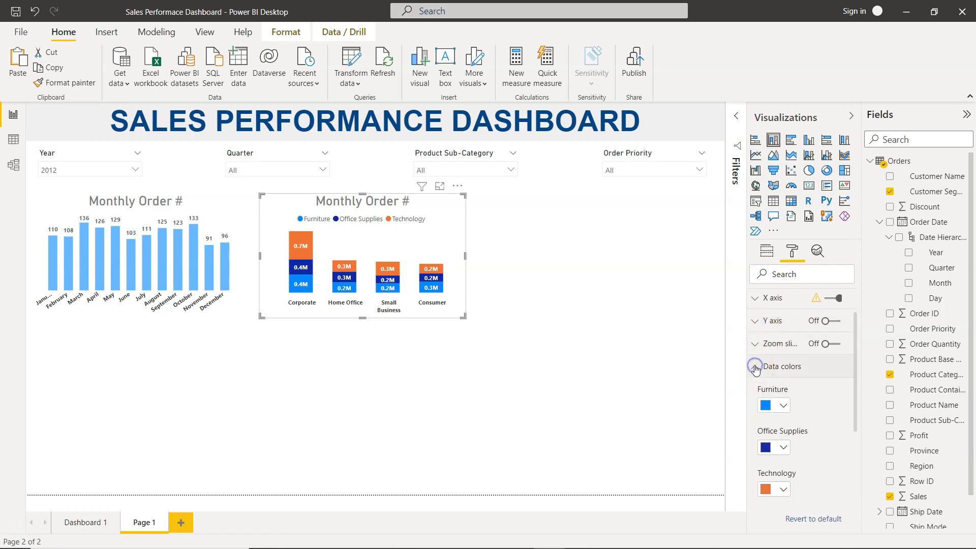
{"action": "scroll", "coordinate": [785, 406], "scroll_direction": "down", "scroll_amount": 2}
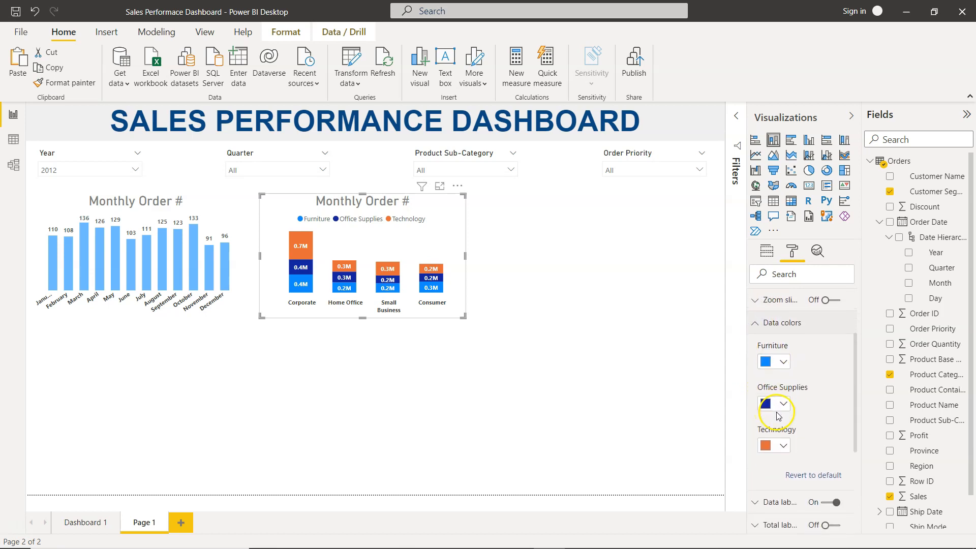
{"action": "left_click", "coordinate": [783, 360]}
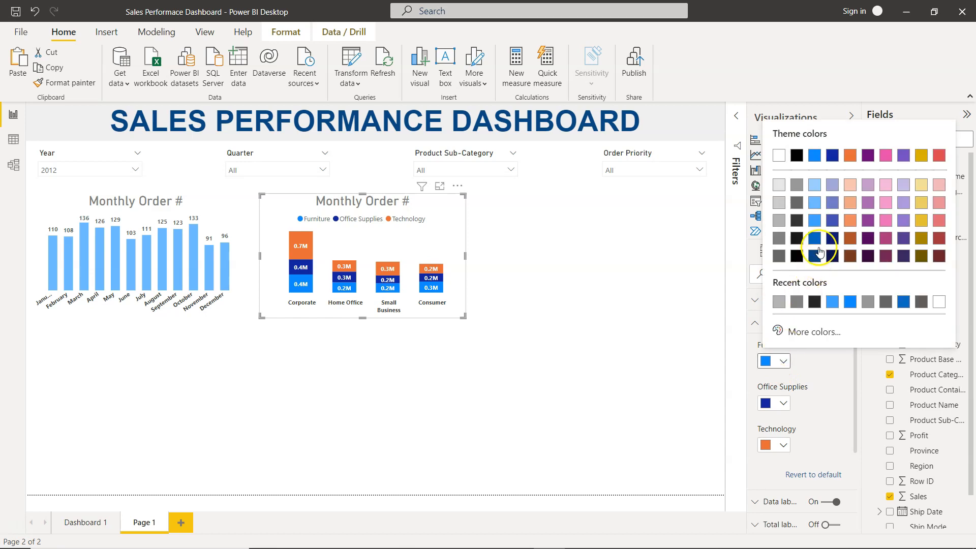
{"action": "left_click", "coordinate": [814, 221]}
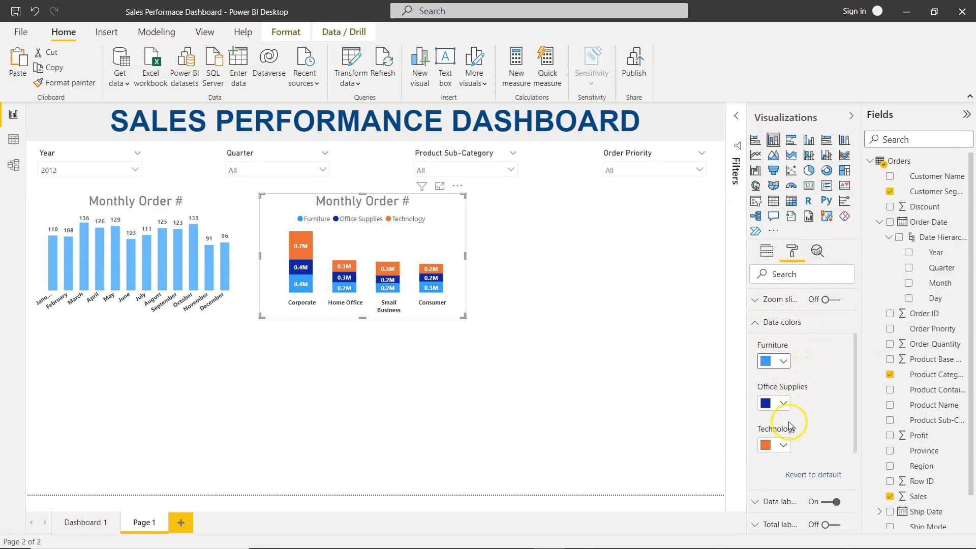
- Set the Office Supplies and Technology data colours to light blue shades
{"action": "left_click", "coordinate": [781, 403]}
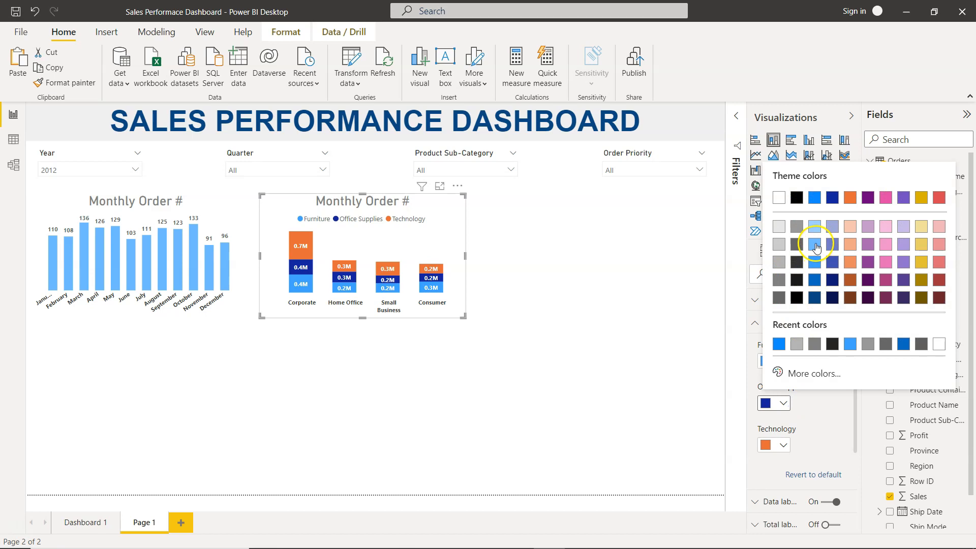
{"action": "left_click", "coordinate": [815, 247]}
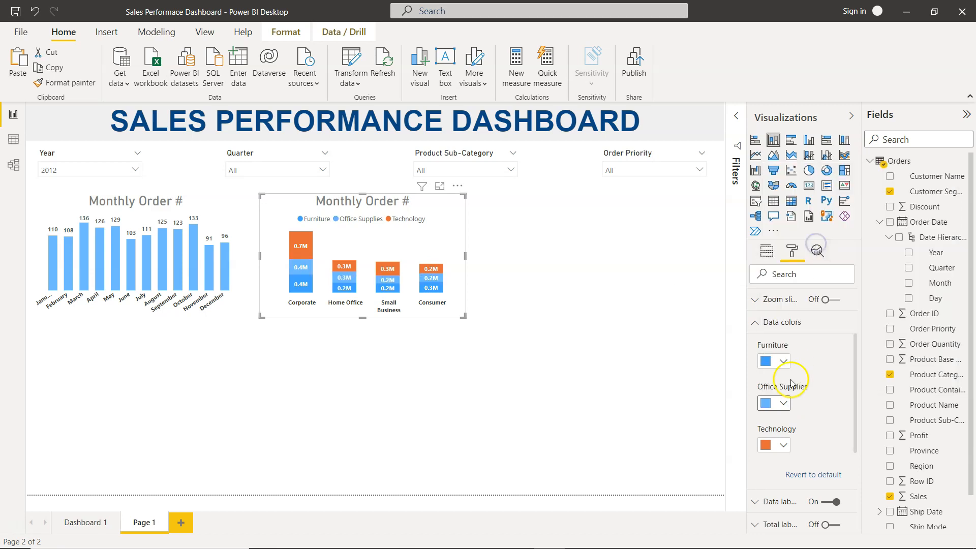
{"action": "left_click", "coordinate": [782, 446]}
{"action": "left_click", "coordinate": [814, 269]}
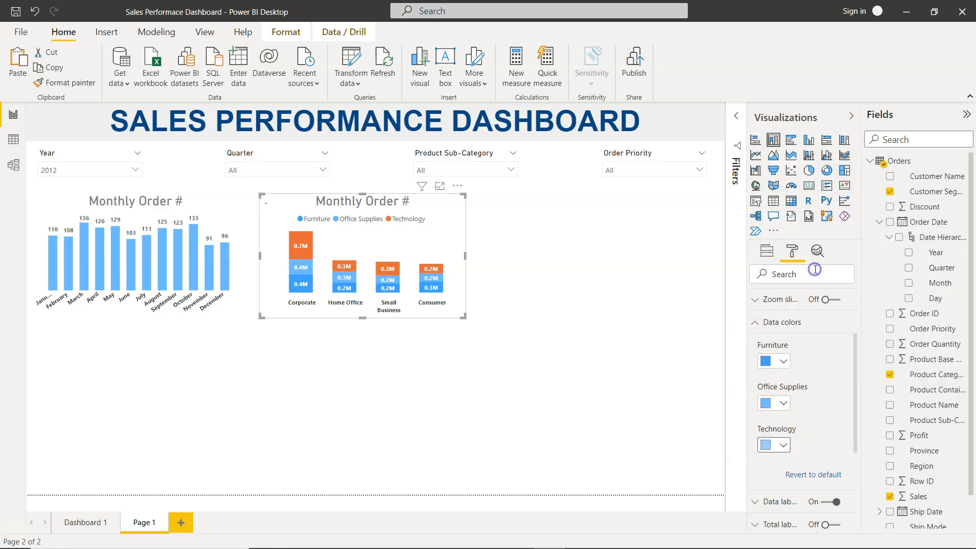
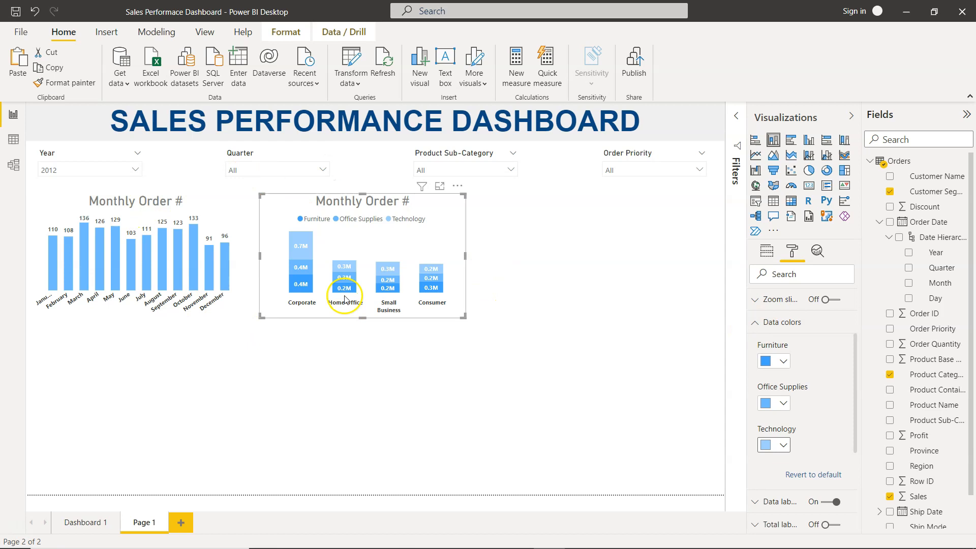
- Collapse the data colour options and compare the copied chart with the original dashboard page
{"action": "left_click", "coordinate": [757, 323]}
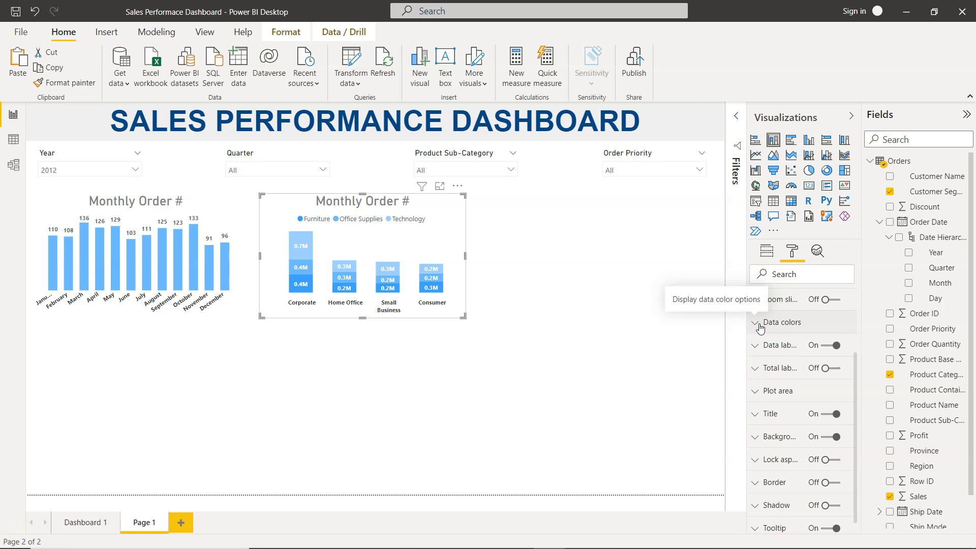
{"action": "left_click", "coordinate": [93, 523]}
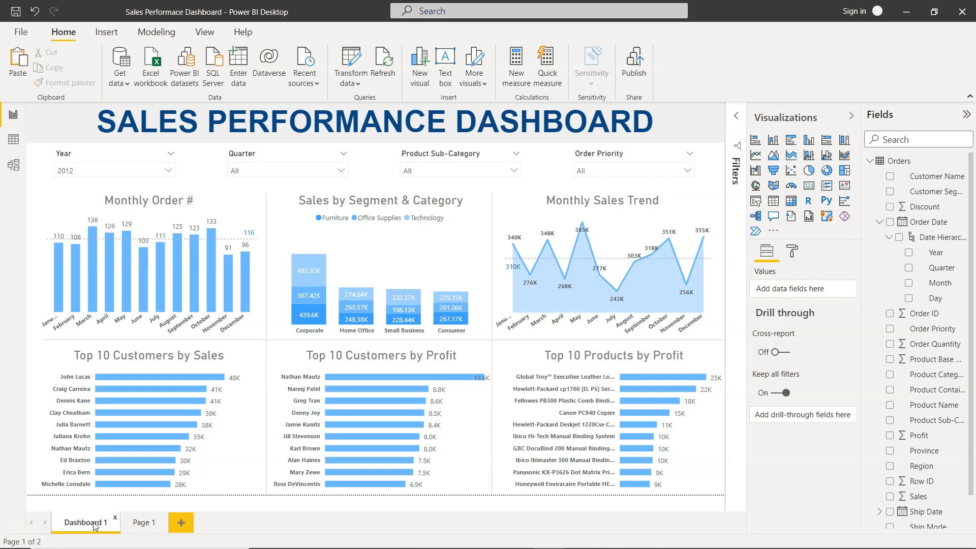
{"action": "left_click", "coordinate": [149, 528]}
- Set the copied chart's X axis inner padding to 15%
{"action": "left_click", "coordinate": [408, 245]}
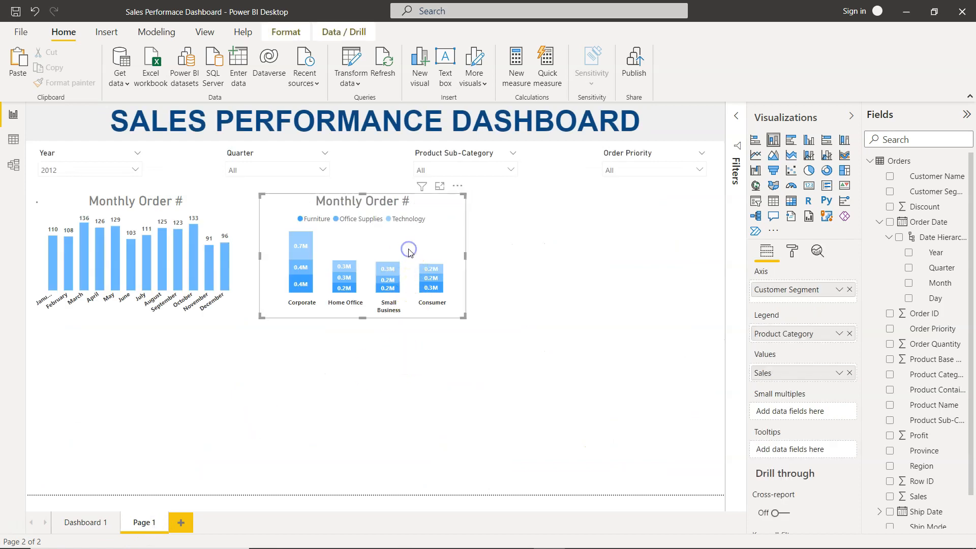
{"action": "left_click", "coordinate": [791, 249]}
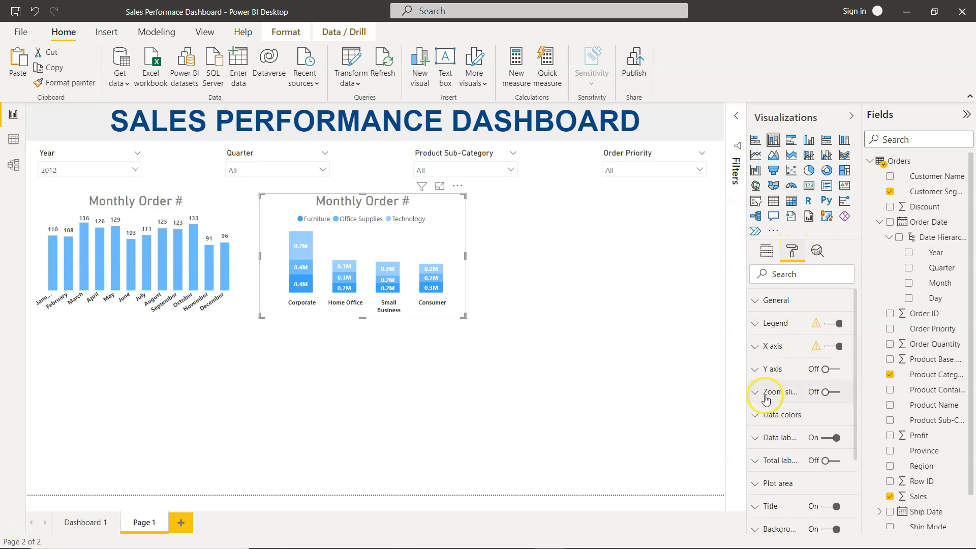
{"action": "left_click", "coordinate": [755, 347]}
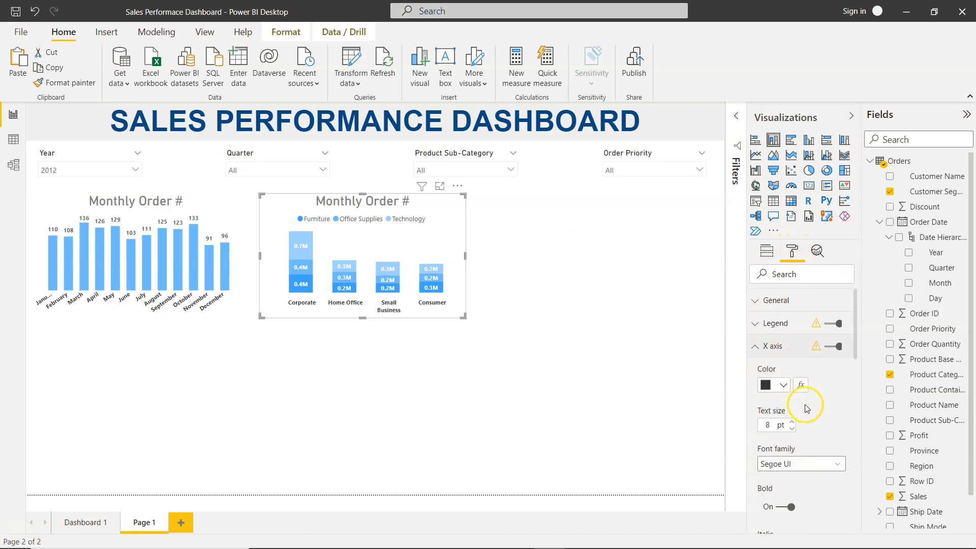
{"action": "scroll", "coordinate": [805, 408], "scroll_direction": "down", "scroll_amount": 6}
{"action": "scroll", "coordinate": [805, 406], "scroll_direction": "down", "scroll_amount": 2}
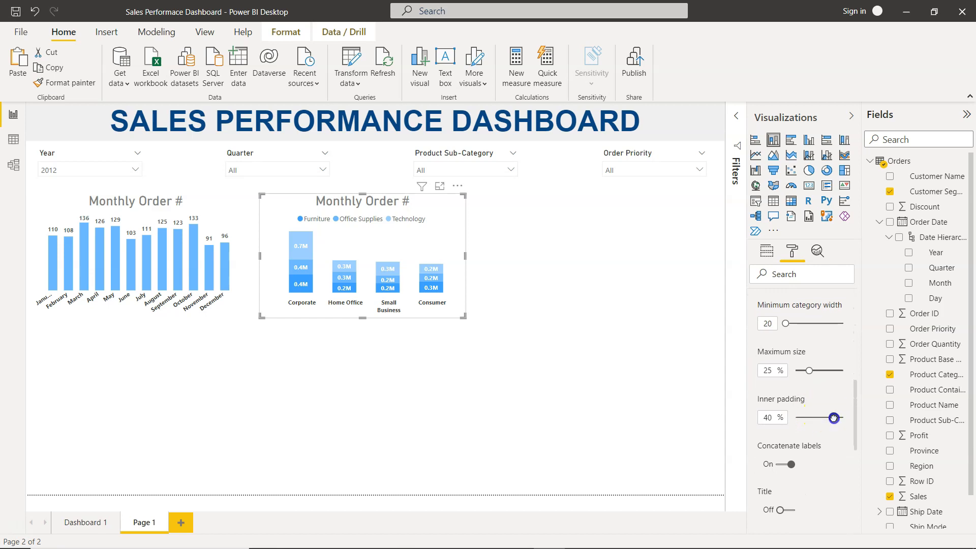
{"action": "left_click_drag", "start_coordinate": [828, 419], "coordinate": [818, 419]}
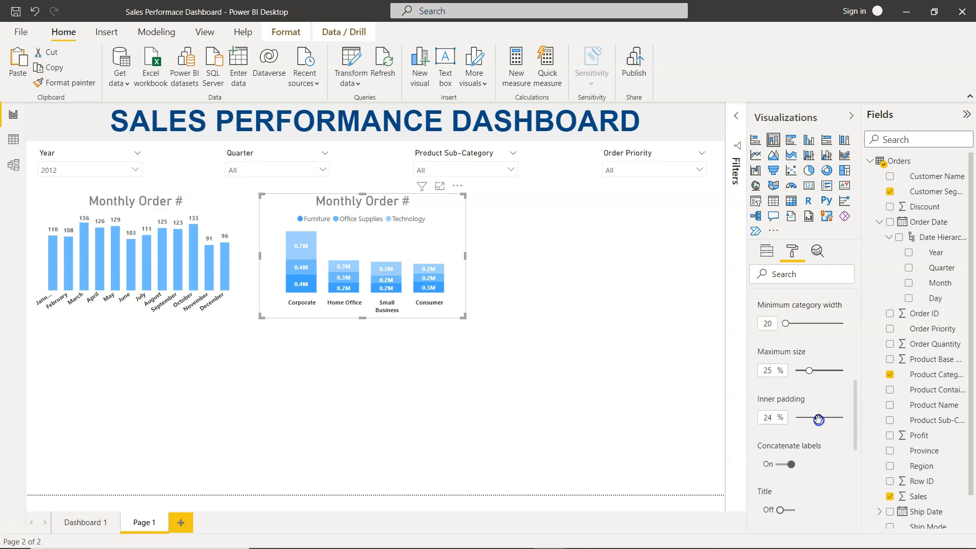
{"action": "left_click_drag", "start_coordinate": [818, 417], "coordinate": [810, 418]}
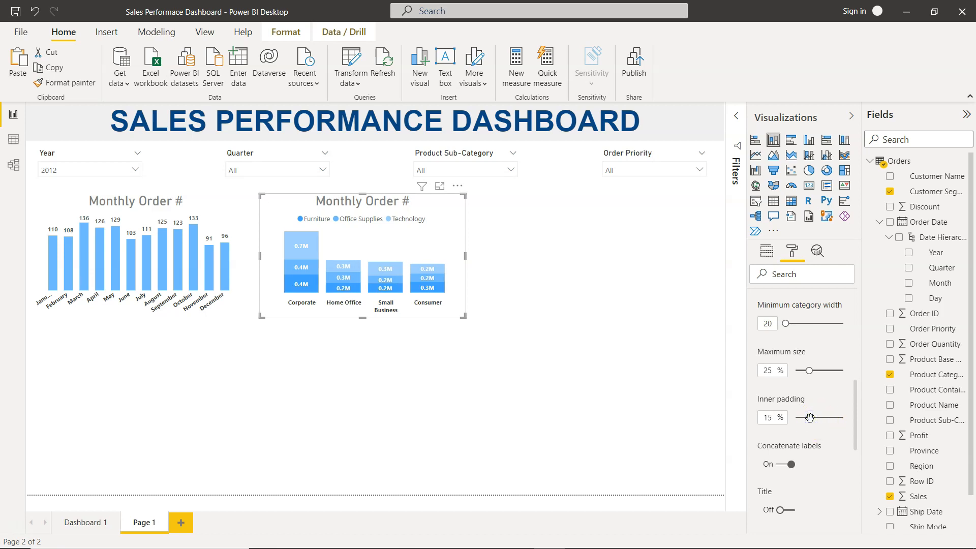
- Set the chart's data label display units to Thousands with 0 decimal places
{"action": "scroll", "coordinate": [802, 330], "scroll_direction": "up", "scroll_amount": 5}
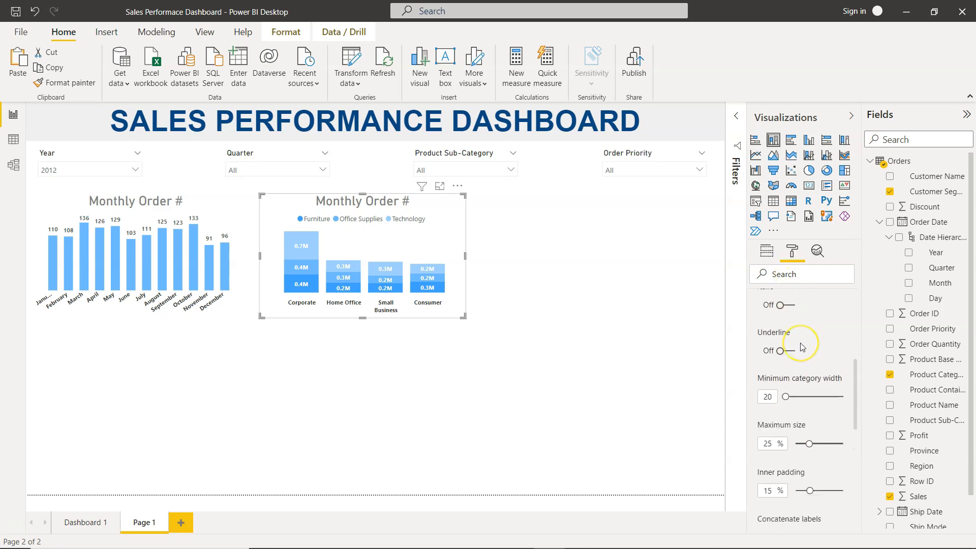
{"action": "left_click", "coordinate": [765, 313]}
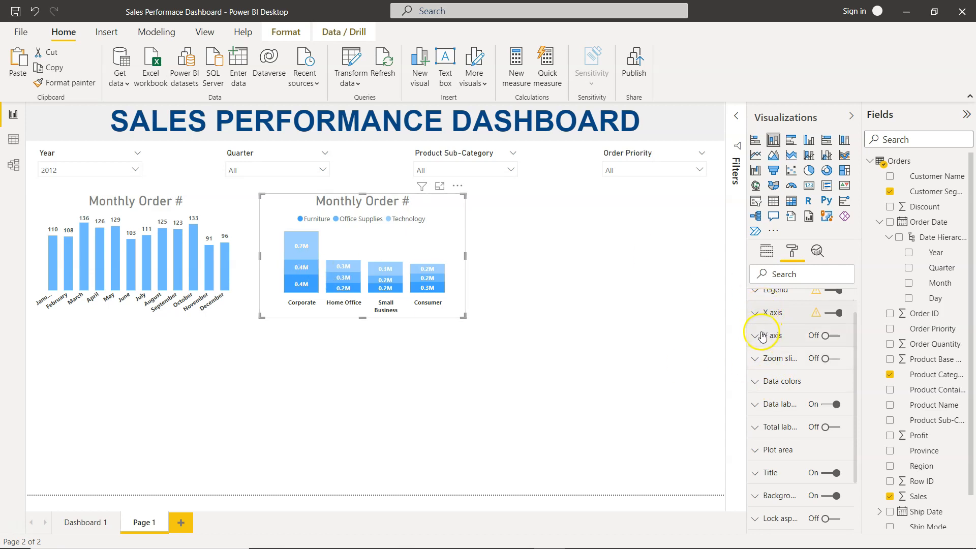
{"action": "left_click", "coordinate": [759, 334]}
{"action": "left_click", "coordinate": [760, 335]}
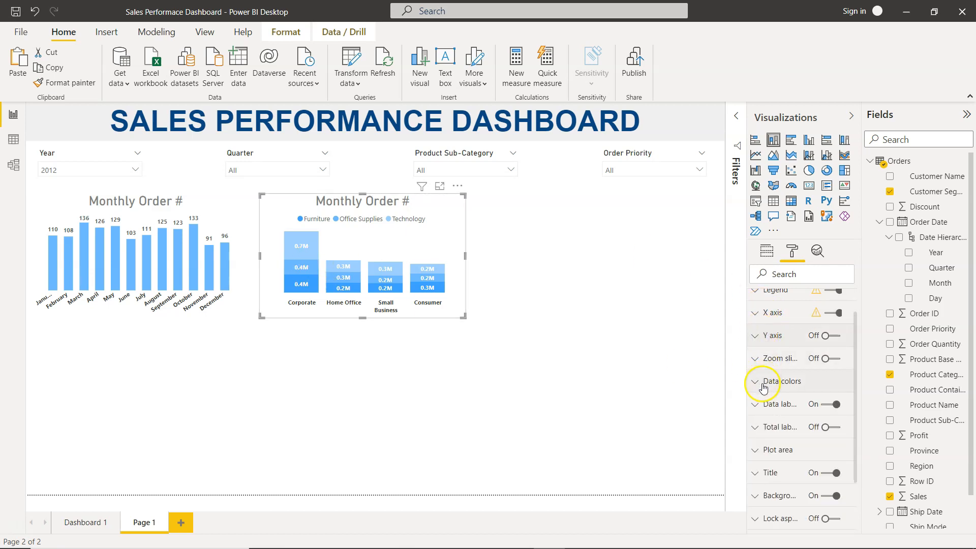
{"action": "left_click", "coordinate": [754, 405]}
{"action": "scroll", "coordinate": [778, 404], "scroll_direction": "down", "scroll_amount": 4}
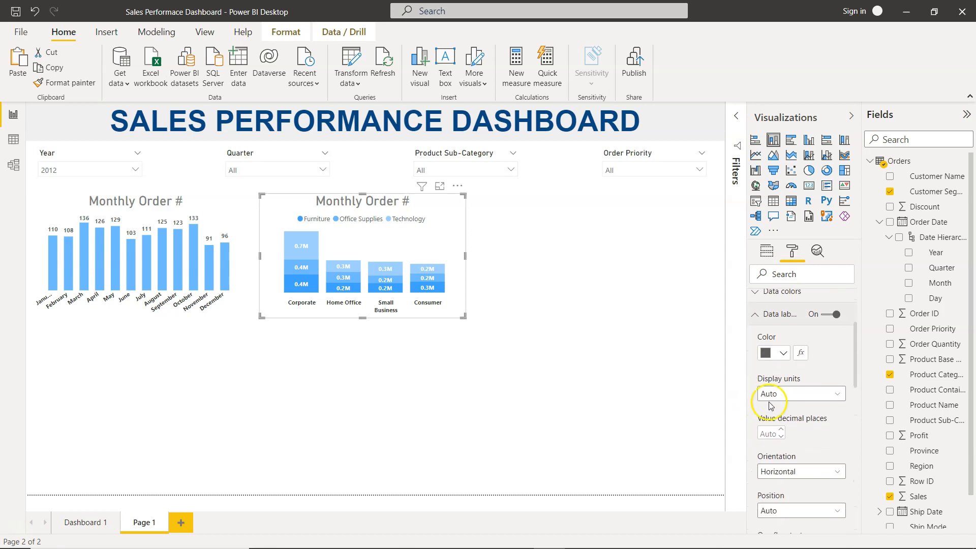
{"action": "left_click", "coordinate": [803, 402]}
{"action": "left_click", "coordinate": [804, 437]}
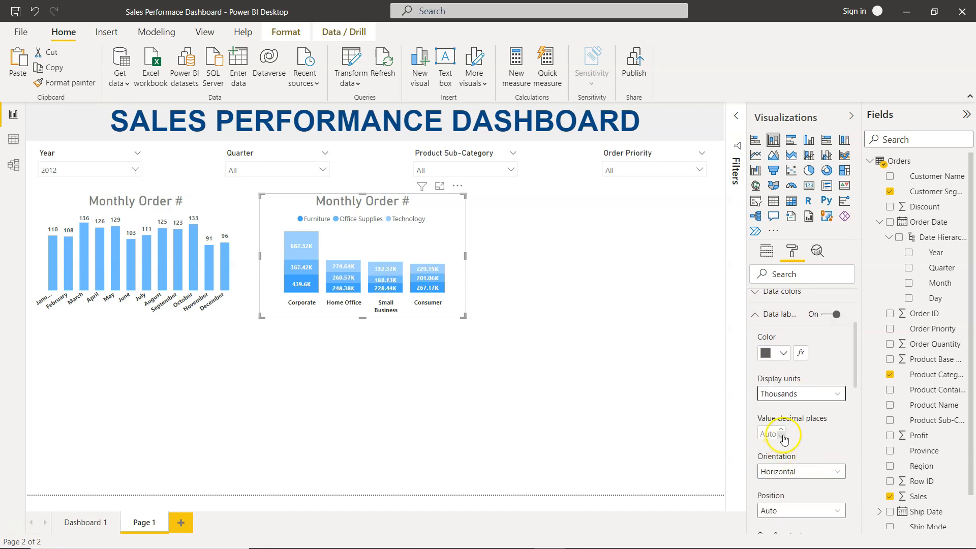
{"action": "scroll", "coordinate": [800, 462], "scroll_direction": "down", "scroll_amount": 2}
{"action": "left_click", "coordinate": [769, 349]}
{"action": "type", "text": "0"}
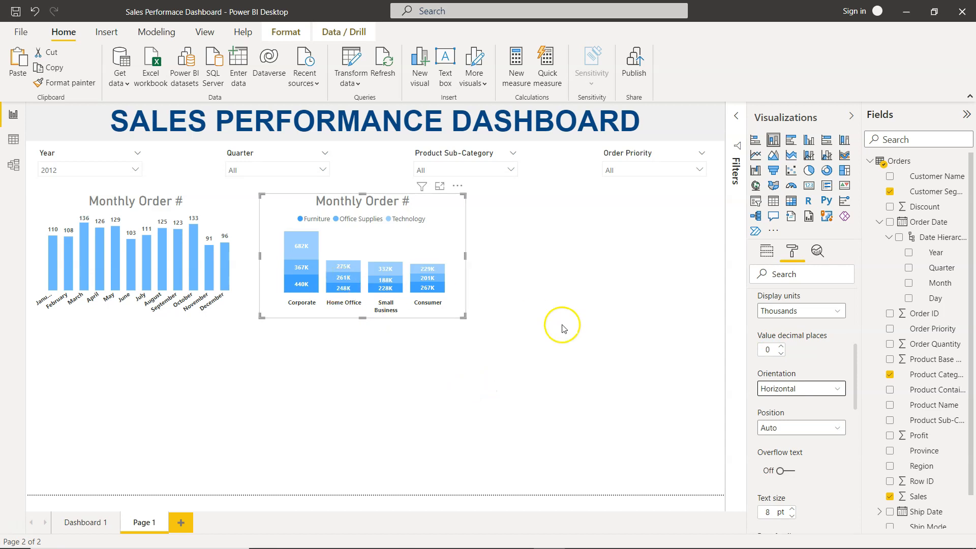
- Review the data label text settings and compare the chart with the original Sales by Segment & Category chart
{"action": "scroll", "coordinate": [803, 432], "scroll_direction": "down", "scroll_amount": 3}
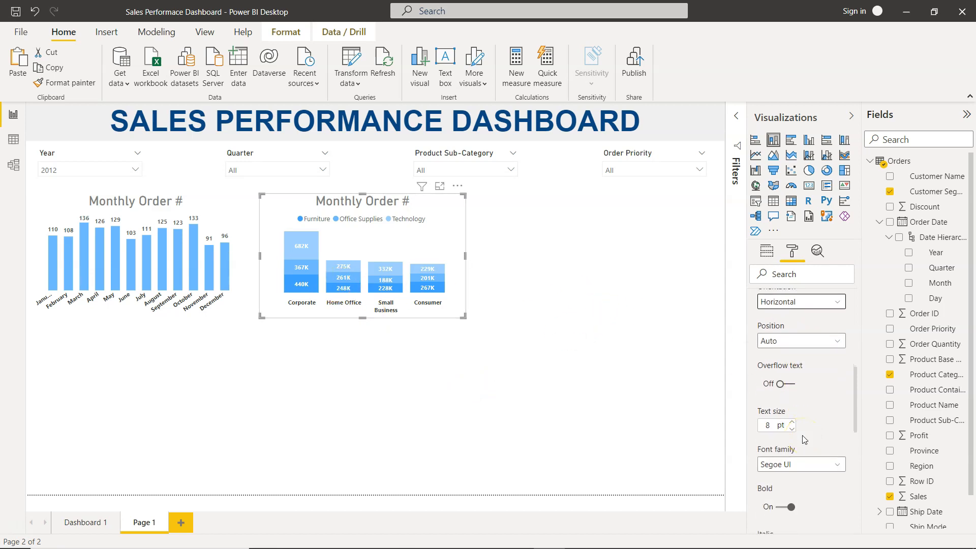
{"action": "scroll", "coordinate": [805, 436], "scroll_direction": "down", "scroll_amount": 3}
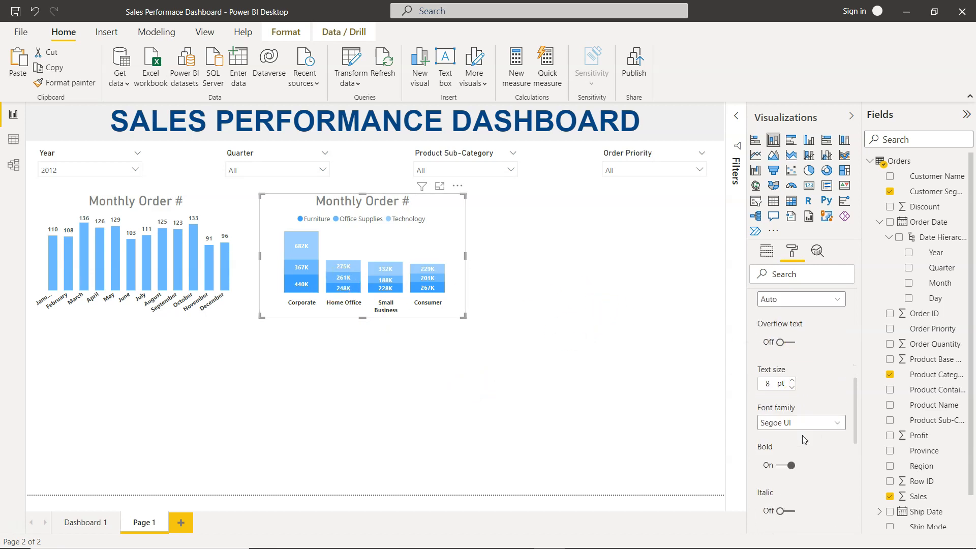
{"action": "left_click", "coordinate": [590, 444]}
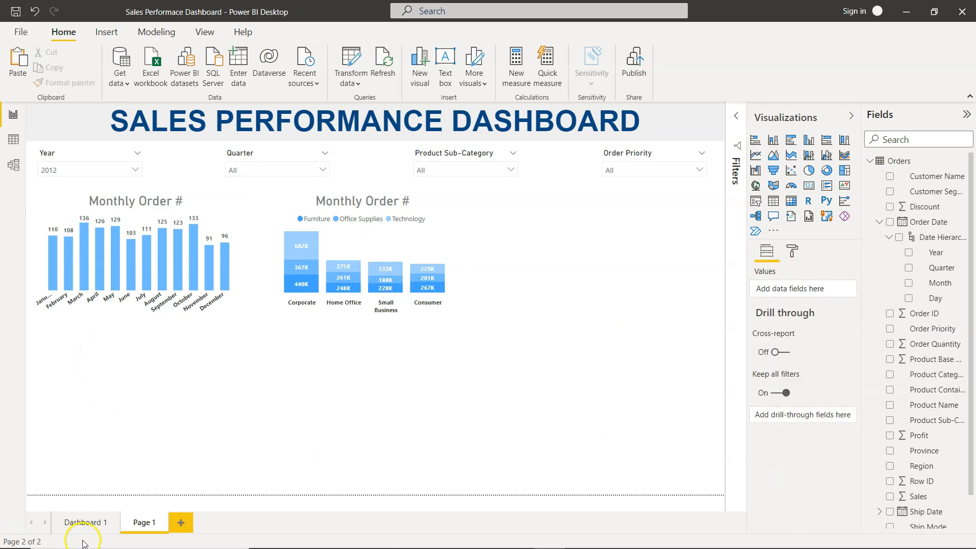
{"action": "left_click", "coordinate": [89, 523]}
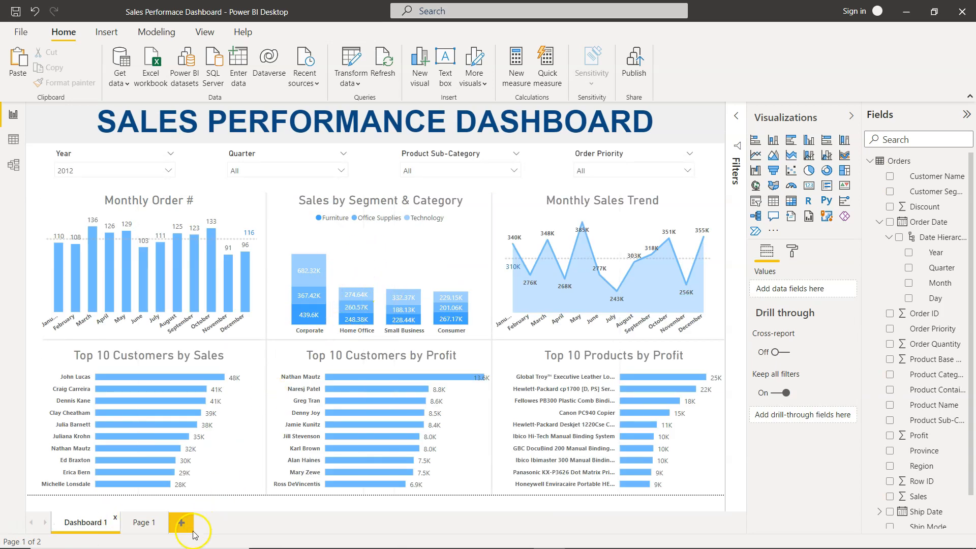
{"action": "left_click", "coordinate": [144, 524]}
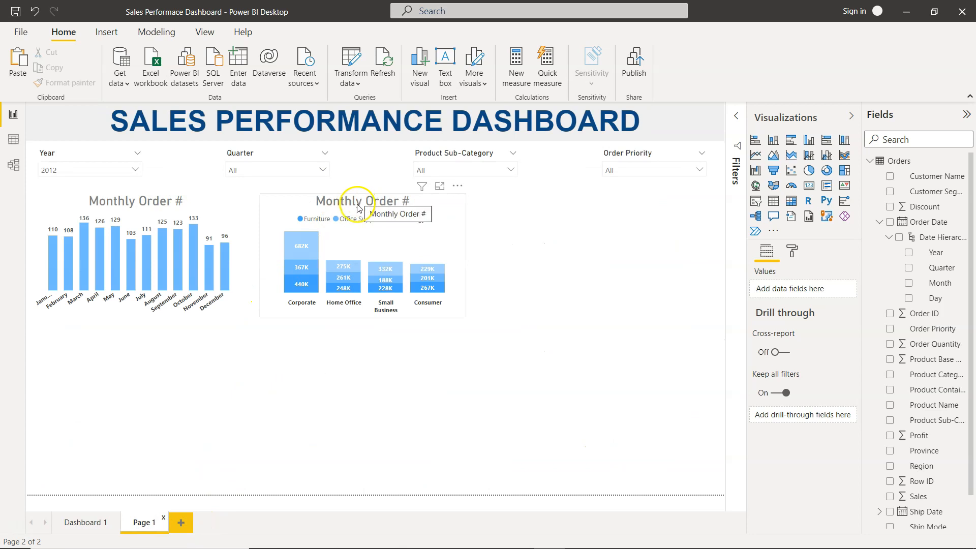
{"action": "left_click", "coordinate": [100, 529]}
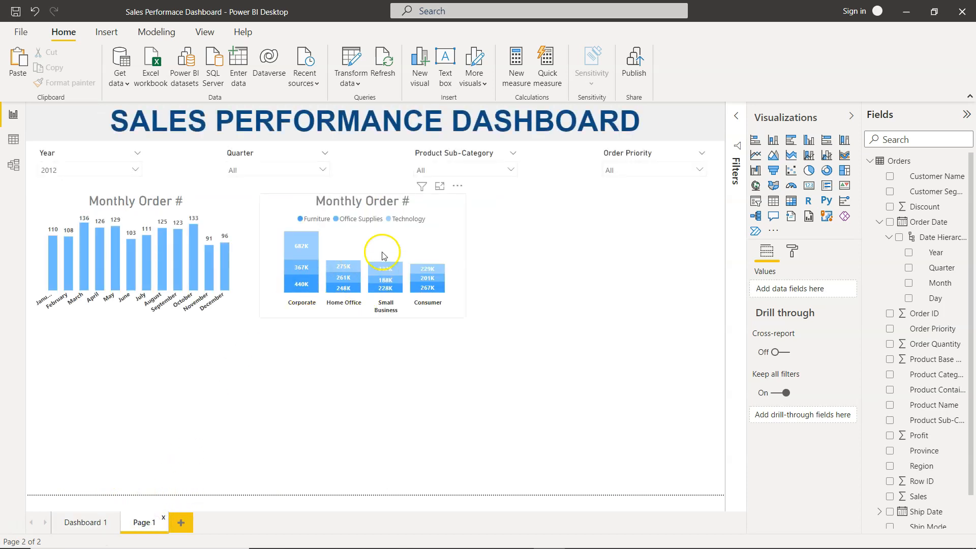
- Change the copied chart's title text to Sales By Segment & Category
{"action": "left_click", "coordinate": [377, 198]}
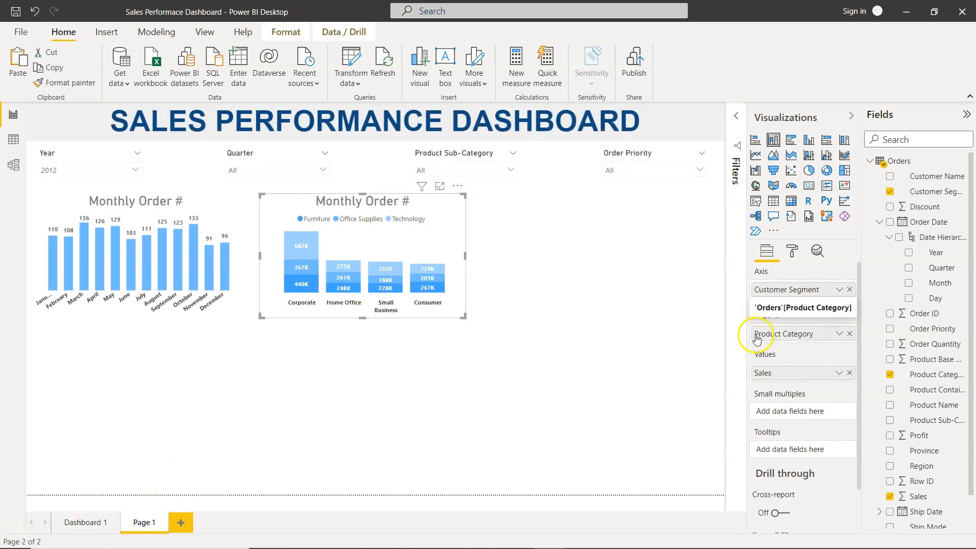
{"action": "left_click", "coordinate": [793, 249]}
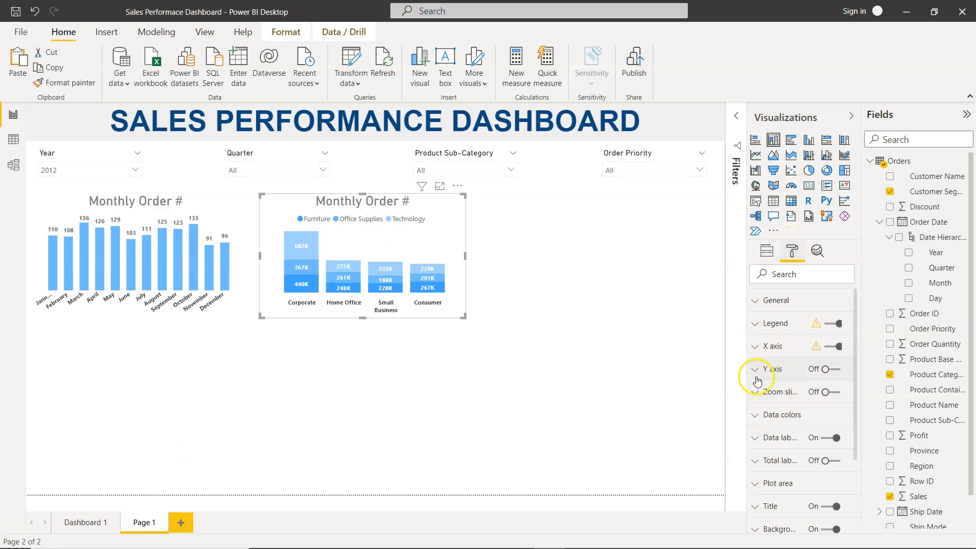
{"action": "left_click", "coordinate": [759, 511]}
{"action": "scroll", "coordinate": [773, 457], "scroll_direction": "down", "scroll_amount": 3}
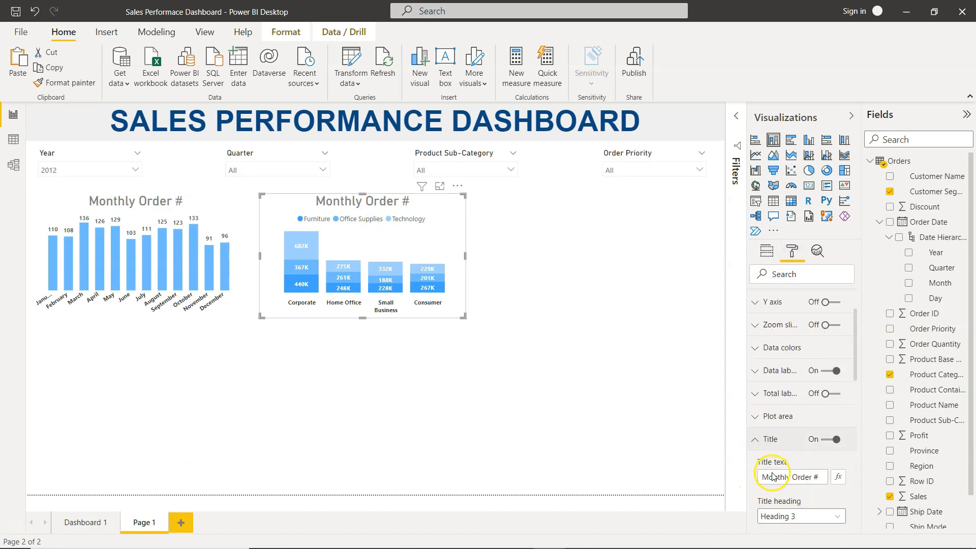
{"action": "double_click", "coordinate": [794, 380]}
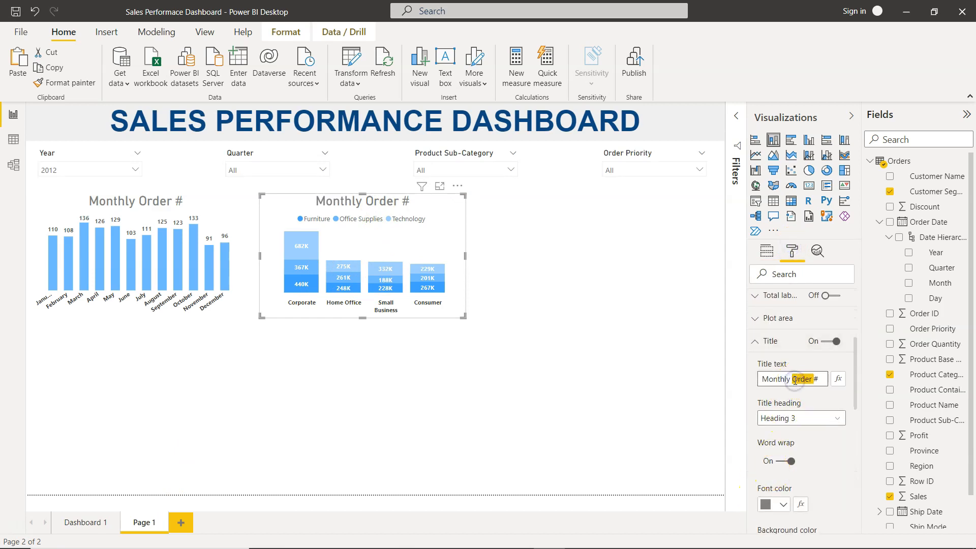
{"action": "type", "text": "Sales By Sege"}
{"action": "key", "text": "BackSpace"}
{"action": "type", "text": "="}
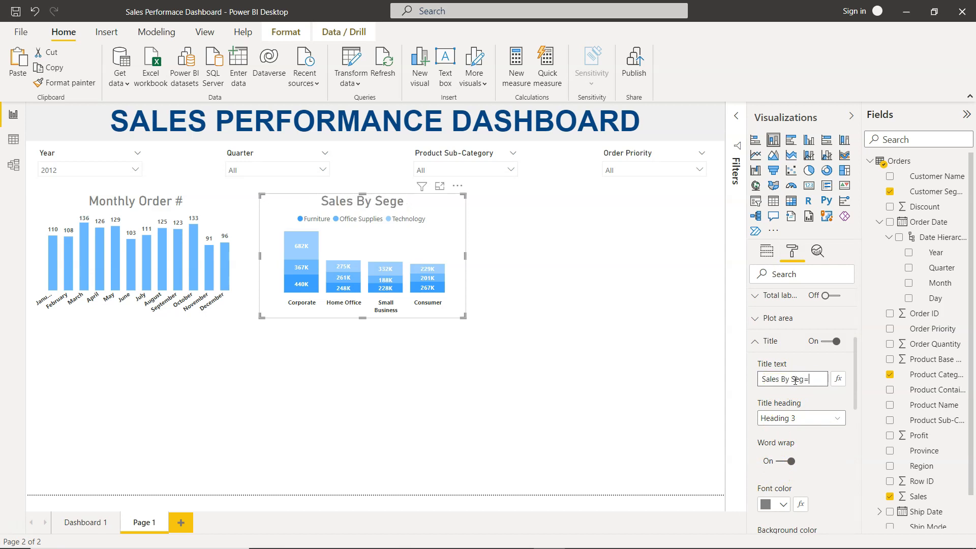
{"action": "type", "text": "ebt "}
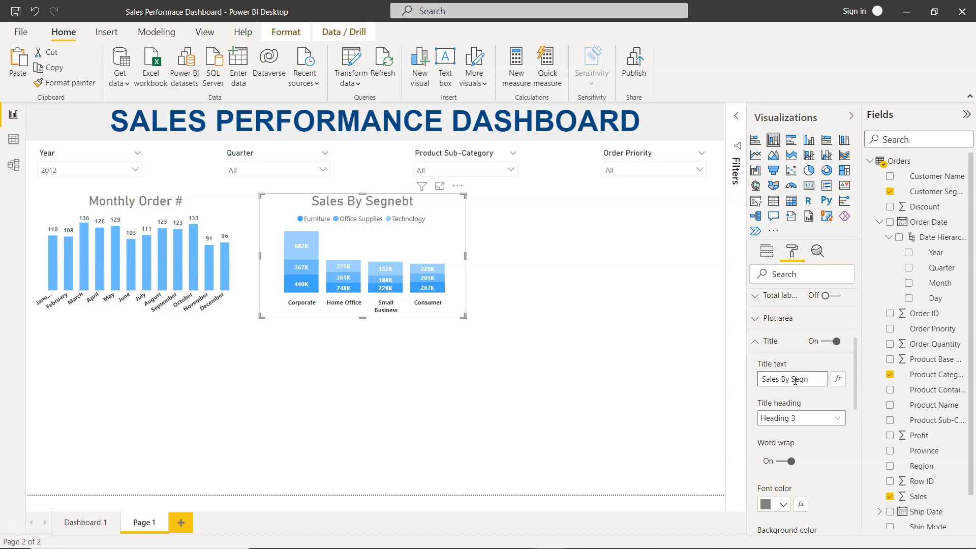
{"action": "type", "text": "e"}
{"action": "type", "text": "ent & Category"}
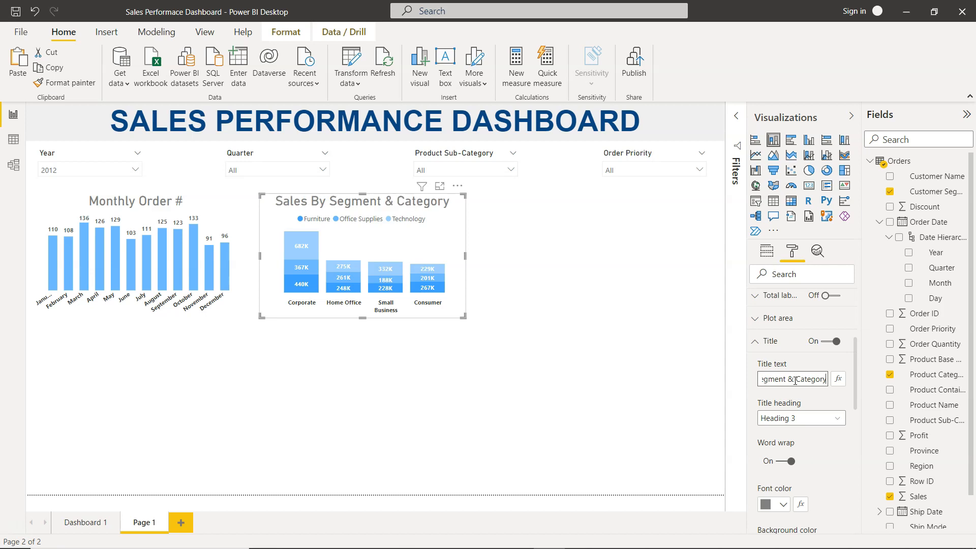
{"action": "left_click", "coordinate": [584, 338]}
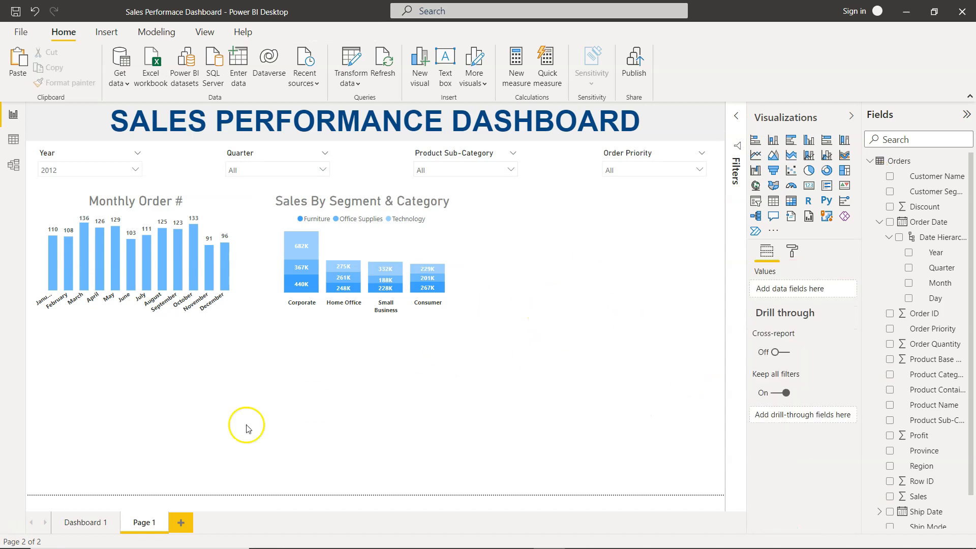
- Compare the rebuilt page with the original Dashboard 1 page
{"action": "left_click", "coordinate": [94, 527]}
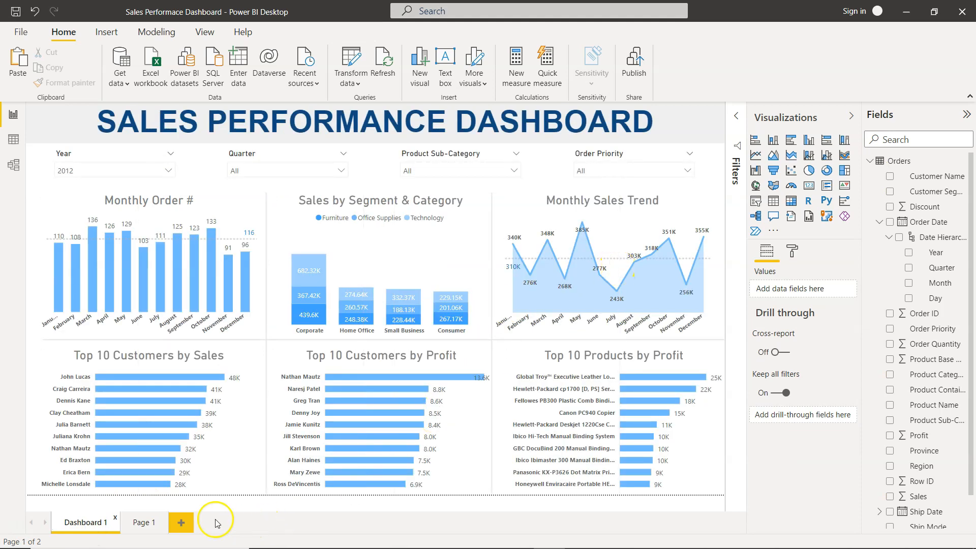
{"action": "left_click", "coordinate": [144, 522]}
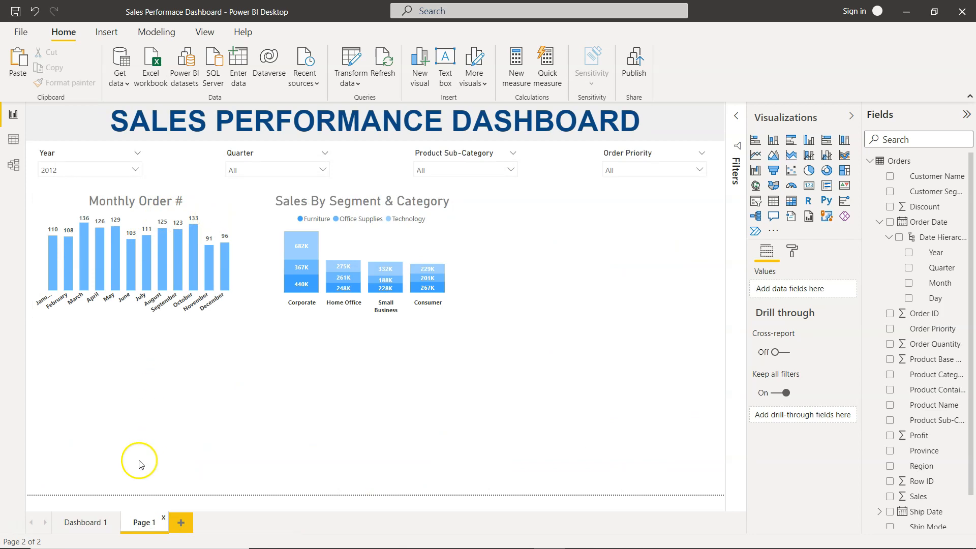
{"action": "left_click", "coordinate": [93, 521]}
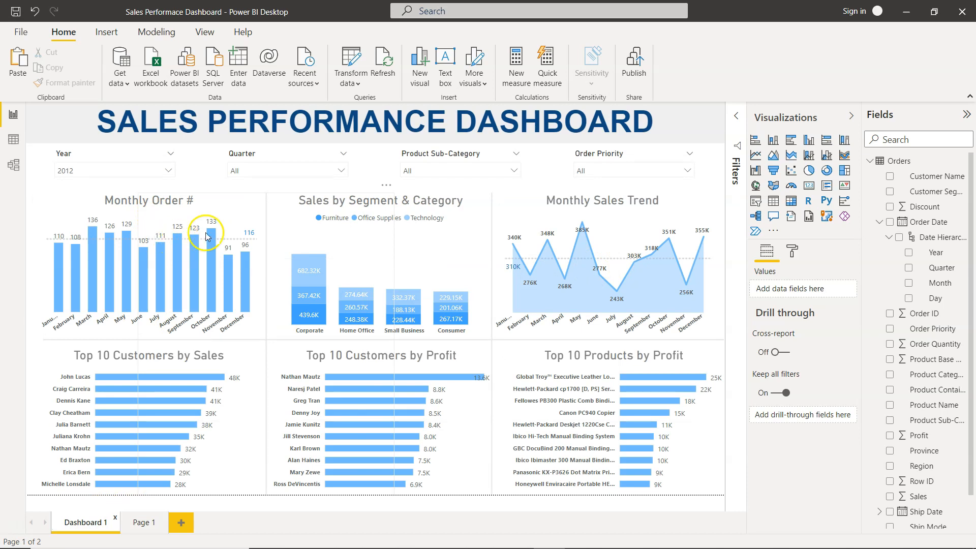
{"action": "left_click", "coordinate": [151, 523]}
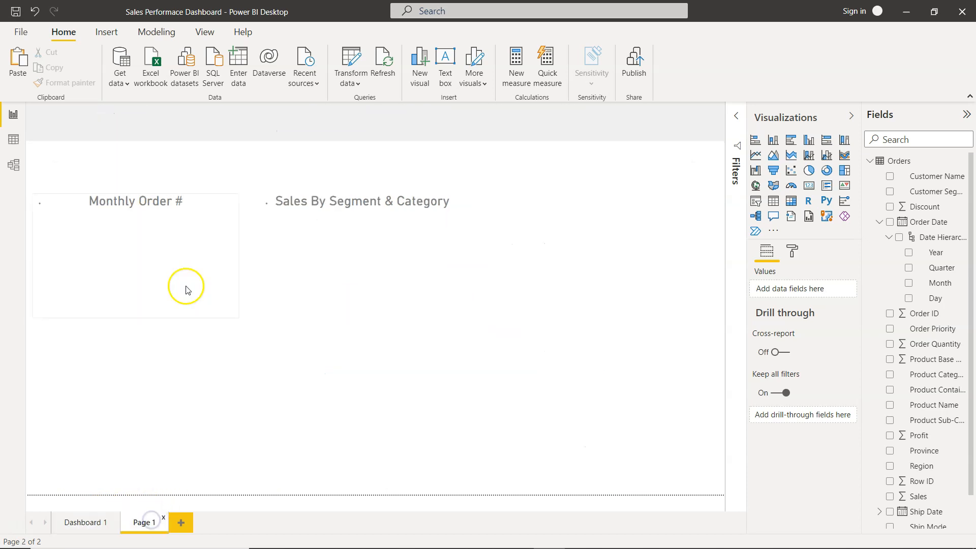
- Compare the rebuilt Monthly Order # chart's analytics settings with the average line on the original Dashboard 1 chart
{"action": "left_click", "coordinate": [212, 214]}
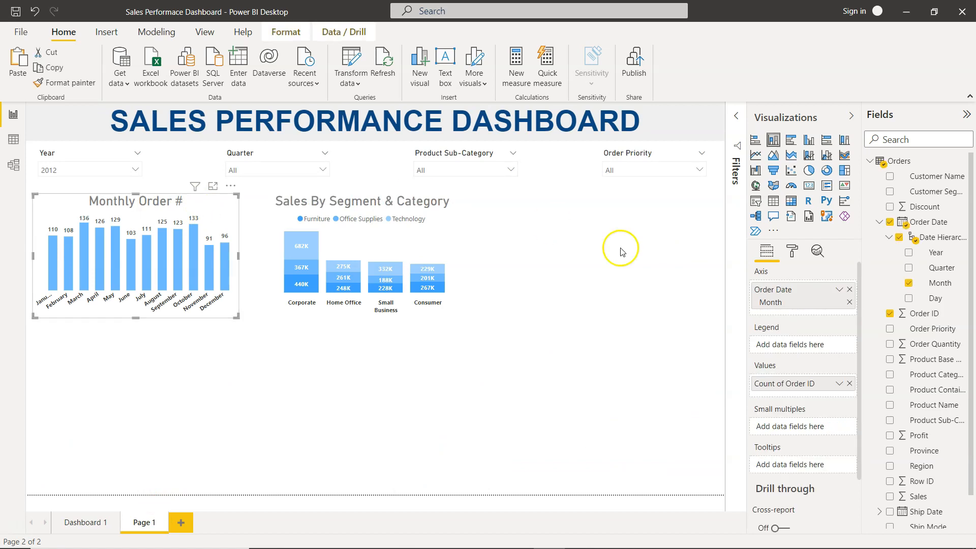
{"action": "left_click", "coordinate": [811, 259]}
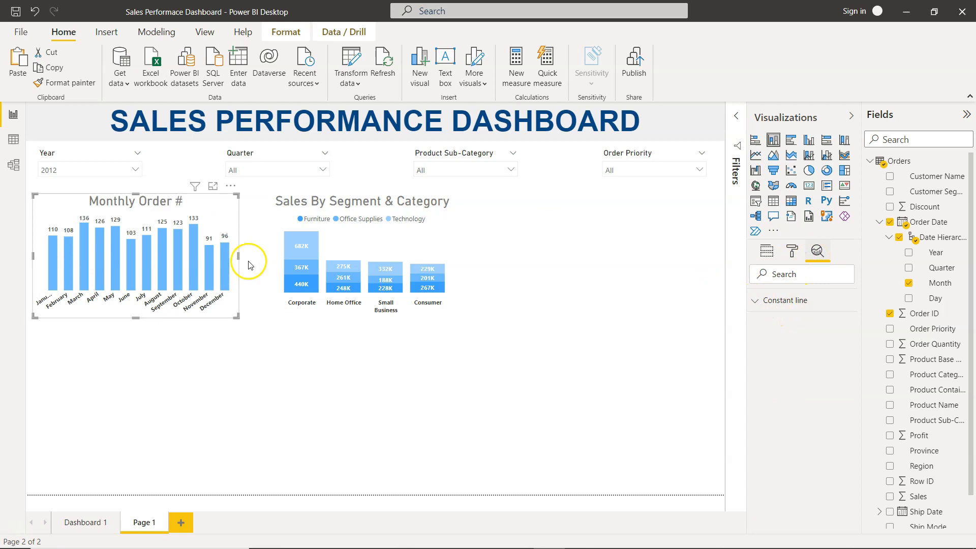
{"action": "left_click", "coordinate": [759, 301]}
{"action": "left_click", "coordinate": [761, 303]}
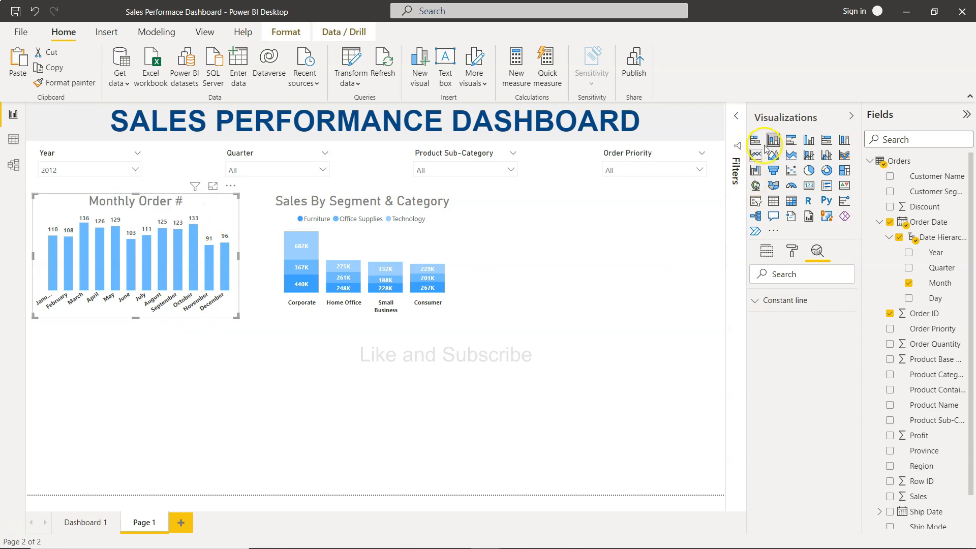
{"action": "left_click", "coordinate": [93, 523]}
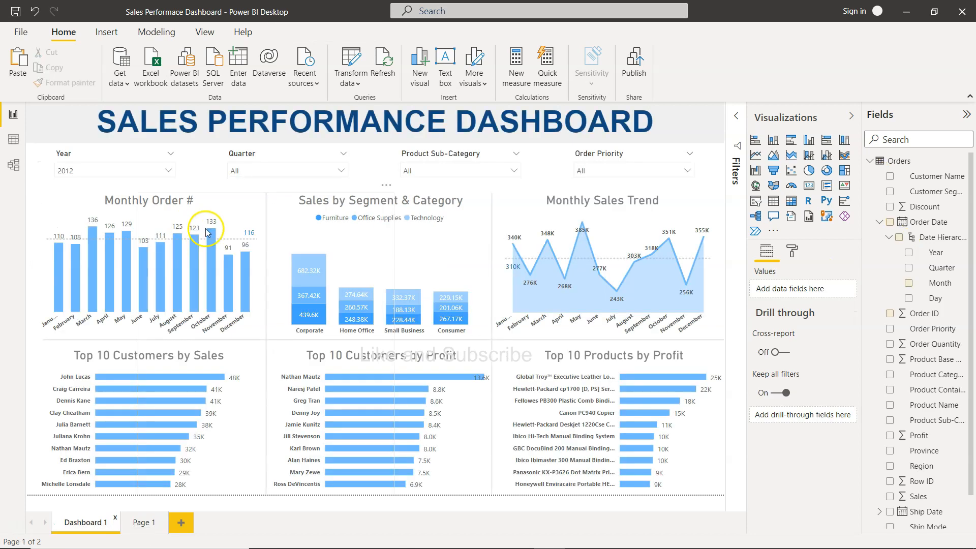
{"action": "left_click", "coordinate": [236, 217]}
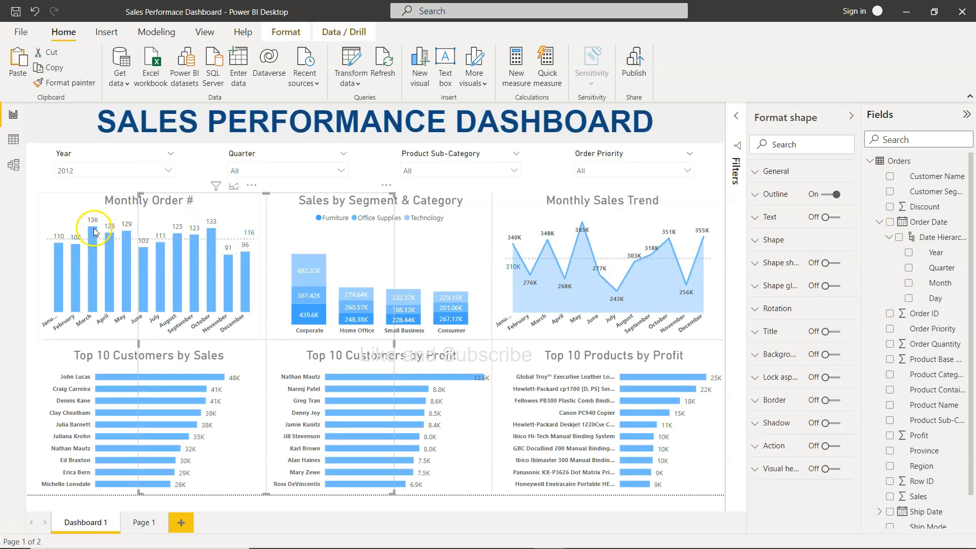
{"action": "left_click", "coordinate": [88, 209]}
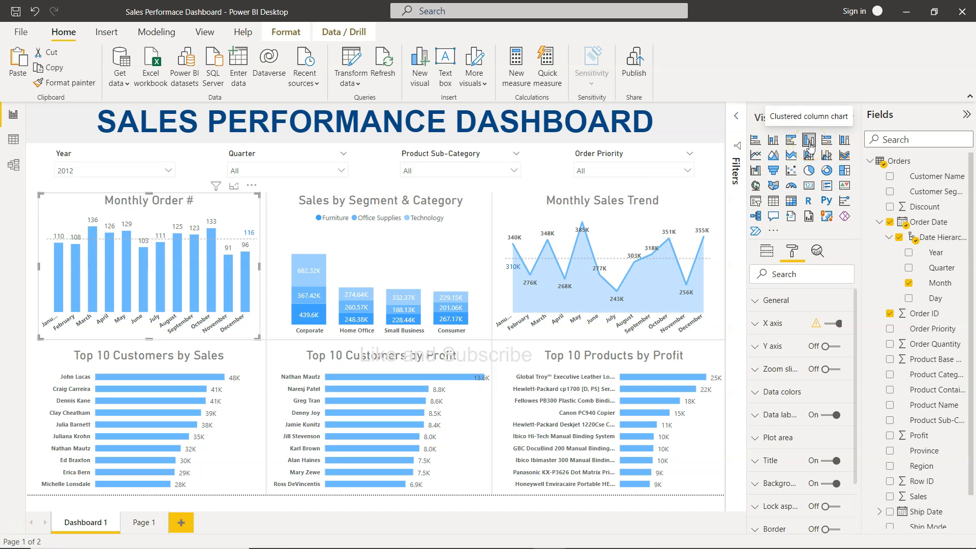
{"action": "left_click", "coordinate": [827, 249]}
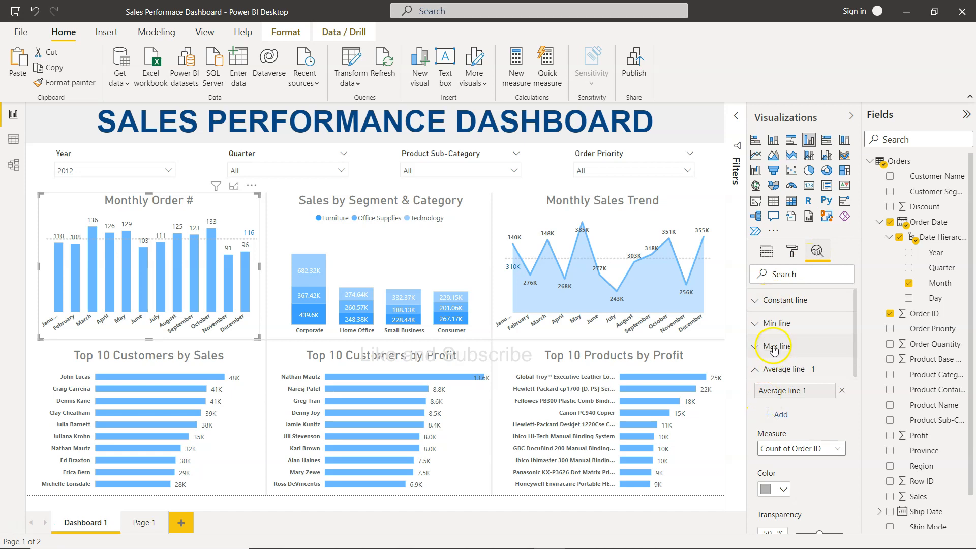
{"action": "left_click", "coordinate": [755, 369]}
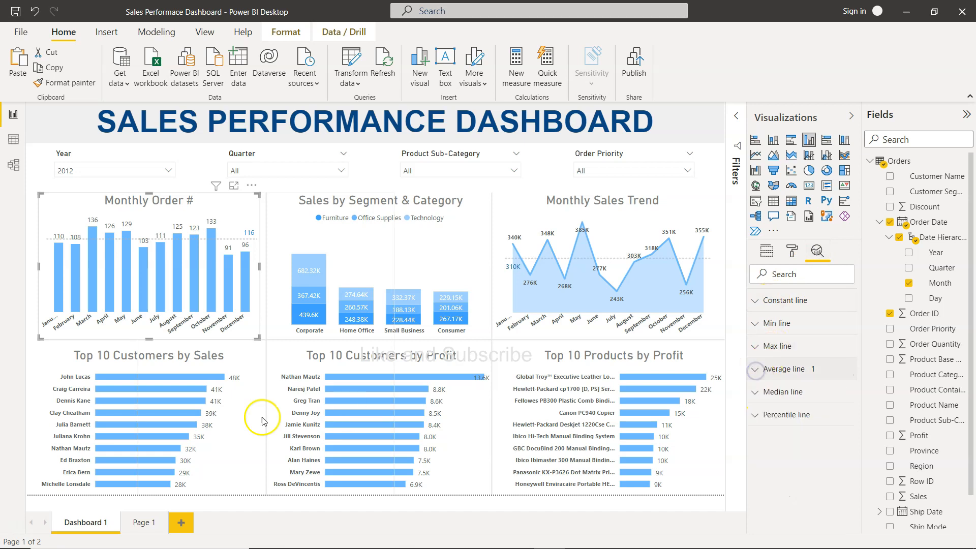
- Add an average line to the Monthly Order # chart on Page 1
{"action": "left_click", "coordinate": [142, 523]}
{"action": "left_click", "coordinate": [211, 218]}
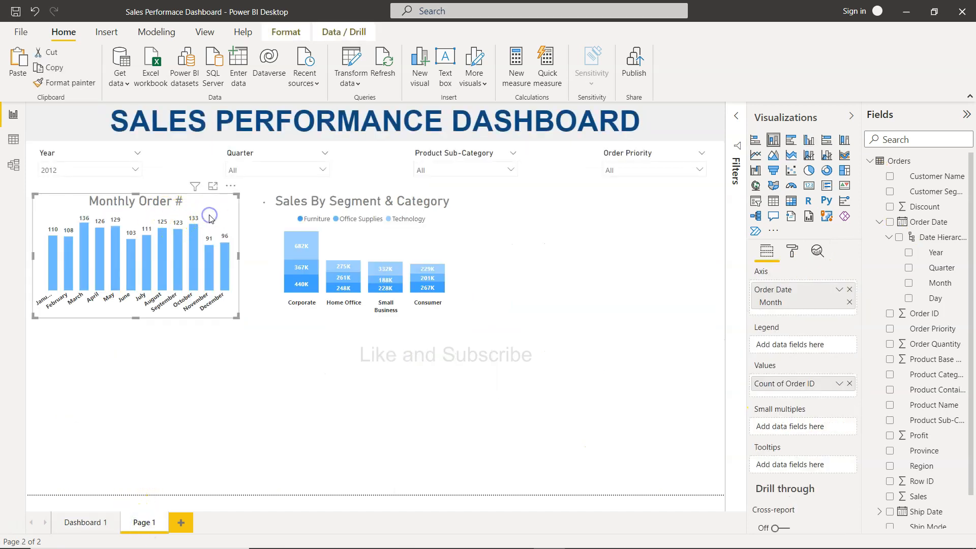
{"action": "left_click", "coordinate": [808, 141]}
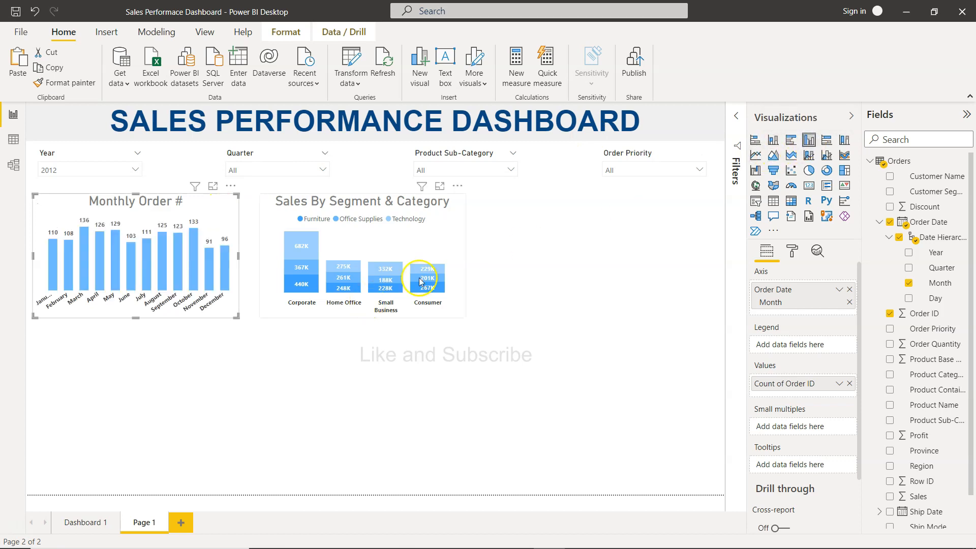
{"action": "left_click", "coordinate": [816, 251]}
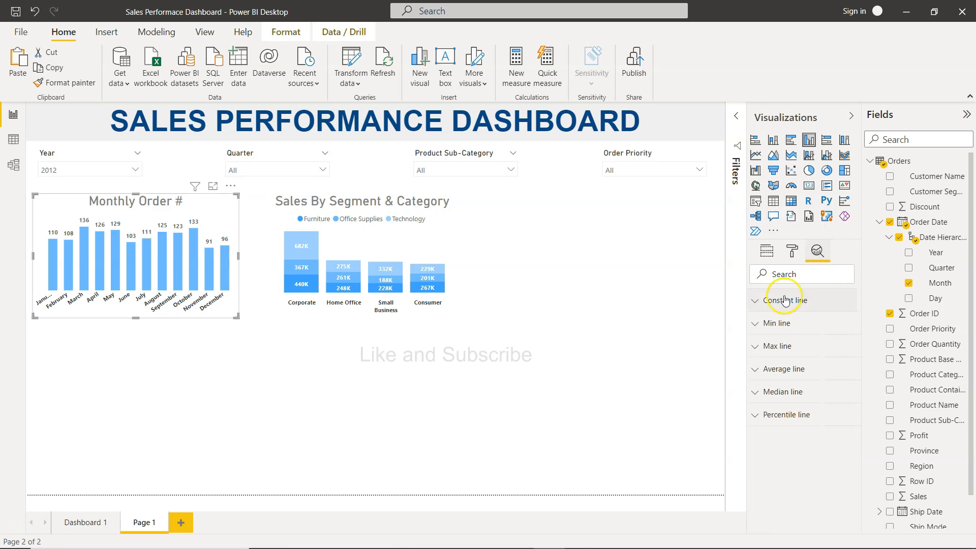
{"action": "left_click", "coordinate": [768, 369]}
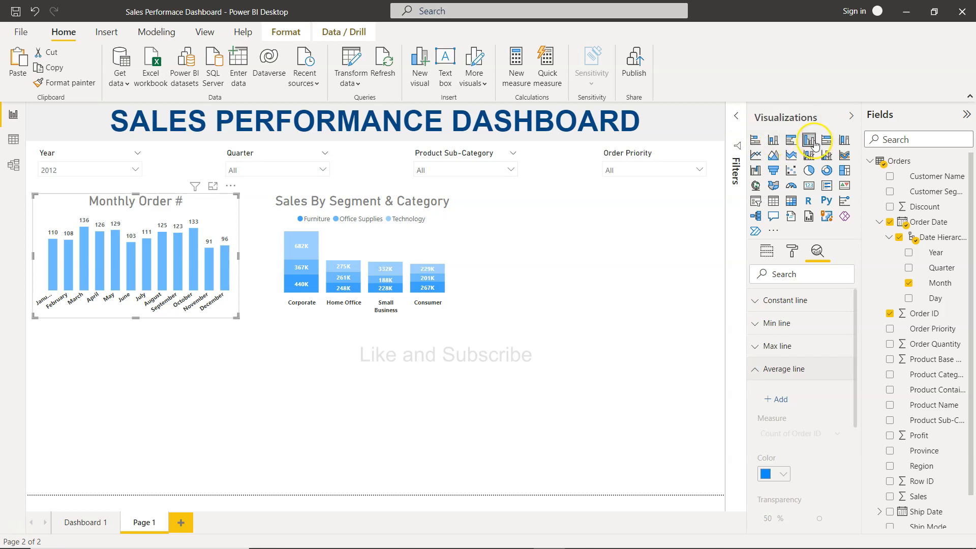
{"action": "left_click", "coordinate": [776, 401]}
{"action": "scroll", "coordinate": [776, 405], "scroll_direction": "down", "scroll_amount": 3}
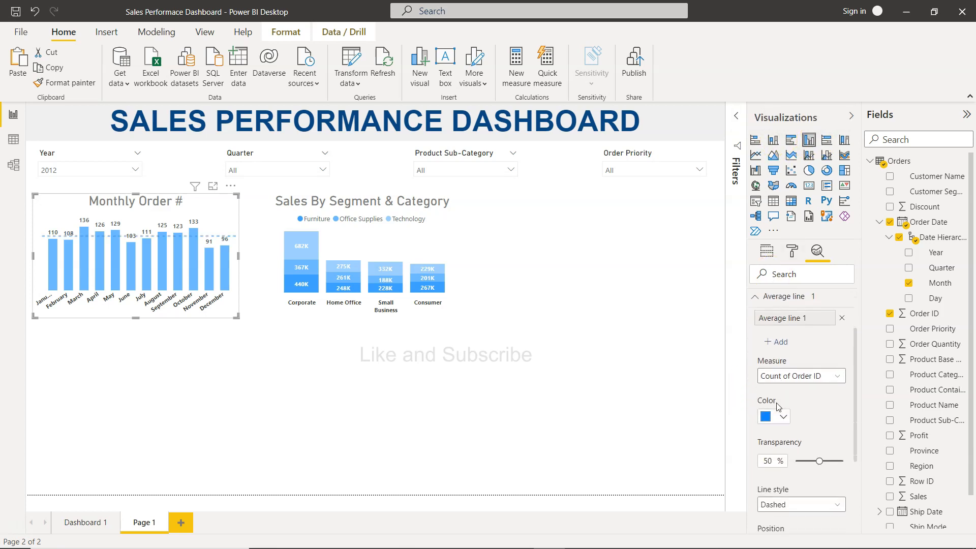
- Set the average line's color to gray
{"action": "left_click", "coordinate": [776, 419]}
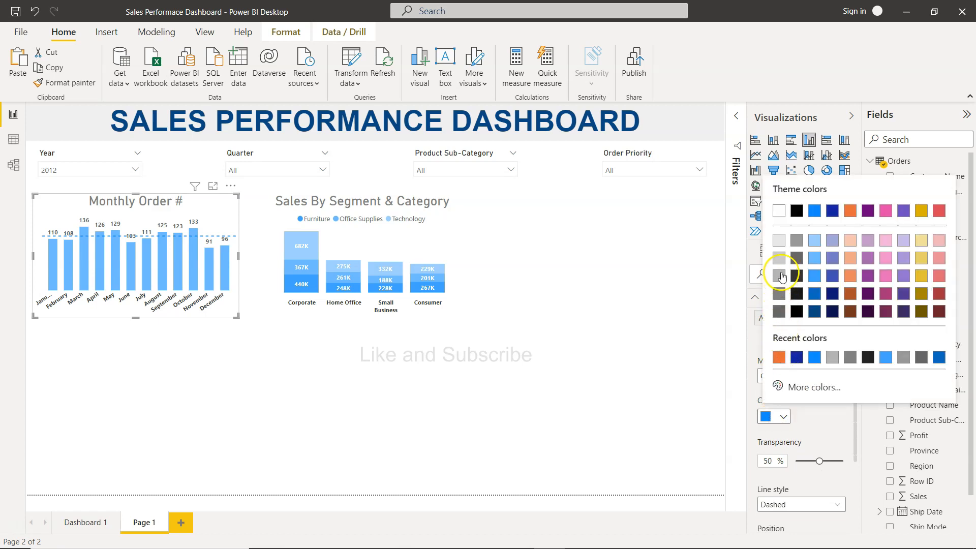
{"action": "left_click", "coordinate": [781, 261]}
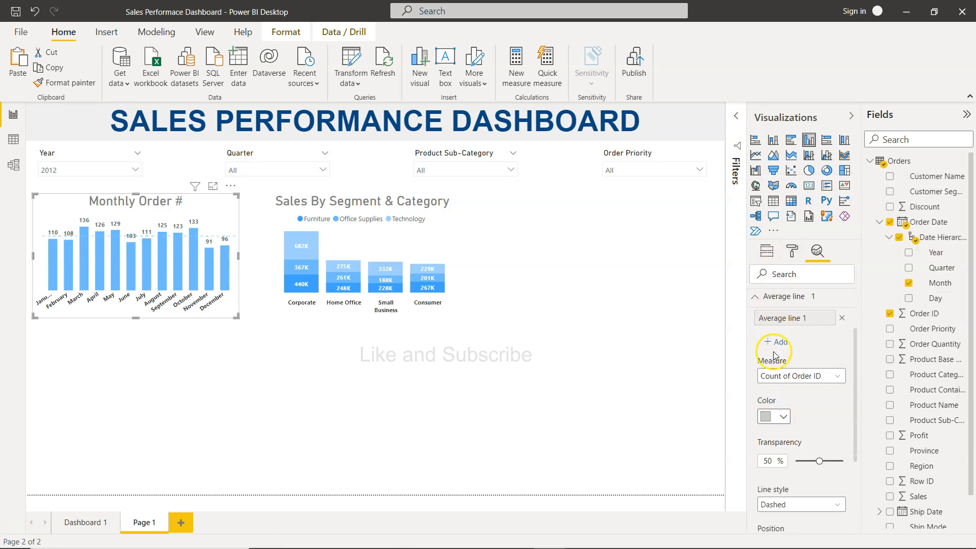
{"action": "left_click", "coordinate": [780, 416]}
{"action": "left_click", "coordinate": [783, 276]}
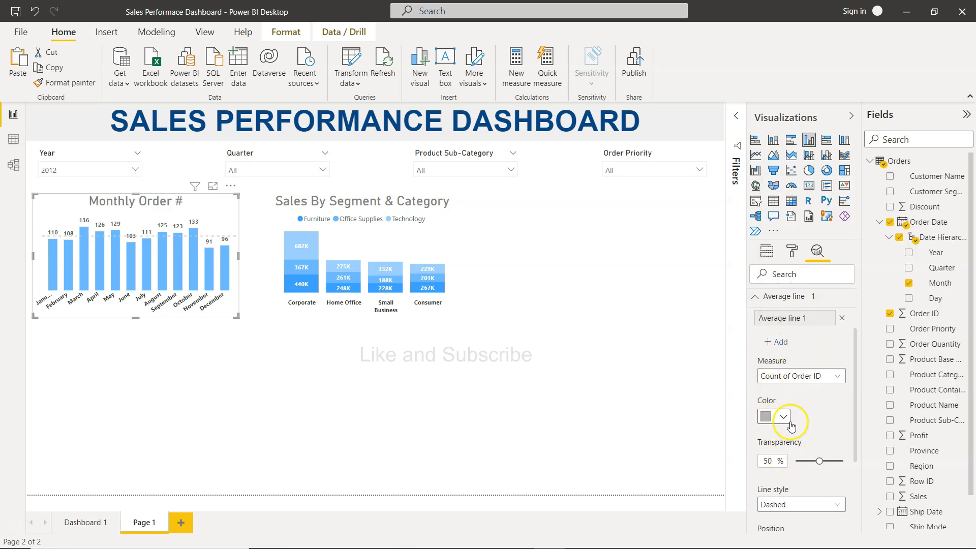
- Set the average line's style to Dotted and its position to Behind
{"action": "scroll", "coordinate": [793, 417], "scroll_direction": "down", "scroll_amount": 3}
{"action": "left_click", "coordinate": [805, 389]}
{"action": "left_click", "coordinate": [805, 426]}
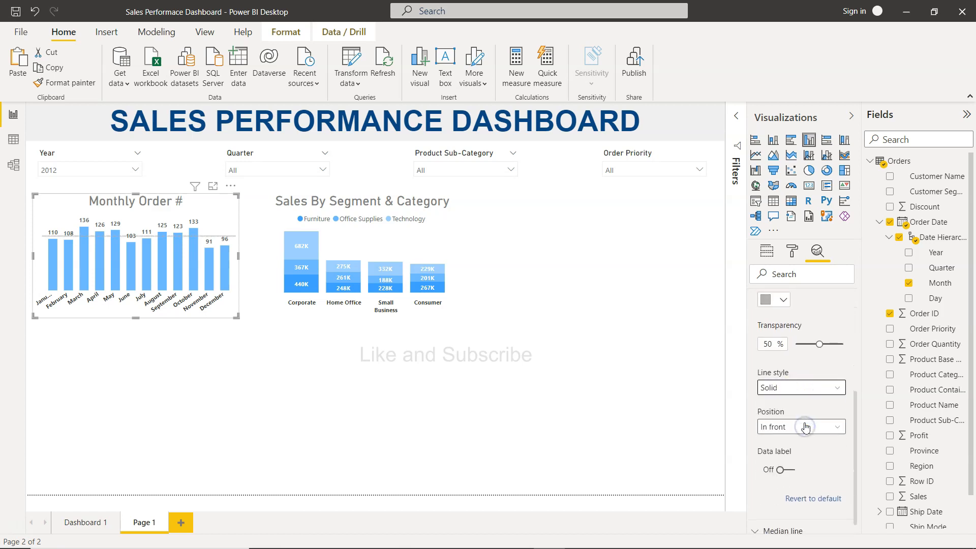
{"action": "left_click", "coordinate": [794, 389]}
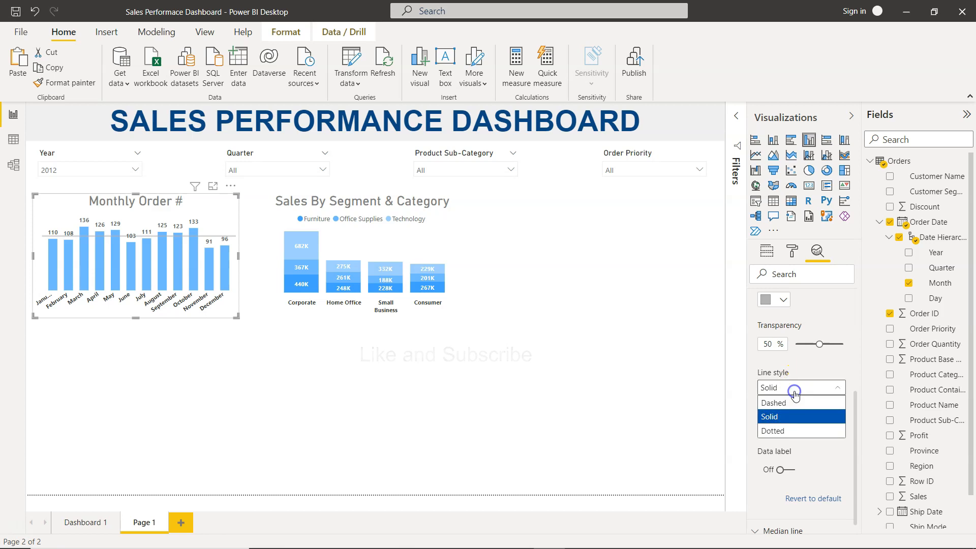
{"action": "left_click", "coordinate": [794, 431]}
{"action": "left_click", "coordinate": [794, 432]}
{"action": "left_click", "coordinate": [799, 444]}
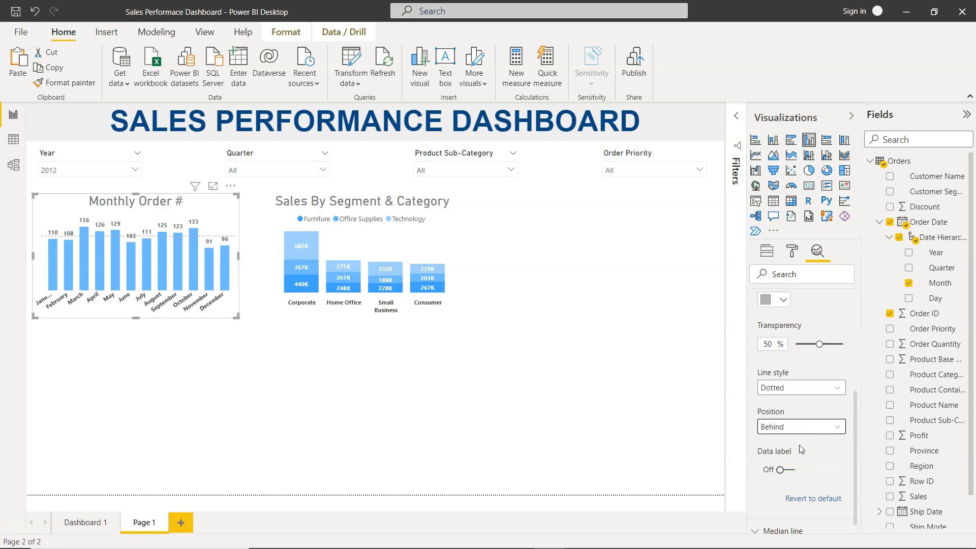
- Turn on the average line's data label and color it dark blue
{"action": "left_click", "coordinate": [790, 469]}
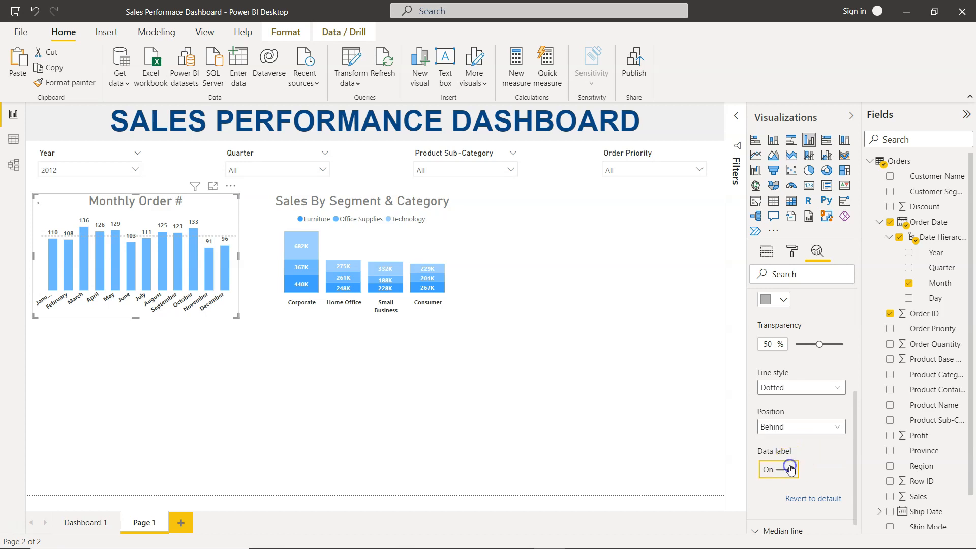
{"action": "scroll", "coordinate": [790, 469], "scroll_direction": "down", "scroll_amount": 3}
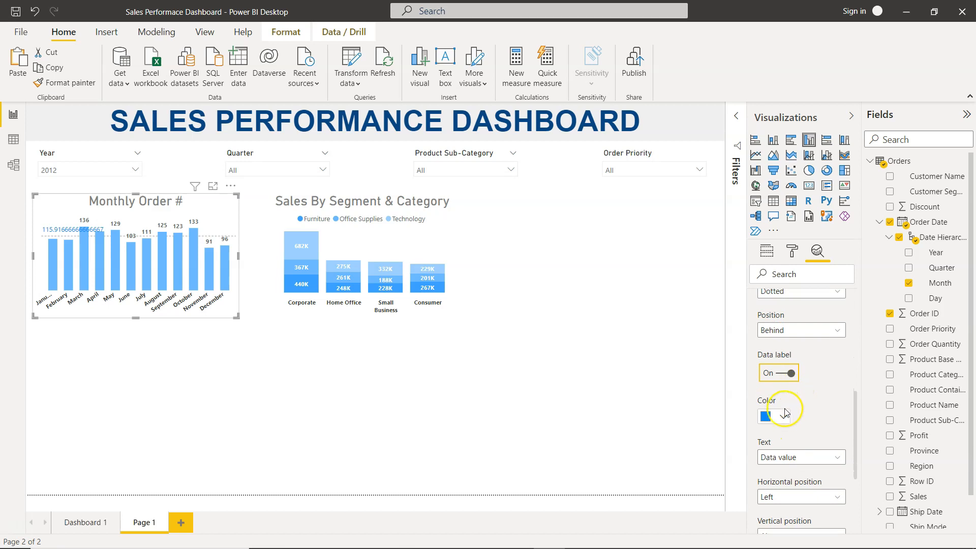
{"action": "left_click", "coordinate": [783, 416]}
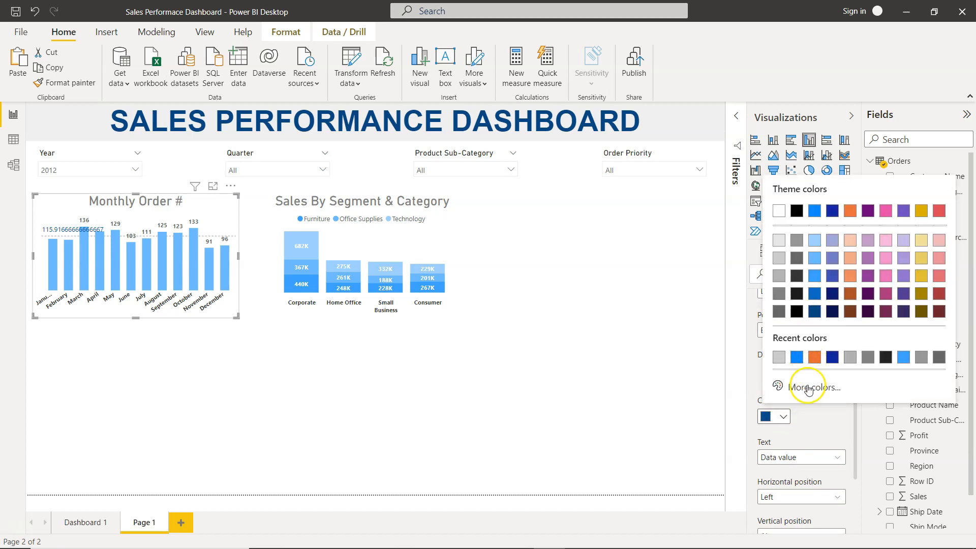
{"action": "left_click", "coordinate": [812, 298]}
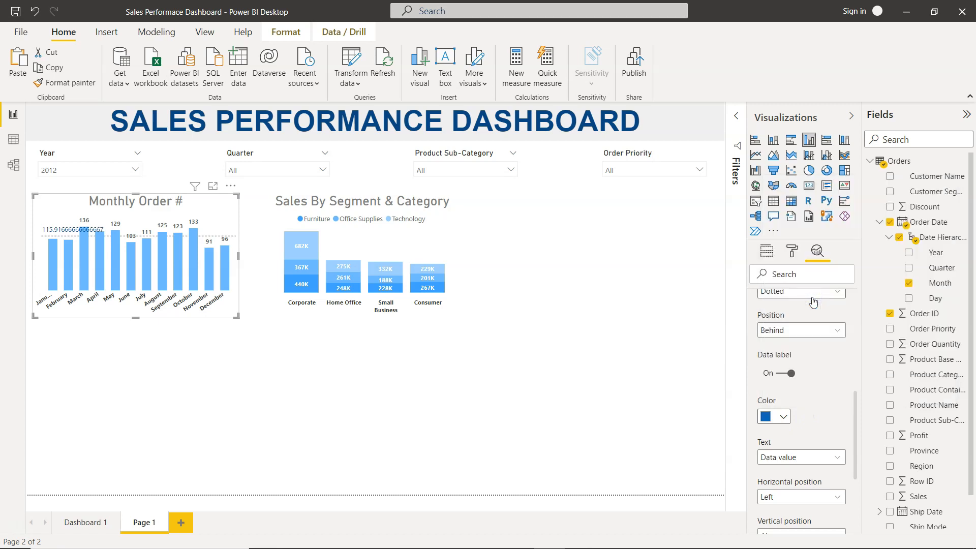
- Review the average line's label text options and compare with the original Dashboard 1 chart
{"action": "scroll", "coordinate": [800, 453], "scroll_direction": "down", "scroll_amount": 3}
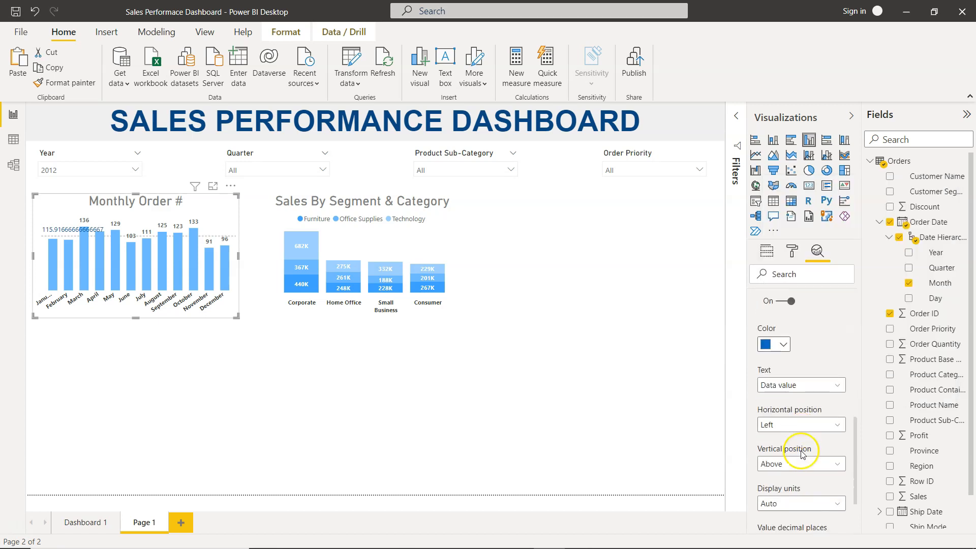
{"action": "left_click", "coordinate": [810, 388]}
{"action": "left_click", "coordinate": [808, 401]}
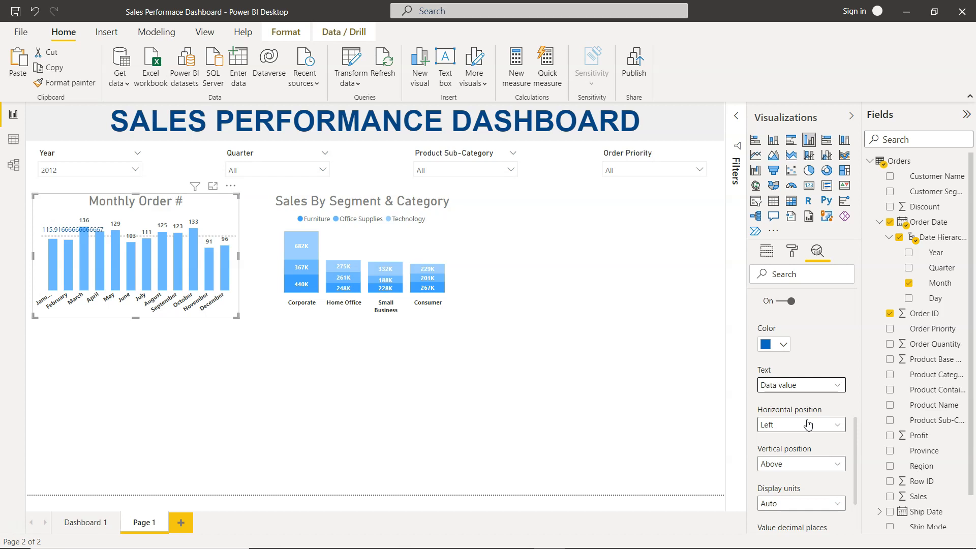
{"action": "scroll", "coordinate": [814, 437], "scroll_direction": "down", "scroll_amount": 4}
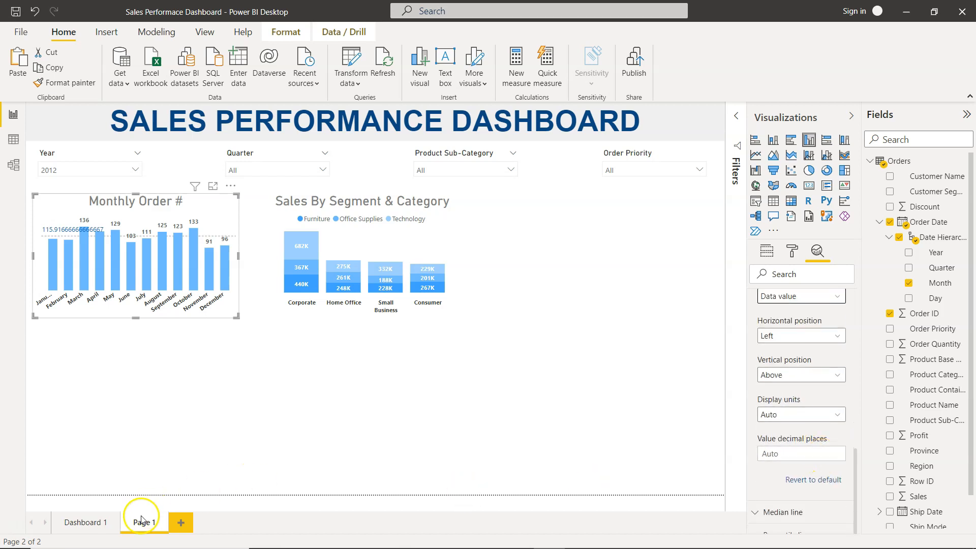
{"action": "left_click", "coordinate": [72, 528]}
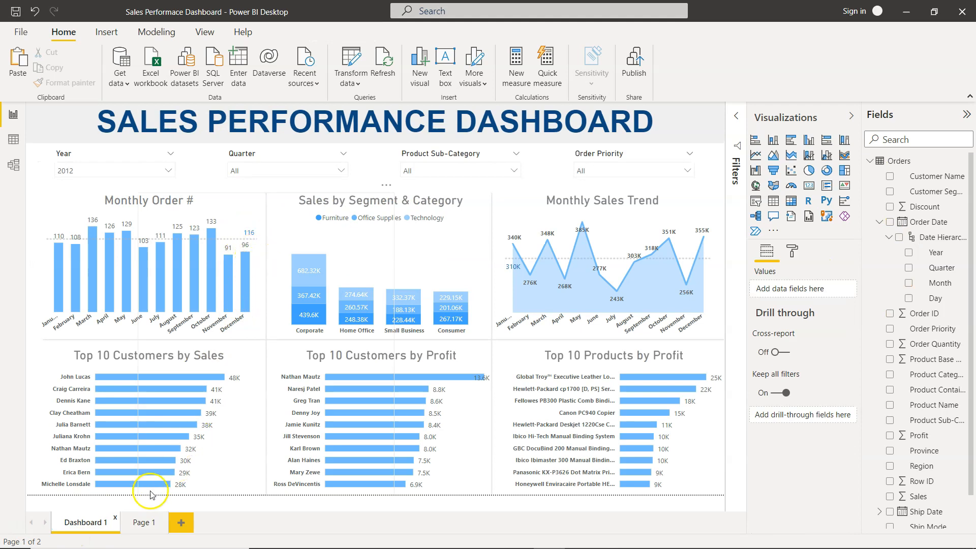
{"action": "left_click", "coordinate": [143, 522]}
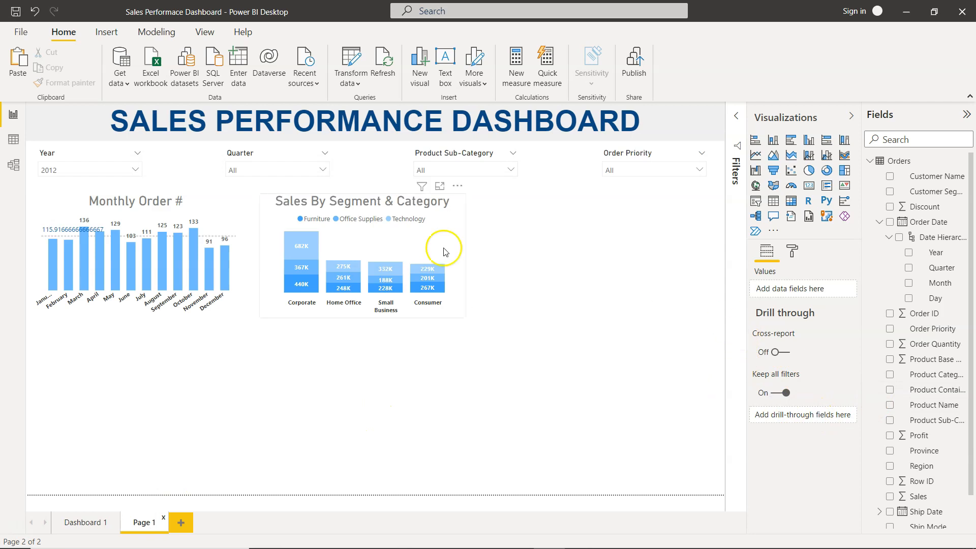
- Set the average line label's decimal places to 0 and its horizontal position to Right
{"action": "left_click", "coordinate": [202, 215]}
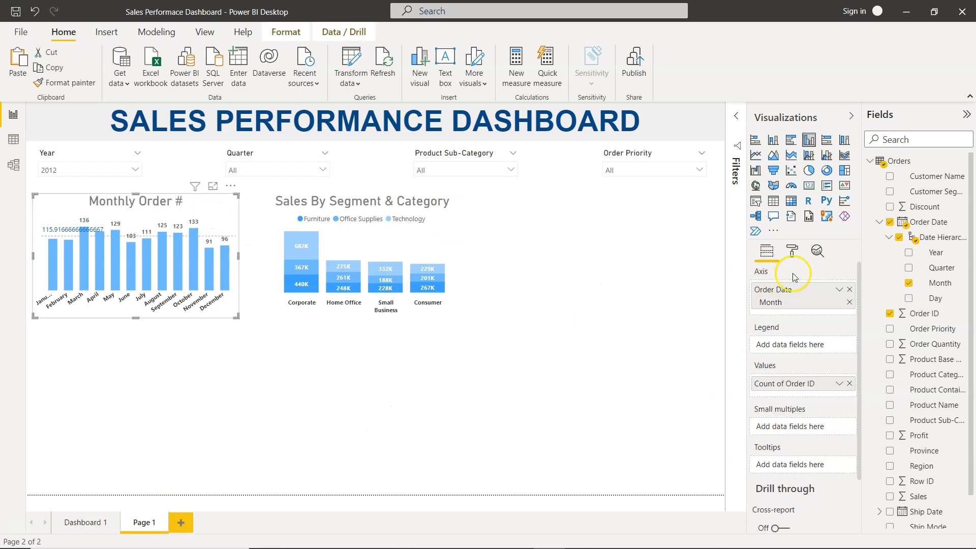
{"action": "left_click", "coordinate": [815, 253]}
{"action": "scroll", "coordinate": [801, 445], "scroll_direction": "down", "scroll_amount": 5}
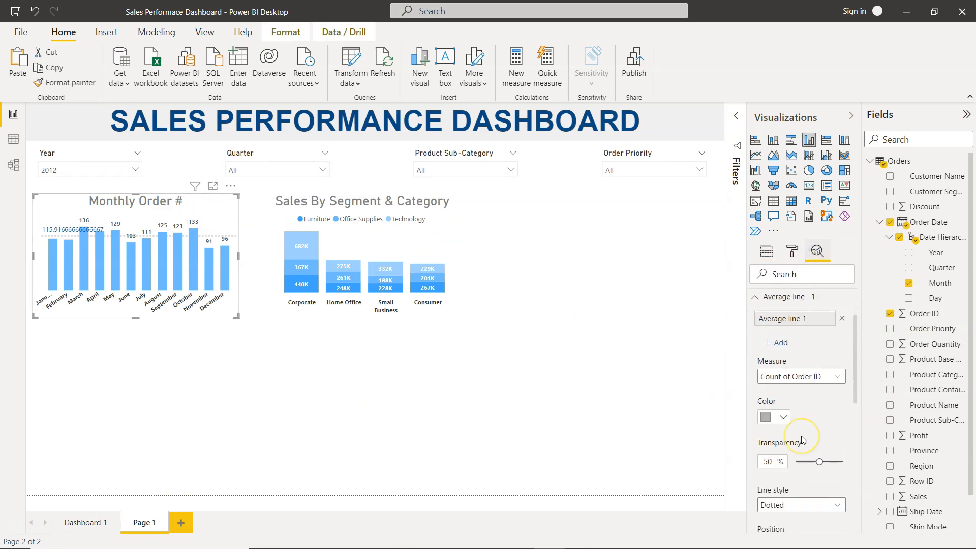
{"action": "scroll", "coordinate": [803, 440], "scroll_direction": "down", "scroll_amount": 6}
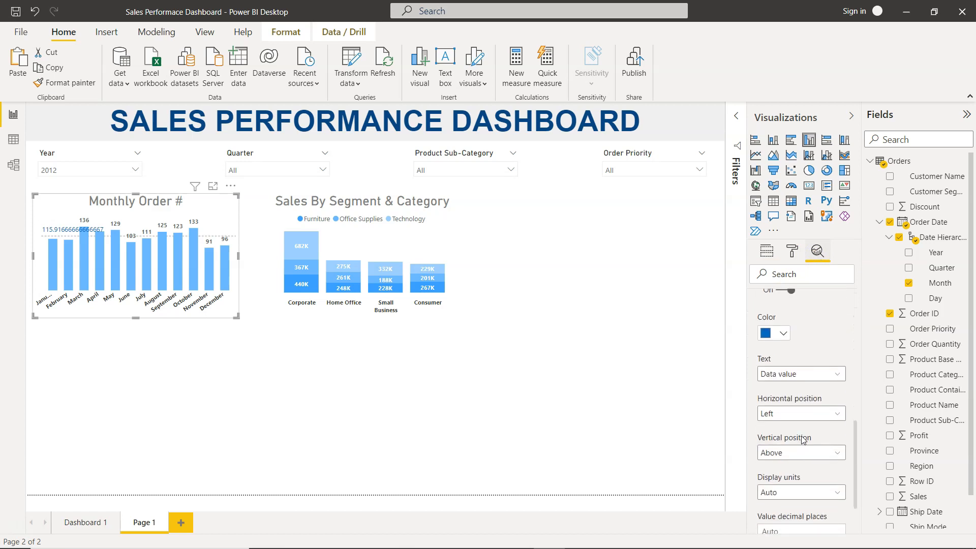
{"action": "scroll", "coordinate": [803, 440], "scroll_direction": "down", "scroll_amount": 1}
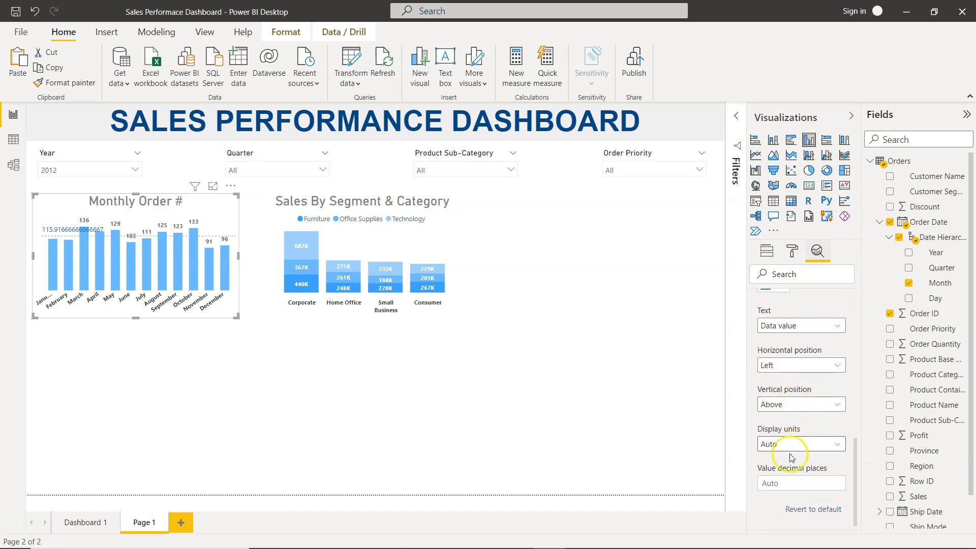
{"action": "left_click", "coordinate": [788, 481]}
{"action": "type", "text": "0"}
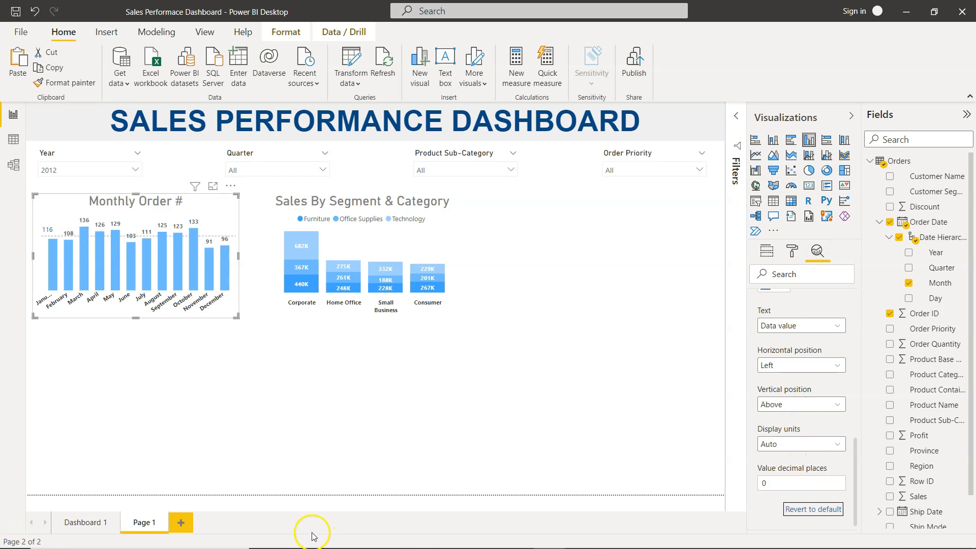
{"action": "left_click", "coordinate": [81, 273]}
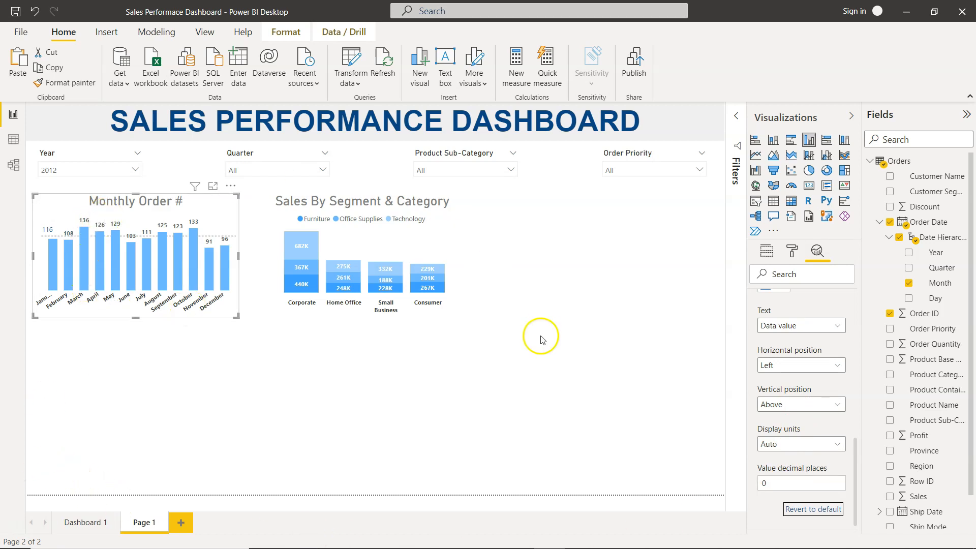
{"action": "left_click", "coordinate": [823, 369]}
{"action": "left_click", "coordinate": [809, 393]}
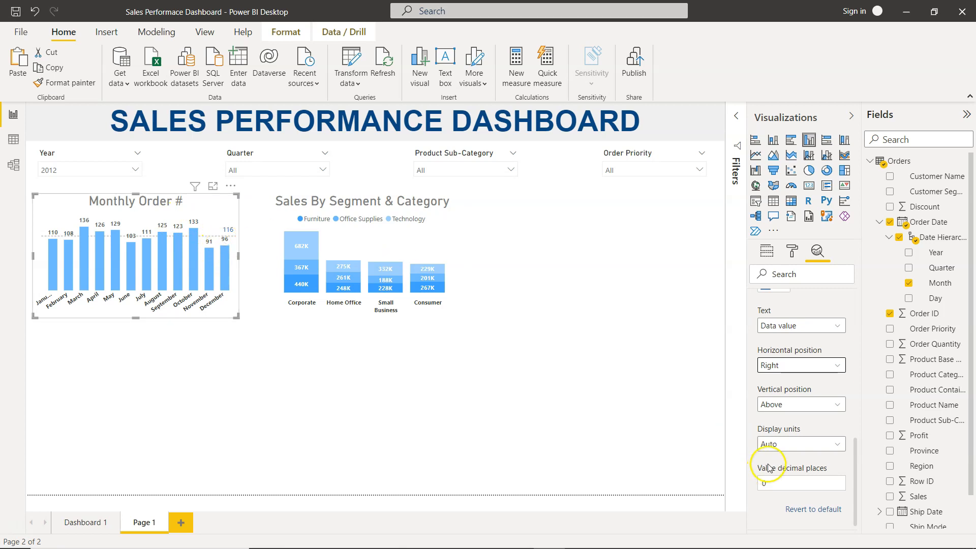
- Recolor the average line's data label to Theme color 1, 25% darker
{"action": "scroll", "coordinate": [783, 462], "scroll_direction": "down", "scroll_amount": 1}
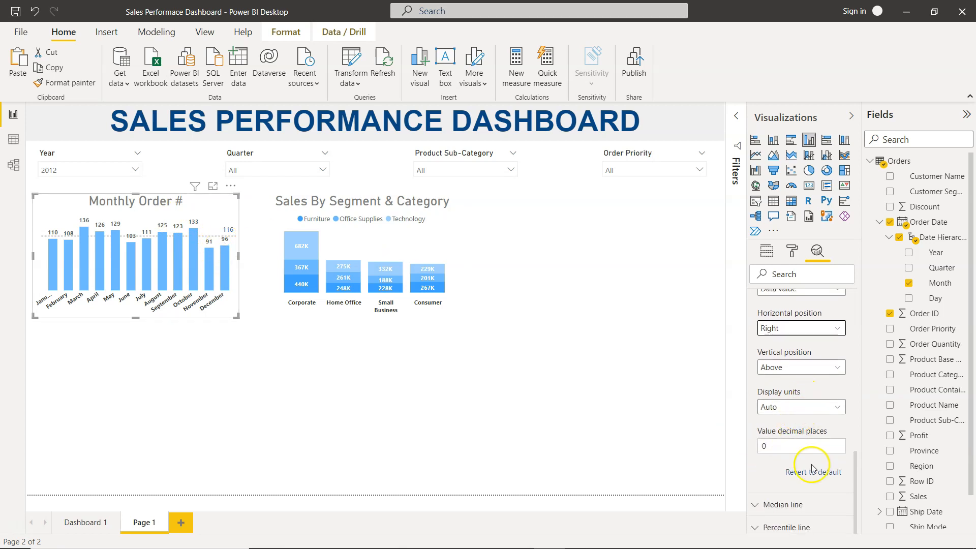
{"action": "scroll", "coordinate": [825, 426], "scroll_direction": "up", "scroll_amount": 5}
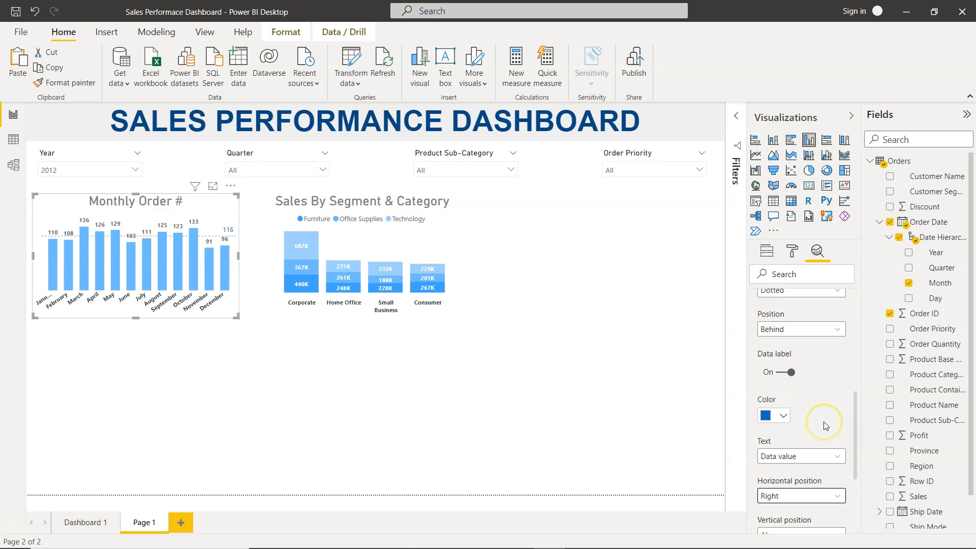
{"action": "scroll", "coordinate": [824, 426], "scroll_direction": "up", "scroll_amount": 4}
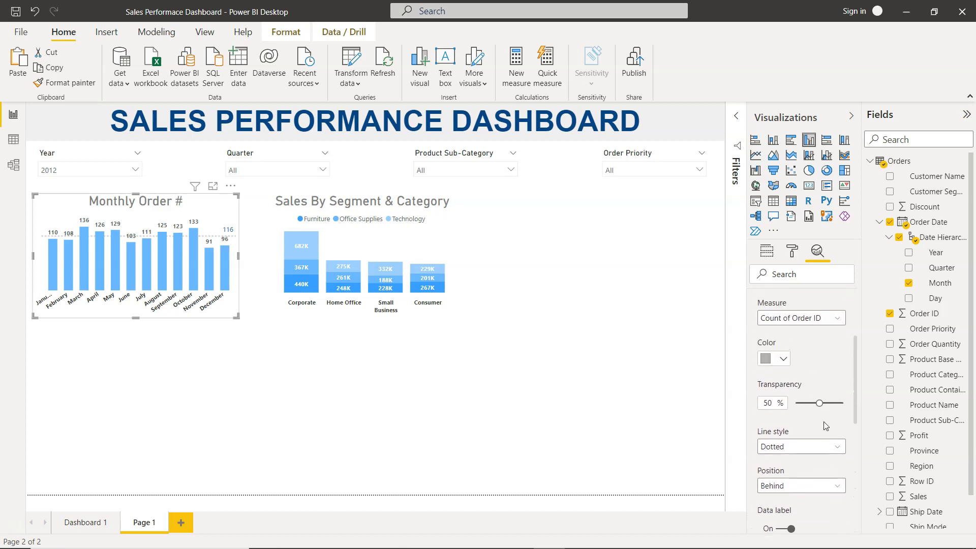
{"action": "scroll", "coordinate": [824, 426], "scroll_direction": "down", "scroll_amount": 4}
{"action": "left_click", "coordinate": [785, 417]}
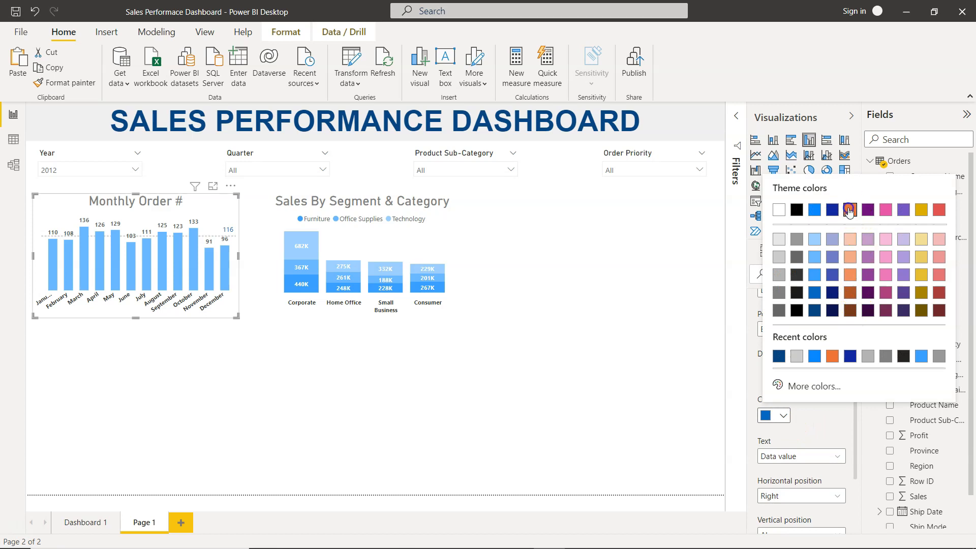
{"action": "left_click", "coordinate": [849, 210]}
{"action": "left_click", "coordinate": [783, 416]}
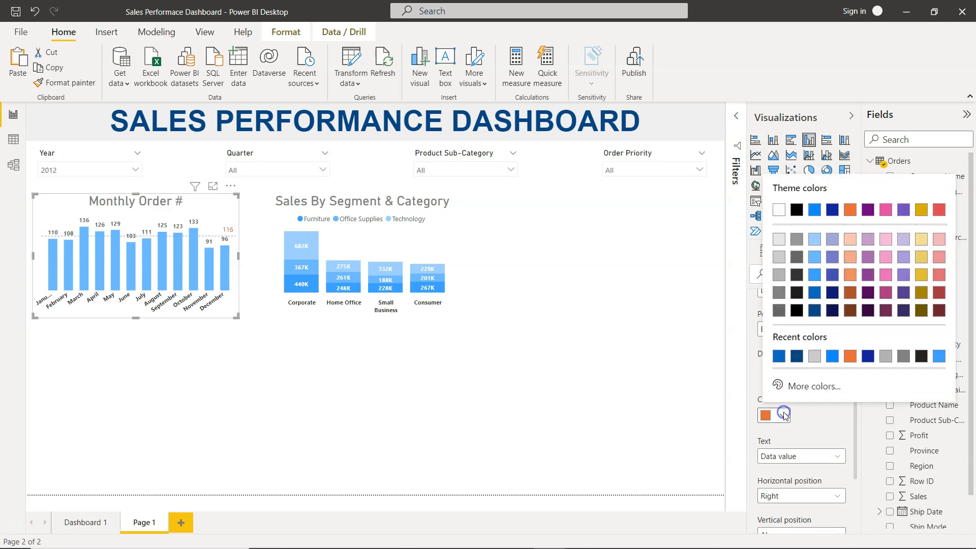
{"action": "left_click", "coordinate": [815, 293]}
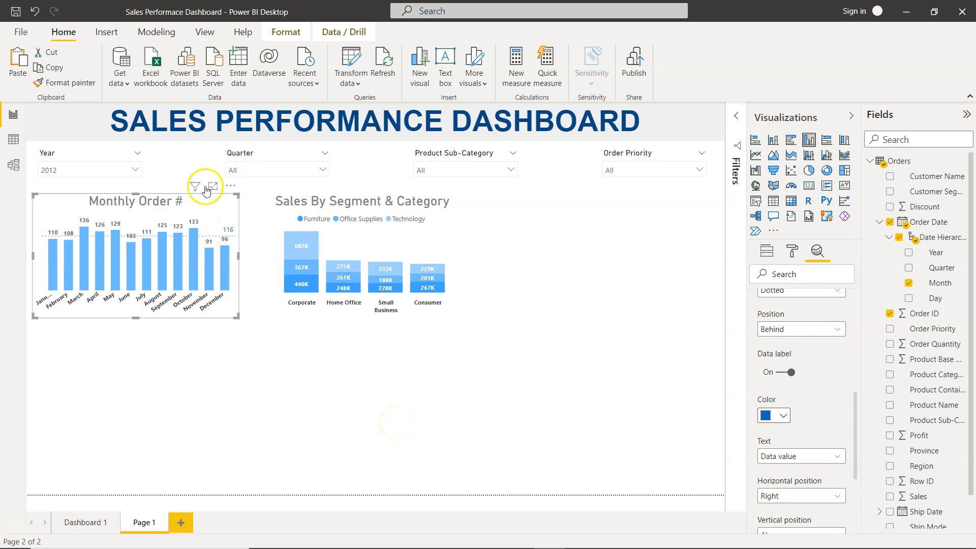
- Duplicate the Monthly Order # chart and place the copy to the right of the Sales By Segment & Category chart
{"action": "left_click", "coordinate": [219, 223]}
{"action": "key", "text": "ctrl+c"}
{"action": "key", "text": "ctrl+v"}
{"action": "left_click_drag", "start_coordinate": [224, 223], "coordinate": [688, 218]}
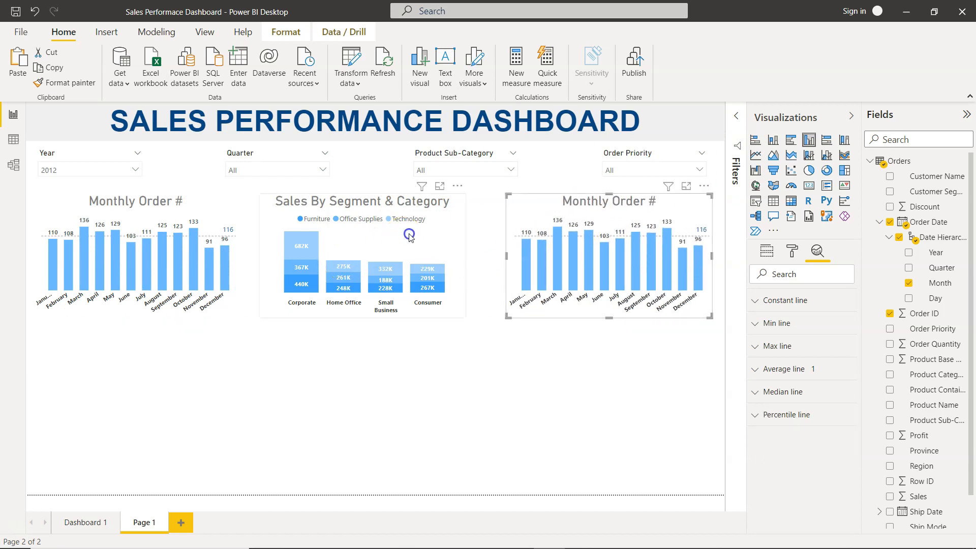
- Adjust the positions and widths of the three charts so they sit evenly spaced across the row
{"action": "left_click_drag", "start_coordinate": [409, 236], "coordinate": [415, 237]}
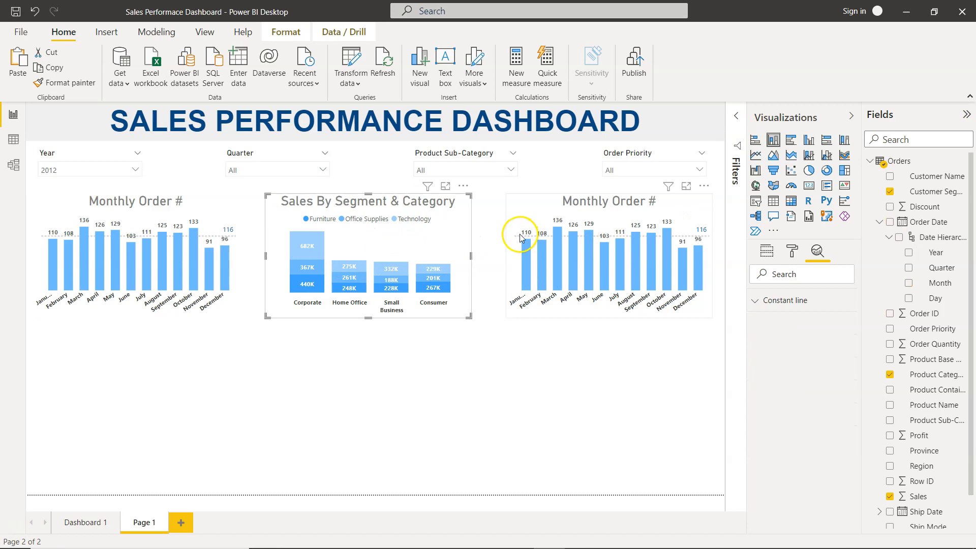
{"action": "left_click_drag", "start_coordinate": [506, 254], "coordinate": [498, 255]}
{"action": "left_click", "coordinate": [448, 242]}
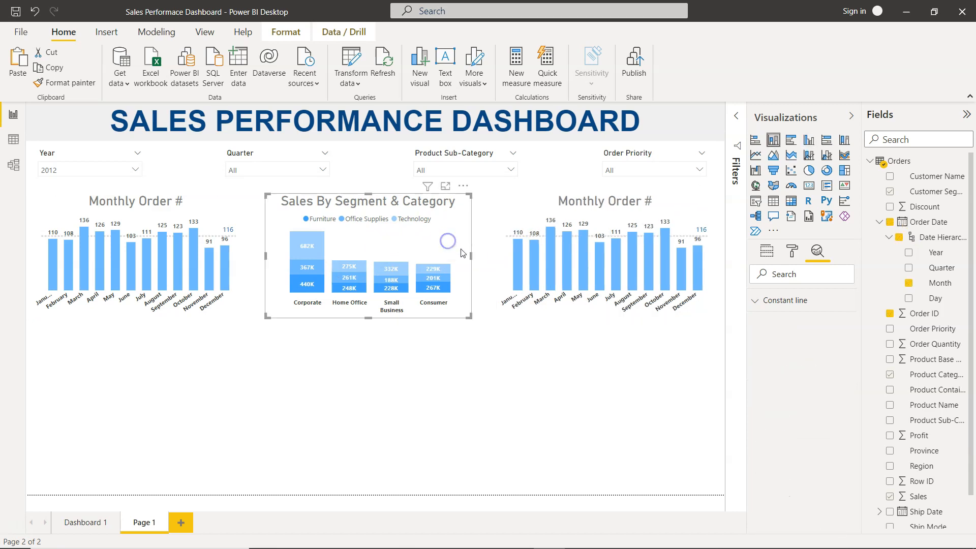
{"action": "left_click", "coordinate": [237, 249]}
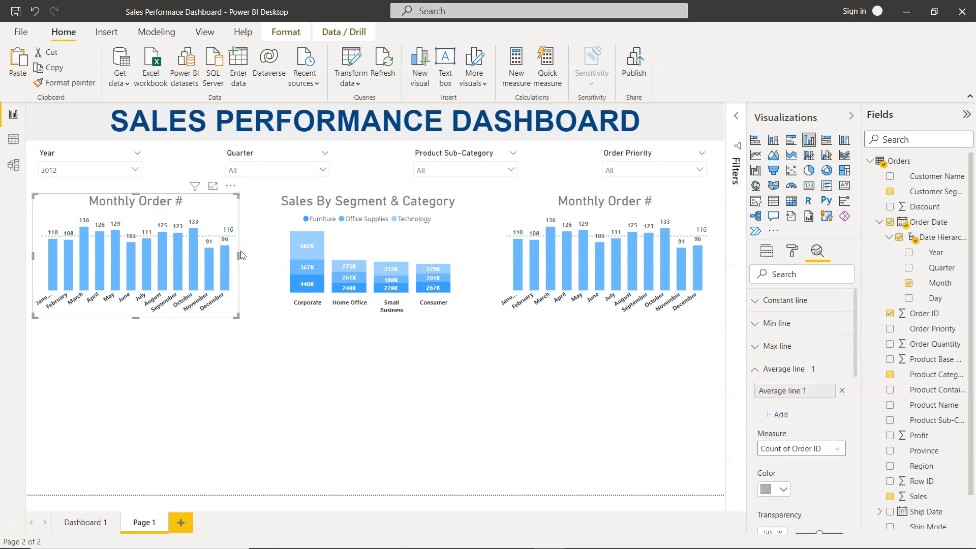
{"action": "left_click_drag", "start_coordinate": [239, 256], "coordinate": [246, 255]}
{"action": "left_click", "coordinate": [437, 252]}
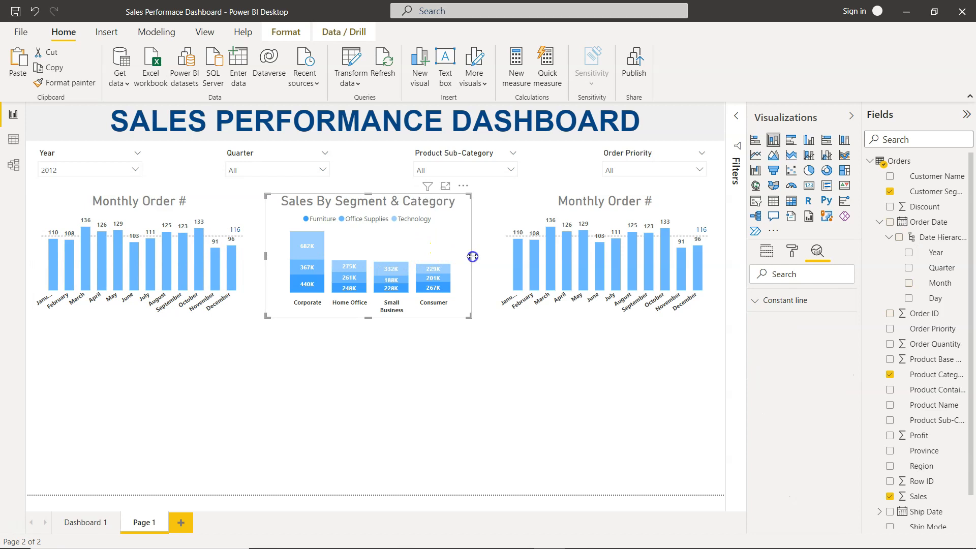
{"action": "left_click_drag", "start_coordinate": [474, 258], "coordinate": [480, 259]}
{"action": "left_click", "coordinate": [507, 212]}
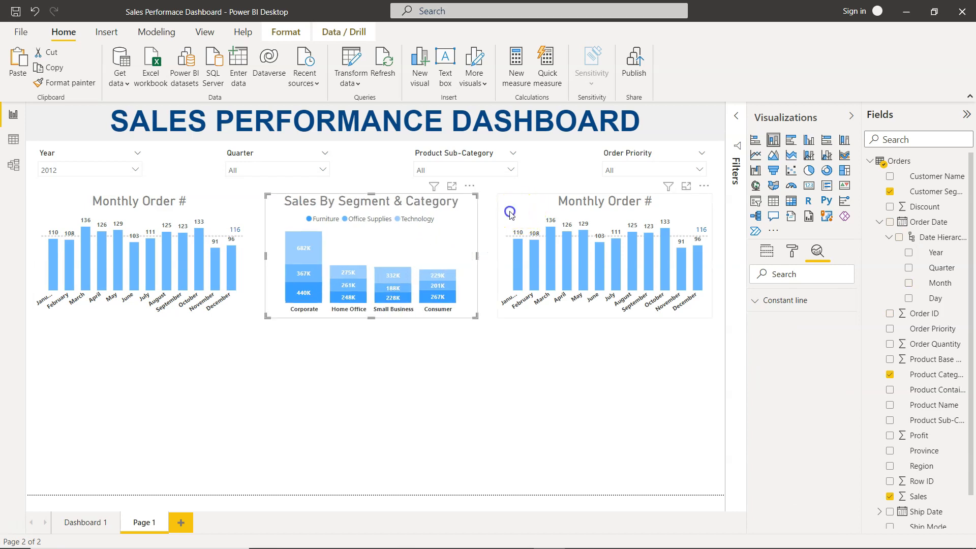
- Highlight Technology in the segment chart's legend and try to align the three selected charts
{"action": "left_click", "coordinate": [415, 214], "text": "ctrl"}
{"action": "left_click", "coordinate": [225, 234], "text": "ctrl"}
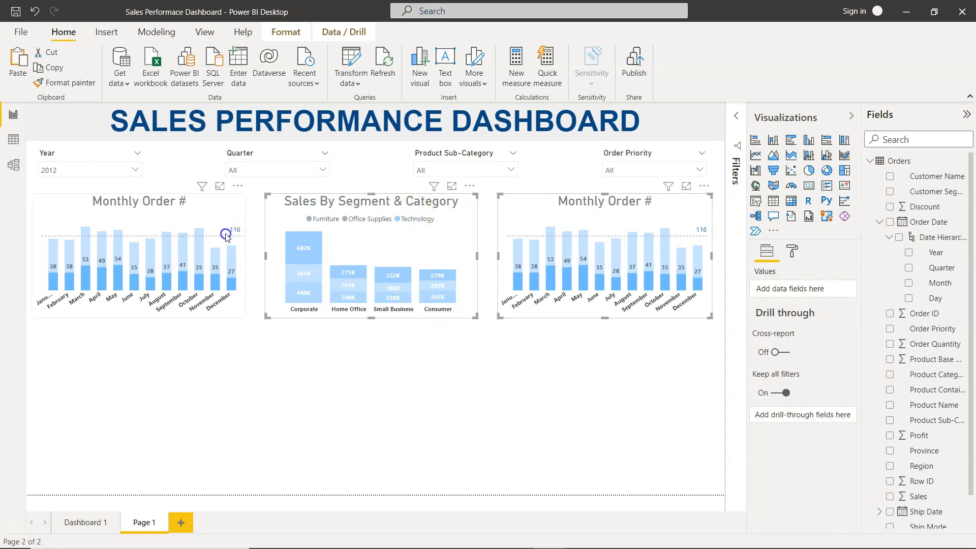
{"action": "left_click", "coordinate": [343, 106]}
{"action": "left_click", "coordinate": [292, 33]}
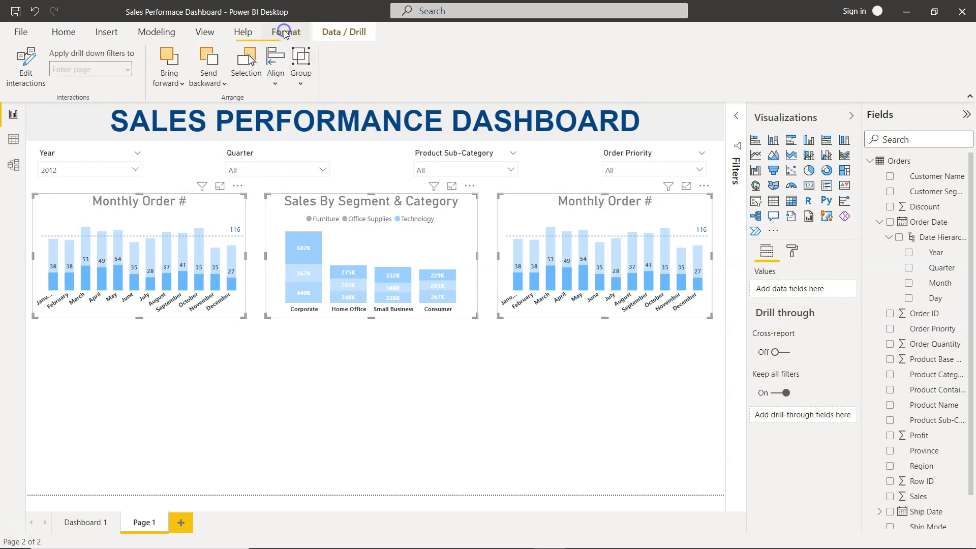
{"action": "left_click", "coordinate": [276, 61]}
- Test cross-filtering by selecting the Corporate Technology bar, then clear the selection
{"action": "left_click", "coordinate": [304, 234]}
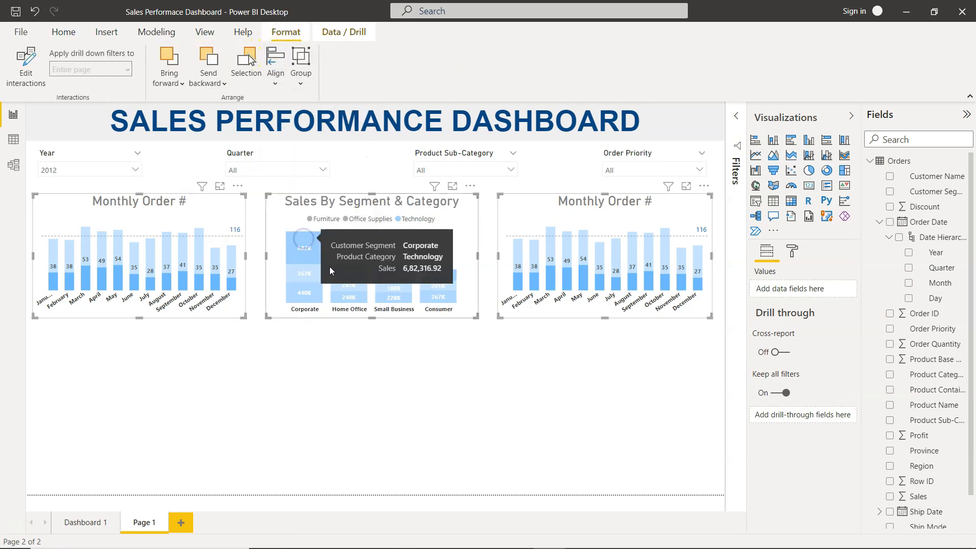
{"action": "left_click", "coordinate": [396, 391]}
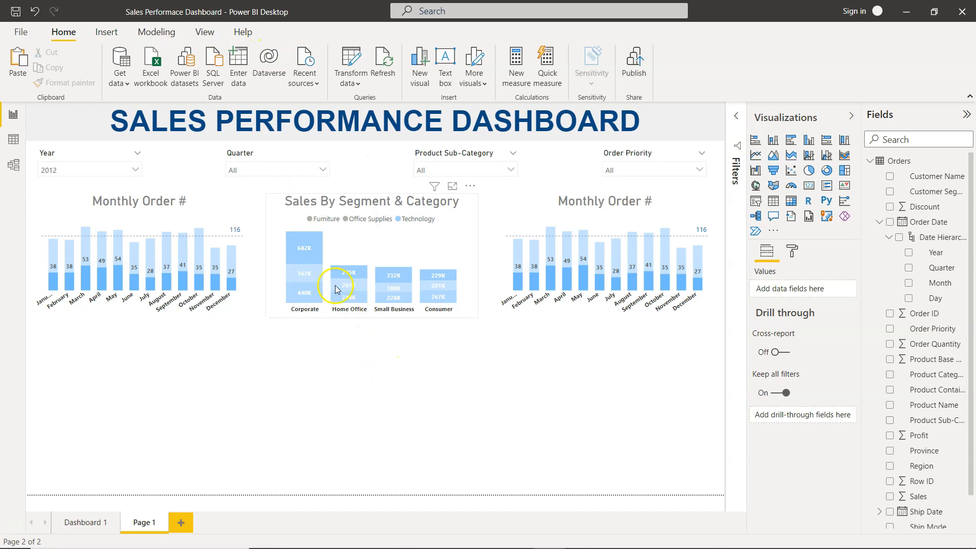
{"action": "left_click", "coordinate": [303, 252]}
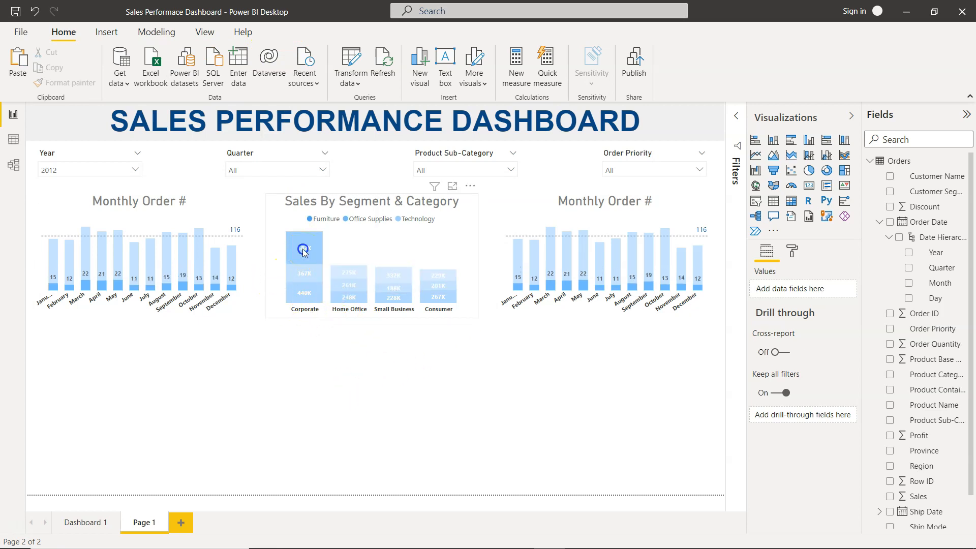
{"action": "left_click", "coordinate": [304, 252]}
{"action": "left_click", "coordinate": [355, 382]}
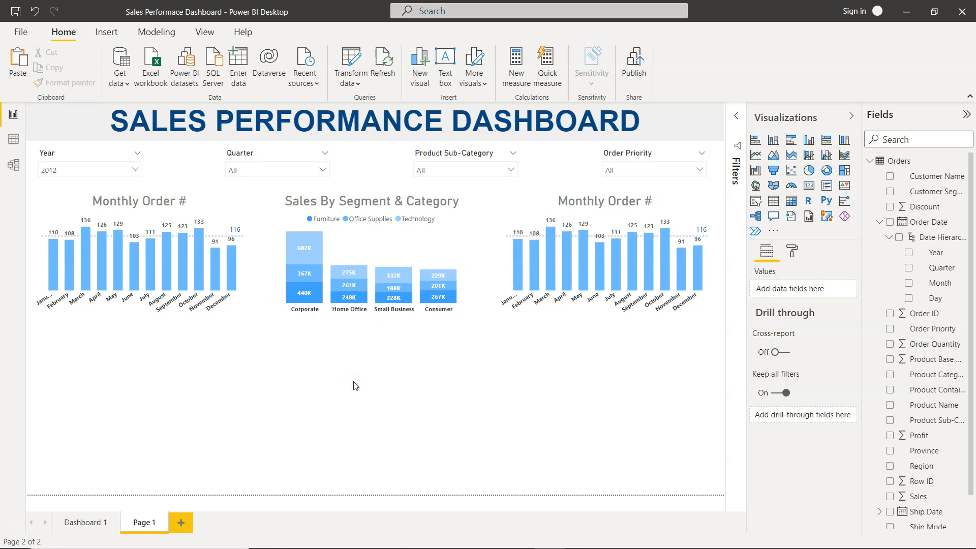
- Turn the copied chart into an area chart of Sales by month, replacing Count of Order ID
{"action": "left_click", "coordinate": [620, 216]}
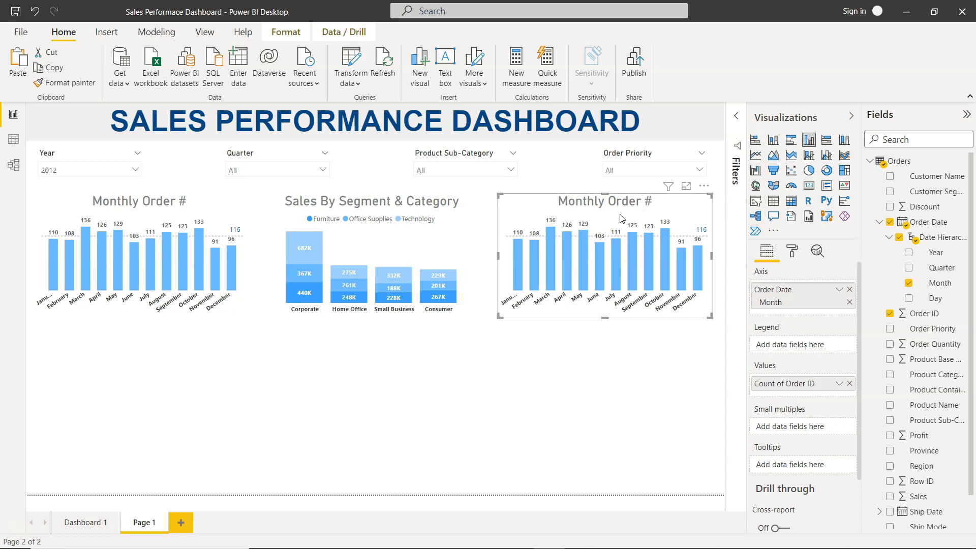
{"action": "left_click", "coordinate": [849, 384]}
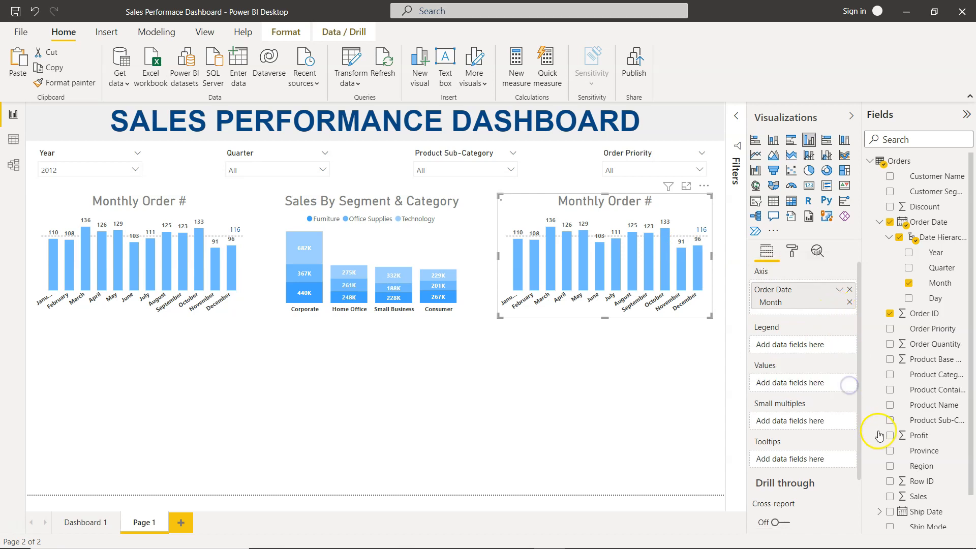
{"action": "left_click", "coordinate": [889, 496]}
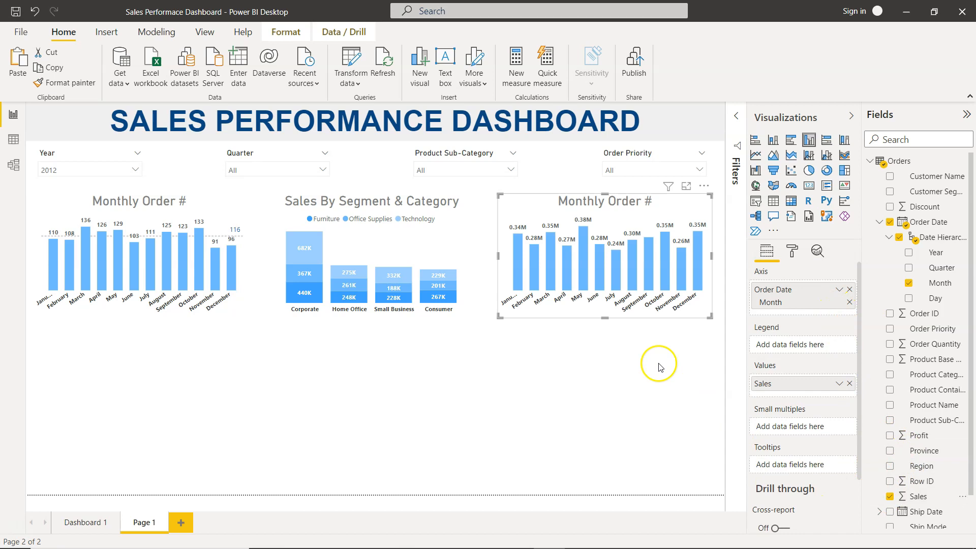
{"action": "left_click", "coordinate": [754, 156]}
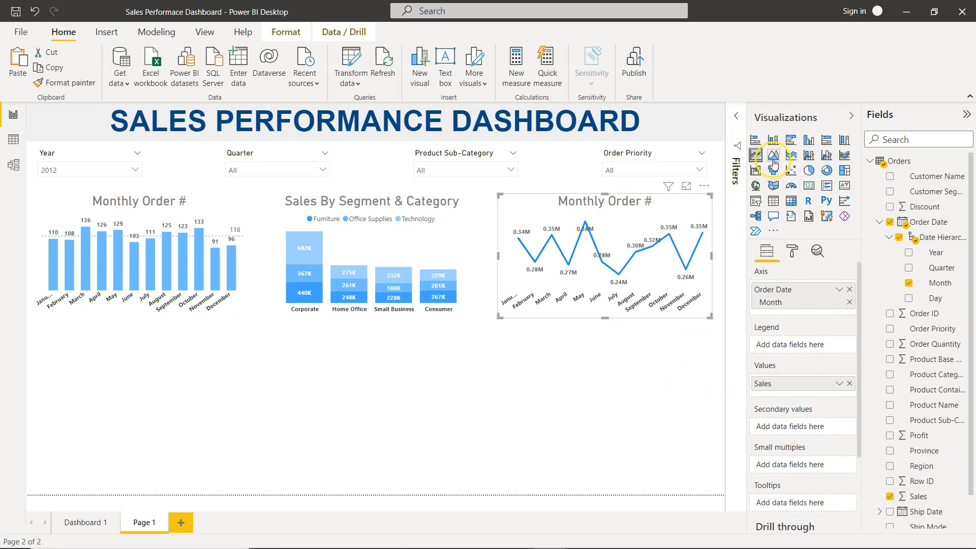
{"action": "left_click", "coordinate": [773, 162]}
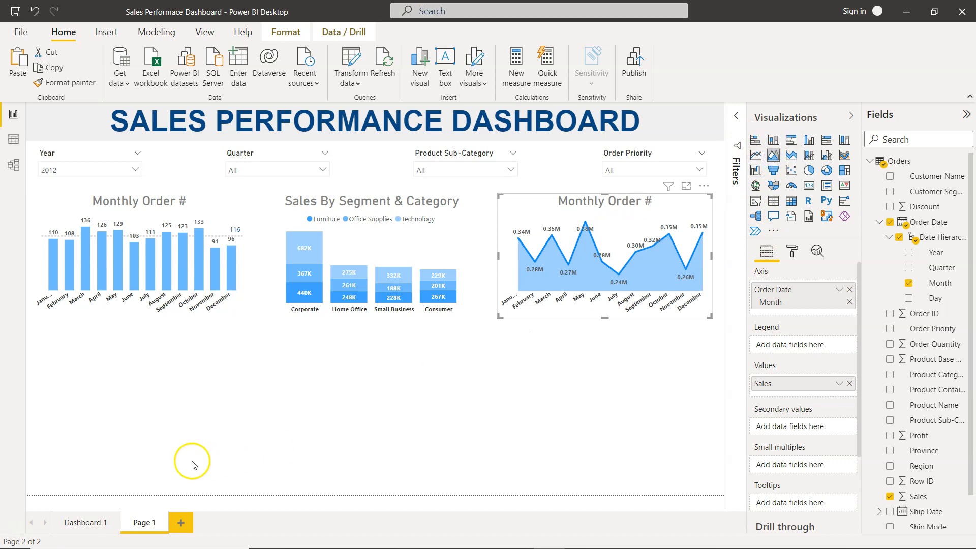
- Compare with Dashboard 1's Monthly Sales Trend chart and review the area chart's X axis settings
{"action": "left_click", "coordinate": [85, 522]}
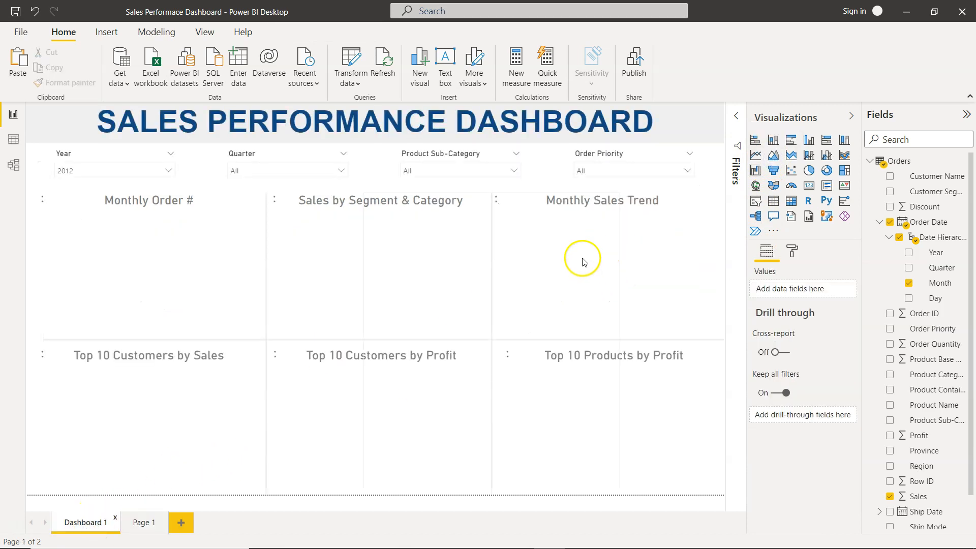
{"action": "left_click", "coordinate": [143, 522]}
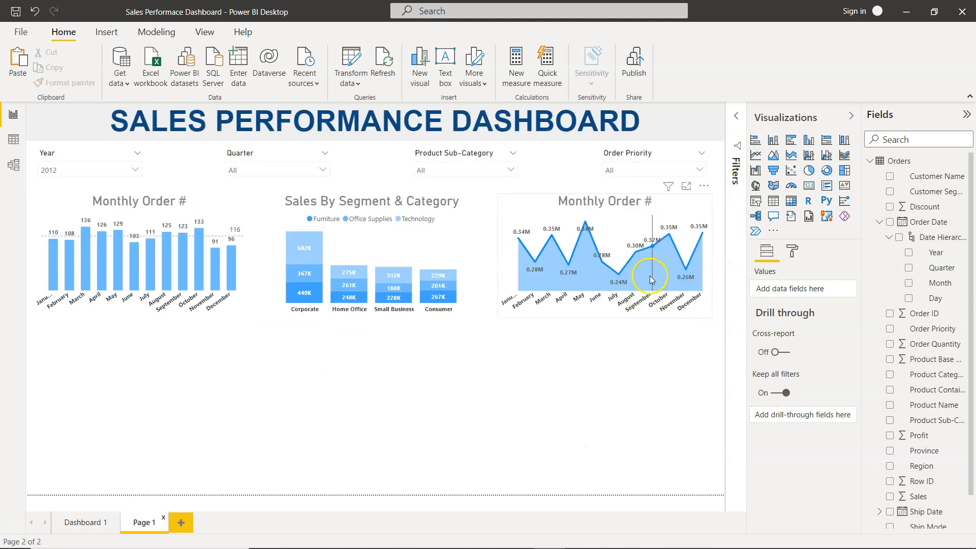
{"action": "left_click", "coordinate": [652, 213]}
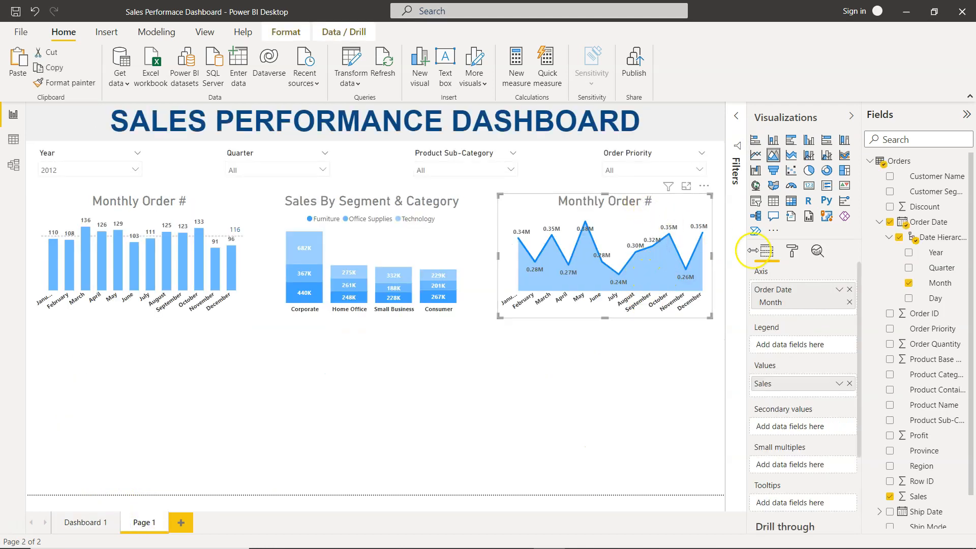
{"action": "left_click", "coordinate": [791, 250]}
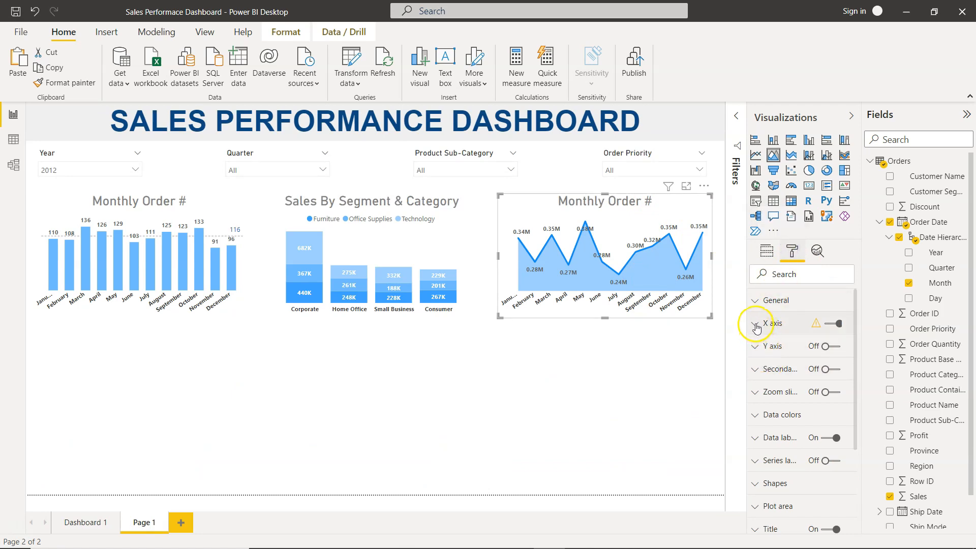
{"action": "left_click", "coordinate": [756, 325]}
{"action": "scroll", "coordinate": [777, 403], "scroll_direction": "down", "scroll_amount": 3}
{"action": "scroll", "coordinate": [775, 376], "scroll_direction": "up", "scroll_amount": 3}
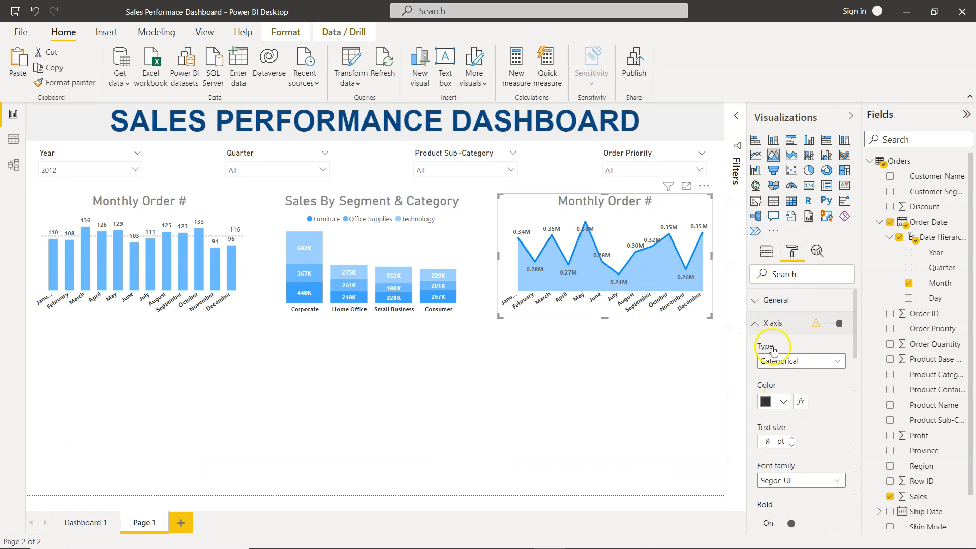
{"action": "left_click", "coordinate": [764, 324]}
- Set the area chart's Sales data color to a lighter shade of Theme color 1
{"action": "left_click", "coordinate": [772, 415]}
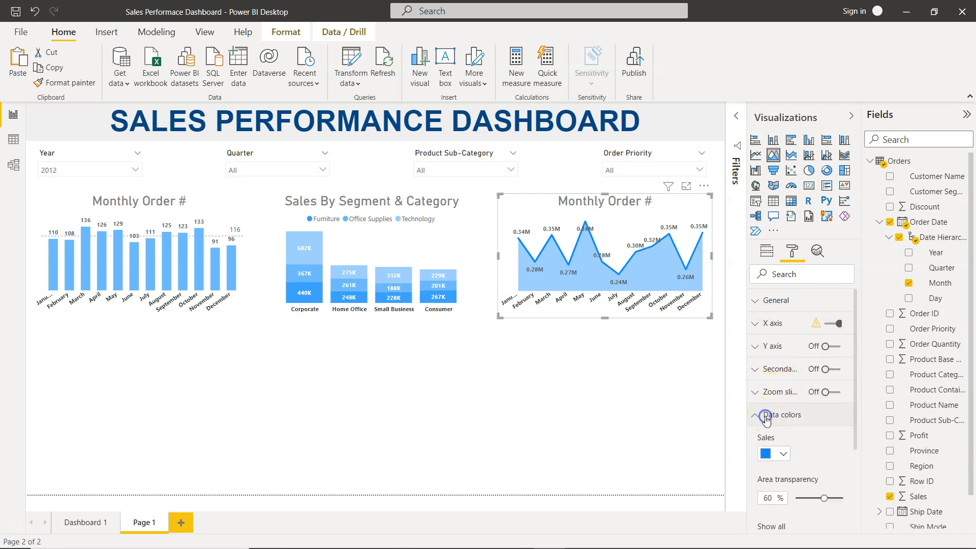
{"action": "left_click", "coordinate": [772, 455]}
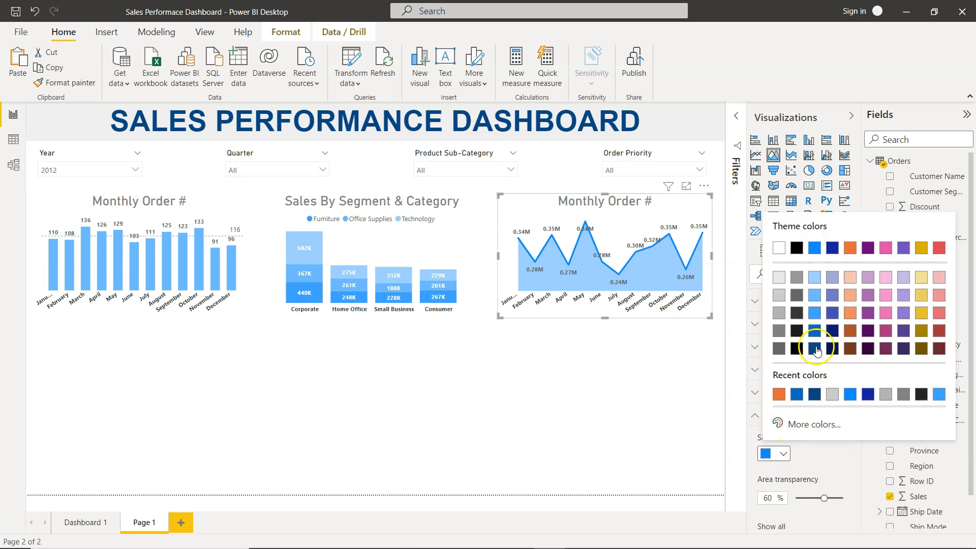
{"action": "left_click", "coordinate": [814, 295]}
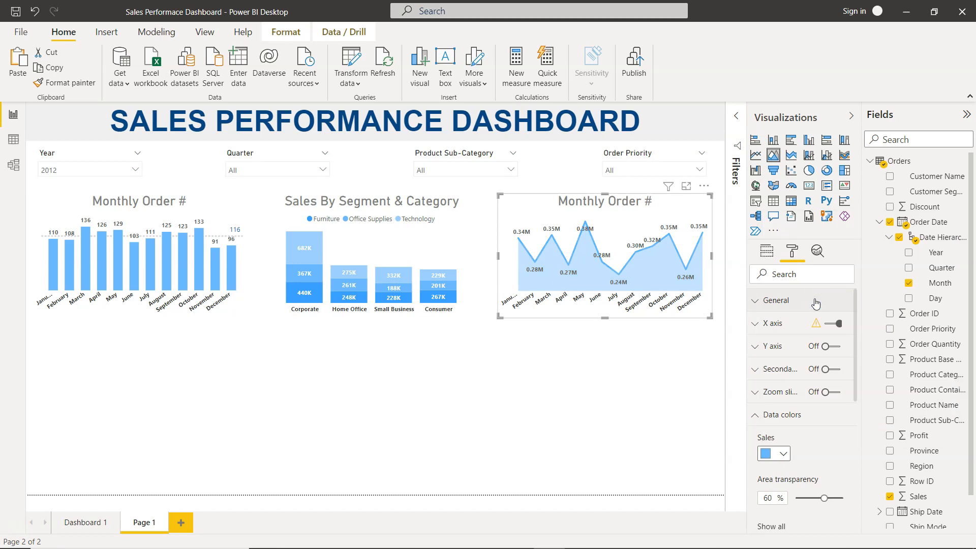
{"action": "left_click", "coordinate": [684, 405]}
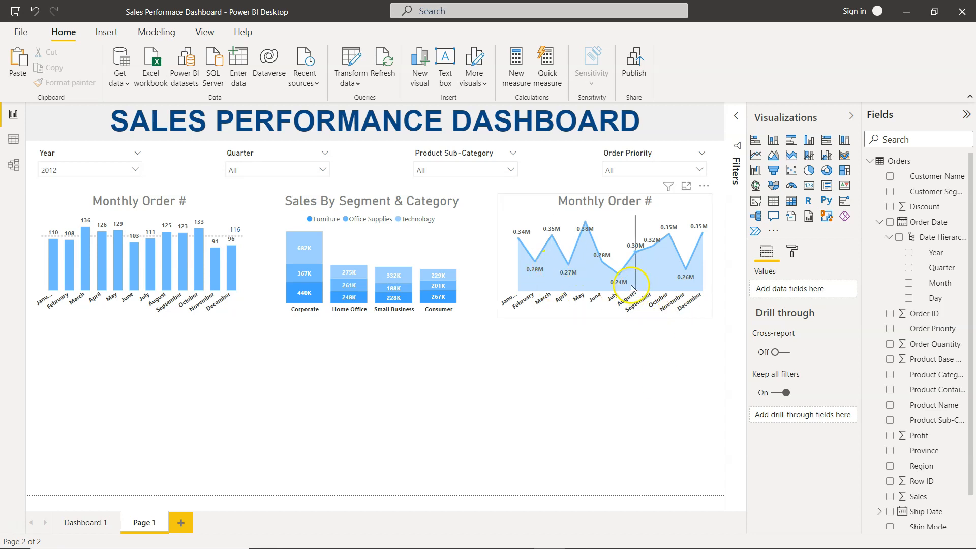
- Compare Page 1 with the original Dashboard 1 page and reselect the area chart
{"action": "left_click", "coordinate": [103, 524]}
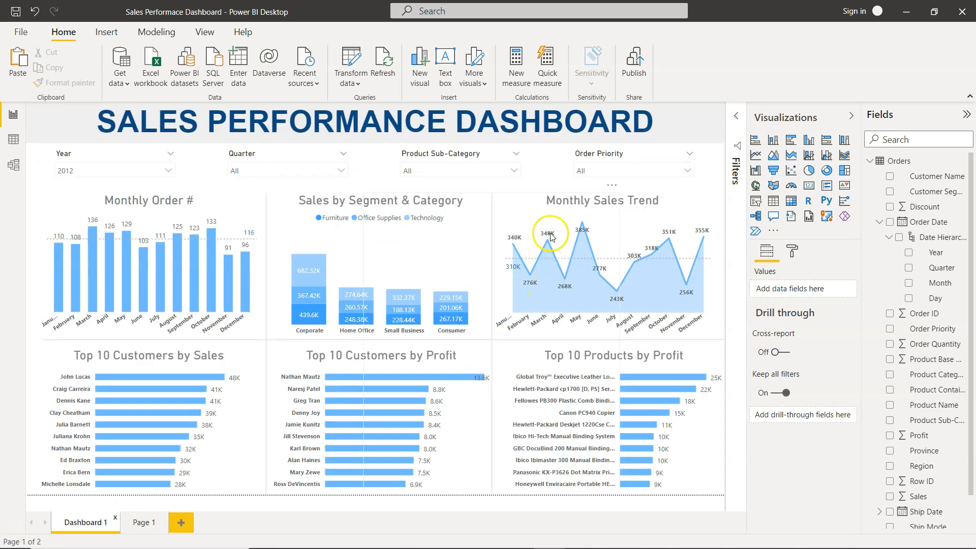
{"action": "left_click", "coordinate": [138, 523]}
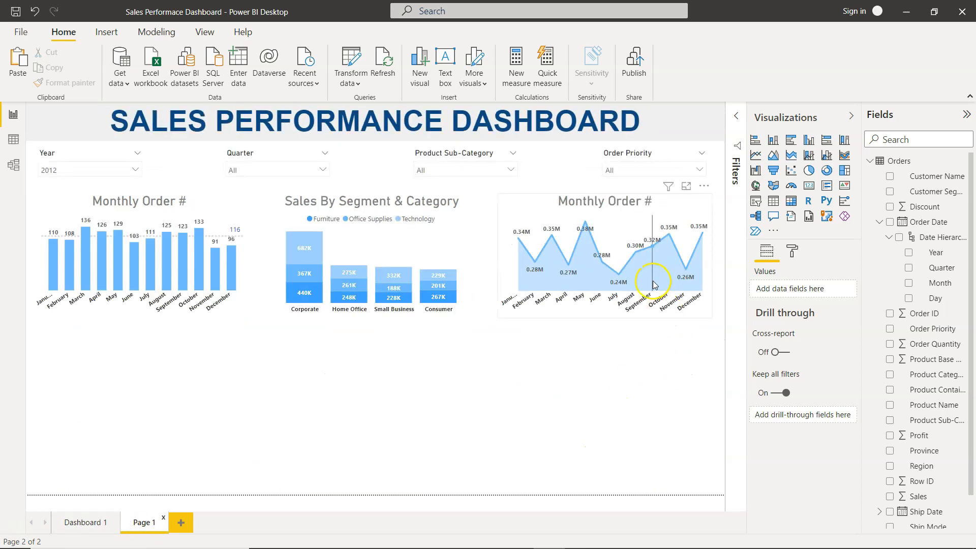
{"action": "left_click", "coordinate": [654, 282]}
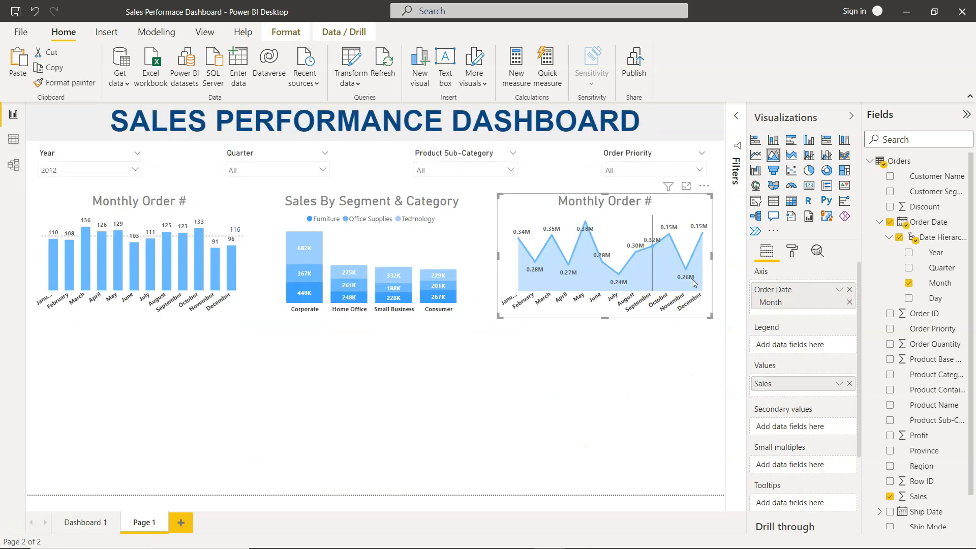
- Set the area chart's data label display units to Thousands
{"action": "left_click", "coordinate": [794, 251]}
{"action": "left_click", "coordinate": [790, 437]}
{"action": "scroll", "coordinate": [791, 437], "scroll_direction": "down", "scroll_amount": 3}
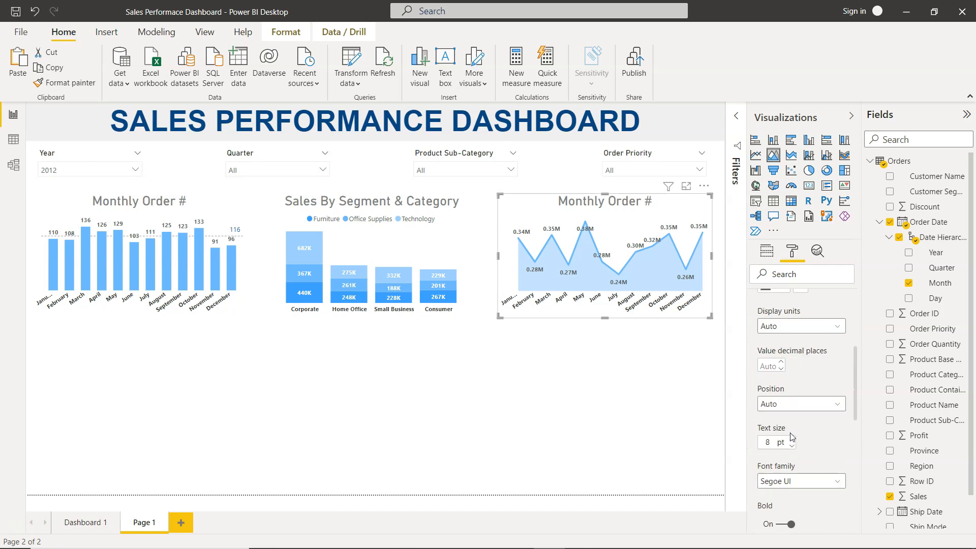
{"action": "scroll", "coordinate": [791, 437], "scroll_direction": "up", "scroll_amount": 2}
{"action": "scroll", "coordinate": [791, 437], "scroll_direction": "up", "scroll_amount": 1}
{"action": "left_click", "coordinate": [796, 344]}
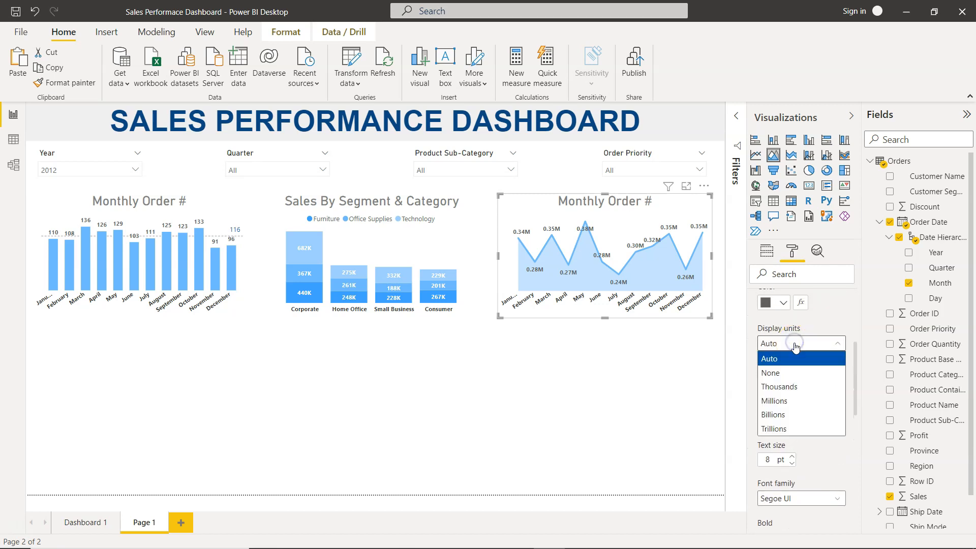
{"action": "left_click", "coordinate": [796, 386]}
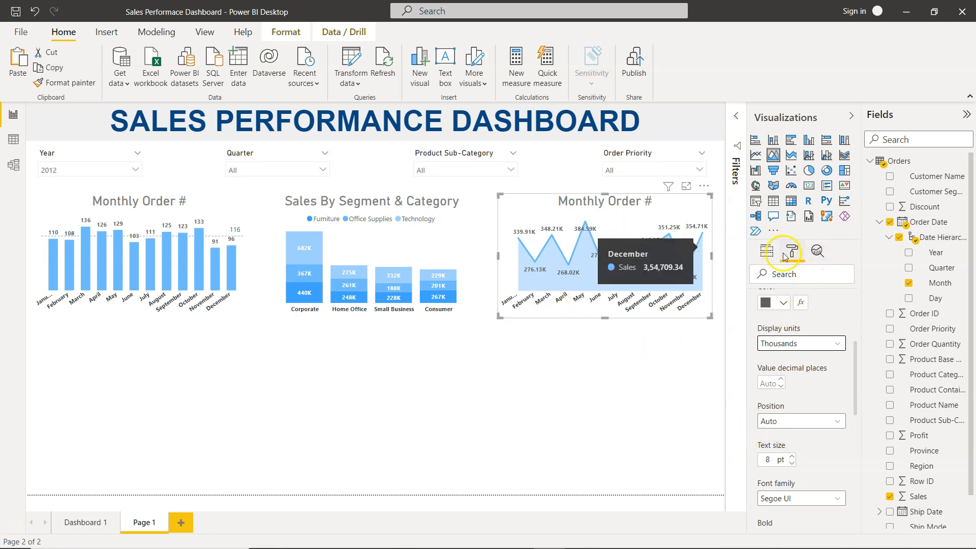
- Add an average line to the area chart in the Analytics settings
{"action": "left_click", "coordinate": [818, 252]}
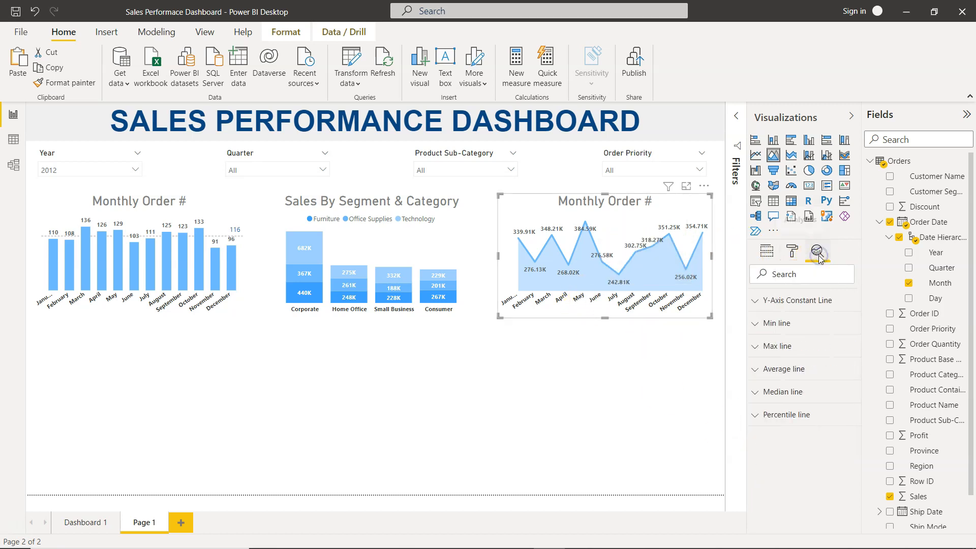
{"action": "left_click", "coordinate": [796, 368]}
{"action": "left_click", "coordinate": [777, 398]}
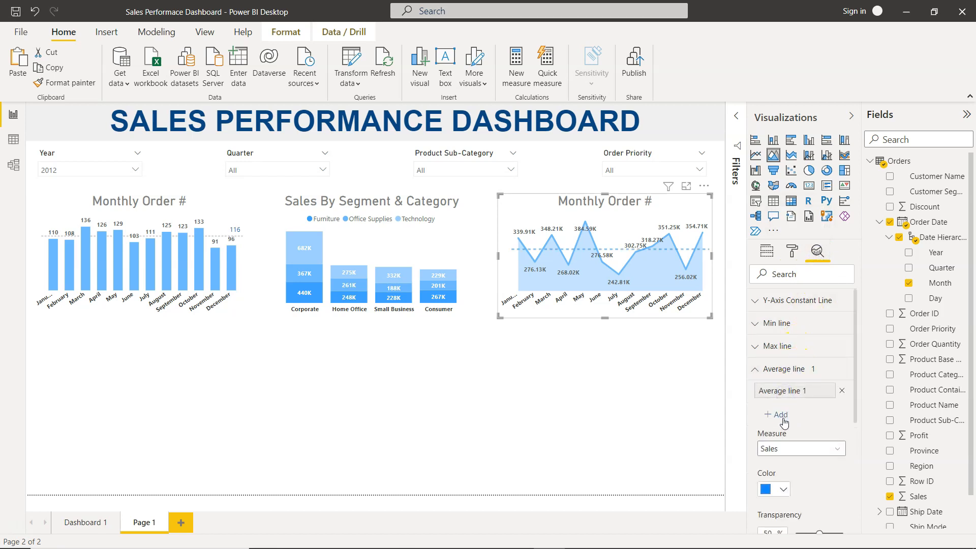
- Set the average line's color to a gray shade from the theme colors
{"action": "scroll", "coordinate": [791, 495], "scroll_direction": "down", "scroll_amount": 2}
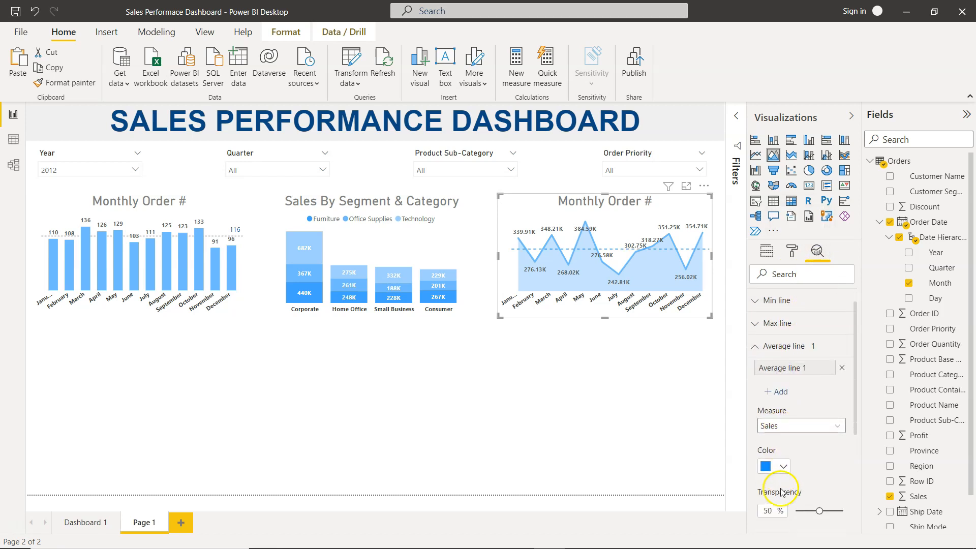
{"action": "left_click", "coordinate": [782, 439]}
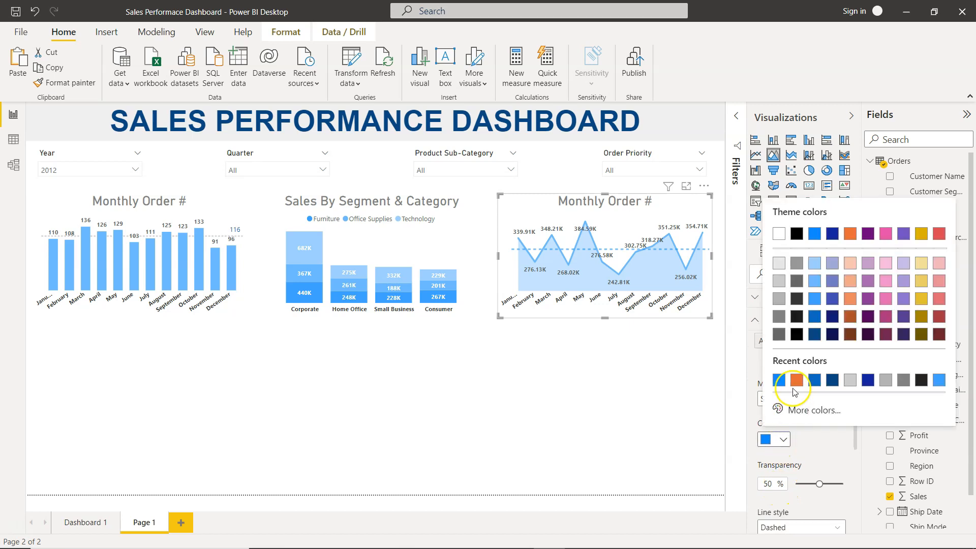
{"action": "left_click", "coordinate": [779, 280]}
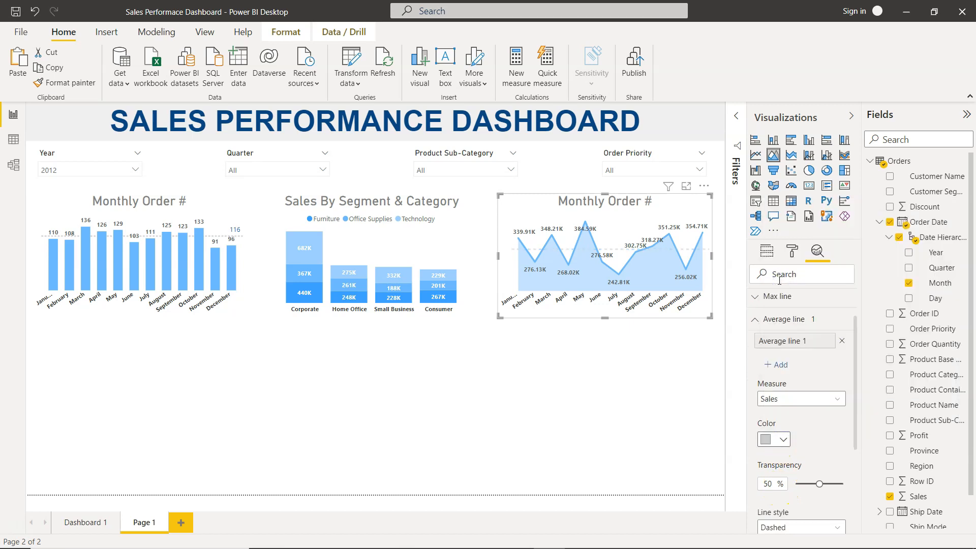
{"action": "left_click", "coordinate": [783, 440]}
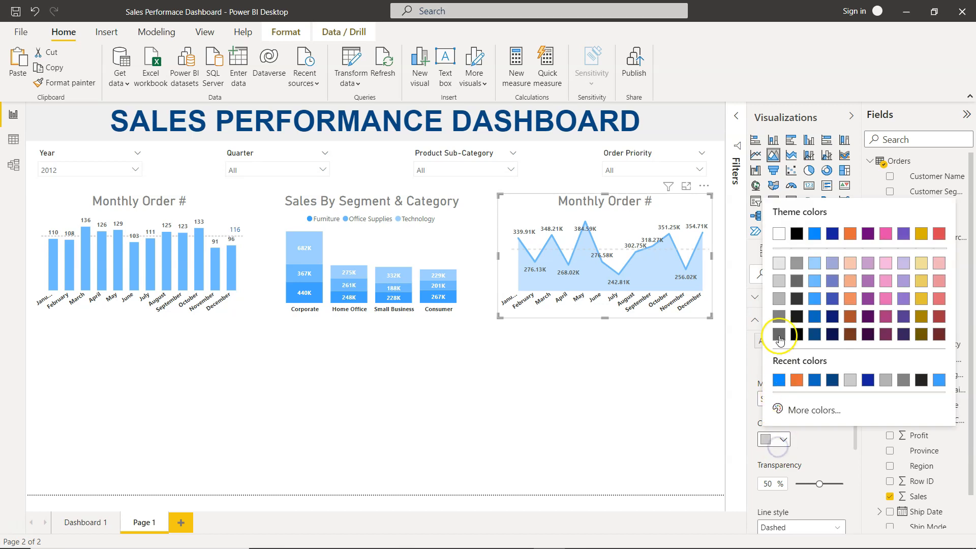
{"action": "left_click", "coordinate": [777, 301]}
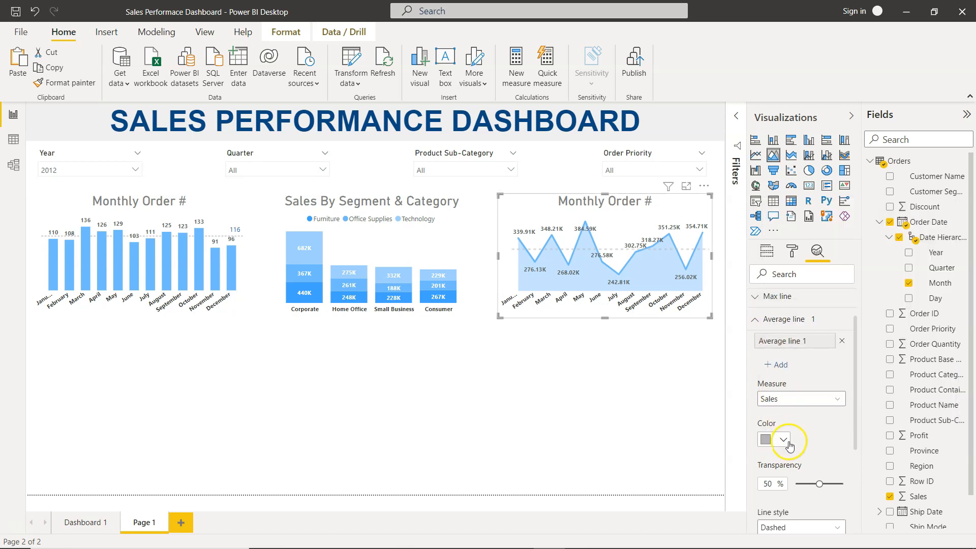
- Set the average line's line style to Dotted
{"action": "scroll", "coordinate": [787, 435], "scroll_direction": "down", "scroll_amount": 3}
{"action": "left_click", "coordinate": [798, 426]}
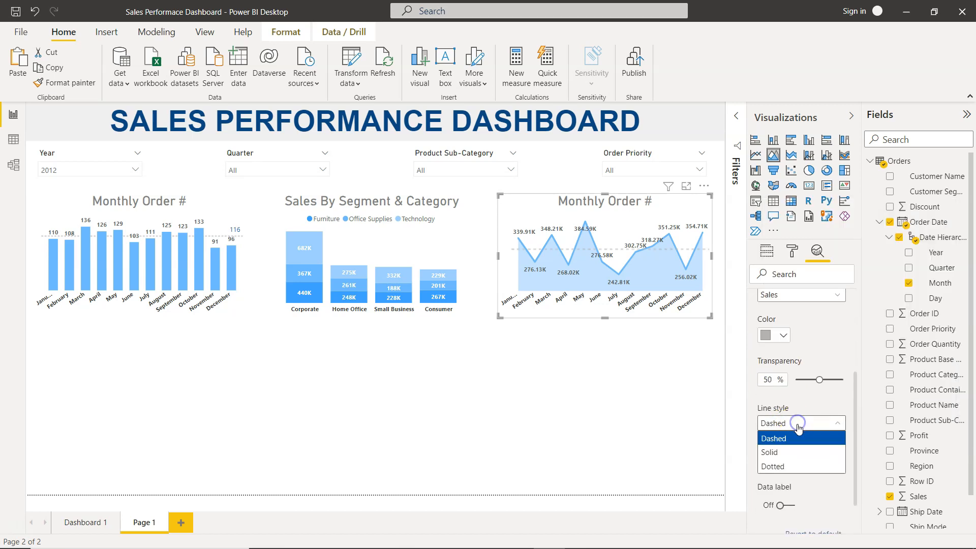
{"action": "left_click", "coordinate": [802, 466]}
- Turn on the average line's data label and set its vertical position to Under
{"action": "scroll", "coordinate": [803, 475], "scroll_direction": "down", "scroll_amount": 2}
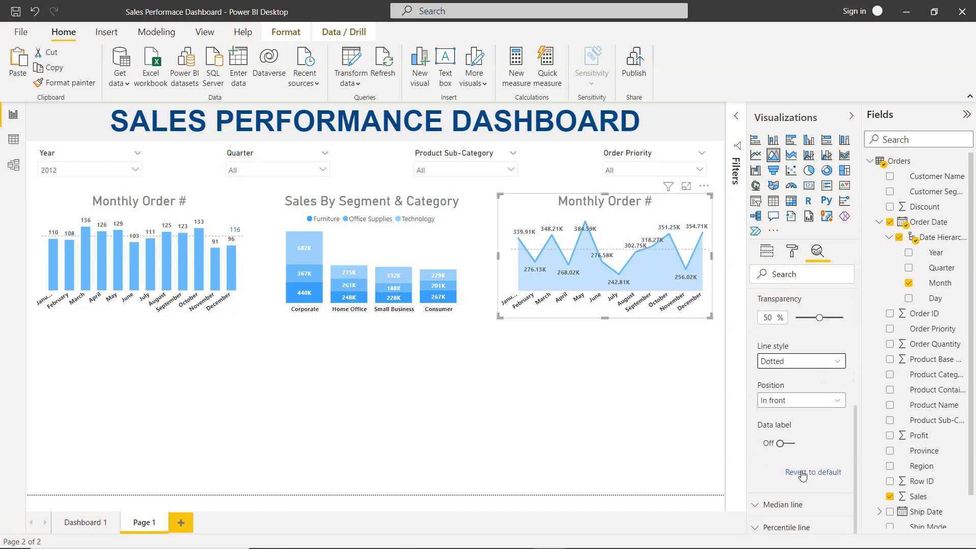
{"action": "left_click", "coordinate": [783, 443]}
{"action": "scroll", "coordinate": [791, 442], "scroll_direction": "down", "scroll_amount": 2}
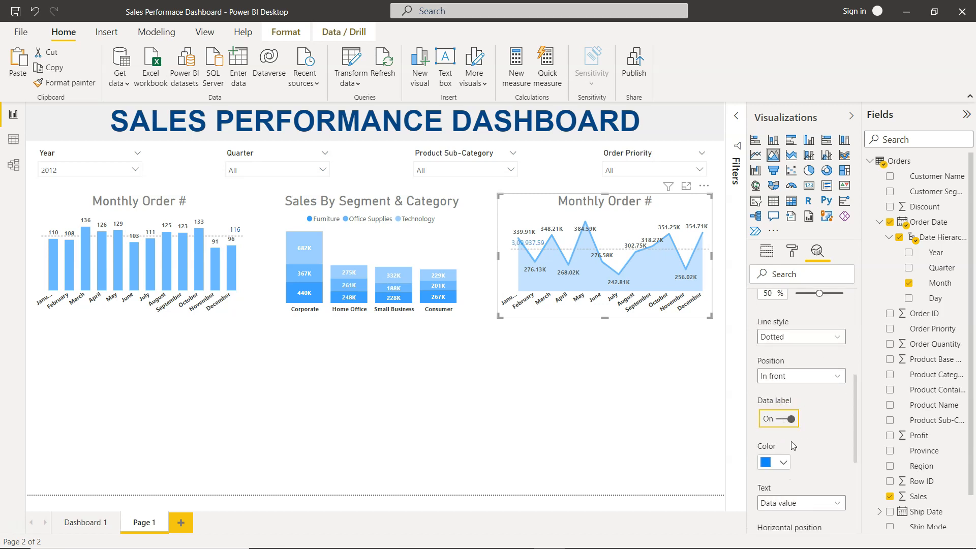
{"action": "scroll", "coordinate": [800, 480], "scroll_direction": "down", "scroll_amount": 1}
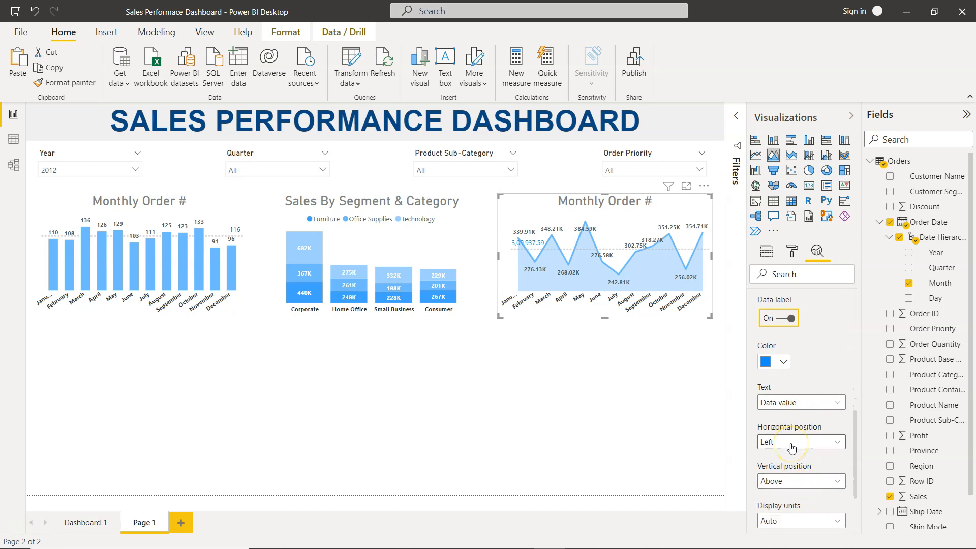
{"action": "scroll", "coordinate": [791, 447], "scroll_direction": "down", "scroll_amount": 2}
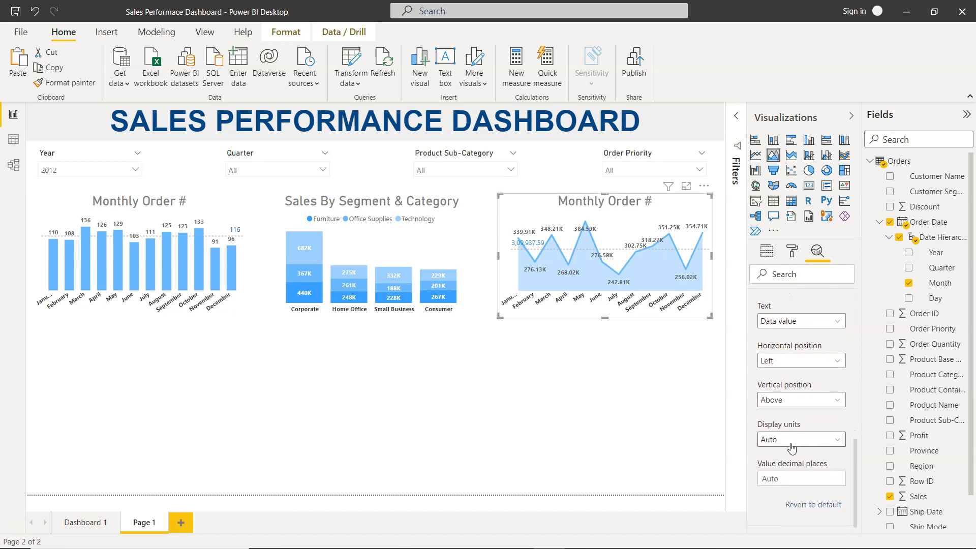
{"action": "left_click", "coordinate": [790, 402]}
{"action": "left_click", "coordinate": [789, 427]}
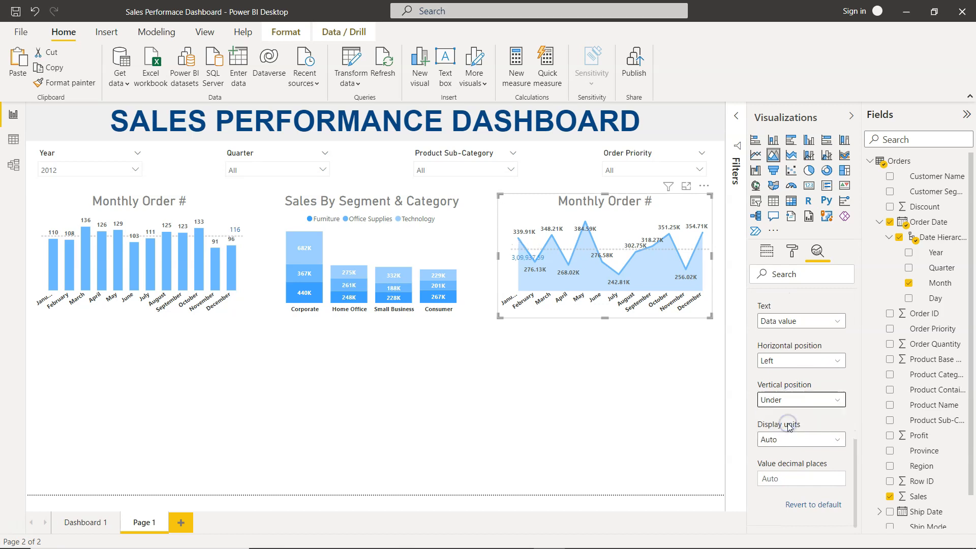
- Set the average line label's decimal places to 0 and display units to Thousands
{"action": "left_click", "coordinate": [809, 478]}
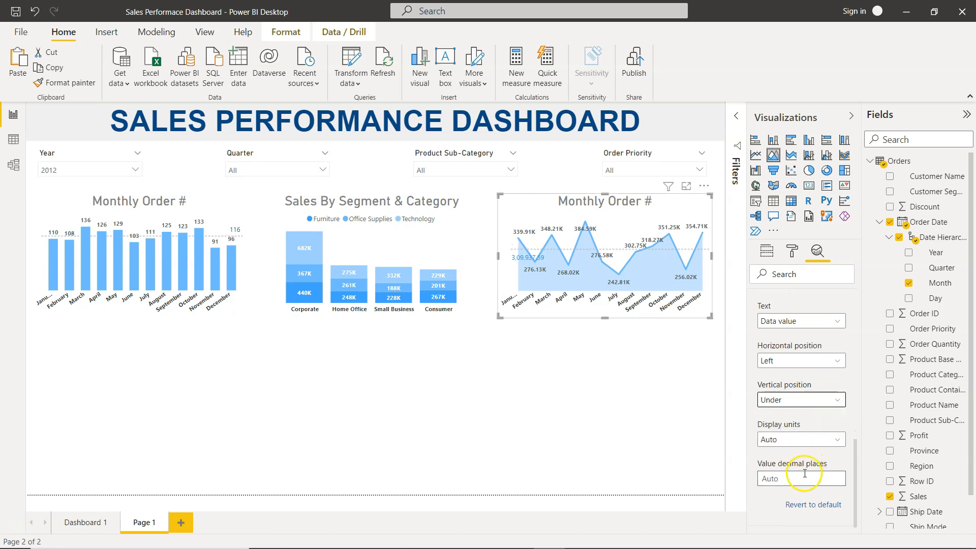
{"action": "type", "text": "0"}
{"action": "key", "text": "Tab"}
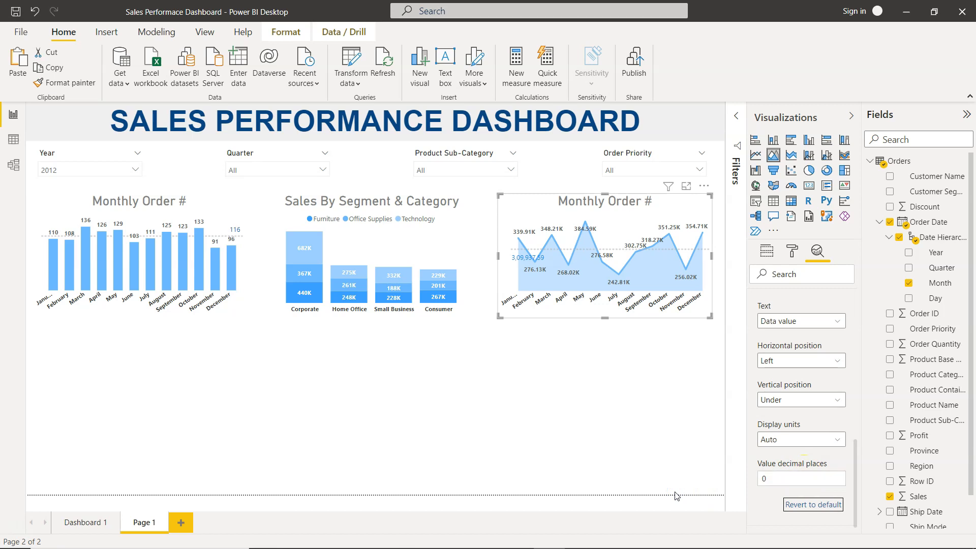
{"action": "left_click", "coordinate": [778, 439]}
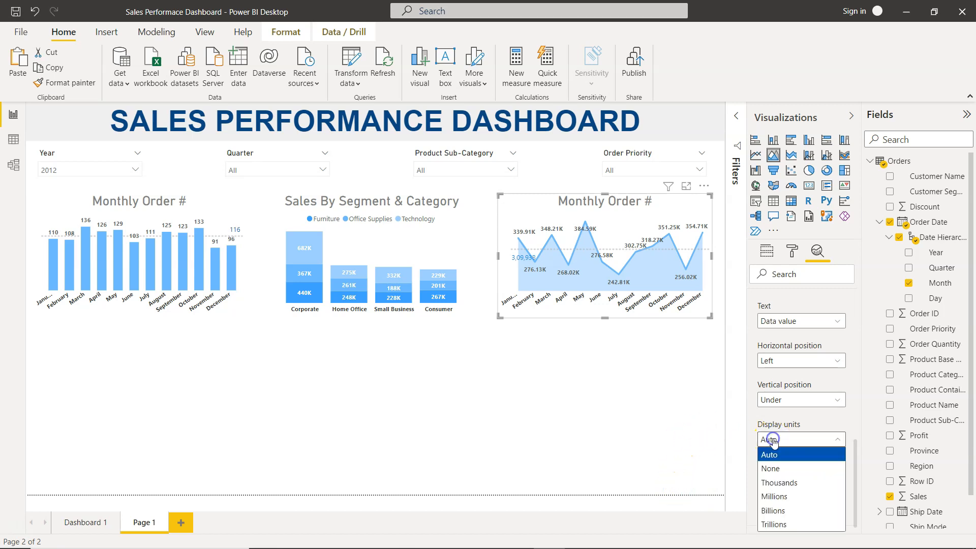
{"action": "left_click", "coordinate": [783, 483]}
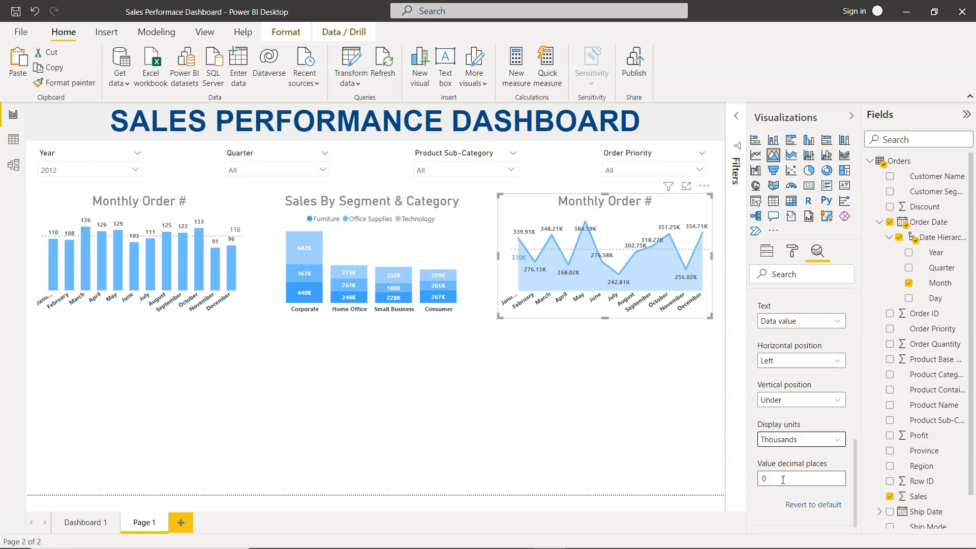
- Change the average line label's color to a darker blue theme shade
{"action": "scroll", "coordinate": [776, 371], "scroll_direction": "up", "scroll_amount": 2}
{"action": "scroll", "coordinate": [776, 371], "scroll_direction": "up", "scroll_amount": 1}
{"action": "left_click", "coordinate": [782, 405]}
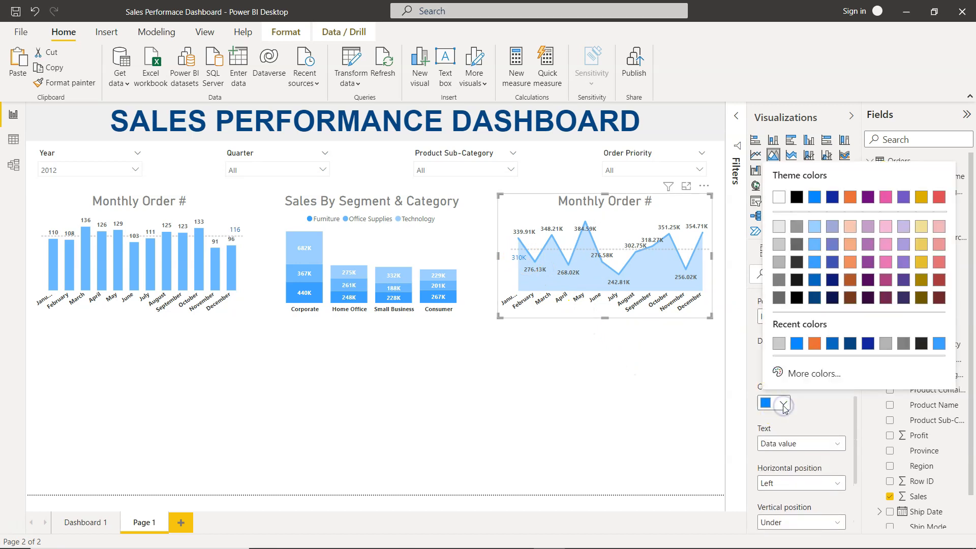
{"action": "left_click", "coordinate": [815, 280]}
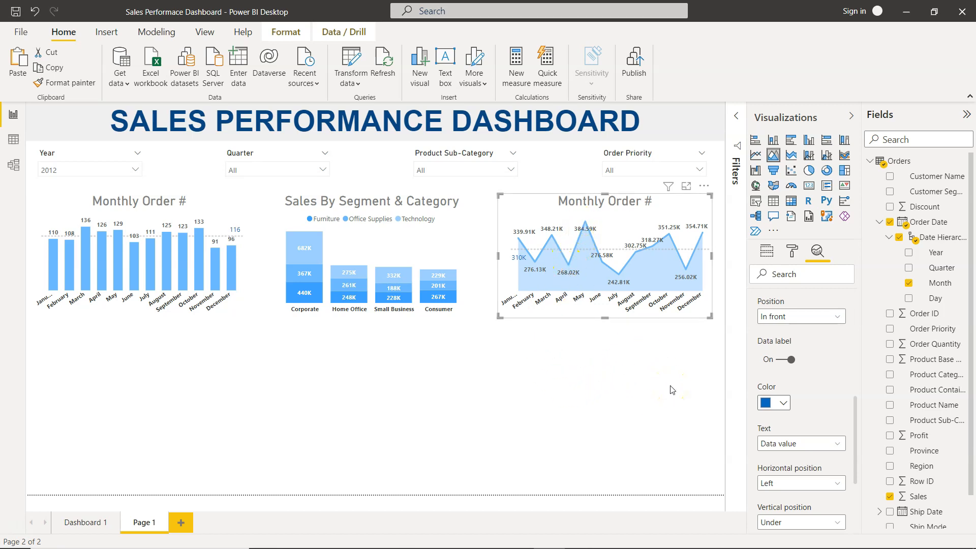
{"action": "left_click", "coordinate": [634, 386]}
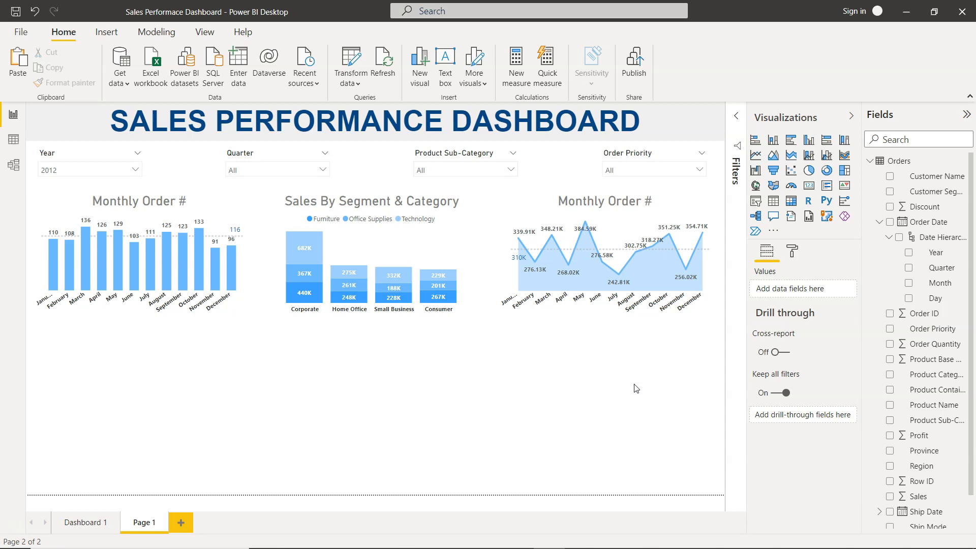
- Collapse the Visualizations and Fields panes and compare Page 1 with the Dashboard 1 page
{"action": "left_click", "coordinate": [633, 222]}
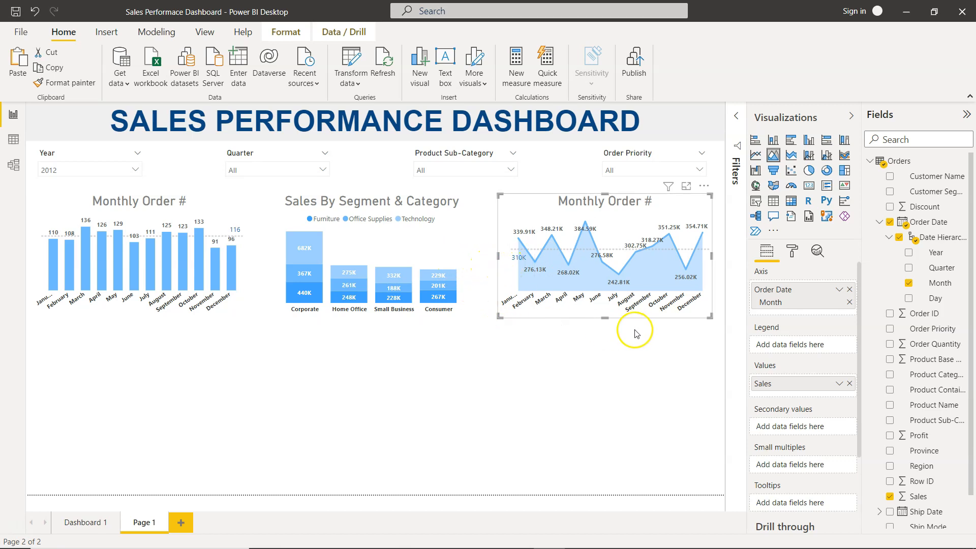
{"action": "left_click", "coordinate": [603, 350]}
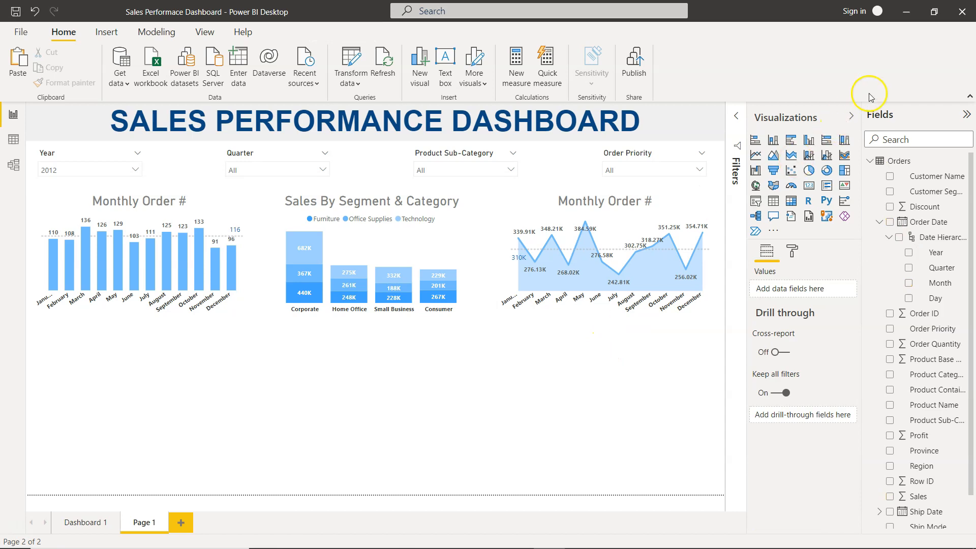
{"action": "left_click", "coordinate": [851, 116]}
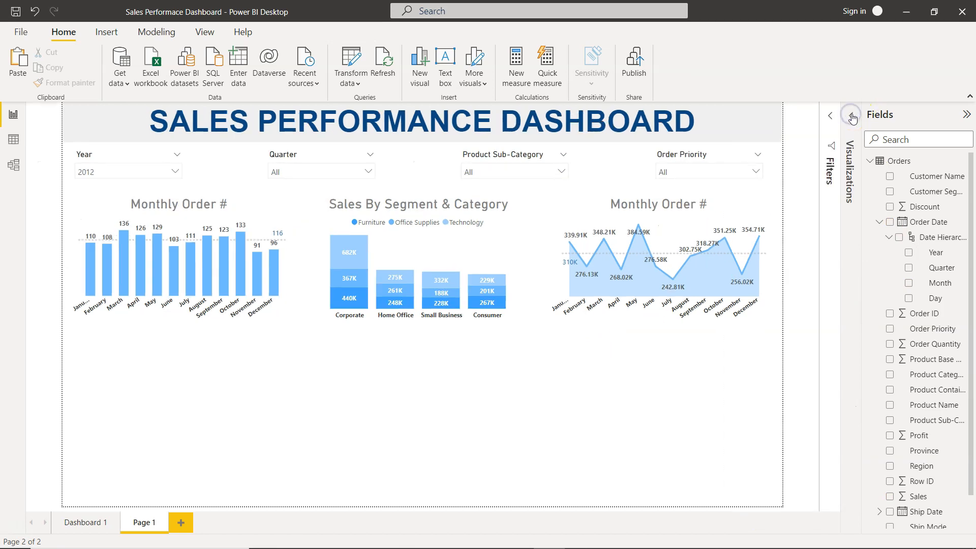
{"action": "left_click", "coordinate": [965, 115]}
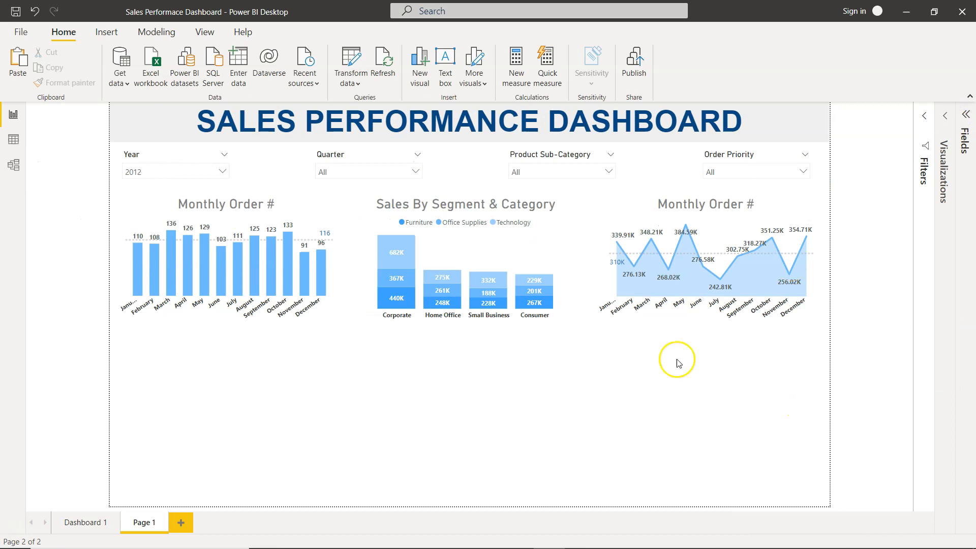
{"action": "left_click", "coordinate": [85, 526]}
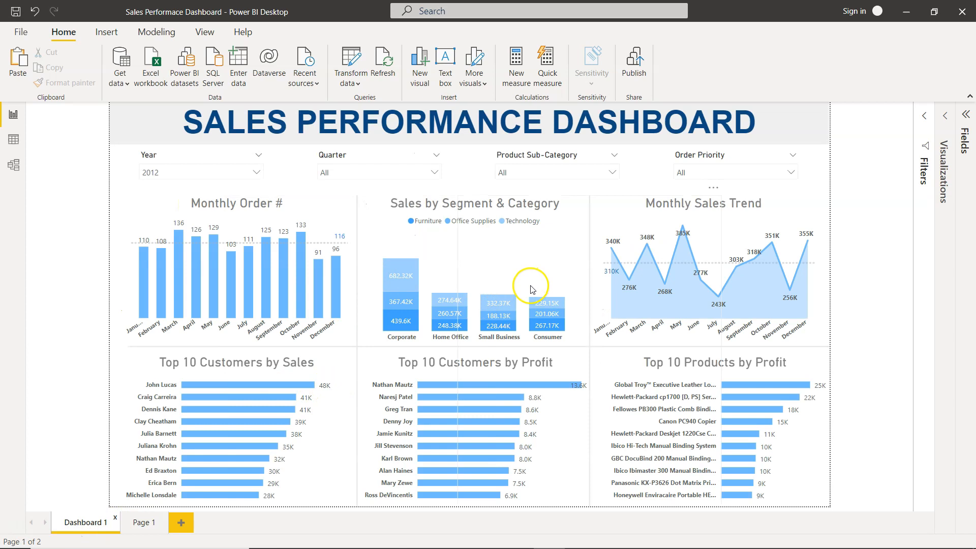
{"action": "left_click", "coordinate": [146, 523]}
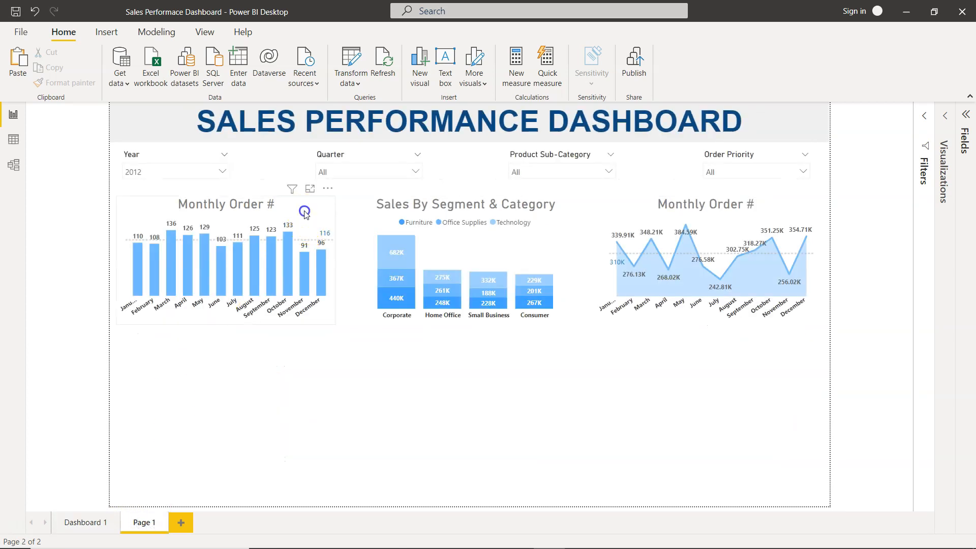
- Extend the bottom edges of the Monthly Order #, Sales By Segment & Category and area charts slightly downward
{"action": "left_click", "coordinate": [228, 316]}
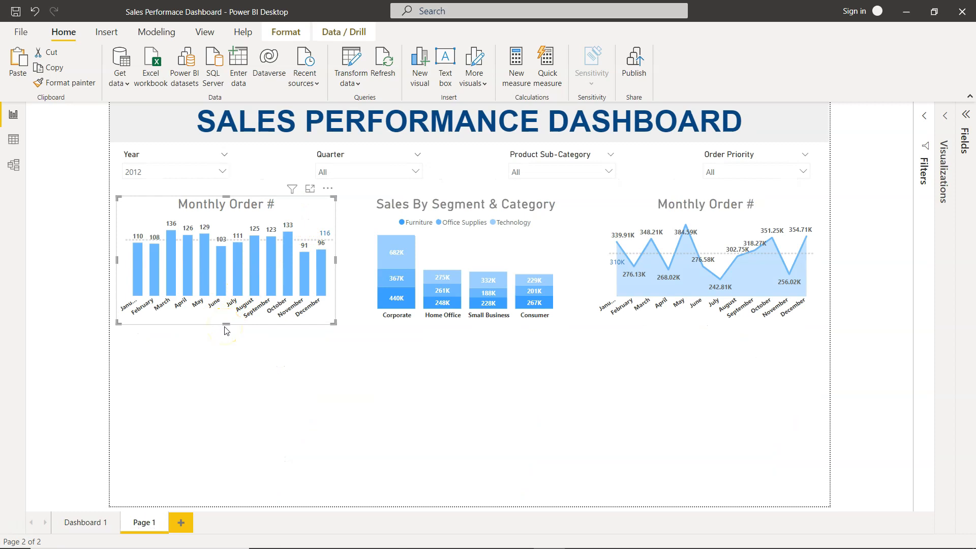
{"action": "left_click_drag", "start_coordinate": [226, 327], "coordinate": [227, 340]}
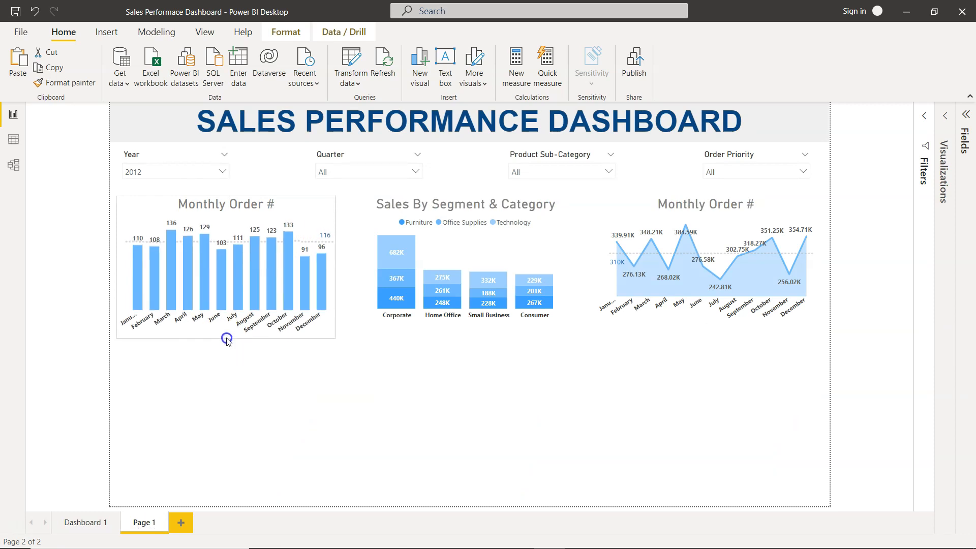
{"action": "left_click", "coordinate": [464, 251]}
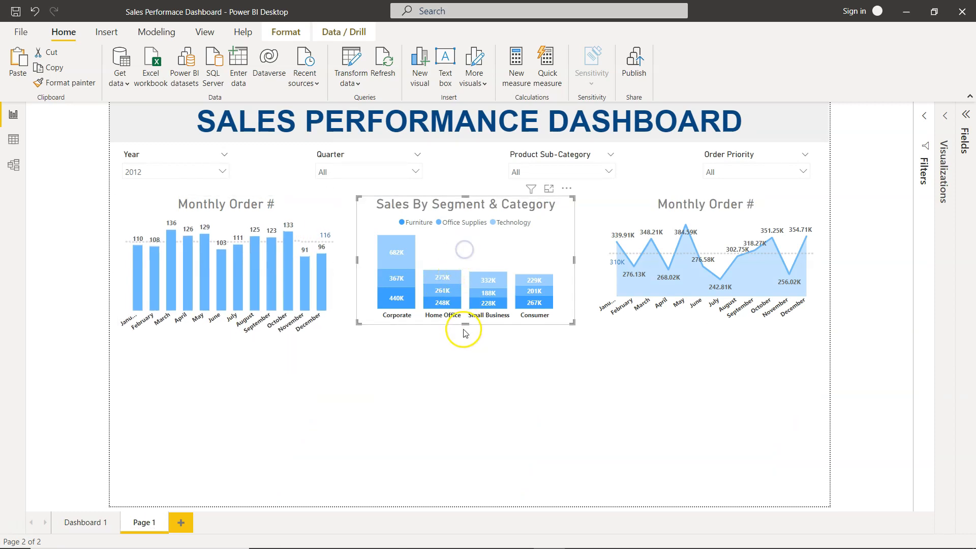
{"action": "left_click_drag", "start_coordinate": [463, 330], "coordinate": [463, 340]}
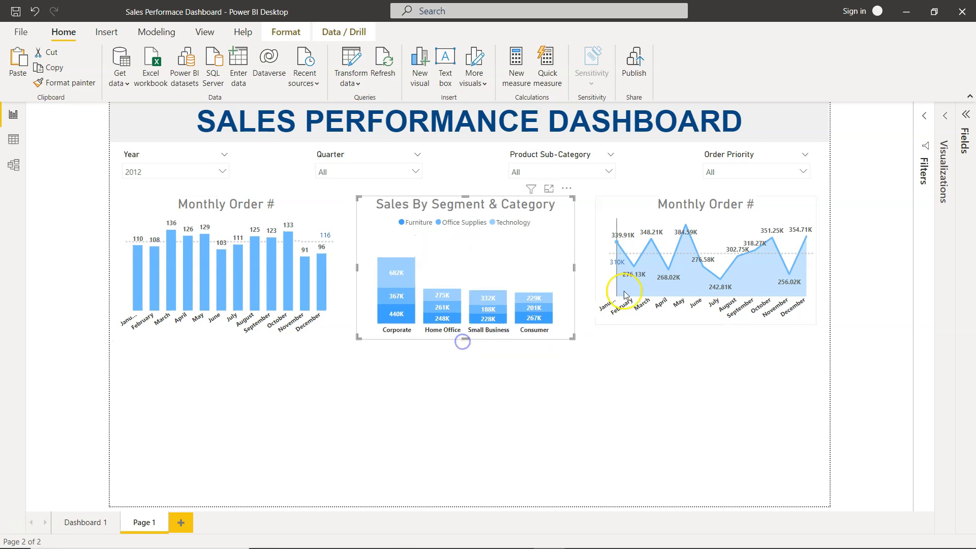
{"action": "left_click", "coordinate": [730, 218]}
{"action": "left_click_drag", "start_coordinate": [705, 324], "coordinate": [706, 340]}
{"action": "left_click", "coordinate": [774, 393]}
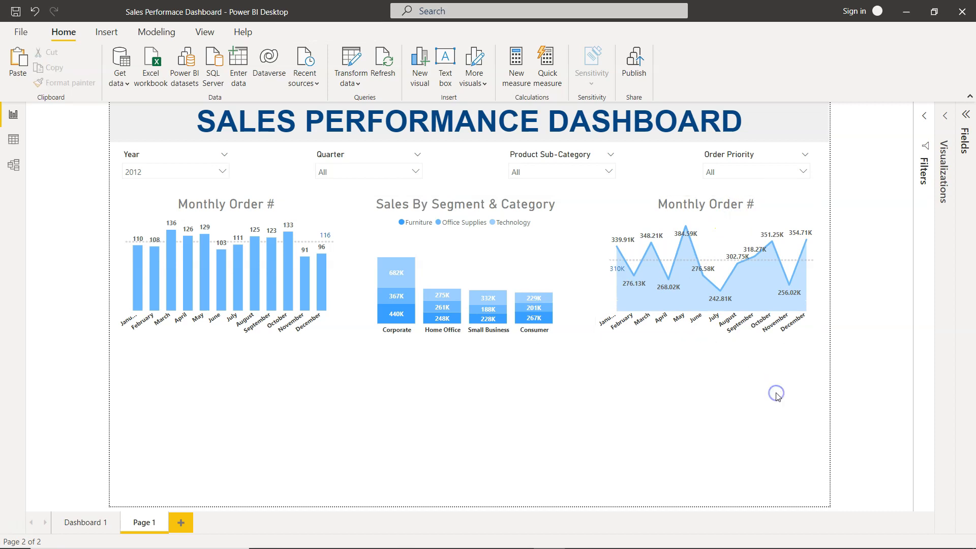
{"action": "left_click", "coordinate": [472, 250]}
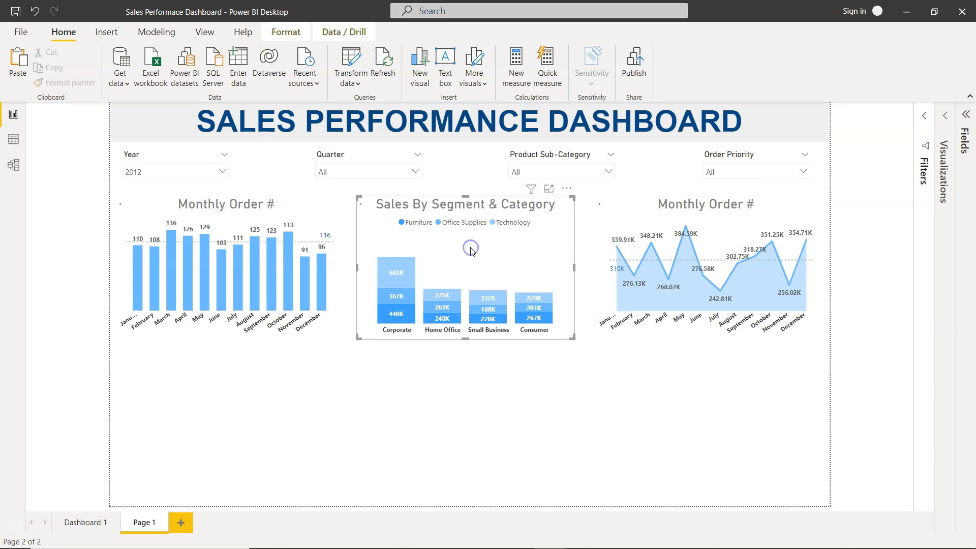
- Nudge the left edge of the Sales By Segment & Category chart slightly
{"action": "left_click", "coordinate": [466, 426]}
{"action": "left_click", "coordinate": [397, 258]}
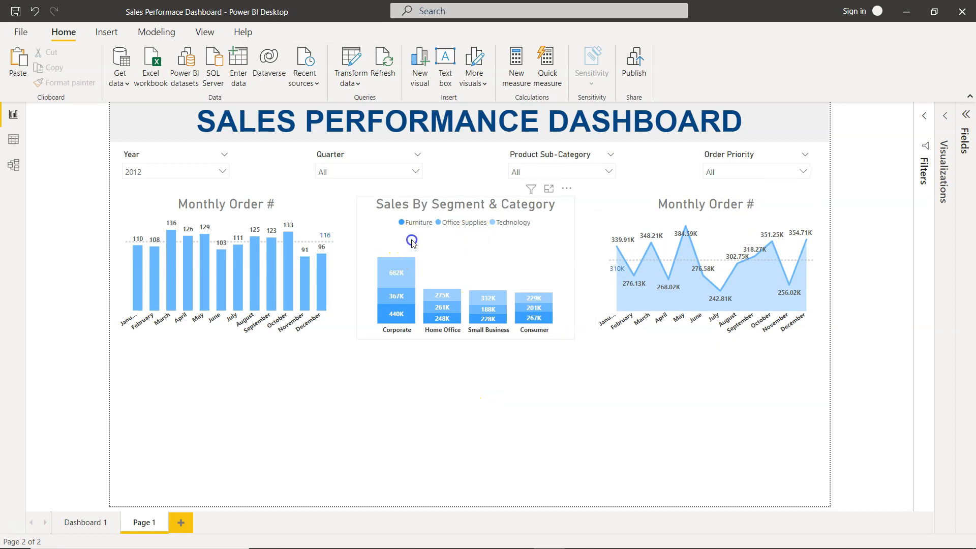
{"action": "mouse_move", "coordinate": [356, 259]}
{"action": "left_mouse_down"}
{"action": "mouse_move", "coordinate": [344, 268]}
{"action": "mouse_move", "coordinate": [371, 267]}
{"action": "mouse_move", "coordinate": [355, 270]}
{"action": "left_mouse_up"}
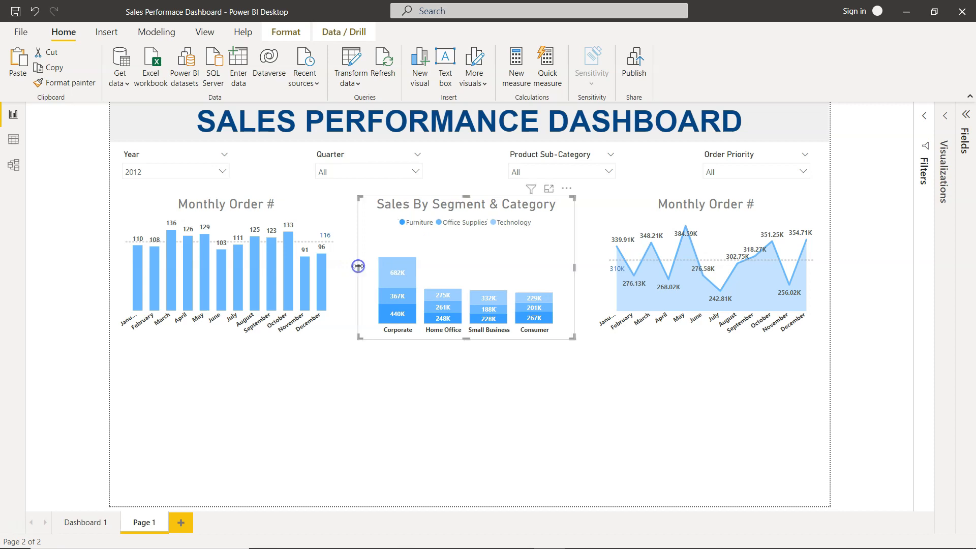
{"action": "left_click", "coordinate": [487, 416]}
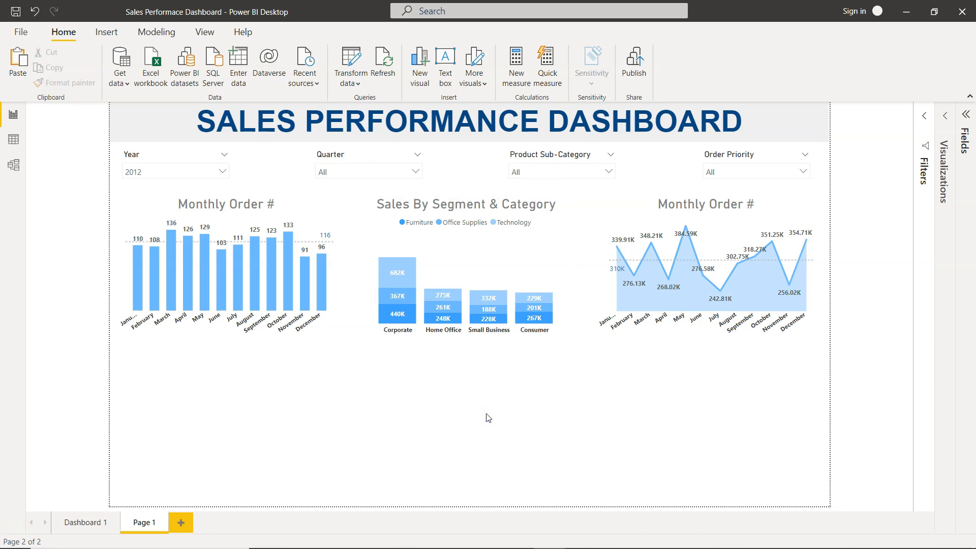
- Inspect the Top 10 Customers by Sales bar chart on the Dashboard 1 page, then return to Page 1
{"action": "left_click", "coordinate": [96, 521]}
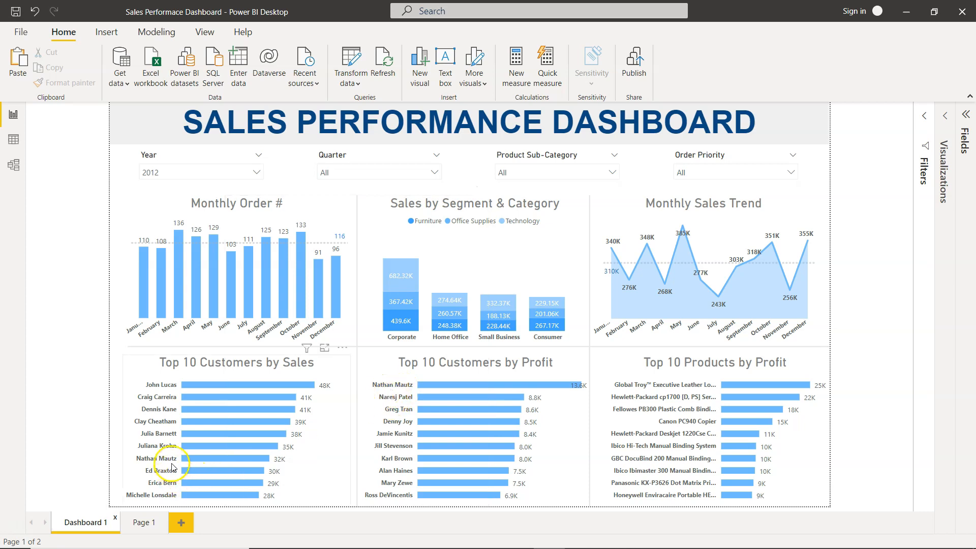
{"action": "mouse_move", "coordinate": [190, 461]}
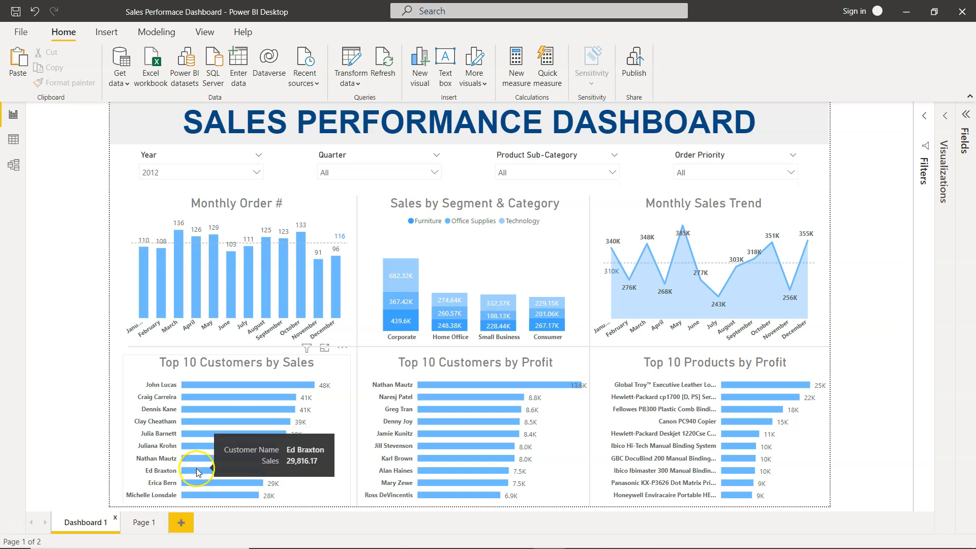
{"action": "left_click", "coordinate": [198, 459]}
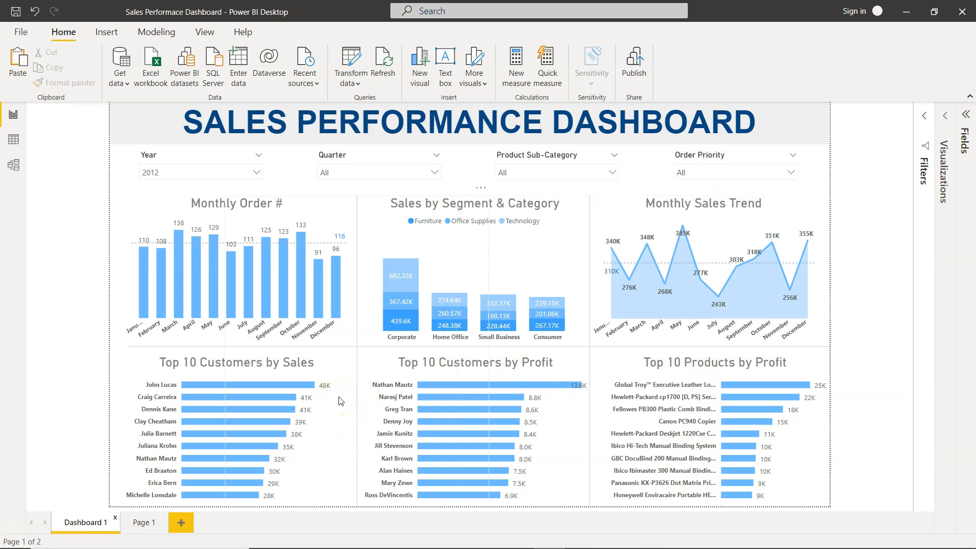
{"action": "left_click", "coordinate": [142, 527]}
- Paste a copy of the Monthly Order # chart and place it below the original on the left
{"action": "left_click", "coordinate": [290, 205]}
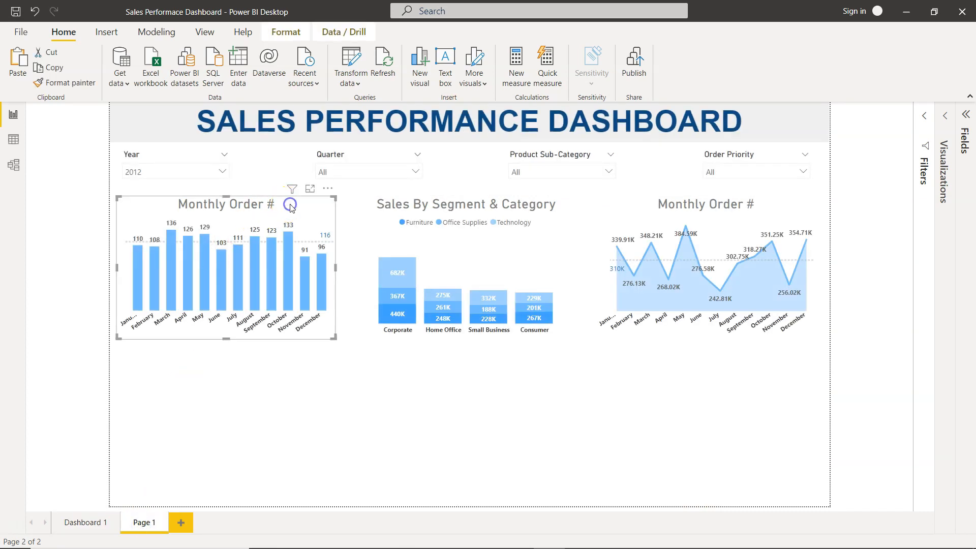
{"action": "key", "text": "ctrl+v"}
{"action": "left_click_drag", "start_coordinate": [297, 216], "coordinate": [287, 382]}
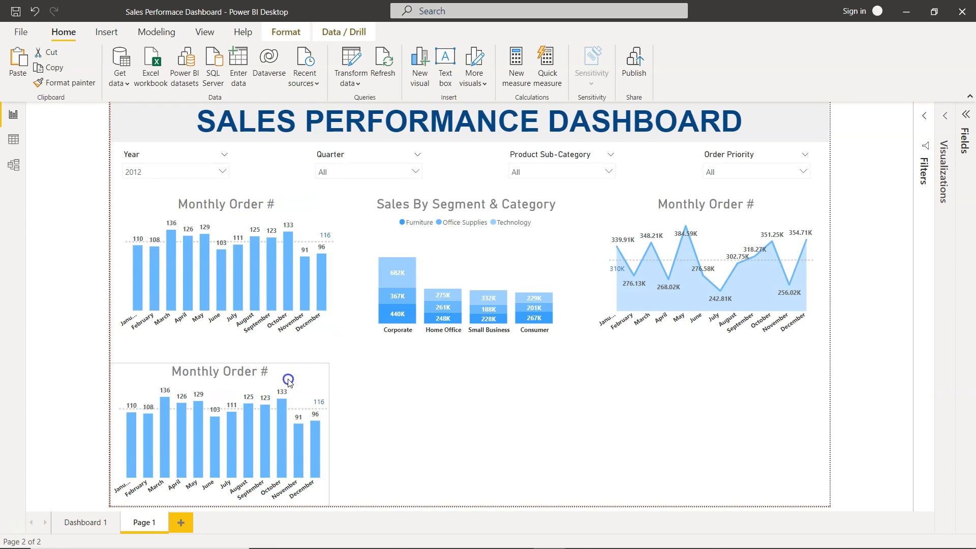
{"action": "mouse_move", "coordinate": [289, 380]}
{"action": "left_mouse_down"}
{"action": "mouse_move", "coordinate": [325, 381]}
{"action": "mouse_move", "coordinate": [296, 384]}
{"action": "left_mouse_up"}
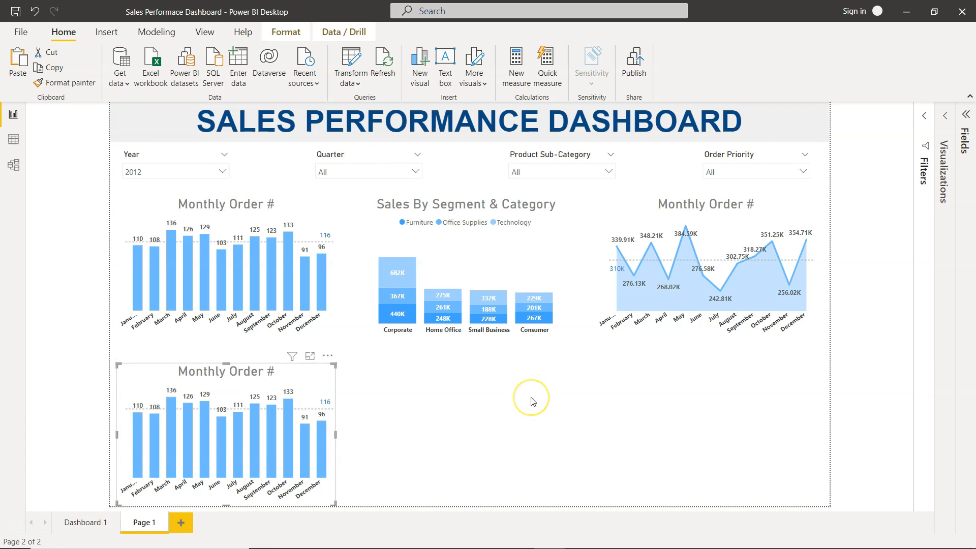
- Replace the copied chart's axis with Customer Name and its values with Sales
{"action": "left_click", "coordinate": [965, 116]}
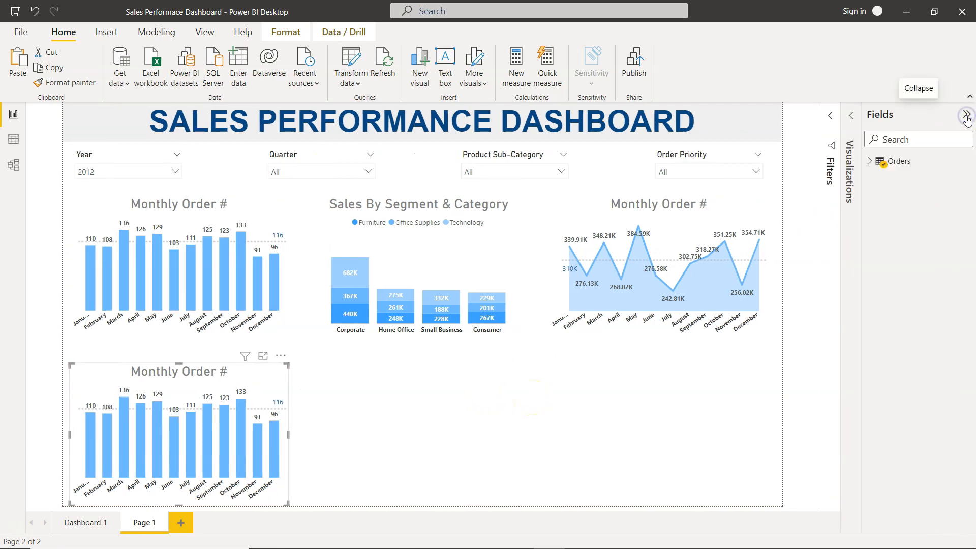
{"action": "left_click", "coordinate": [869, 161]}
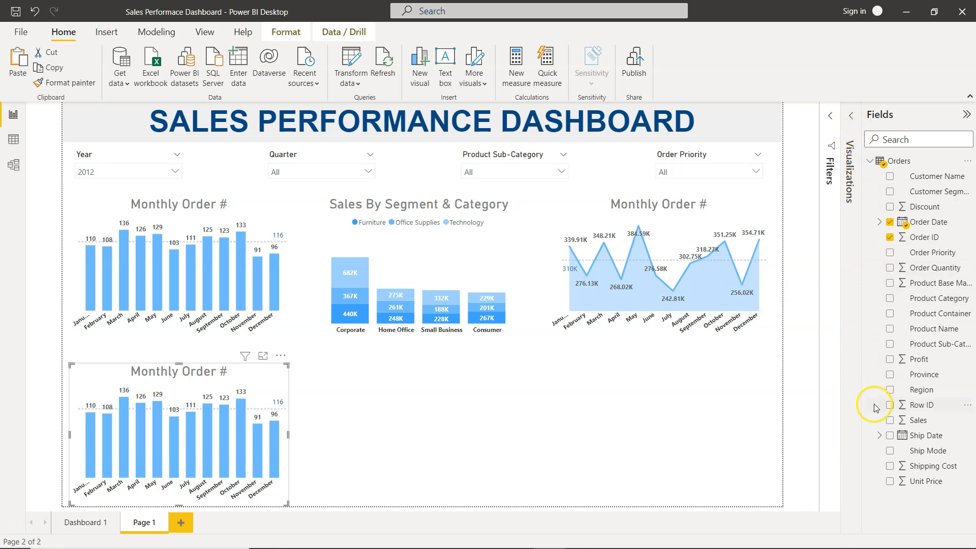
{"action": "left_click", "coordinate": [851, 114]}
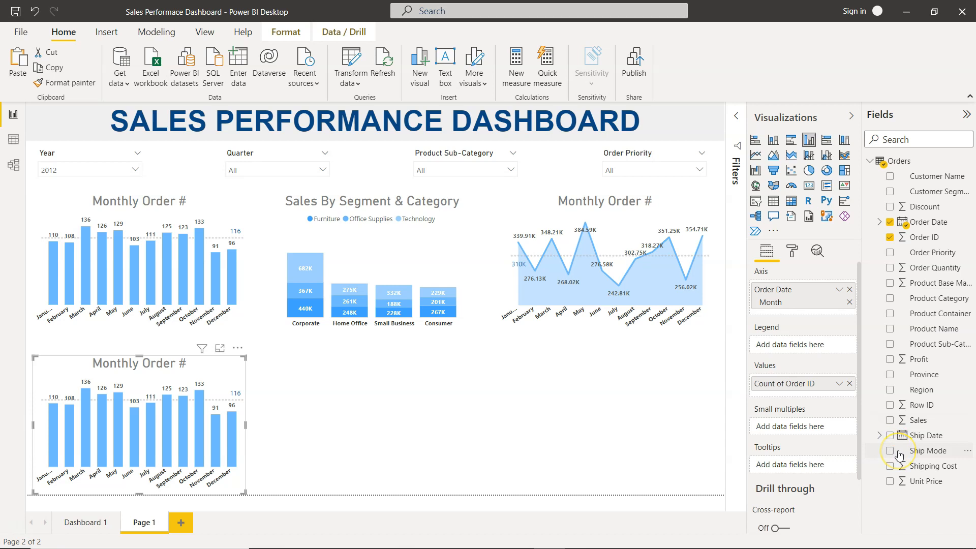
{"action": "left_click", "coordinate": [848, 289]}
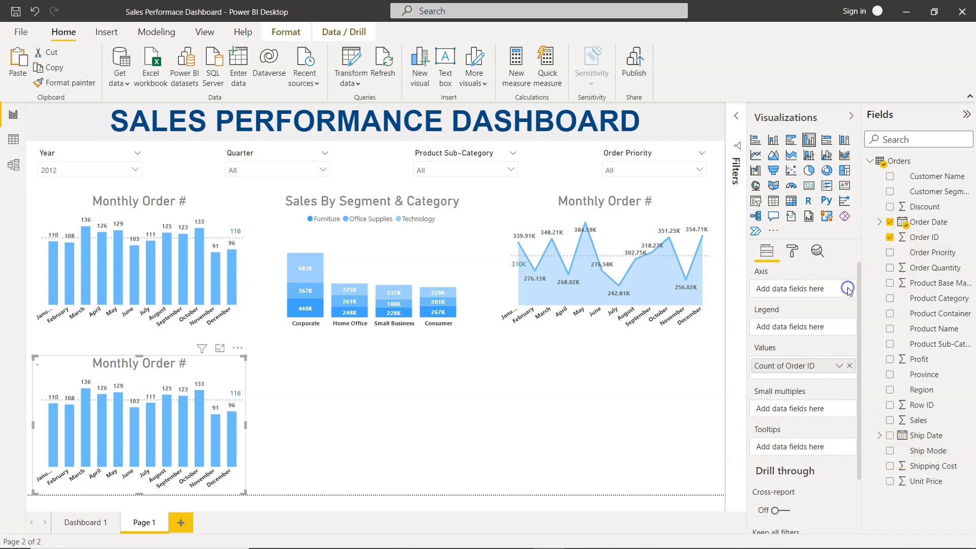
{"action": "left_click", "coordinate": [890, 175]}
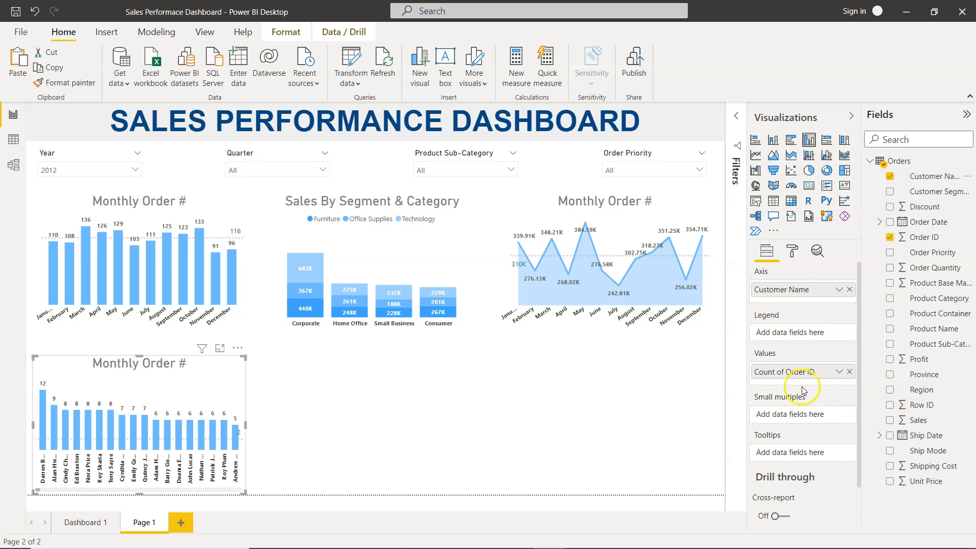
{"action": "left_click", "coordinate": [847, 372]}
{"action": "left_click", "coordinate": [889, 420]}
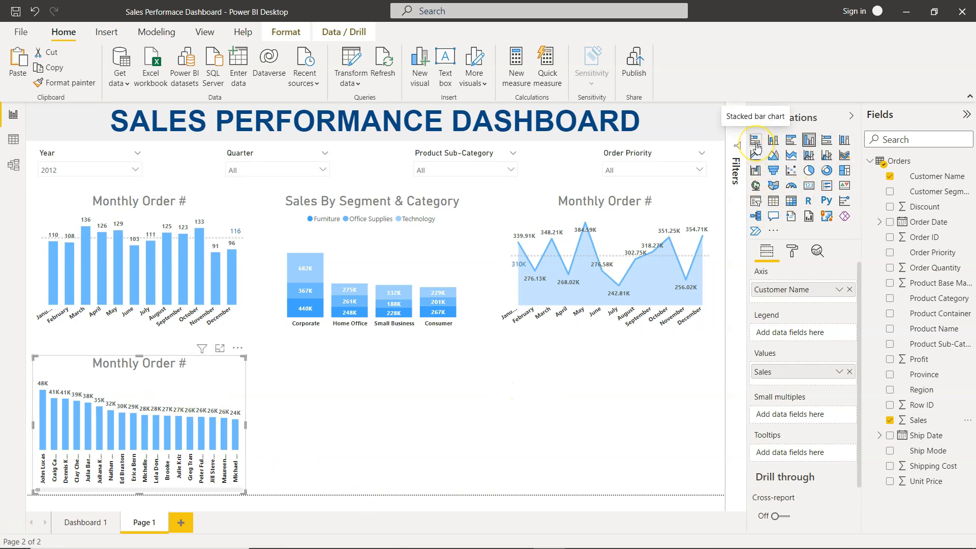
- Convert the copied chart into a clustered bar chart
{"action": "left_click", "coordinate": [791, 141]}
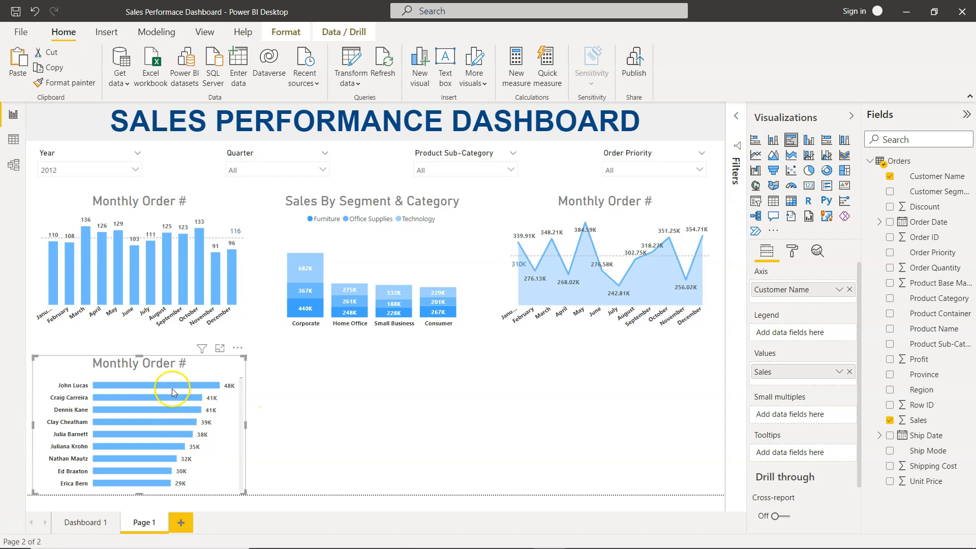
{"action": "mouse_move", "coordinate": [171, 477]}
{"action": "left_click", "coordinate": [309, 447]}
- Rename the bar chart's title to "Top 10 Customers by Sales"
{"action": "left_click", "coordinate": [792, 250]}
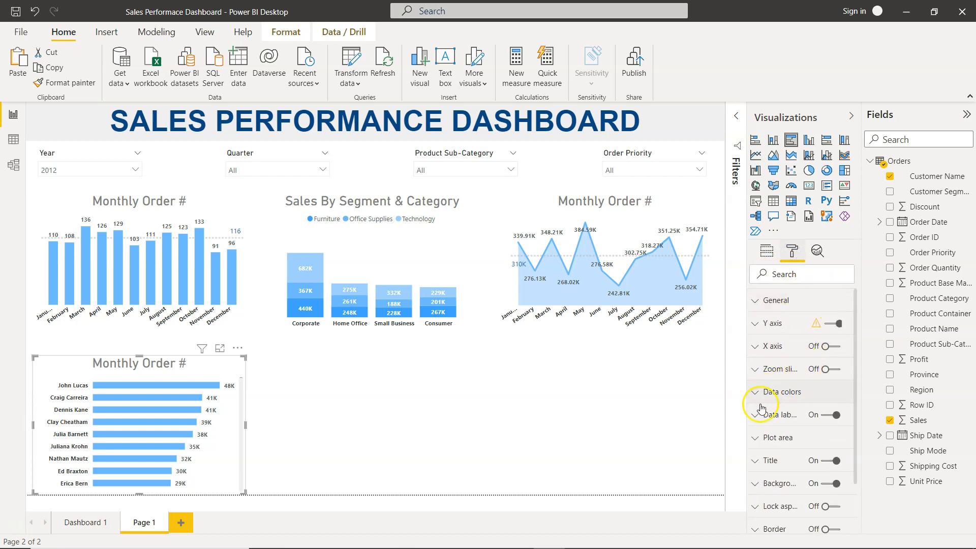
{"action": "left_click", "coordinate": [752, 461]}
{"action": "triple_click", "coordinate": [794, 498]}
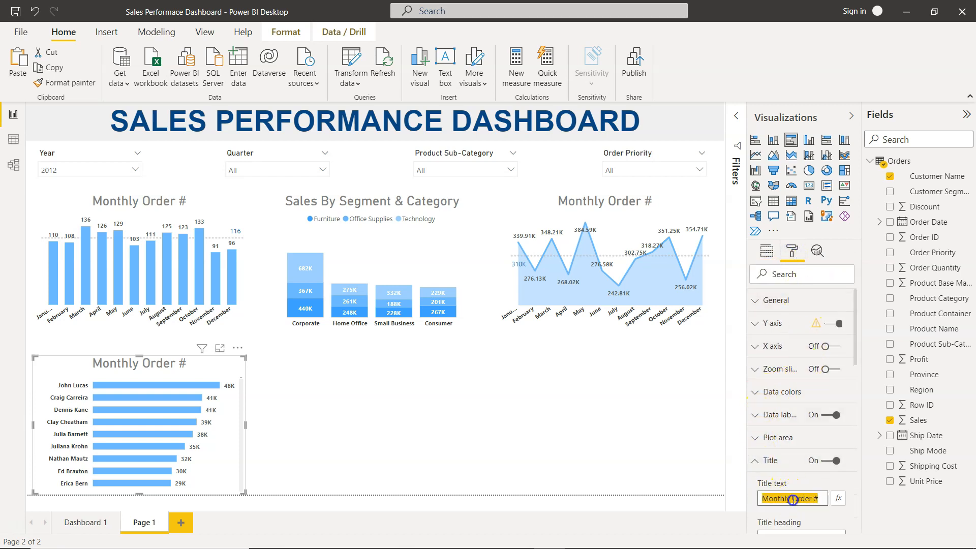
{"action": "type", "text": "Top 0"}
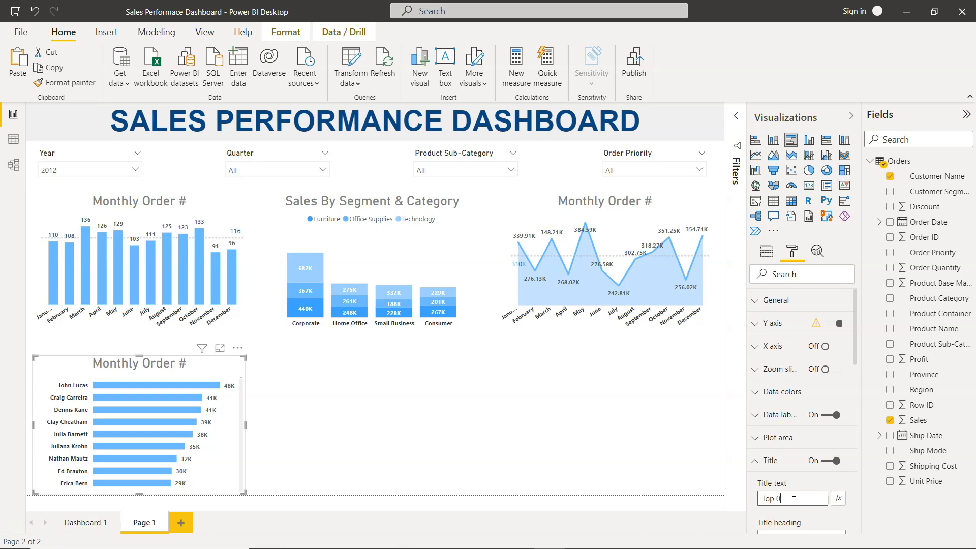
{"action": "key", "text": "BackSpace"}
{"action": "type", "text": "10 Customers by Sales"}
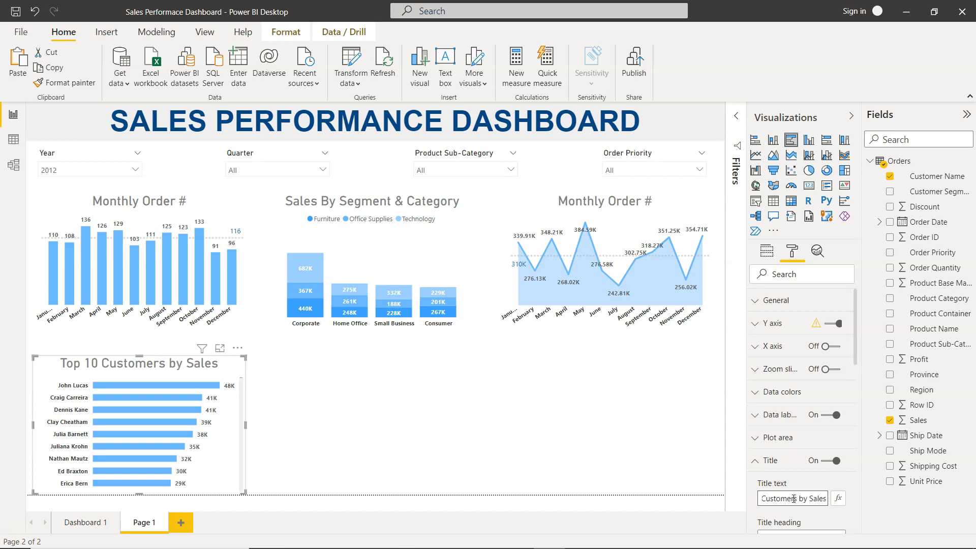
- Scroll through the customer list in the new bar chart
{"action": "scroll", "coordinate": [793, 498], "scroll_direction": "down", "scroll_amount": 4}
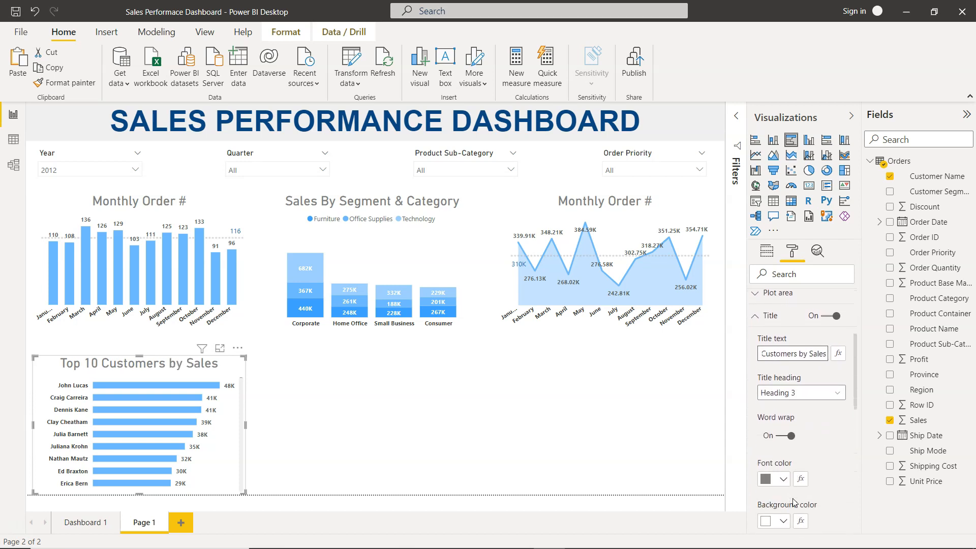
{"action": "scroll", "coordinate": [795, 502], "scroll_direction": "up", "scroll_amount": 4}
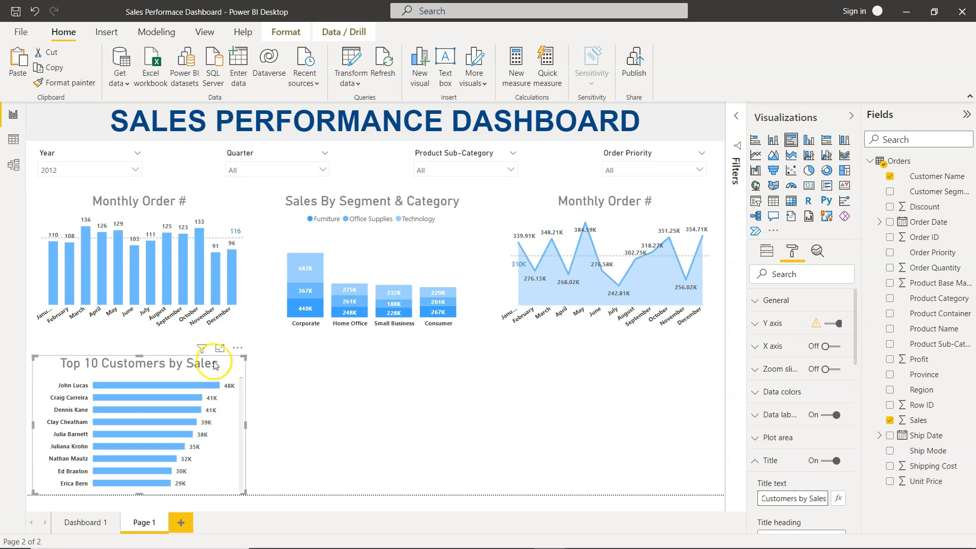
{"action": "scroll", "coordinate": [213, 416], "scroll_direction": "down", "scroll_amount": 5}
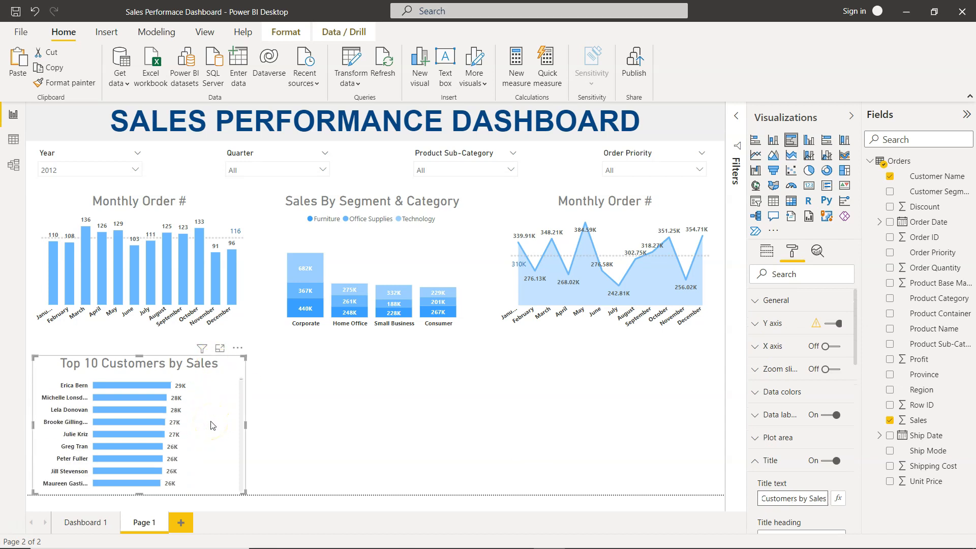
{"action": "scroll", "coordinate": [212, 425], "scroll_direction": "down", "scroll_amount": 8}
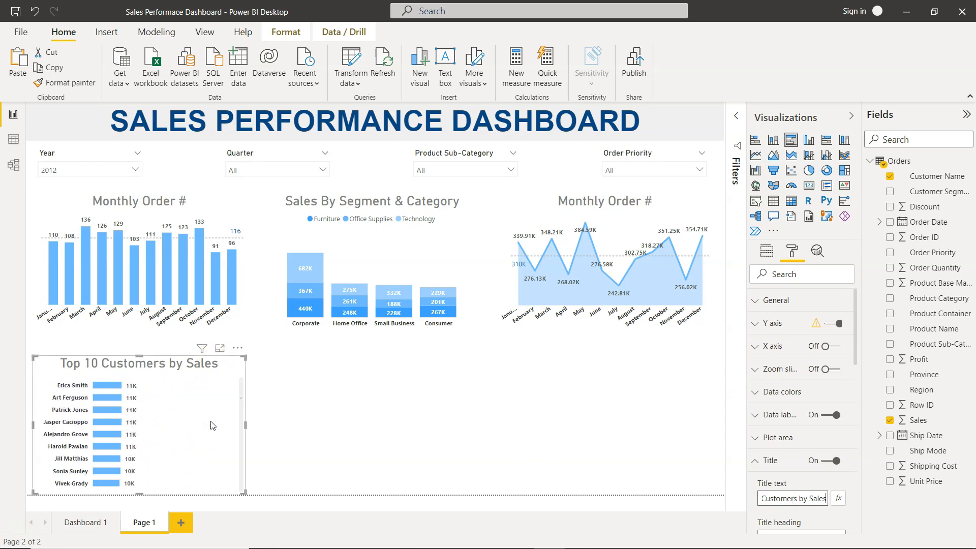
{"action": "scroll", "coordinate": [213, 425], "scroll_direction": "up", "scroll_amount": 13}
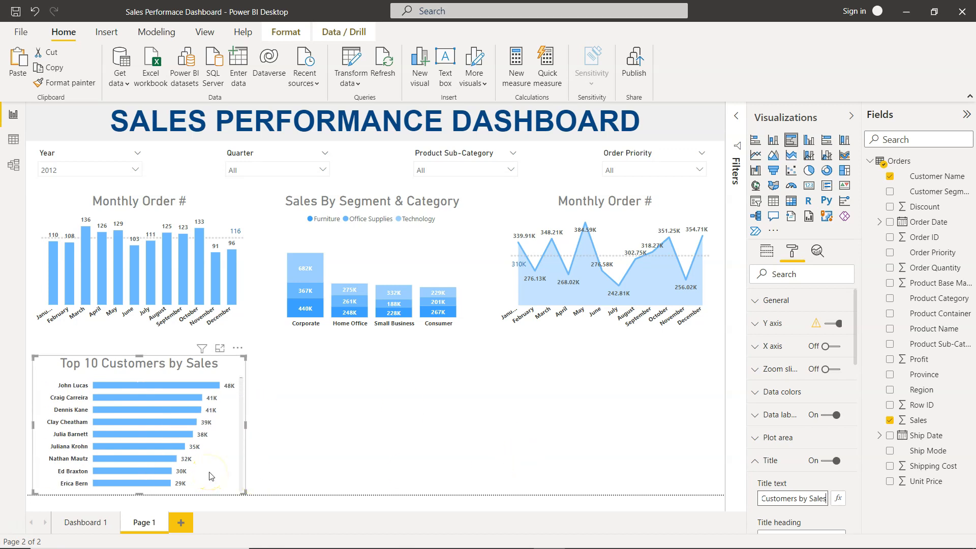
{"action": "scroll", "coordinate": [211, 476], "scroll_direction": "down", "scroll_amount": 10}
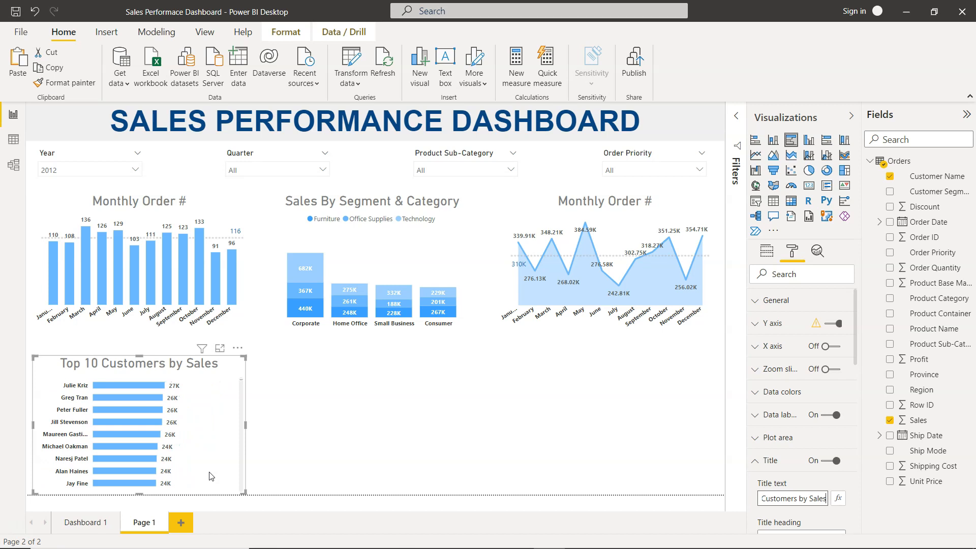
{"action": "scroll", "coordinate": [211, 477], "scroll_direction": "up", "scroll_amount": 10}
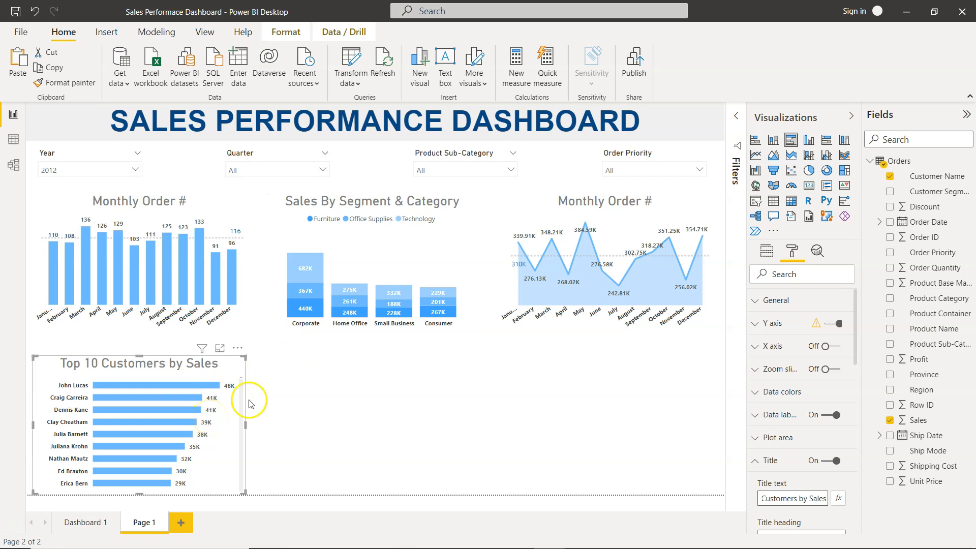
- Open the bar chart's Customer Name visual filter and switch its filter type to Top N
{"action": "left_click", "coordinate": [244, 423]}
{"action": "left_click", "coordinate": [734, 110]}
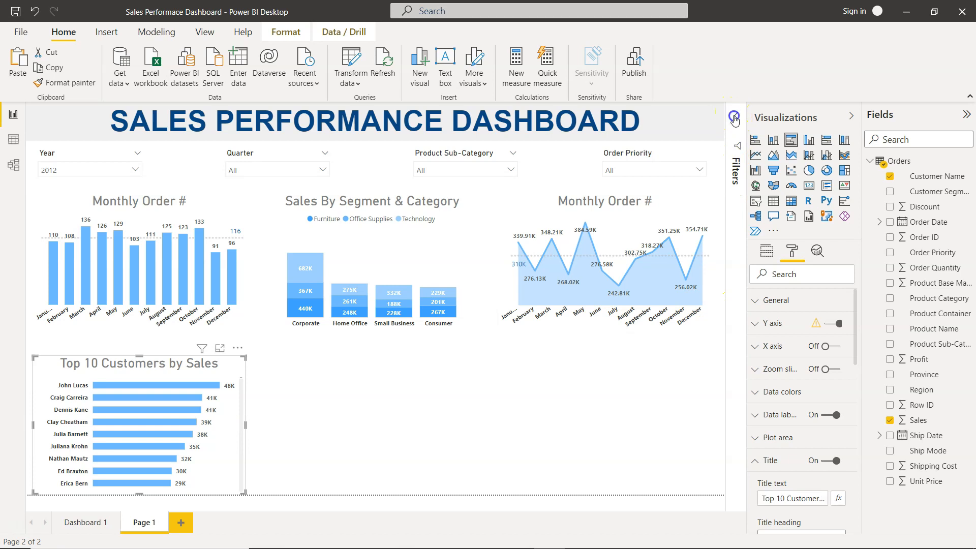
{"action": "left_click", "coordinate": [733, 112]}
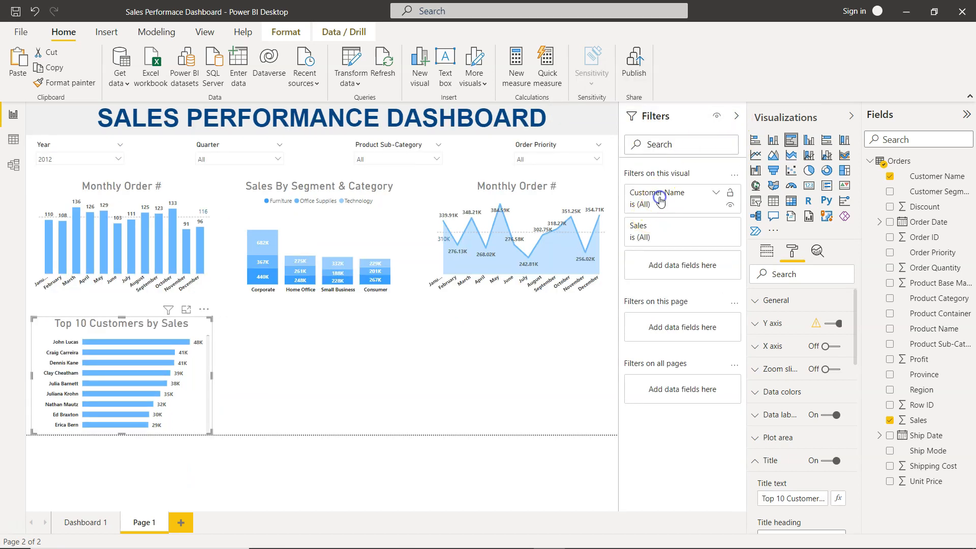
{"action": "left_click", "coordinate": [660, 200]}
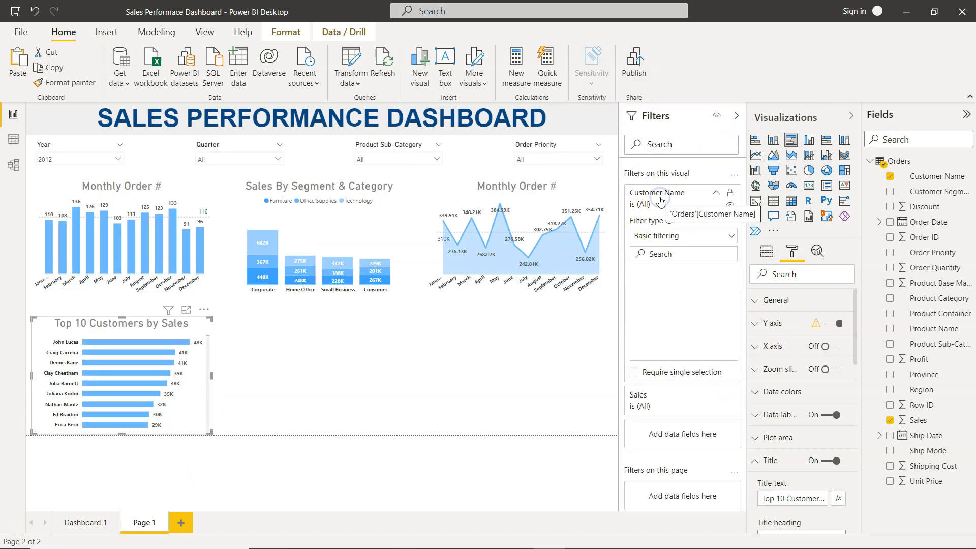
{"action": "left_click", "coordinate": [666, 234]}
{"action": "left_click", "coordinate": [653, 283]}
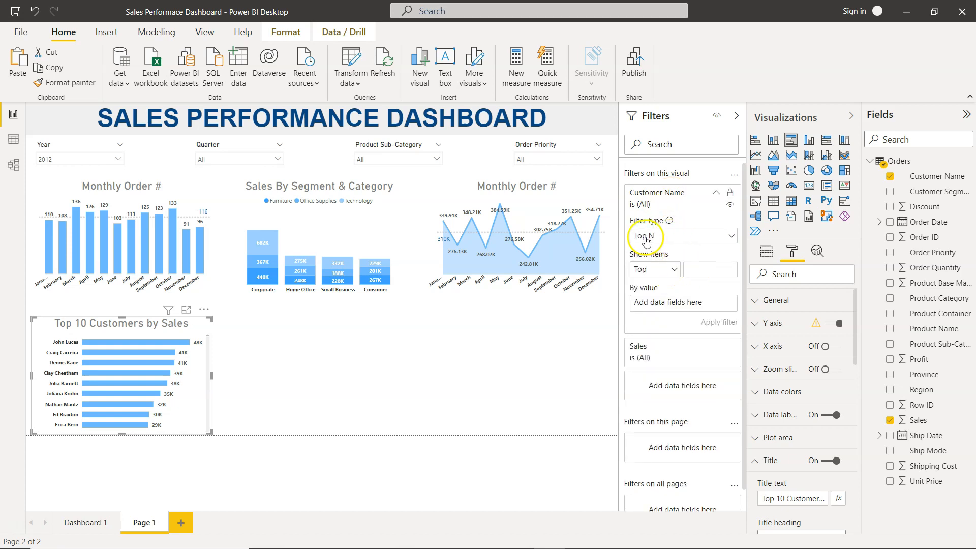
- Set the Customer Name Top N filter to show the top 10 by Sales and apply it
{"action": "left_click", "coordinate": [702, 269]}
{"action": "type", "text": "10"}
{"action": "left_click", "coordinate": [674, 270]}
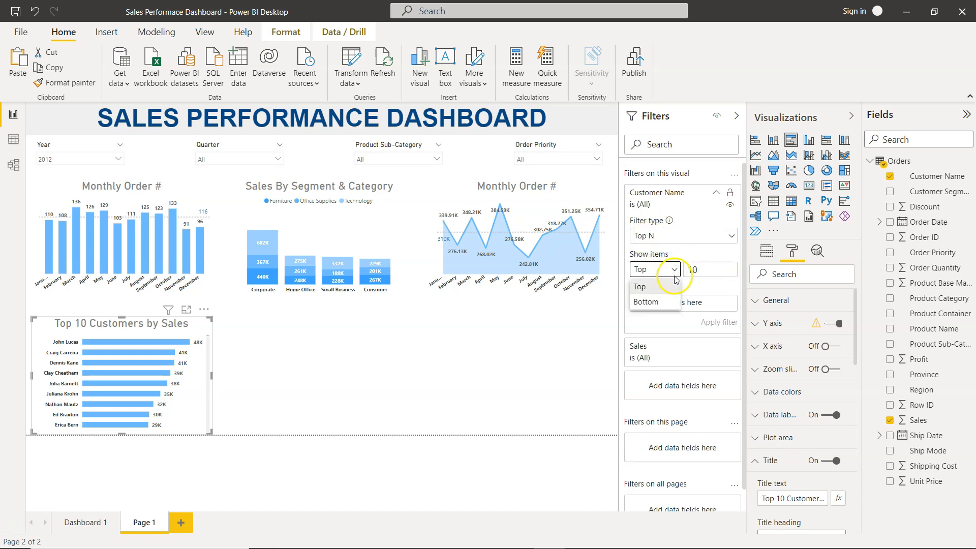
{"action": "left_click", "coordinate": [682, 252]}
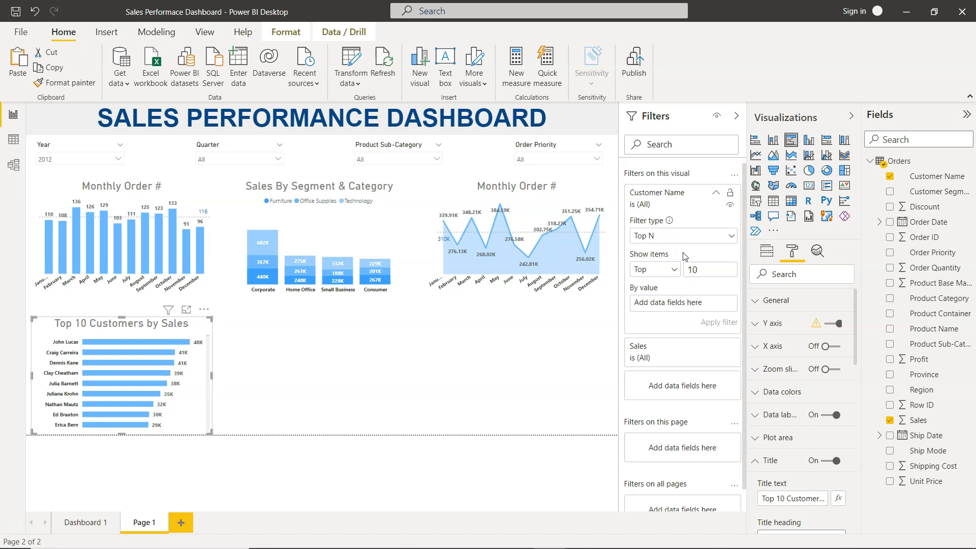
{"action": "left_click", "coordinate": [689, 292]}
{"action": "left_click_drag", "start_coordinate": [919, 421], "coordinate": [697, 304]}
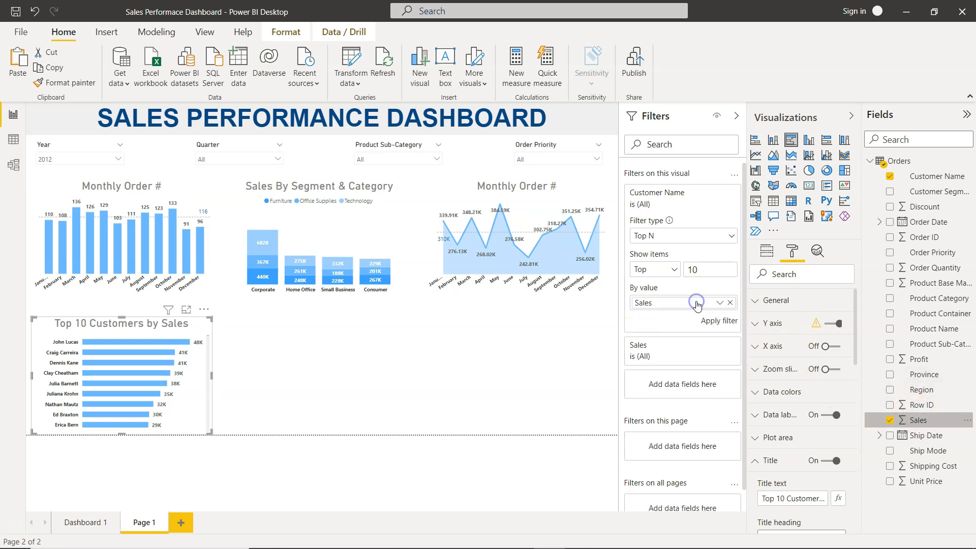
{"action": "left_click", "coordinate": [716, 322]}
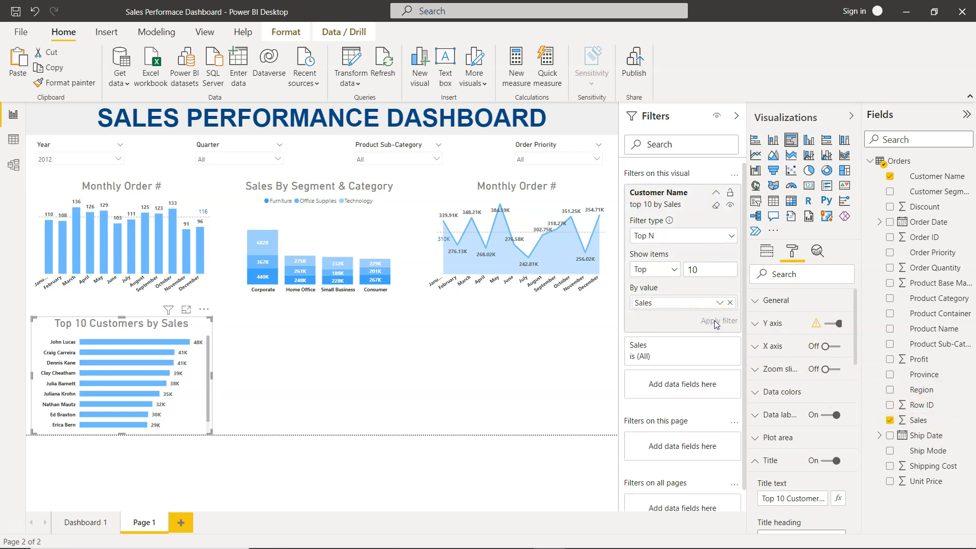
- Collapse the side panes and stretch the Top 10 Customers by Sales chart so all ten customers fit
{"action": "left_click", "coordinate": [736, 116]}
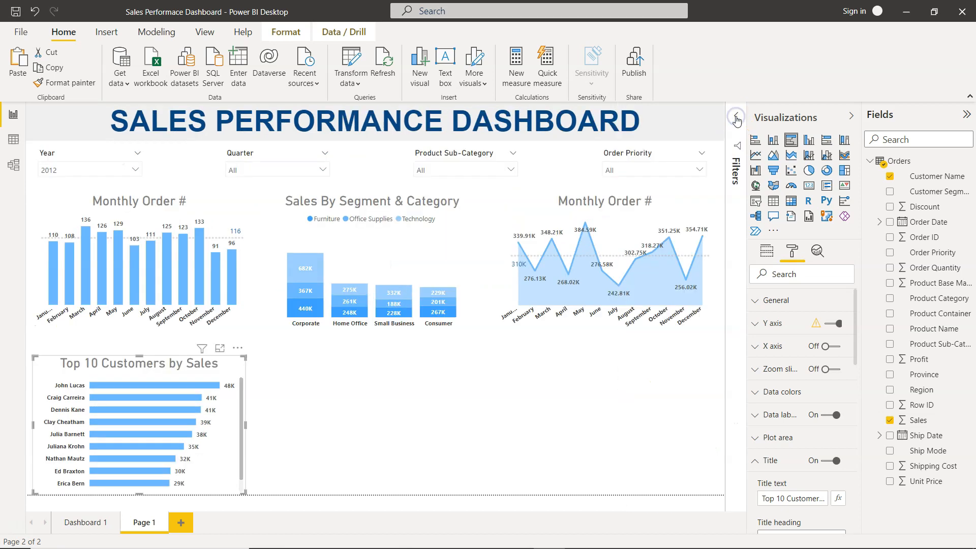
{"action": "left_click", "coordinate": [853, 116]}
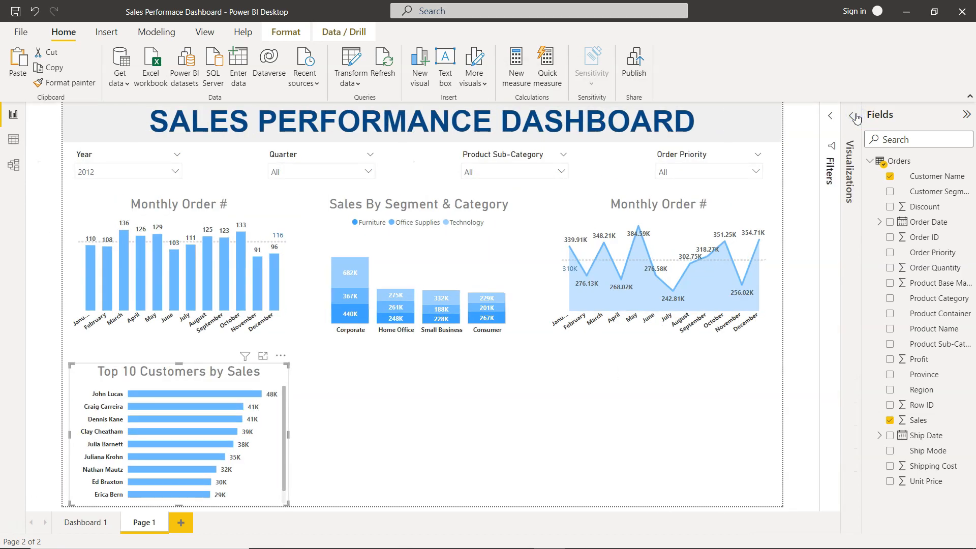
{"action": "scroll", "coordinate": [258, 482], "scroll_direction": "down", "scroll_amount": 1}
{"action": "scroll", "coordinate": [260, 483], "scroll_direction": "up", "scroll_amount": 1}
{"action": "left_click_drag", "start_coordinate": [180, 361], "coordinate": [180, 360]}
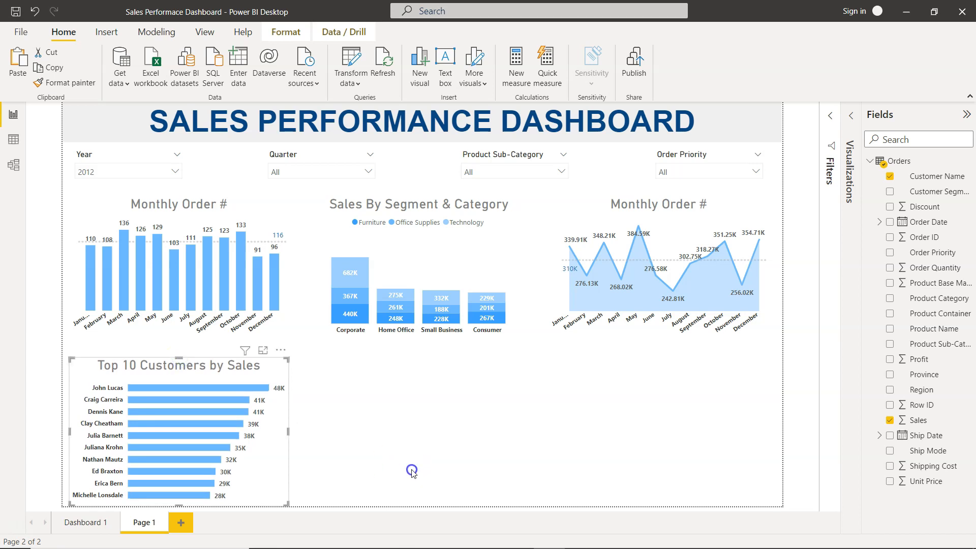
{"action": "left_click", "coordinate": [411, 468]}
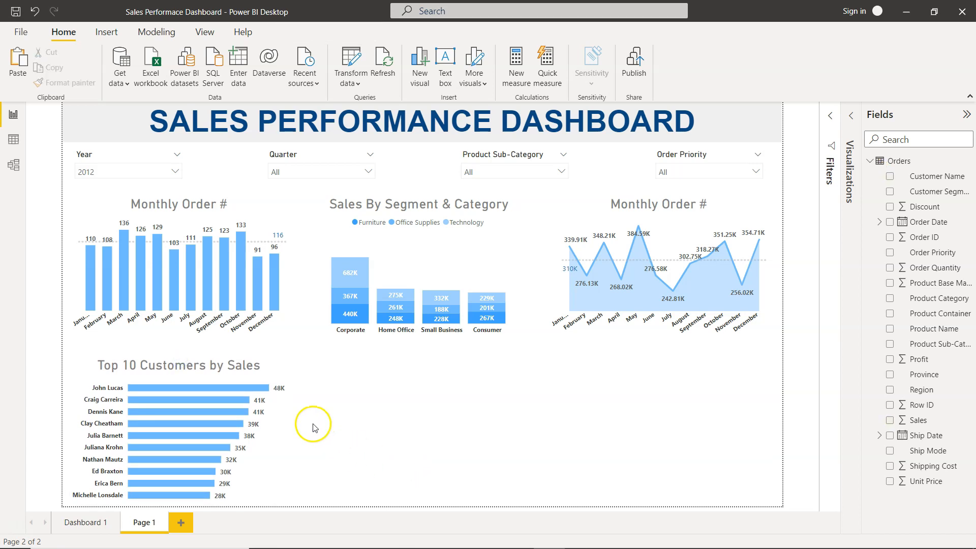
- Duplicate the Top 10 Customers by Sales chart and place the copy beside the original
{"action": "left_click", "coordinate": [266, 361]}
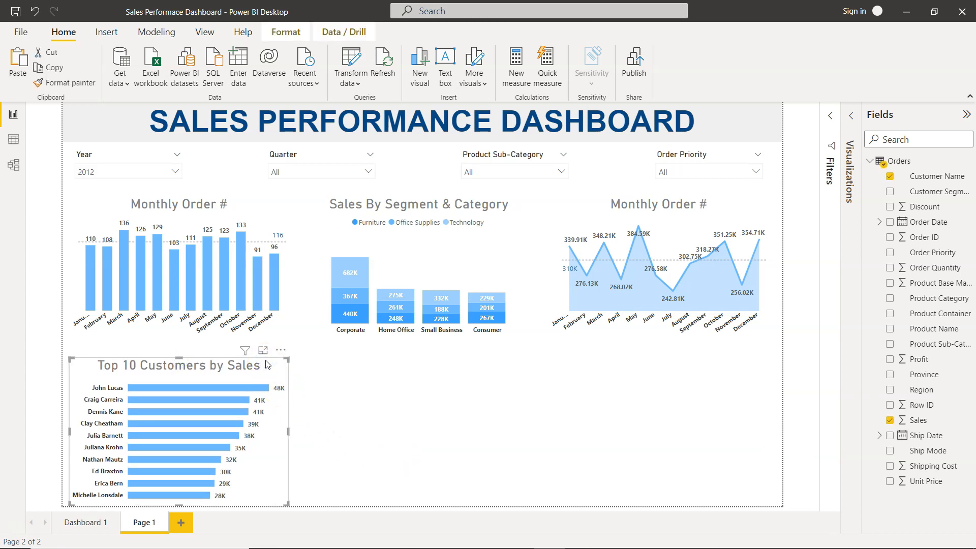
{"action": "left_click_drag", "start_coordinate": [266, 364], "coordinate": [515, 383]}
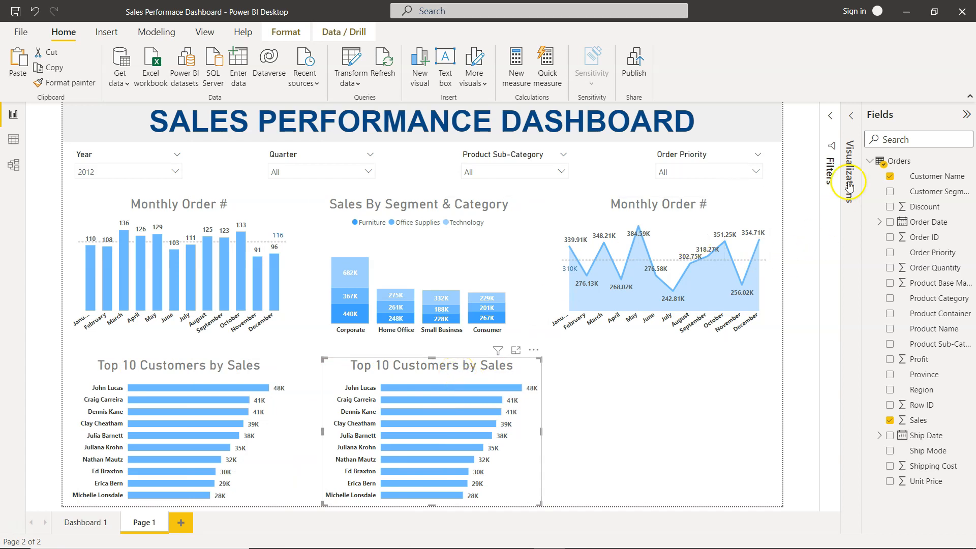
- Replace Sales with Profit as the value field of the copied bar chart
{"action": "left_click", "coordinate": [850, 115]}
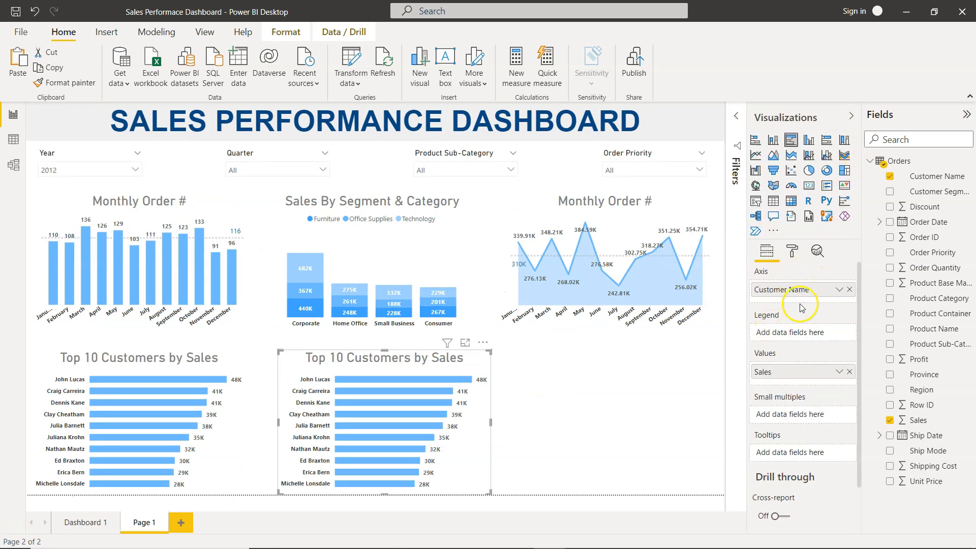
{"action": "left_click", "coordinate": [850, 373]}
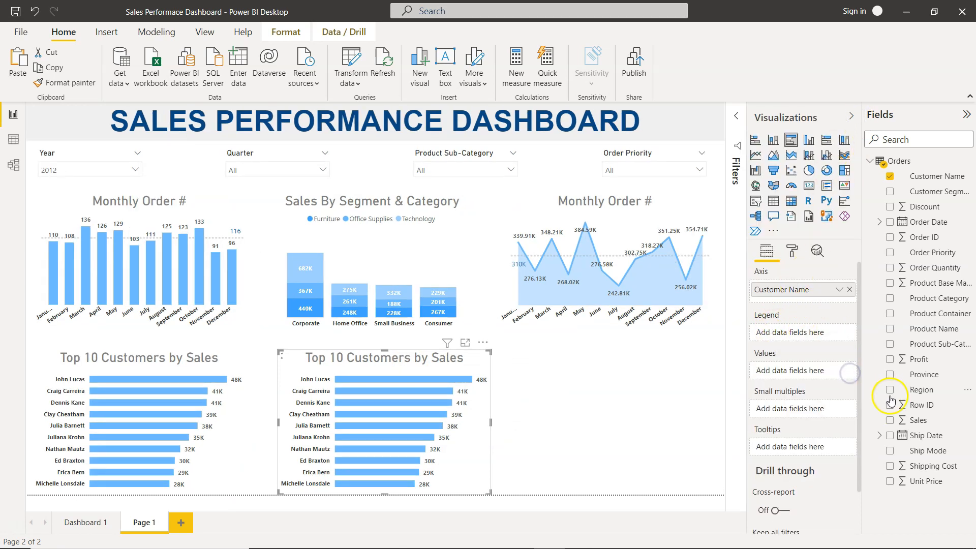
{"action": "left_click", "coordinate": [890, 359]}
- Rename the copied chart's title to "Top 10 Customers by Profit"
{"action": "left_click", "coordinate": [792, 256]}
{"action": "scroll", "coordinate": [807, 403], "scroll_direction": "down", "scroll_amount": 2}
{"action": "left_click", "coordinate": [762, 395]}
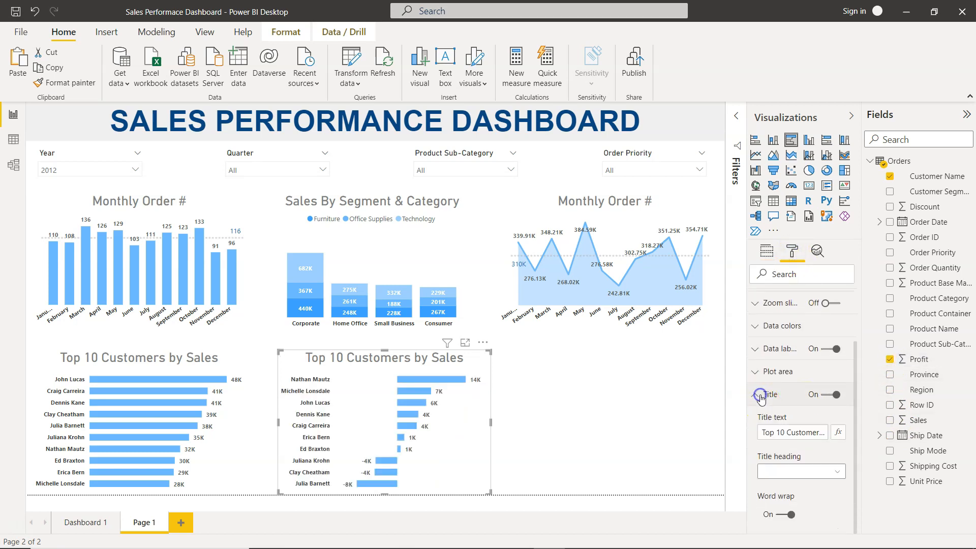
{"action": "left_click", "coordinate": [812, 433]}
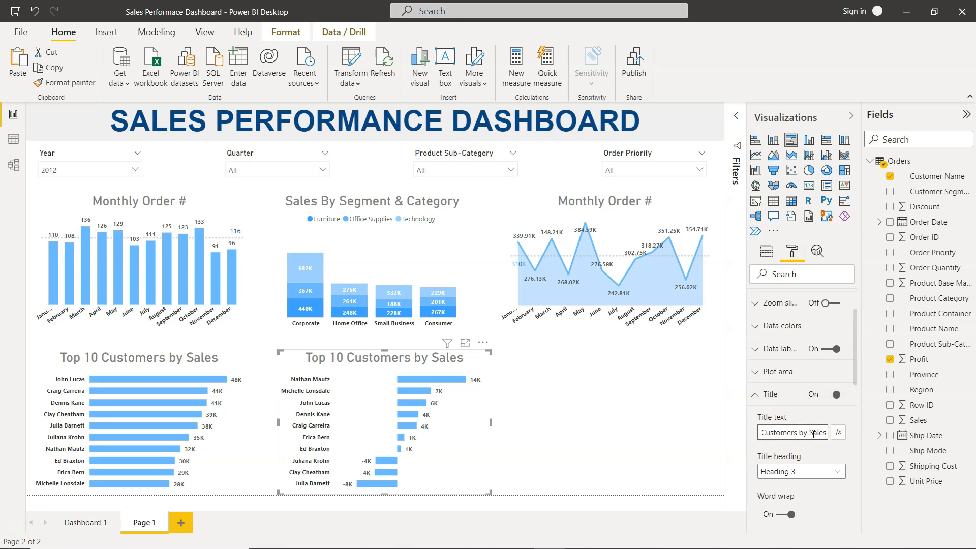
{"action": "type", "text": "Pr"}
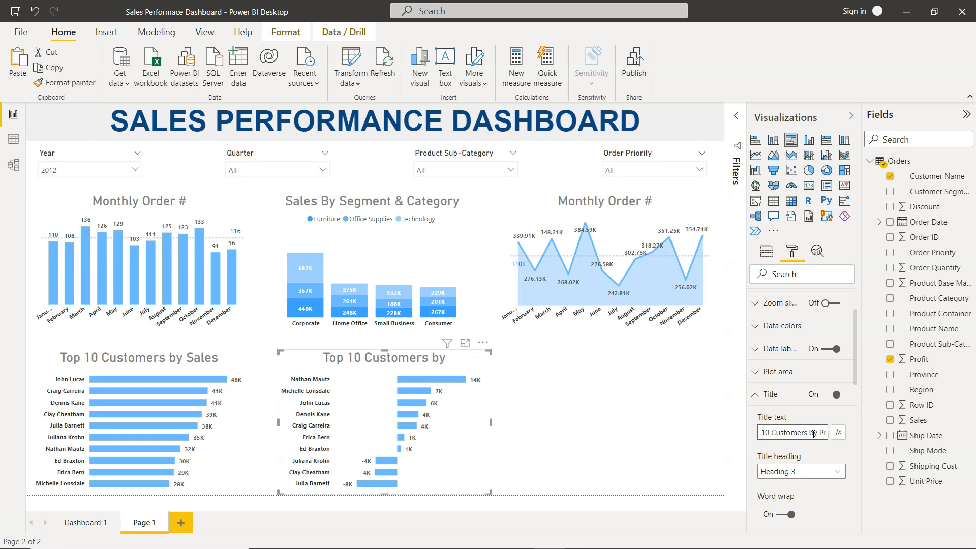
{"action": "type", "text": "ofit"}
{"action": "key", "text": "Tab"}
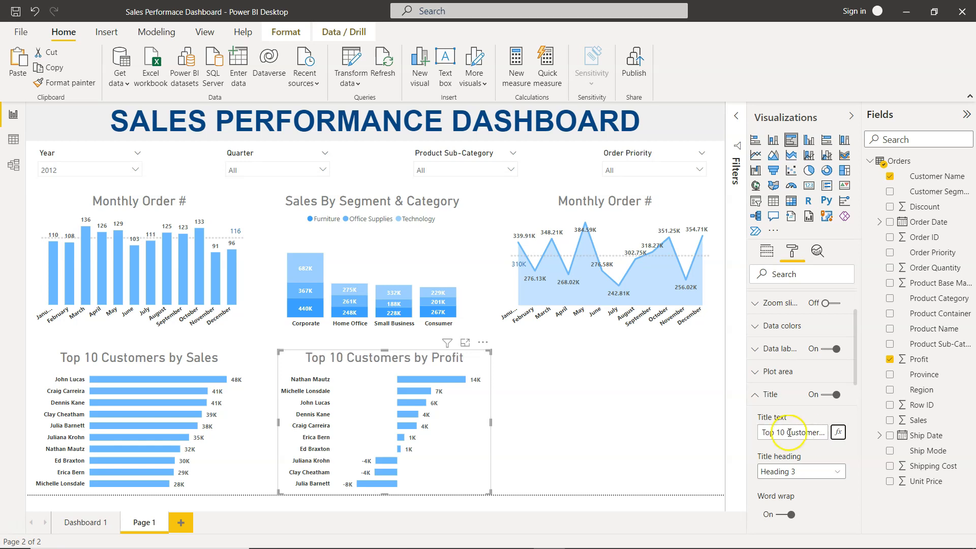
- Change the copied chart's Customer Name Top N filter to rank by Profit and apply it
{"action": "left_click", "coordinate": [736, 119]}
{"action": "left_click", "coordinate": [668, 208]}
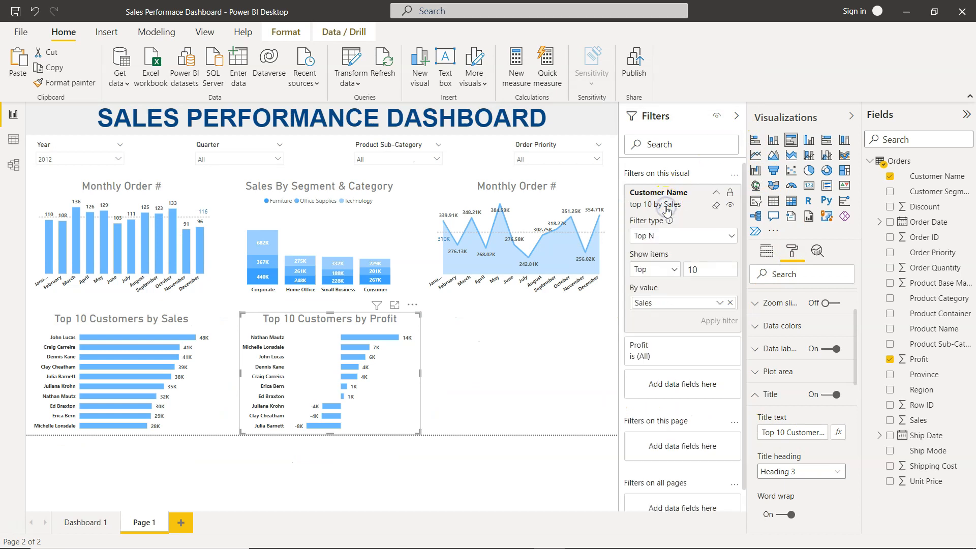
{"action": "left_click", "coordinate": [730, 304]}
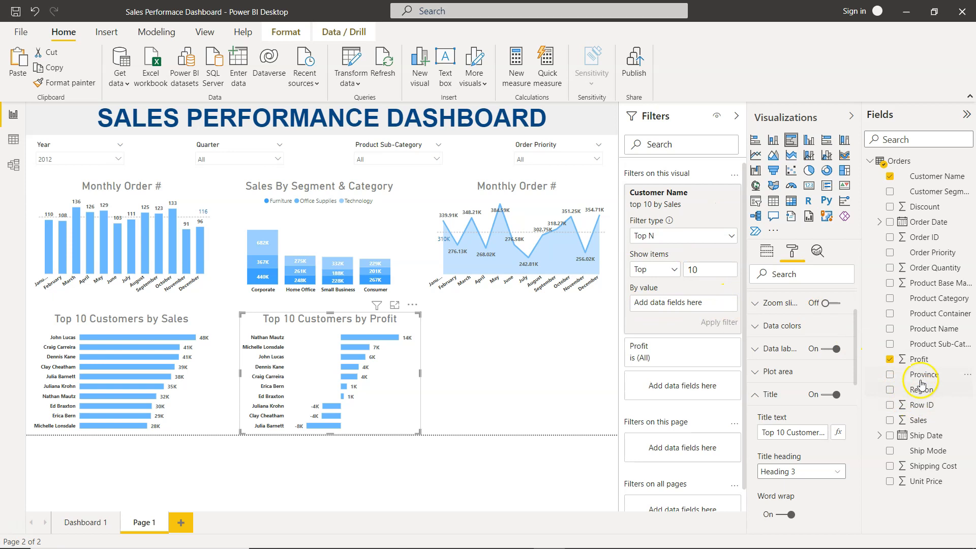
{"action": "left_click_drag", "start_coordinate": [918, 359], "coordinate": [680, 303]}
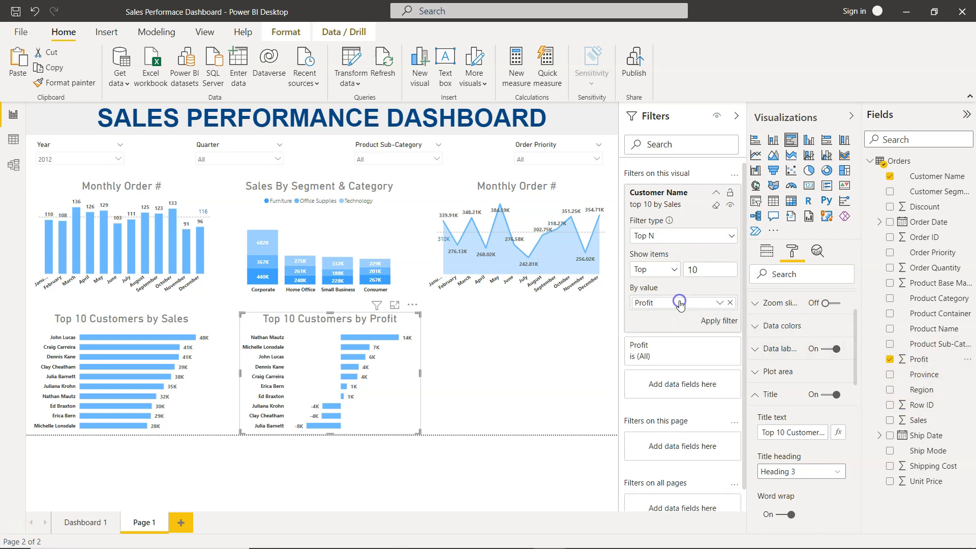
{"action": "left_click", "coordinate": [718, 321]}
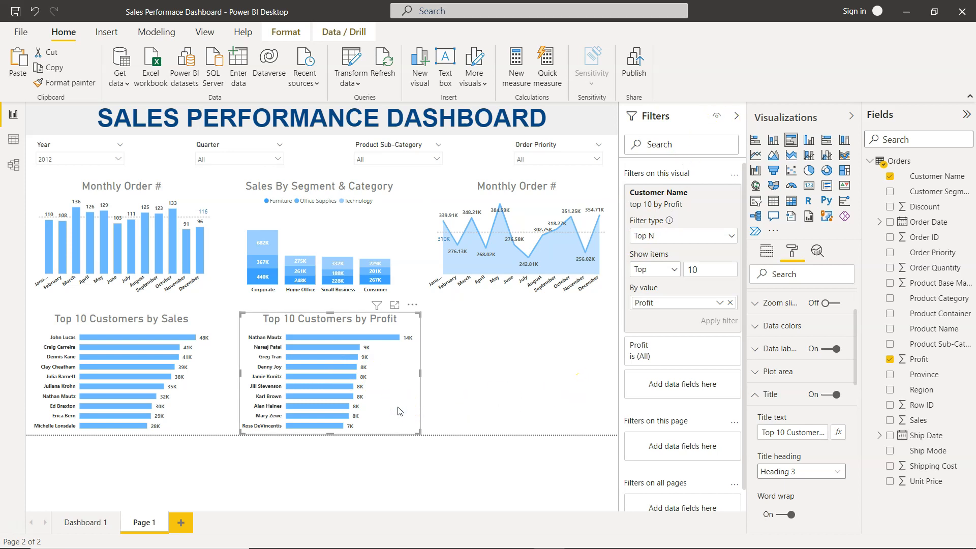
- Paste another copy of the profit chart and place it at the right end of the row
{"action": "key", "text": "ctrl+v"}
{"action": "left_click_drag", "start_coordinate": [400, 409], "coordinate": [583, 417]}
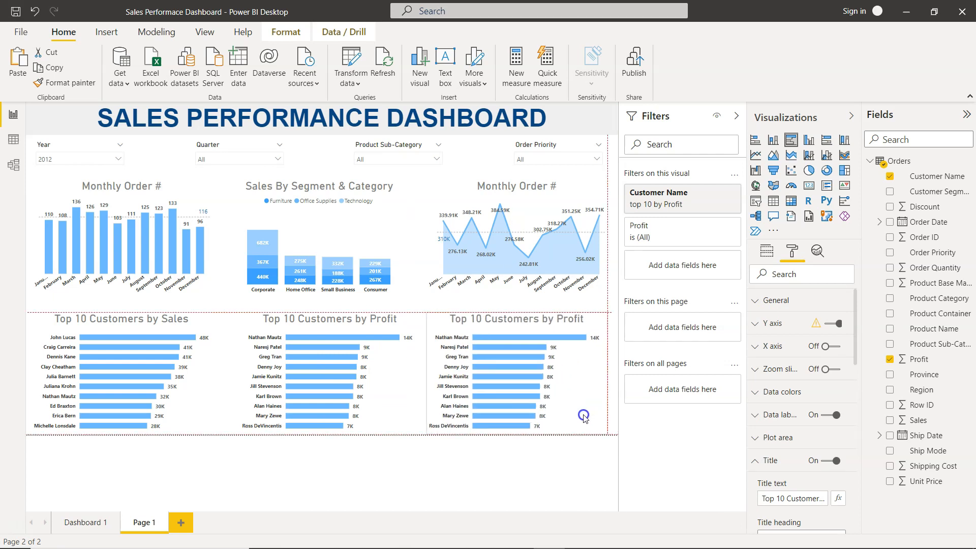
{"action": "left_click_drag", "start_coordinate": [583, 416], "coordinate": [582, 416]}
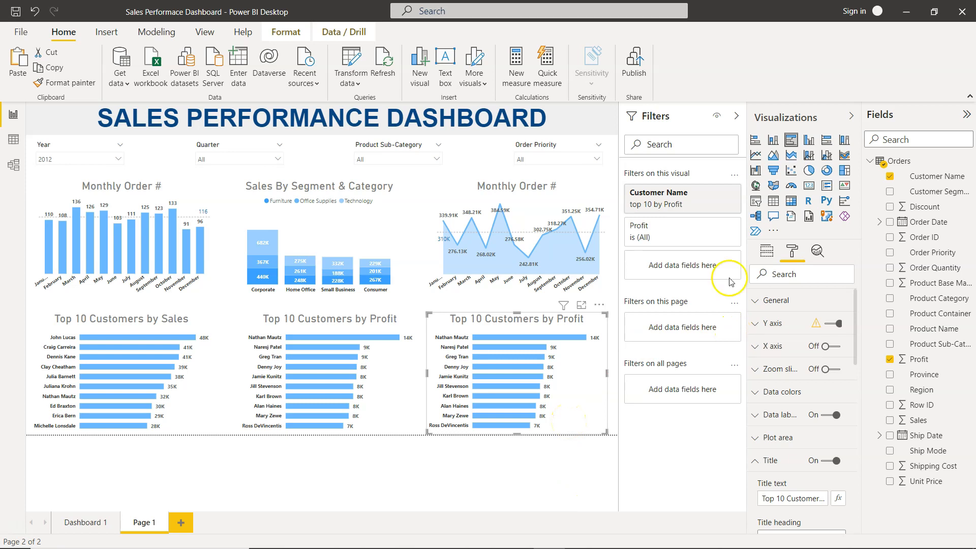
- Replace Customer Name with Product Name on the third chart's axis
{"action": "left_click", "coordinate": [736, 118]}
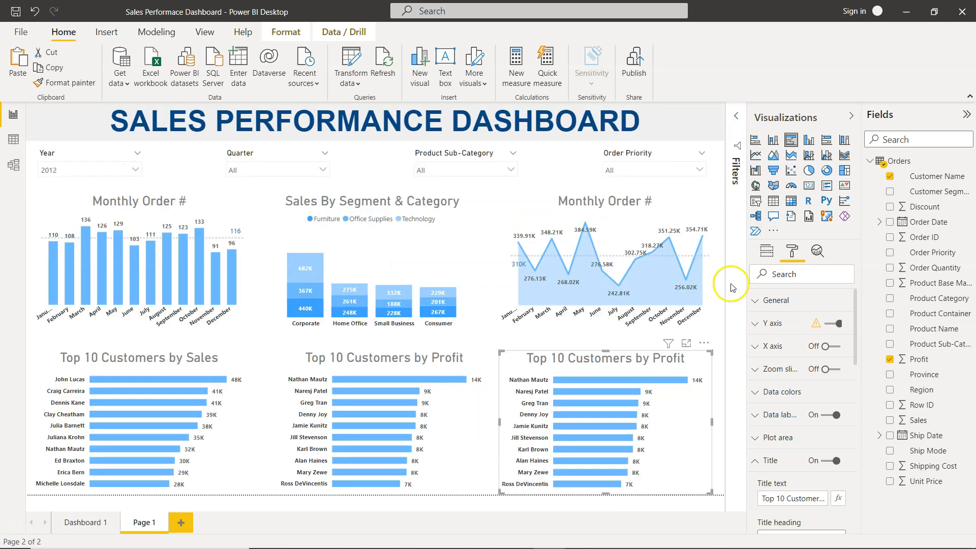
{"action": "left_click", "coordinate": [766, 249]}
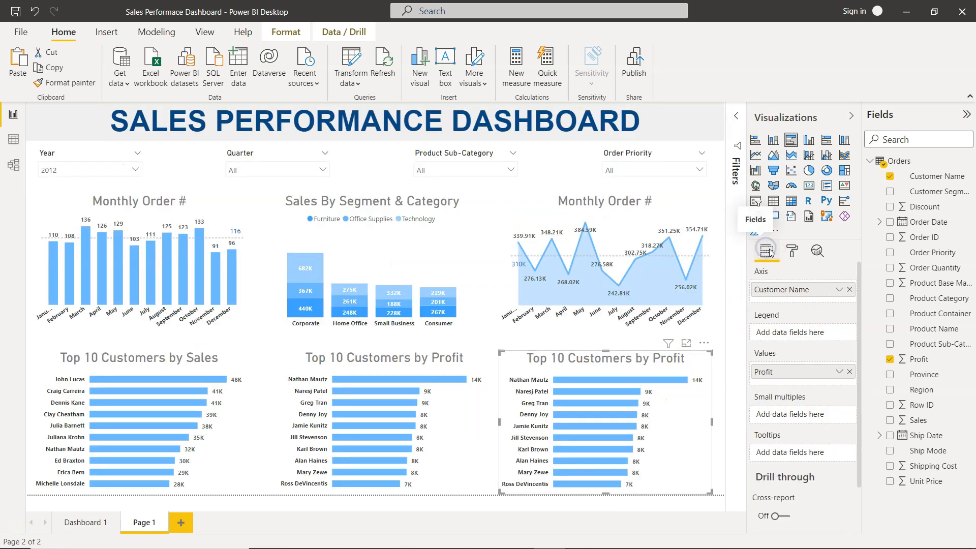
{"action": "left_click", "coordinate": [890, 177]}
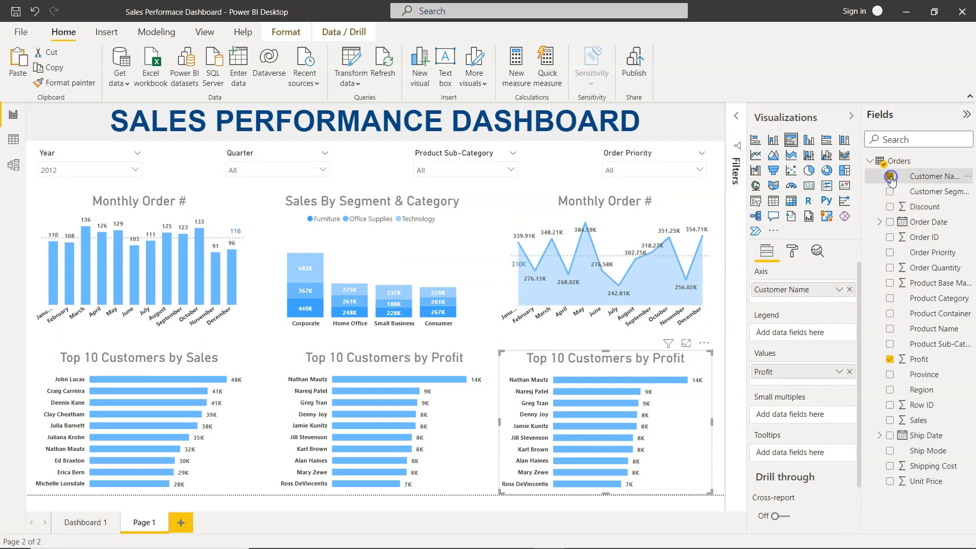
{"action": "left_click", "coordinate": [890, 330]}
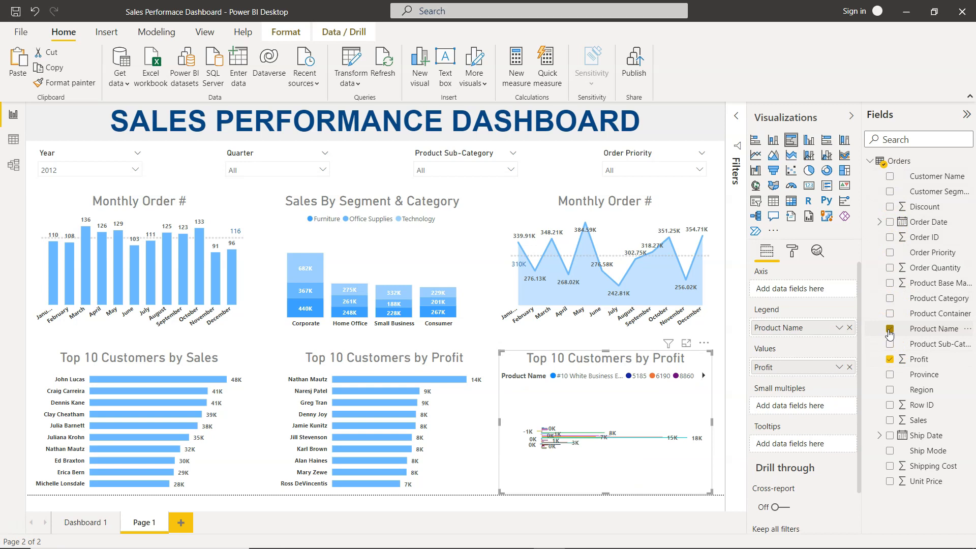
{"action": "left_click", "coordinate": [892, 364]}
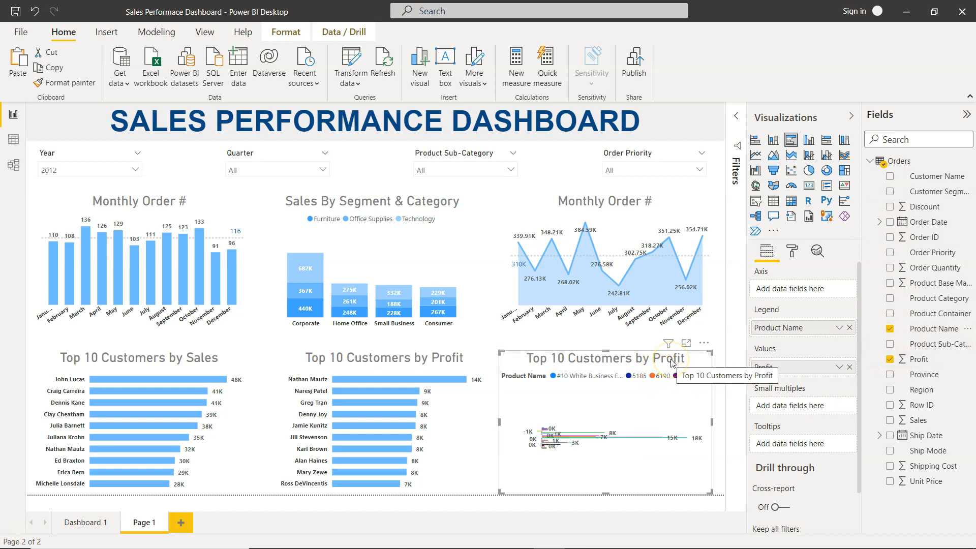
{"action": "left_click_drag", "start_coordinate": [781, 331], "coordinate": [785, 291]}
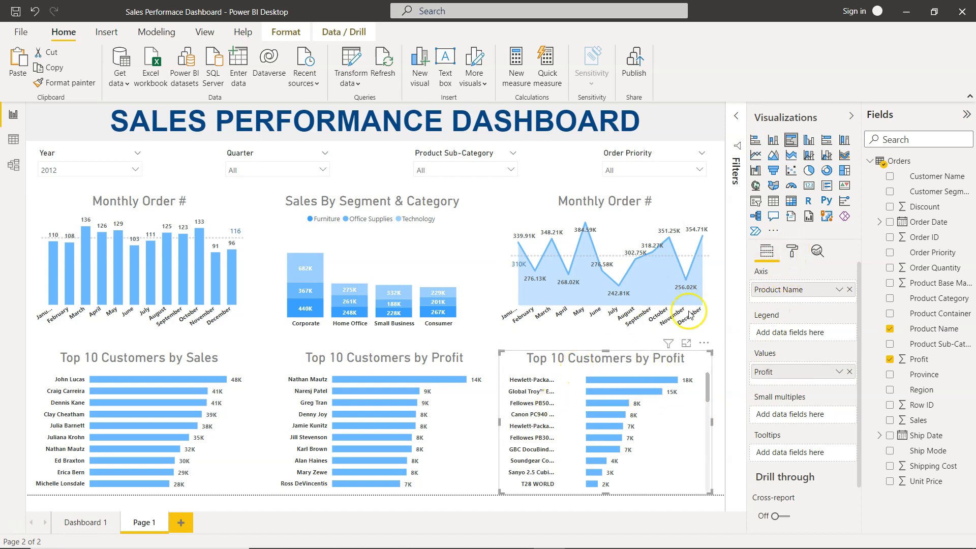
- Remove the third chart's Customer Name filter and give Product Name a Top 10 by Profit filter
{"action": "left_click", "coordinate": [735, 116]}
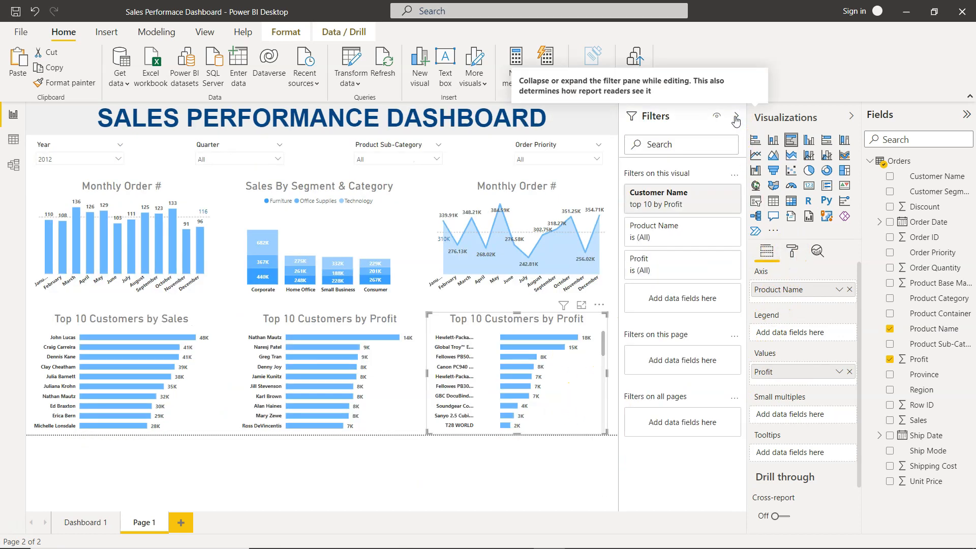
{"action": "left_click", "coordinate": [681, 197]}
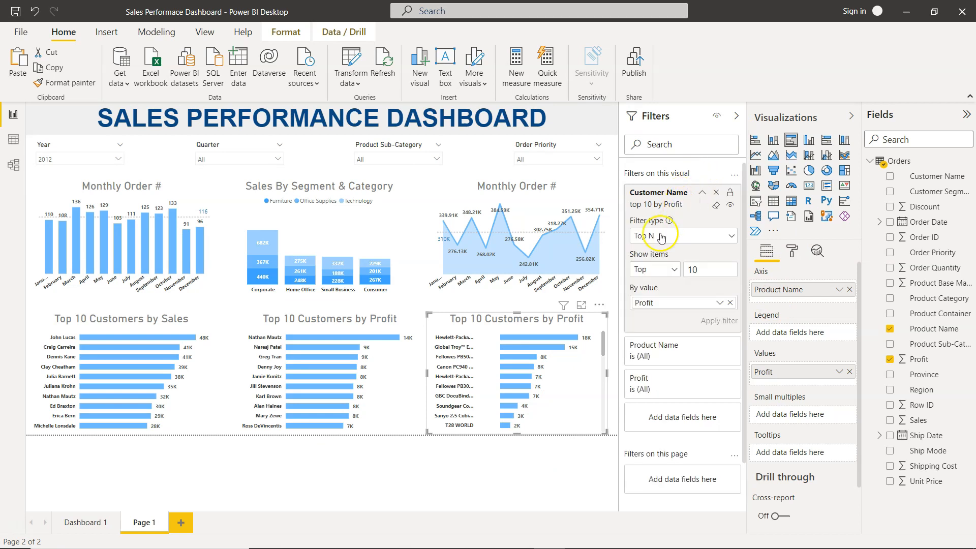
{"action": "left_click", "coordinate": [716, 192]}
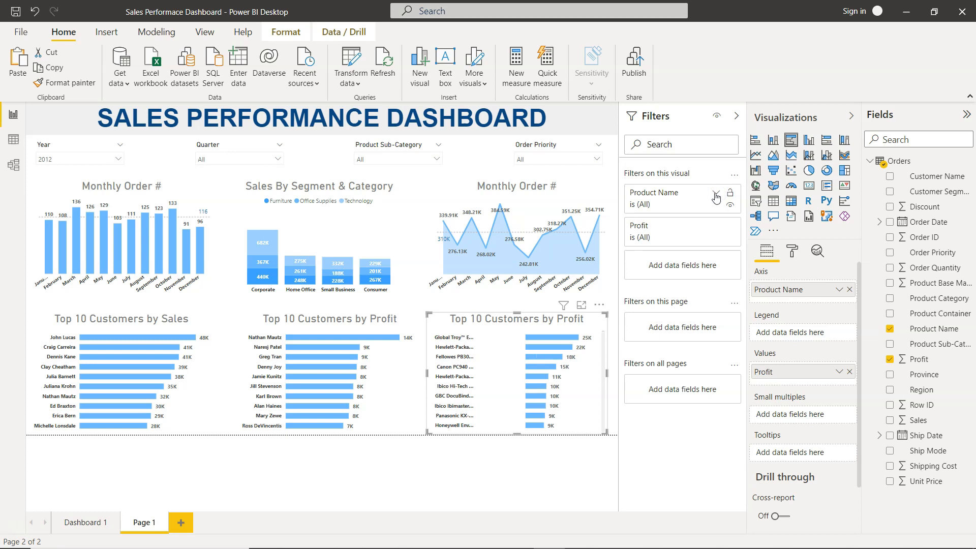
{"action": "left_click", "coordinate": [716, 193]}
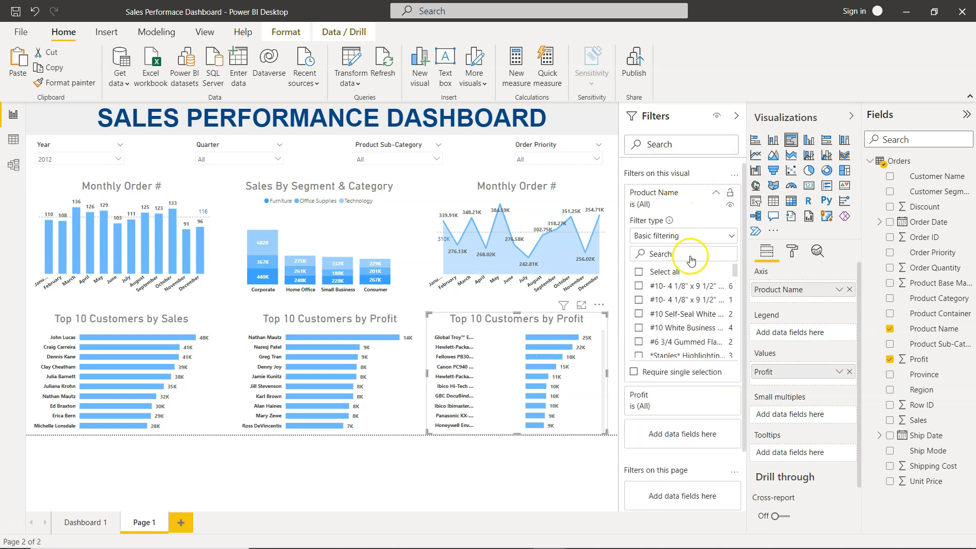
{"action": "left_click", "coordinate": [663, 236]}
{"action": "left_click", "coordinate": [655, 283]}
{"action": "left_click", "coordinate": [702, 270]}
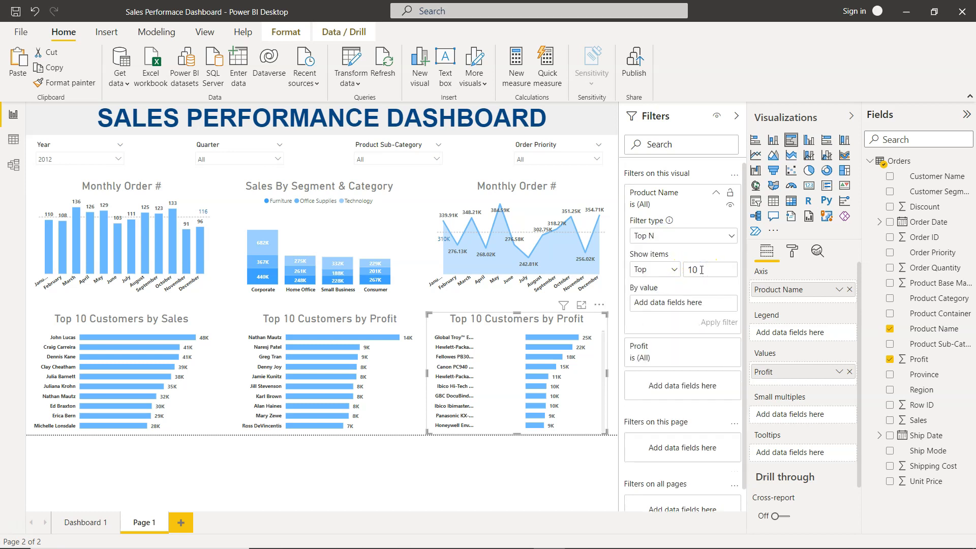
{"action": "left_click_drag", "start_coordinate": [918, 359], "coordinate": [696, 304]}
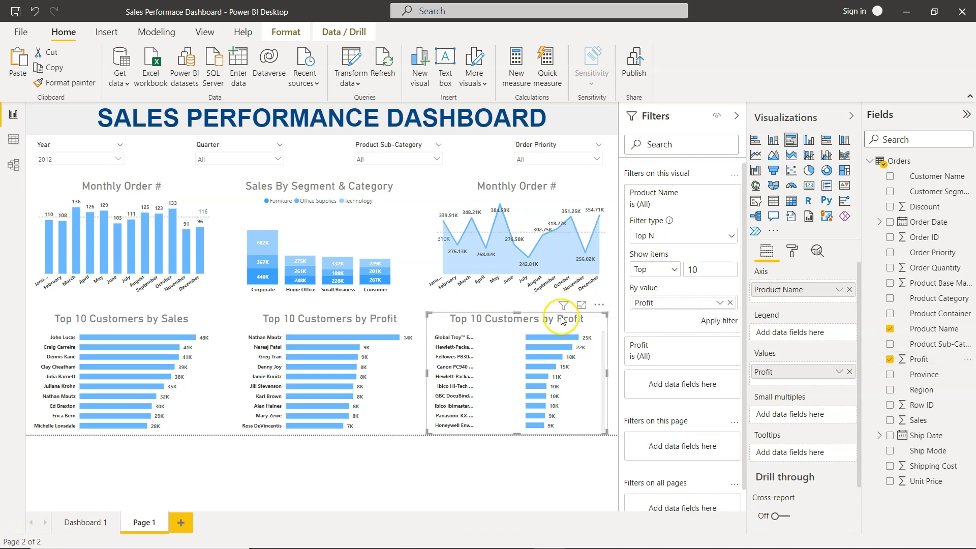
{"action": "left_click", "coordinate": [717, 320]}
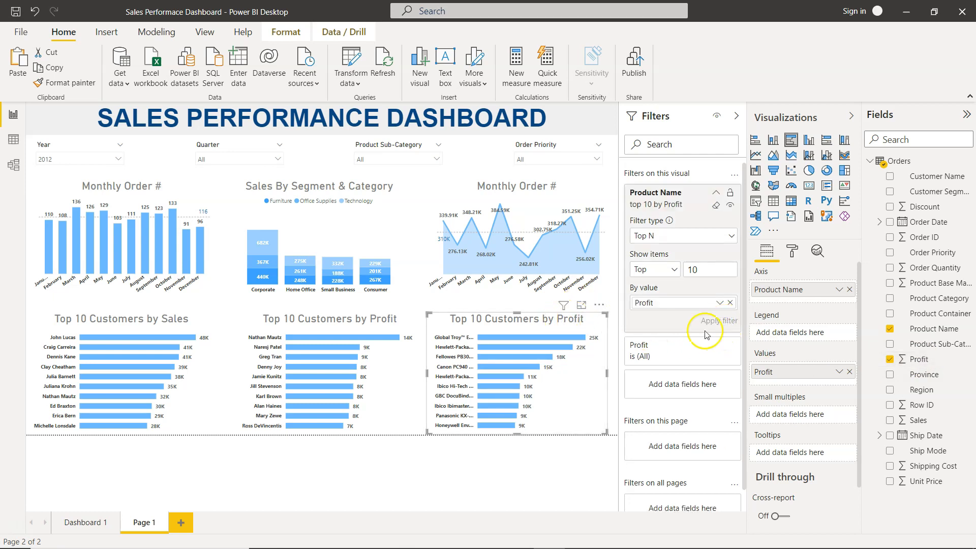
- Compare the new page's layout with the original Dashboard 1 page
{"action": "left_click", "coordinate": [733, 116]}
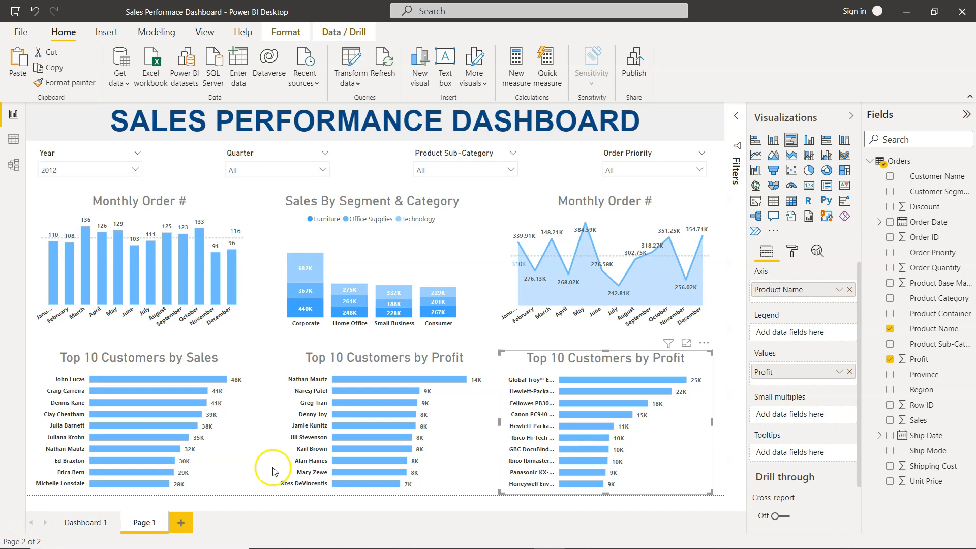
{"action": "left_click", "coordinate": [94, 524]}
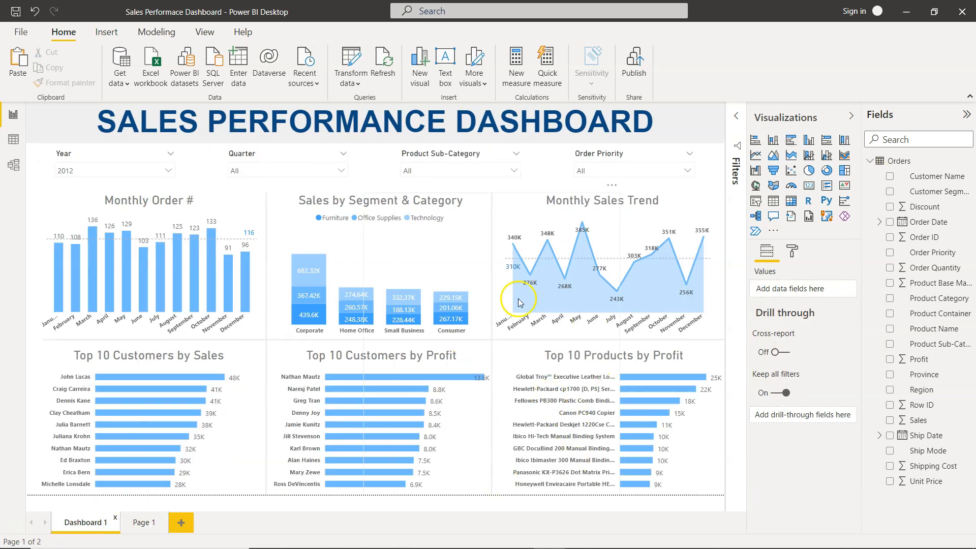
{"action": "left_click", "coordinate": [141, 527]}
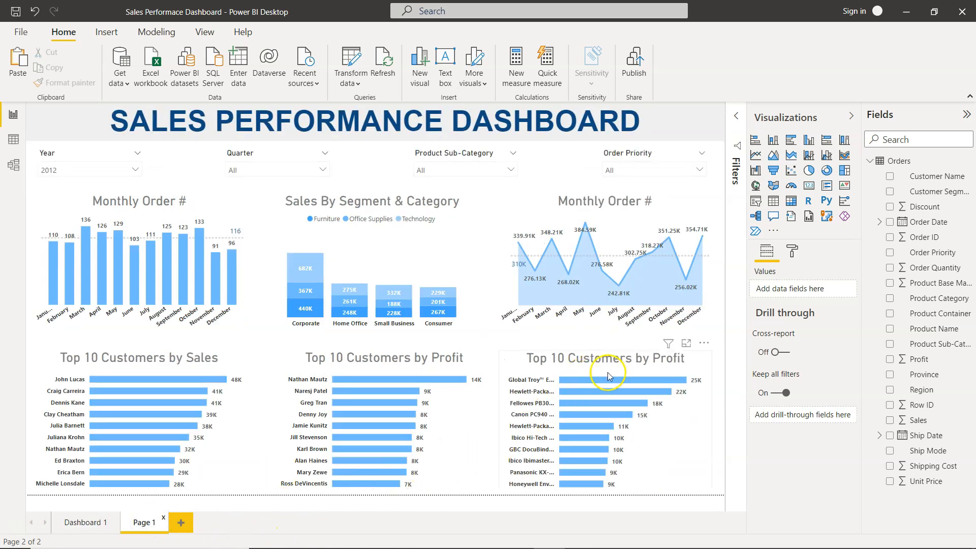
{"action": "left_click", "coordinate": [86, 526]}
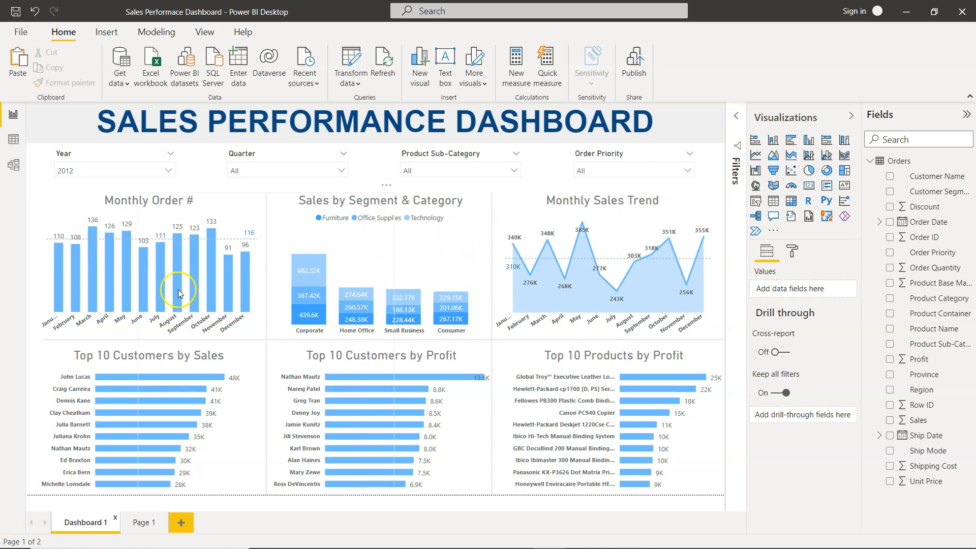
{"action": "left_click", "coordinate": [143, 526]}
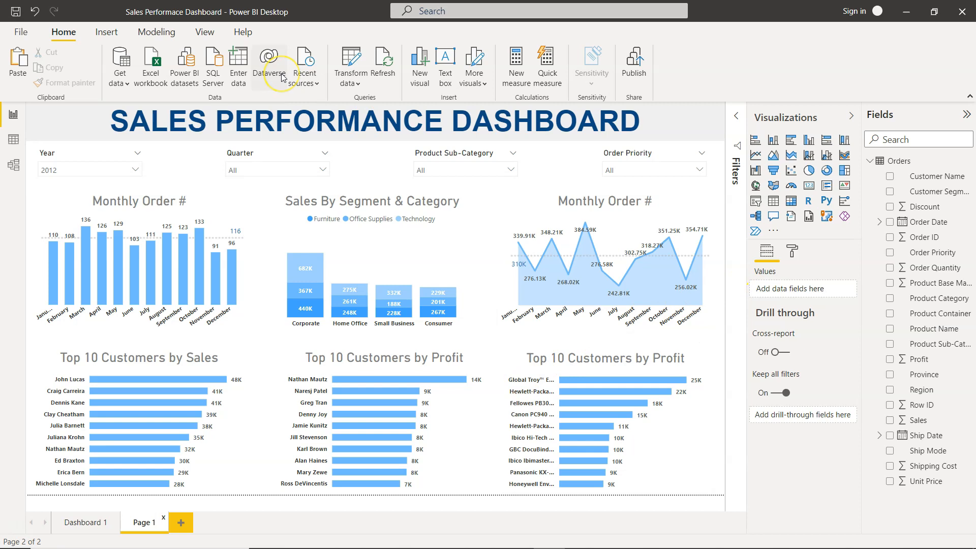
- Retitle the area chart as Monthly Sales Trend
{"action": "left_click", "coordinate": [614, 213]}
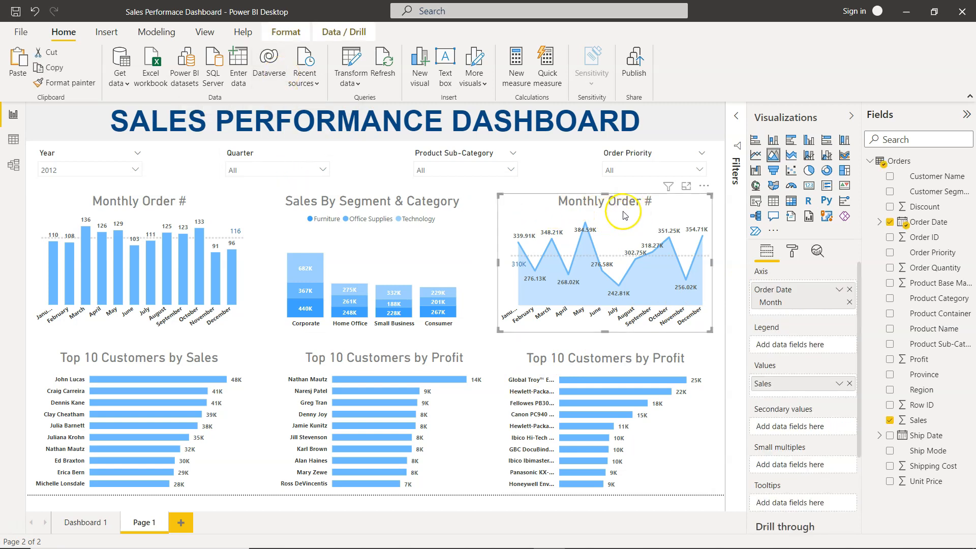
{"action": "left_click", "coordinate": [792, 250]}
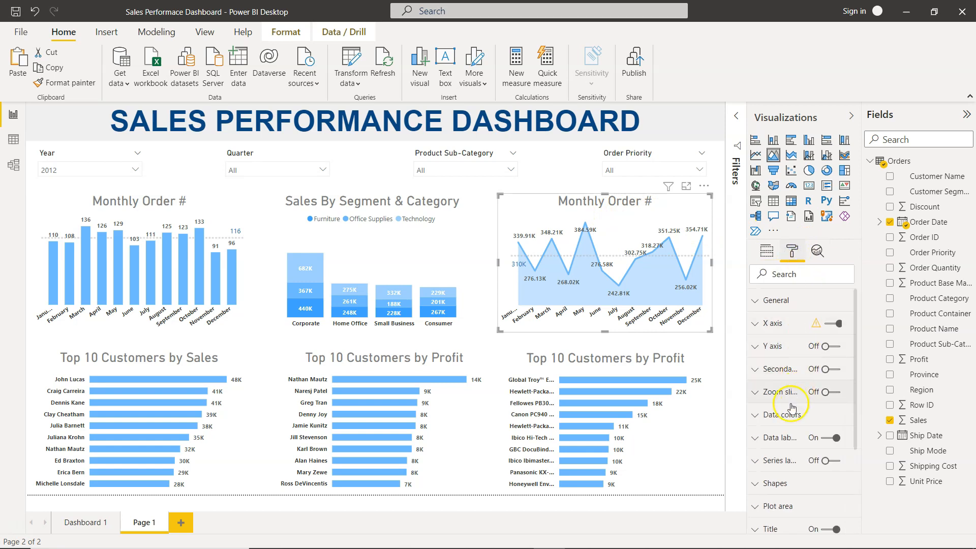
{"action": "left_click", "coordinate": [756, 524]}
{"action": "scroll", "coordinate": [777, 483], "scroll_direction": "down", "scroll_amount": 2}
{"action": "left_click", "coordinate": [801, 422]}
{"action": "triple_click", "coordinate": [800, 421]}
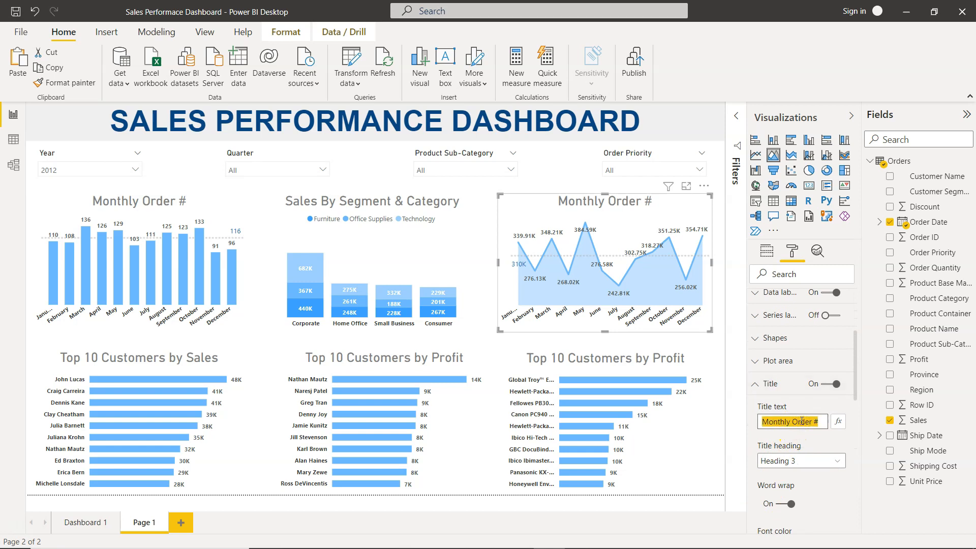
{"action": "type", "text": "M"}
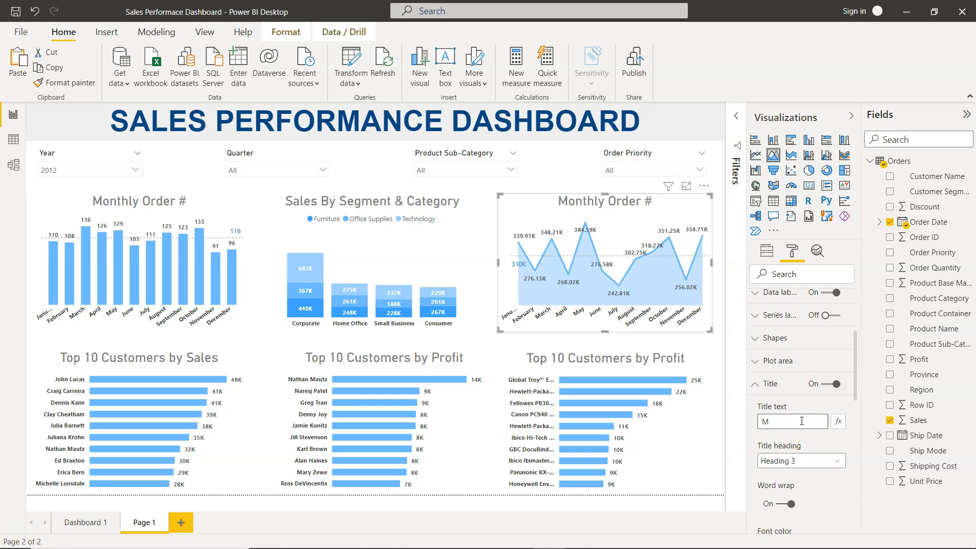
{"action": "type", "text": "onthly Sales Trend"}
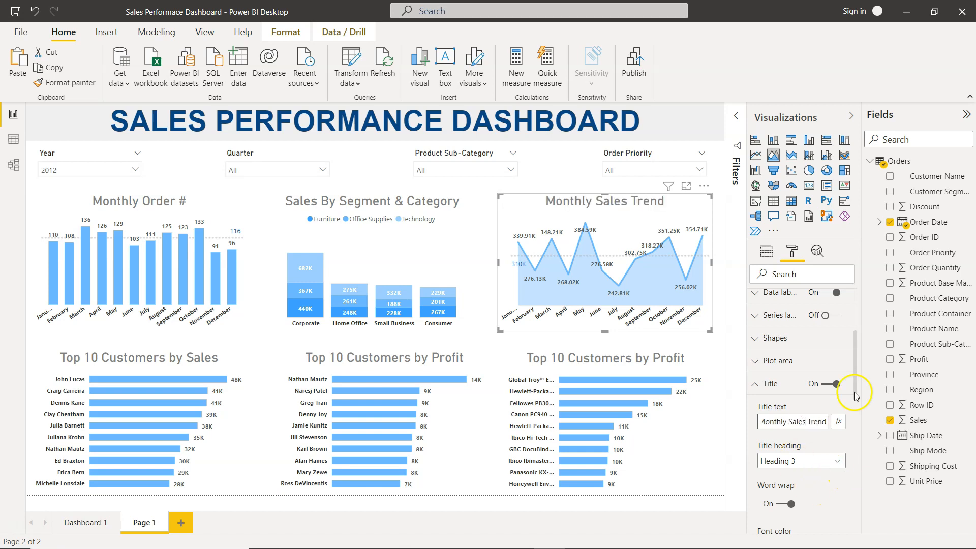
{"action": "left_click", "coordinate": [754, 384]}
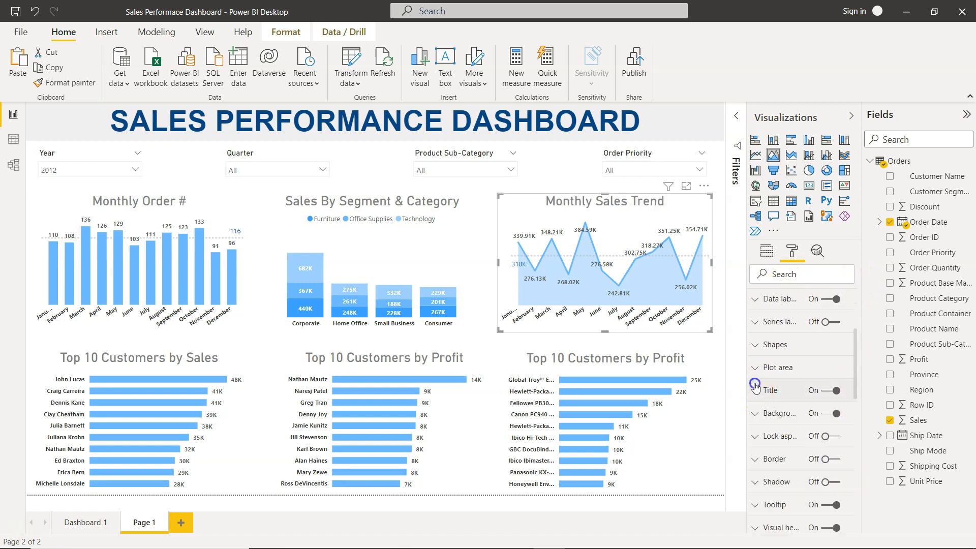
{"action": "left_click", "coordinate": [533, 181]}
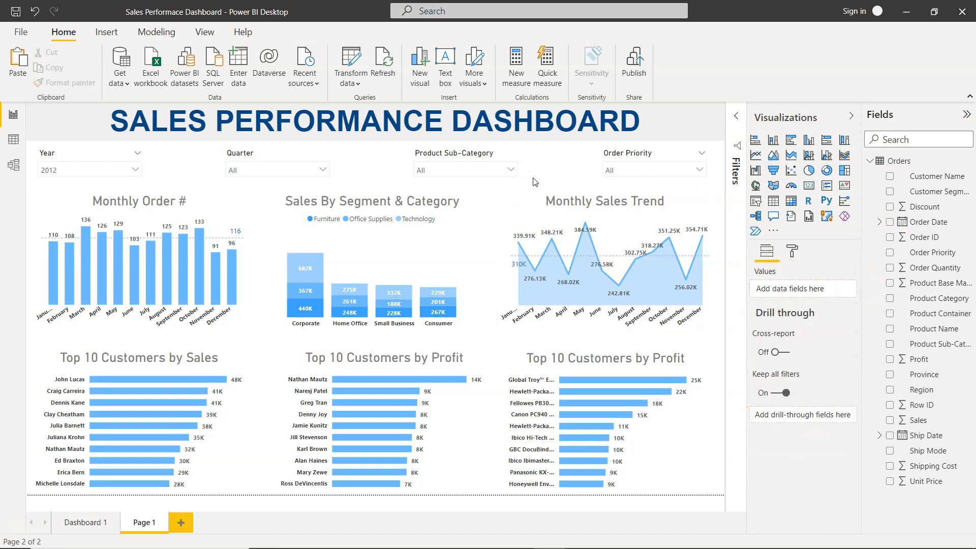
- Insert a line shape and stretch it horizontally across the canvas between the two chart rows
{"action": "left_click", "coordinate": [109, 34]}
{"action": "left_click", "coordinate": [362, 70]}
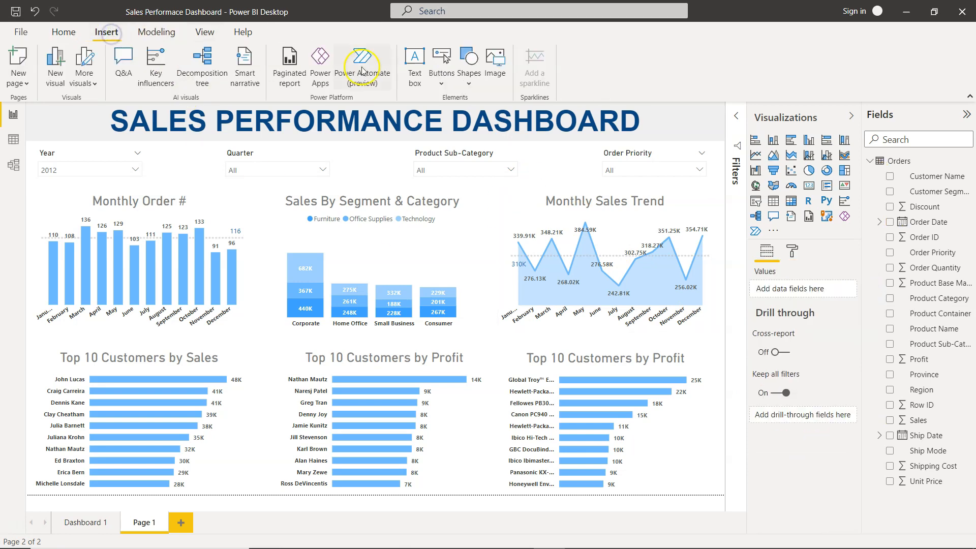
{"action": "left_click", "coordinate": [468, 81]}
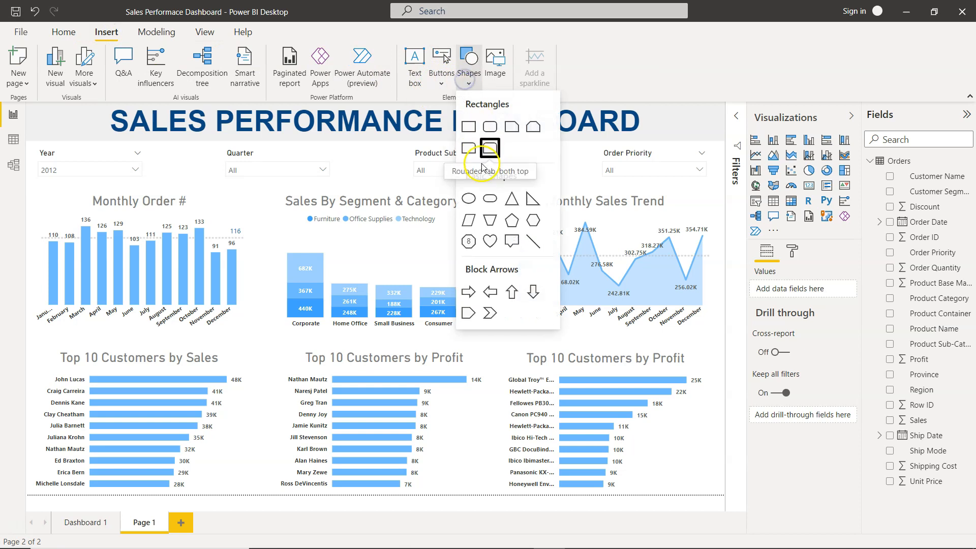
{"action": "left_click", "coordinate": [533, 240]}
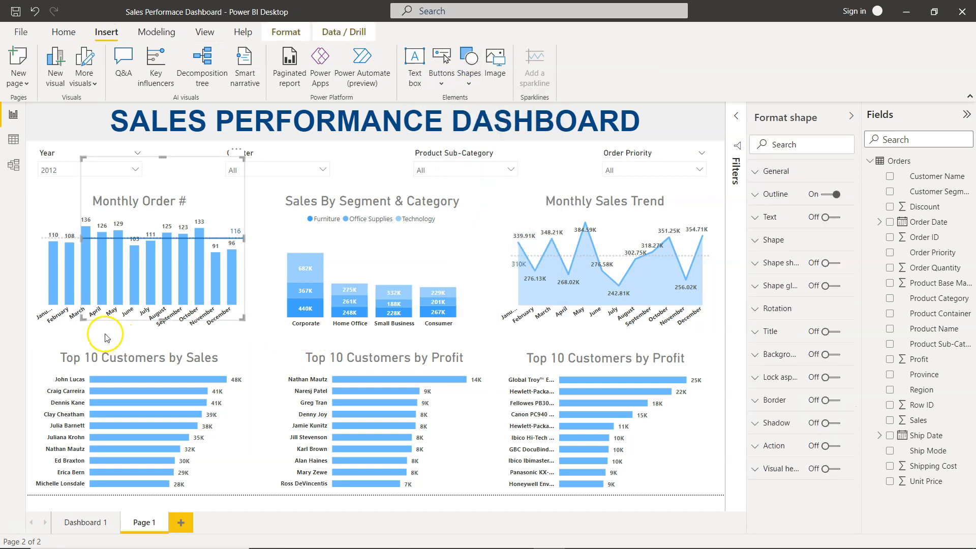
{"action": "left_click_drag", "start_coordinate": [195, 239], "coordinate": [150, 339]}
{"action": "left_click_drag", "start_coordinate": [196, 339], "coordinate": [728, 374]}
{"action": "left_click", "coordinate": [54, 385]}
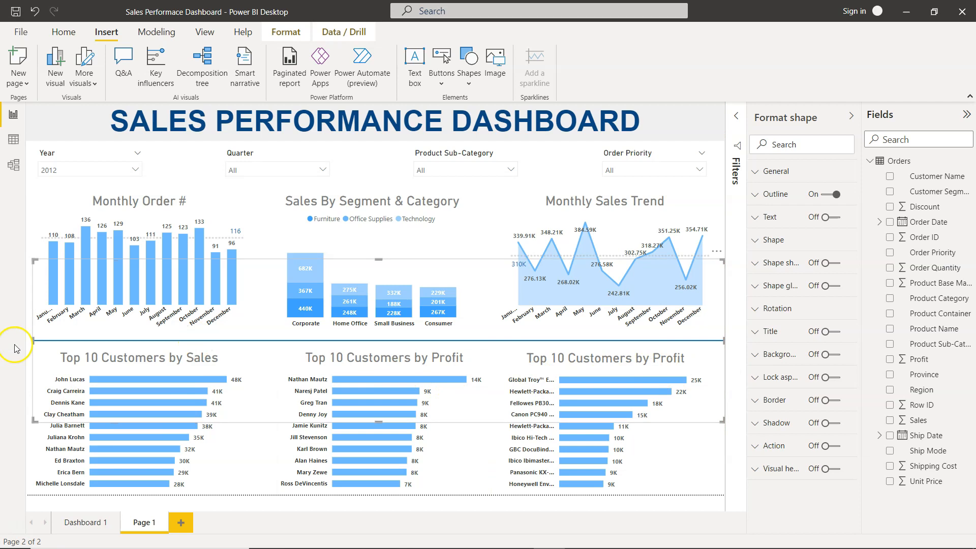
{"action": "left_click_drag", "start_coordinate": [33, 339], "coordinate": [5, 338]}
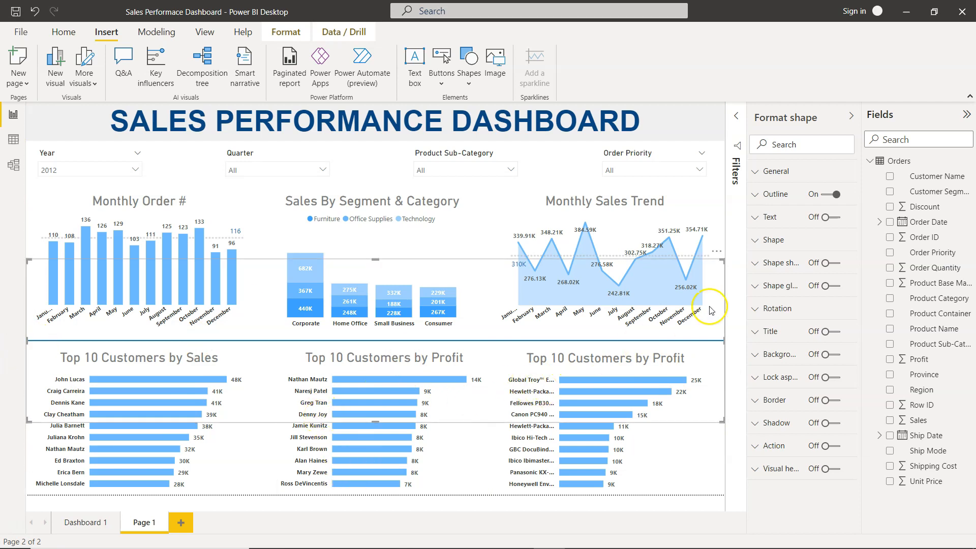
- Compare the divider line's shape settings and placement with the original dashboard
{"action": "left_click", "coordinate": [760, 241]}
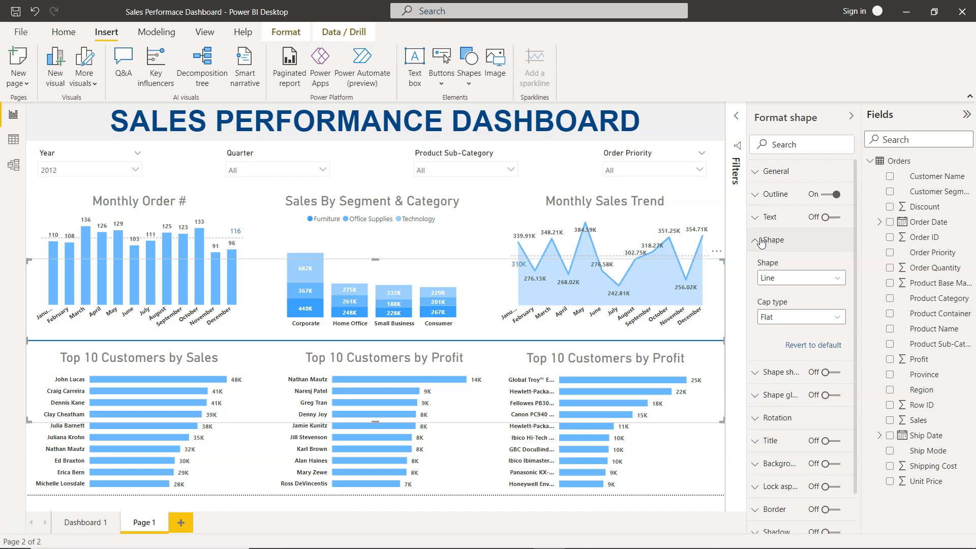
{"action": "left_click", "coordinate": [680, 458]}
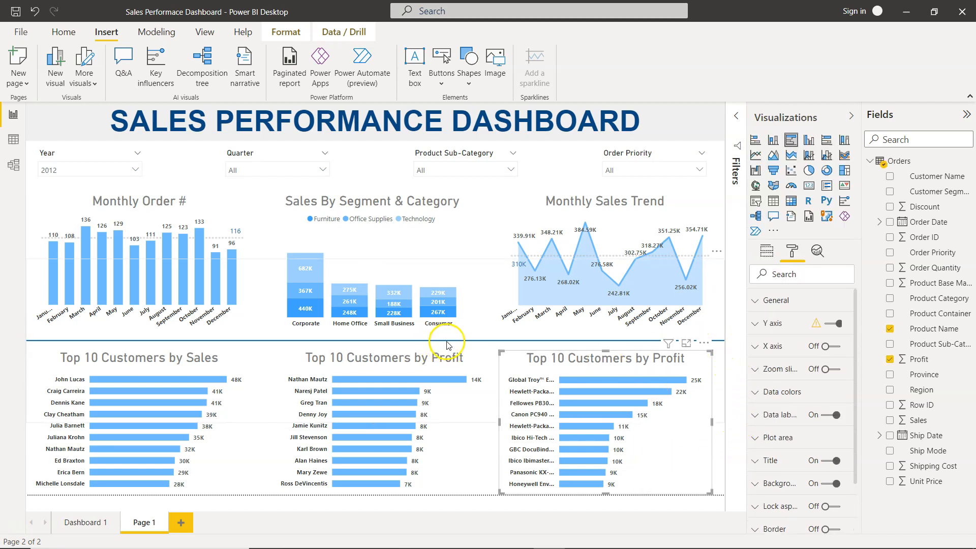
{"action": "left_click", "coordinate": [94, 522]}
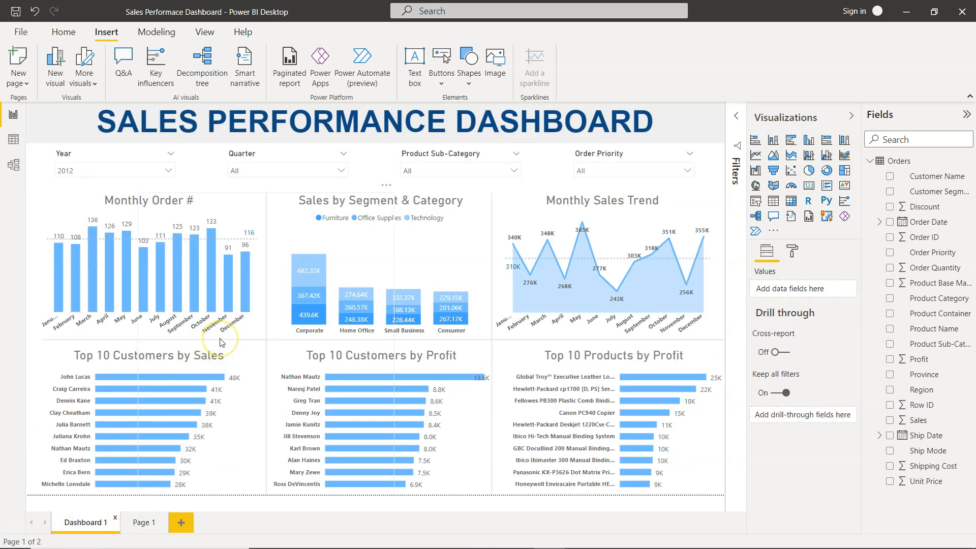
{"action": "left_click", "coordinate": [141, 524]}
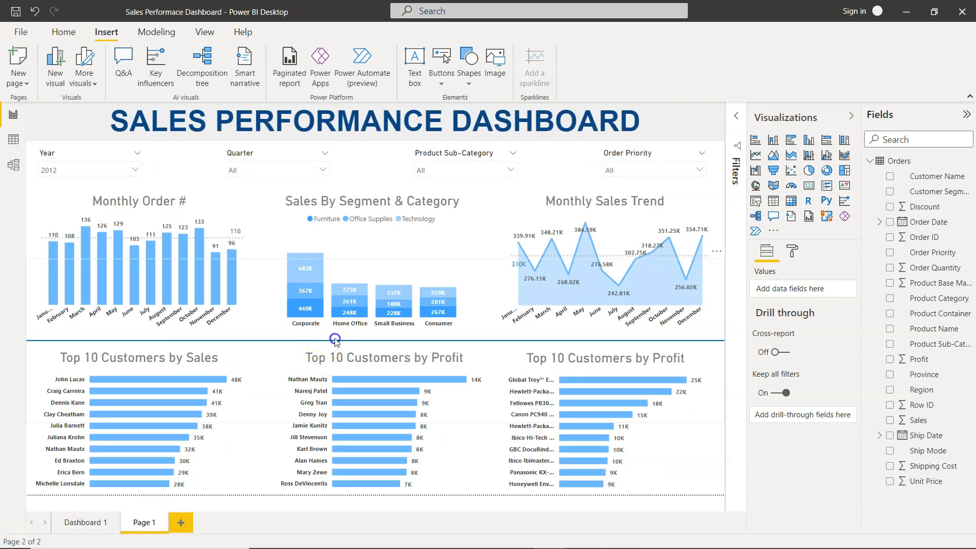
{"action": "left_click", "coordinate": [335, 340]}
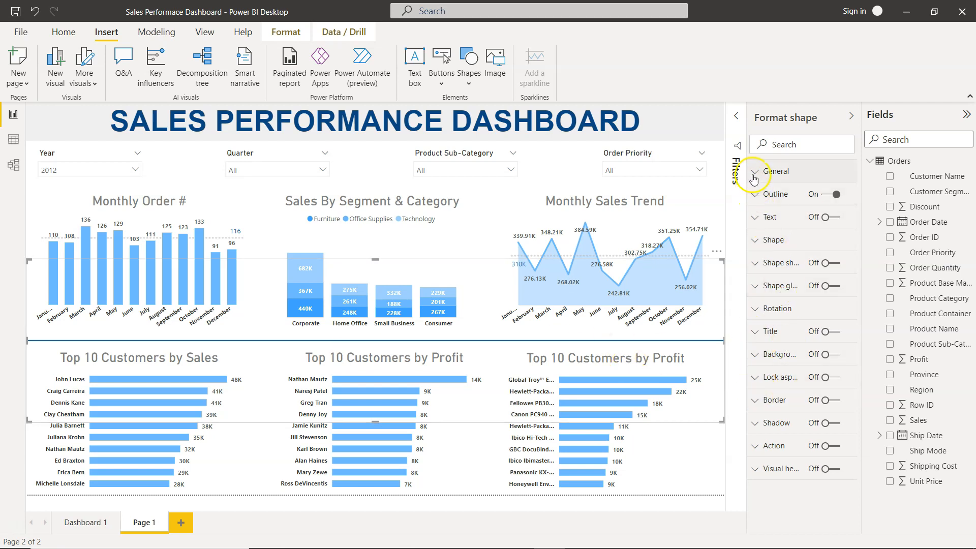
- Set the divider line's outline colour to light grey with 31% transparency
{"action": "left_click", "coordinate": [755, 237]}
{"action": "left_click", "coordinate": [755, 239]}
{"action": "left_click", "coordinate": [756, 262]}
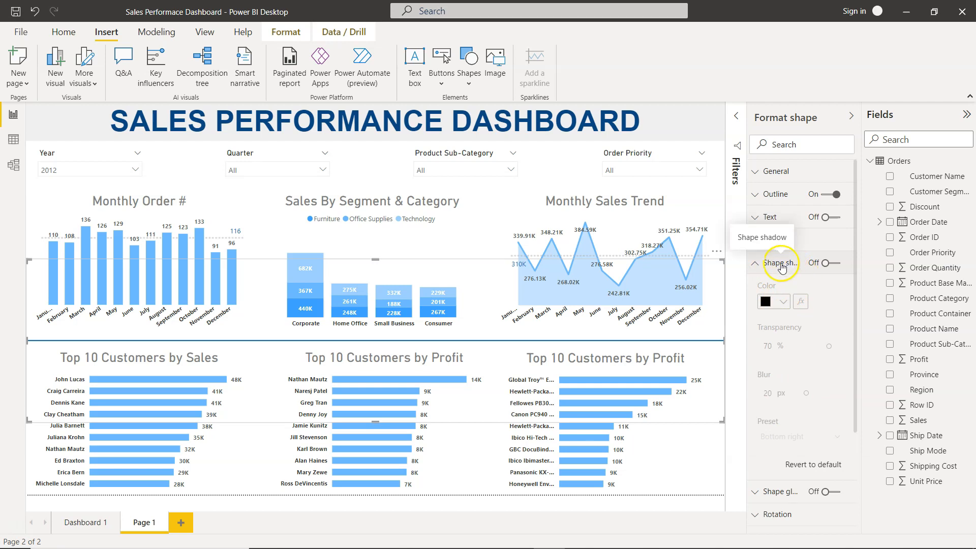
{"action": "left_click", "coordinate": [756, 263]}
{"action": "left_click", "coordinate": [757, 196]}
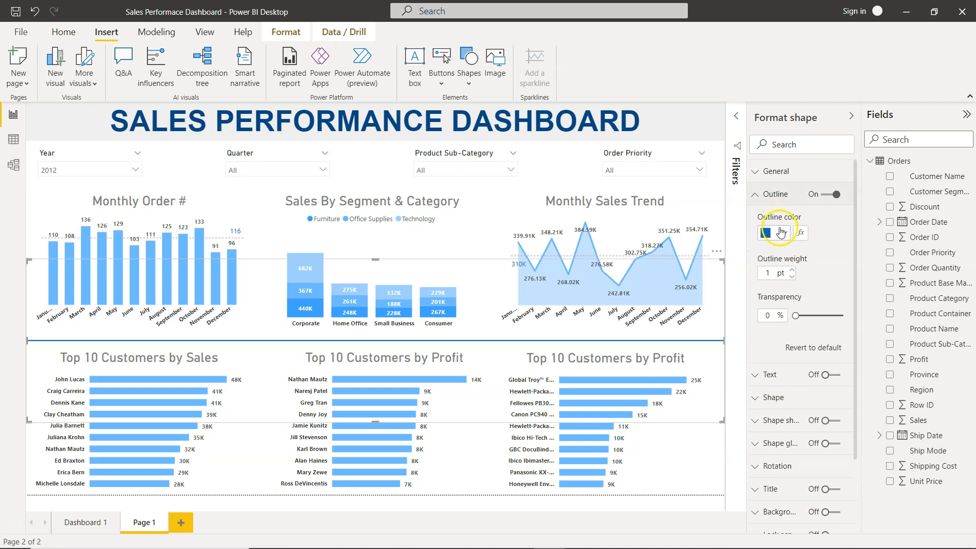
{"action": "left_click", "coordinate": [773, 233]}
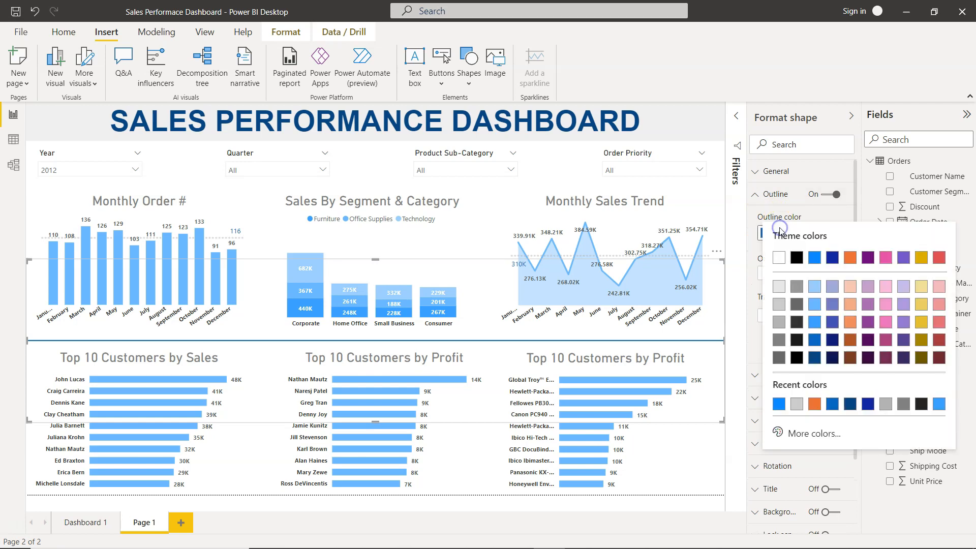
{"action": "left_click", "coordinate": [779, 289]}
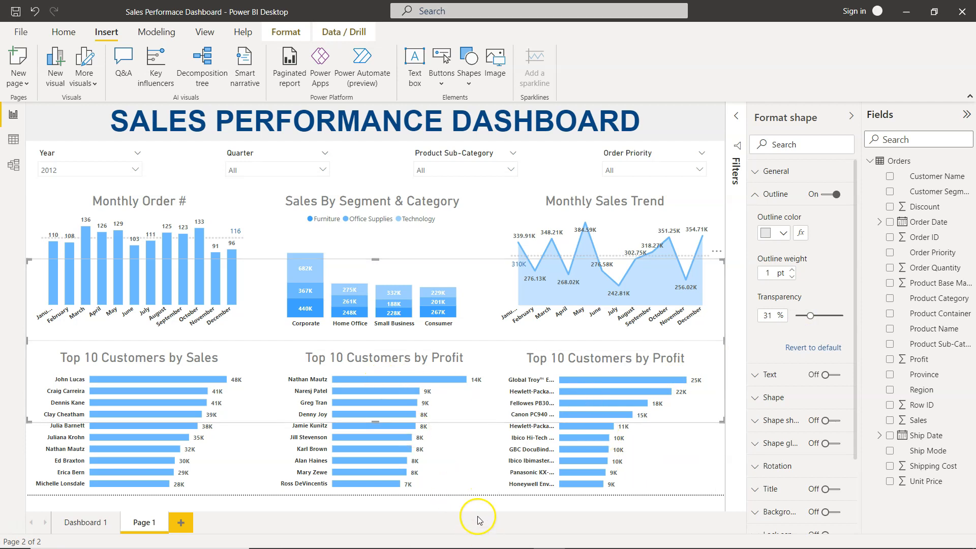
{"action": "left_click", "coordinate": [479, 500]}
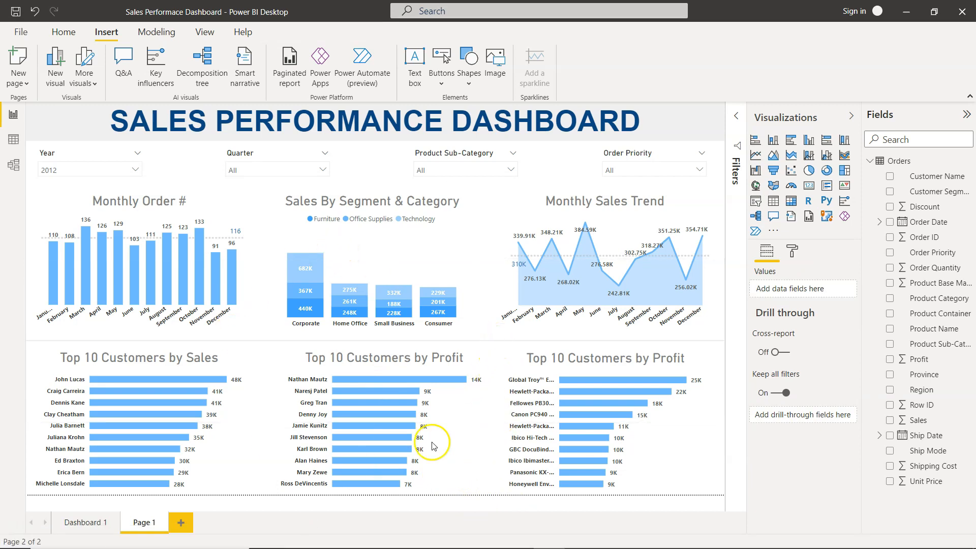
- Paste a copy of the divider line and rotate it 90°
{"action": "left_click", "coordinate": [506, 342]}
{"action": "key", "text": "ctrl+v"}
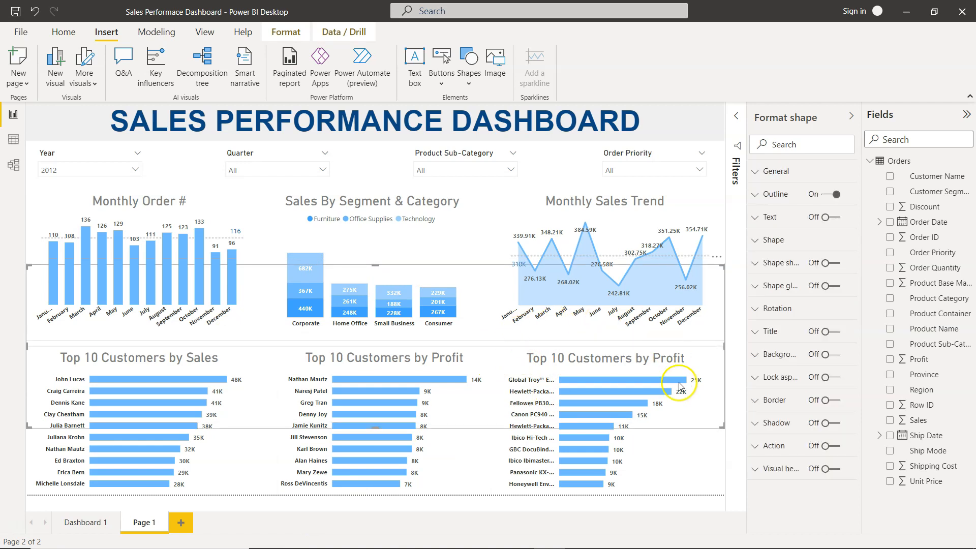
{"action": "left_click", "coordinate": [753, 310]}
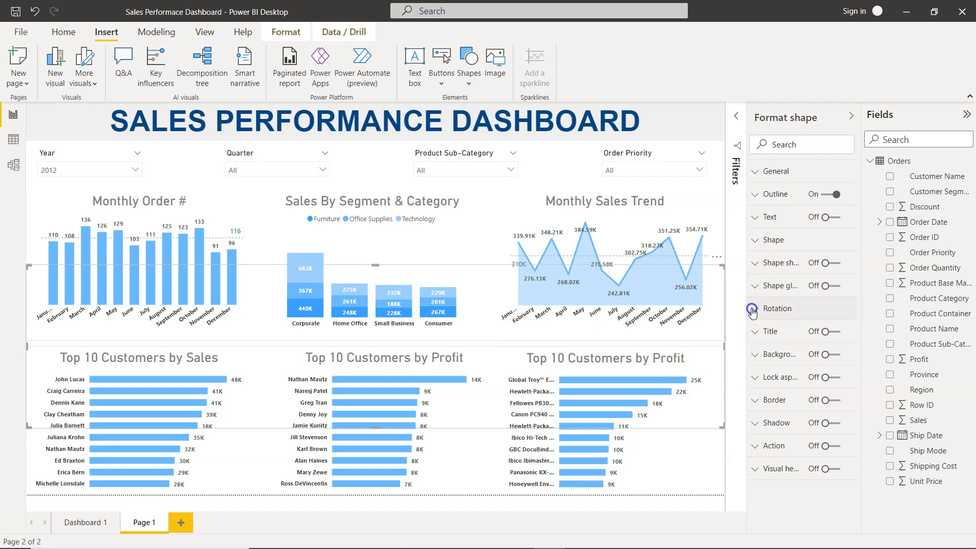
{"action": "left_click", "coordinate": [756, 352]}
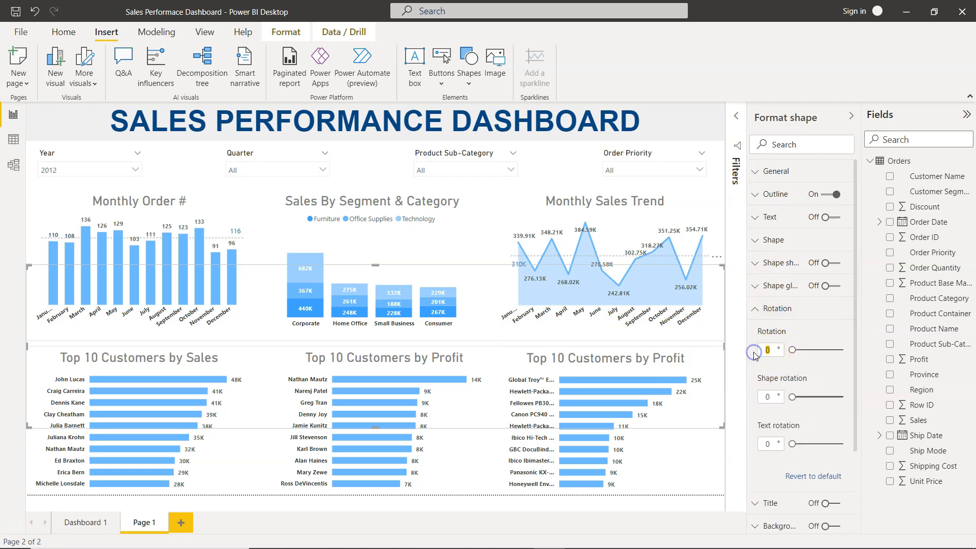
{"action": "key", "text": "Tab"}
- Place vertical dividers between the first and second and the second and third chart columns
{"action": "left_click_drag", "start_coordinate": [724, 346], "coordinate": [267, 276]}
{"action": "left_click_drag", "start_coordinate": [258, 354], "coordinate": [254, 496]}
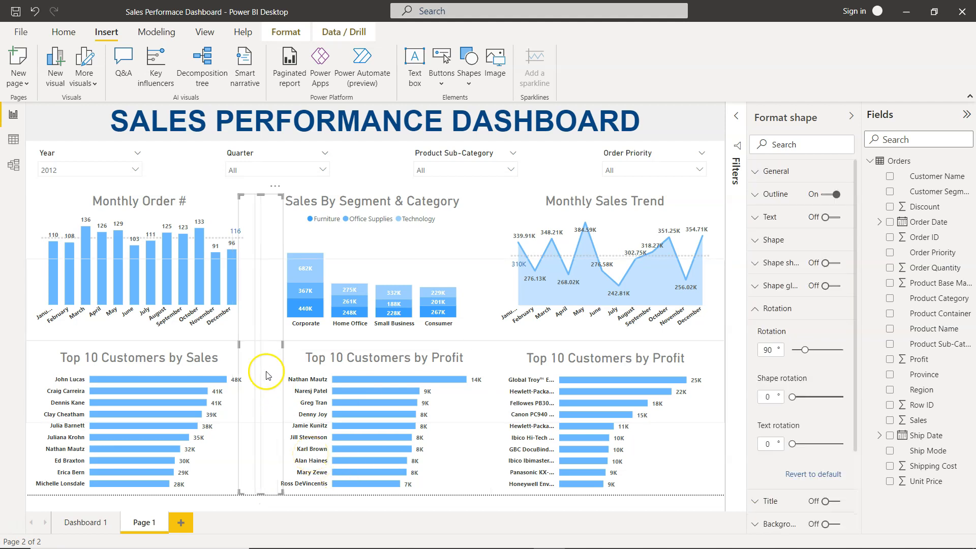
{"action": "left_click_drag", "start_coordinate": [261, 353], "coordinate": [496, 340]}
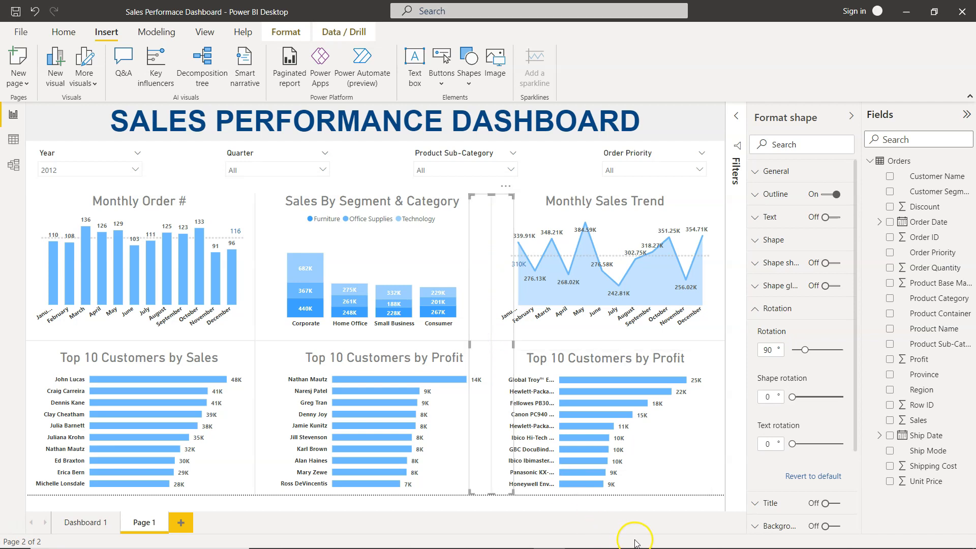
{"action": "left_click", "coordinate": [640, 506]}
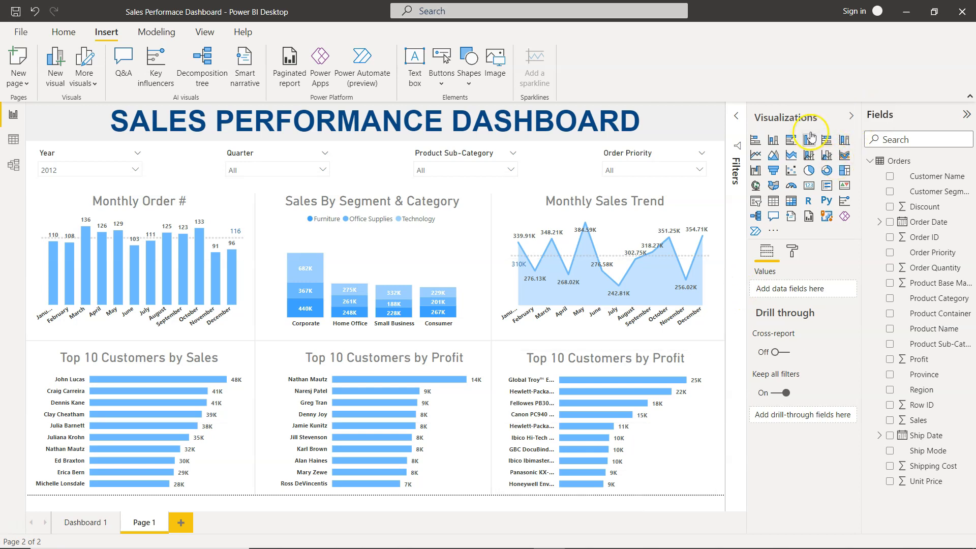
{"action": "left_click", "coordinate": [852, 115]}
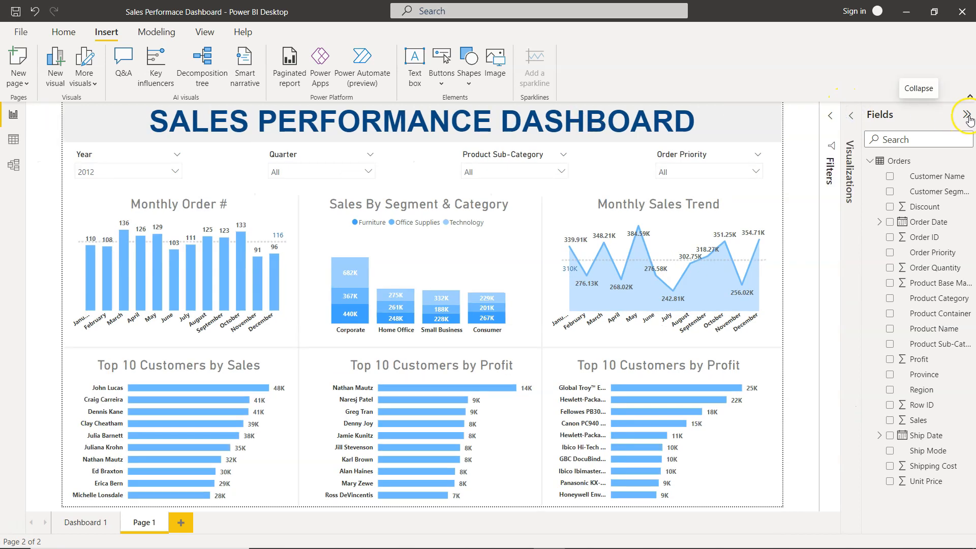
{"action": "left_click", "coordinate": [965, 116]}
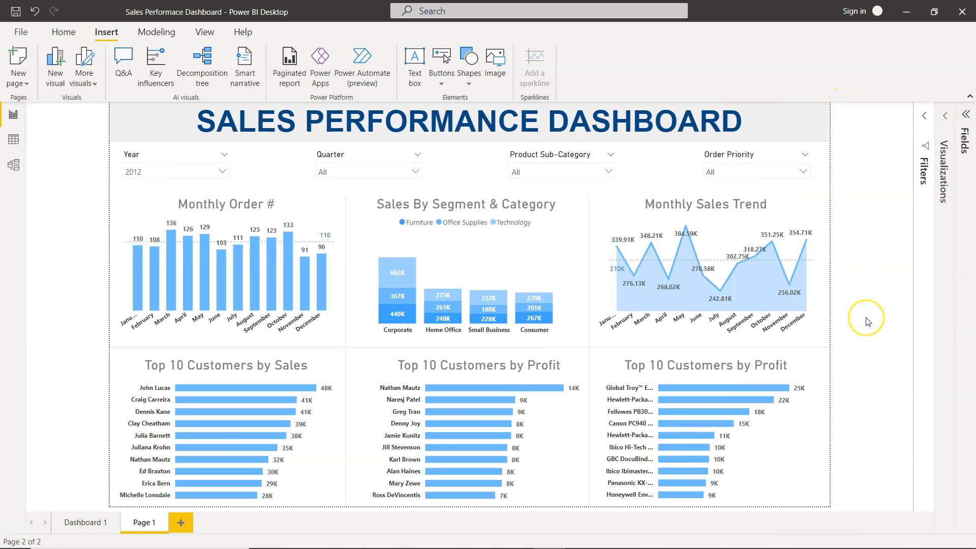
- Compare against the original dashboard page, then test the Product Sub-Category slicer by selecting Appliances and Envelopes
{"action": "left_click", "coordinate": [80, 519]}
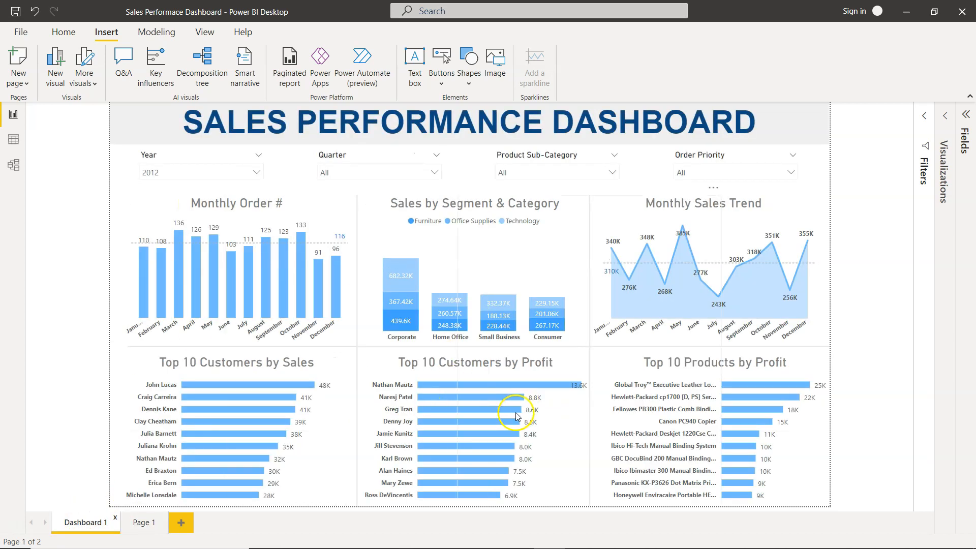
{"action": "left_click", "coordinate": [142, 523]}
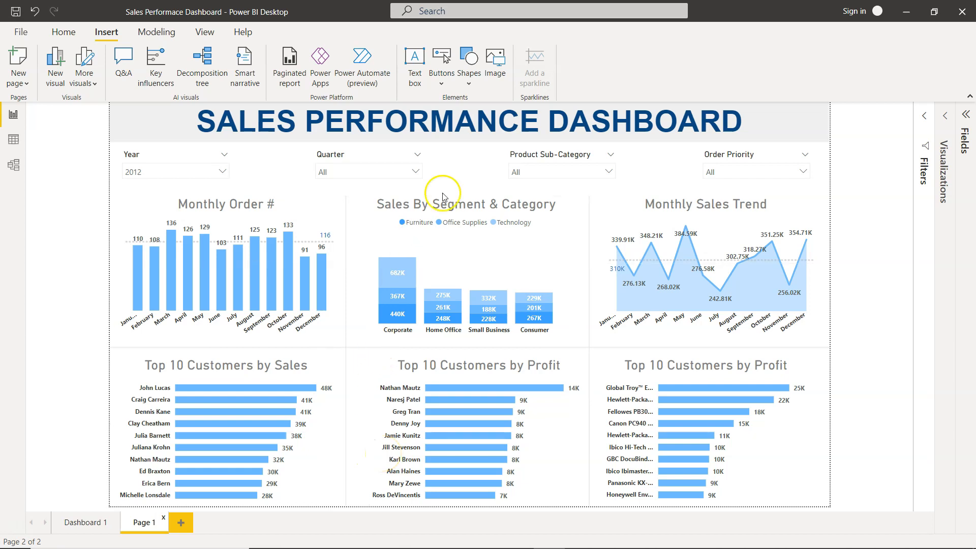
{"action": "left_click", "coordinate": [548, 177]}
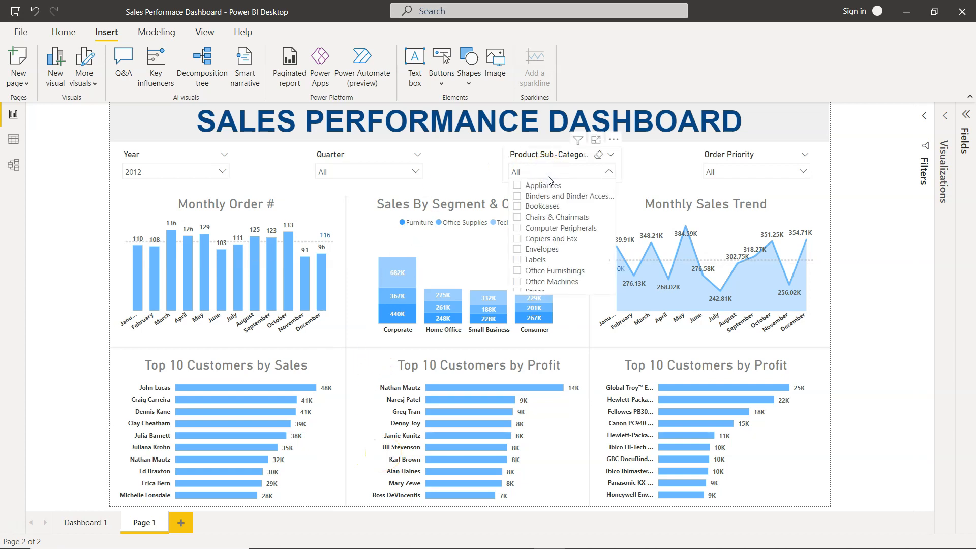
{"action": "left_click", "coordinate": [516, 186]}
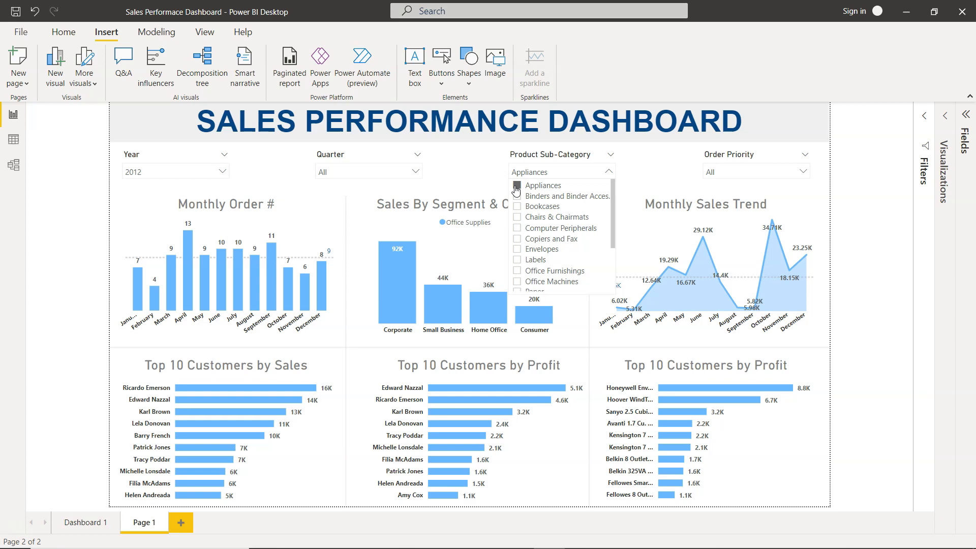
{"action": "left_click", "coordinate": [516, 186]}
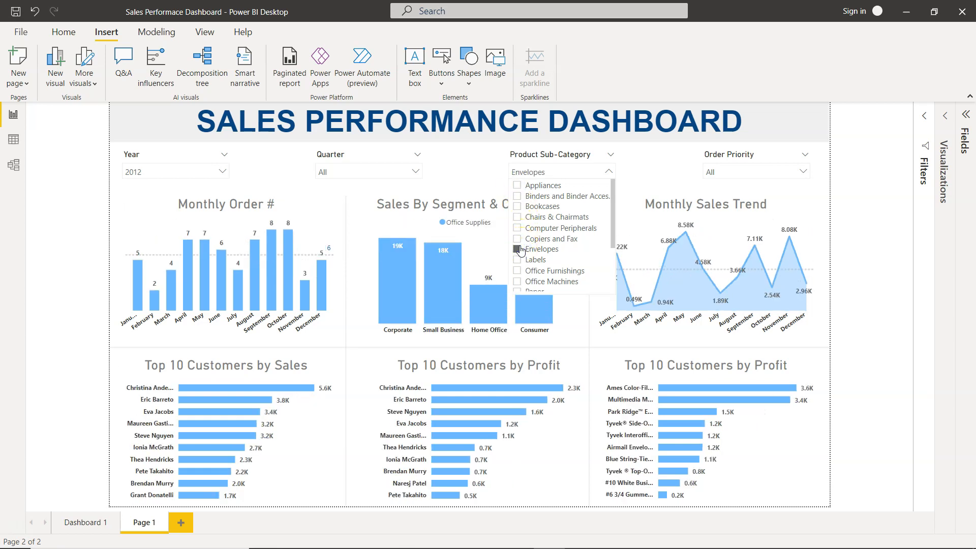
{"action": "left_click", "coordinate": [518, 248]}
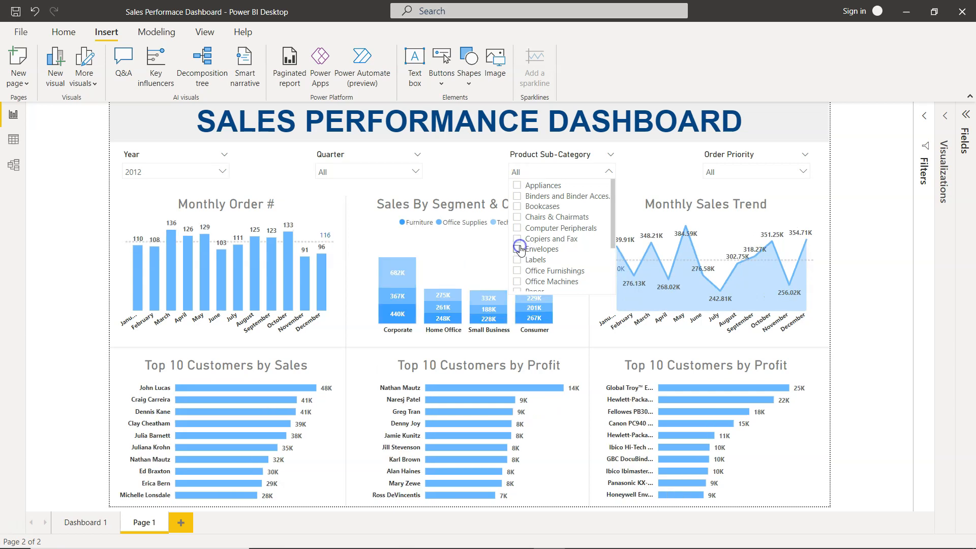
{"action": "left_click", "coordinate": [517, 249]}
{"action": "left_click", "coordinate": [76, 309]}
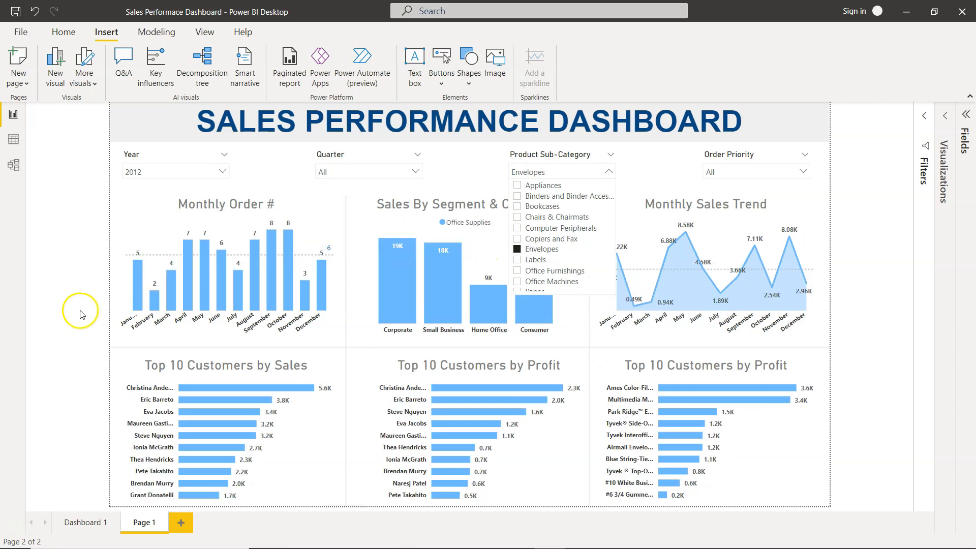
{"action": "left_click", "coordinate": [132, 324]}
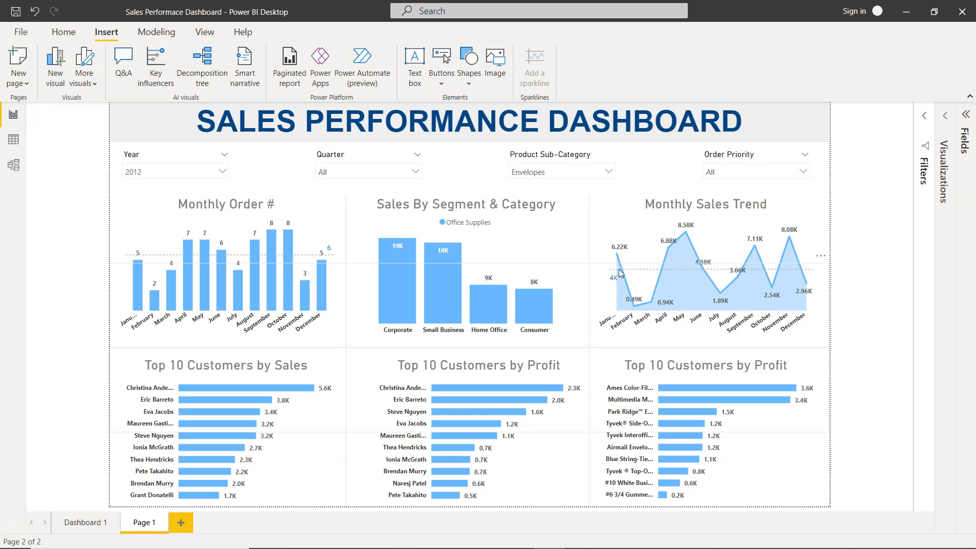
- Test the Product Sub-Category slicer with Copiers and Fax and Office Furnishings, then clear the slicer selection
{"action": "left_click", "coordinate": [595, 175]}
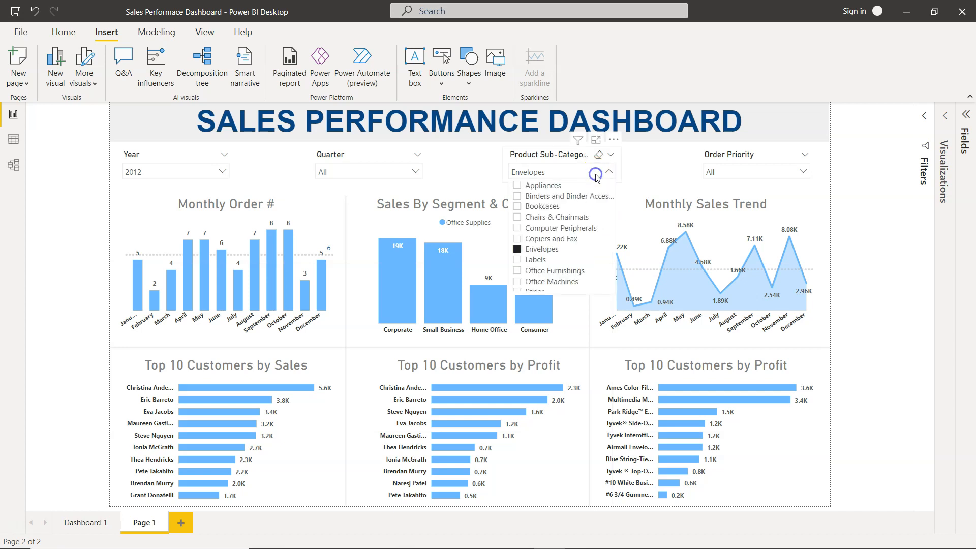
{"action": "left_click", "coordinate": [517, 239]}
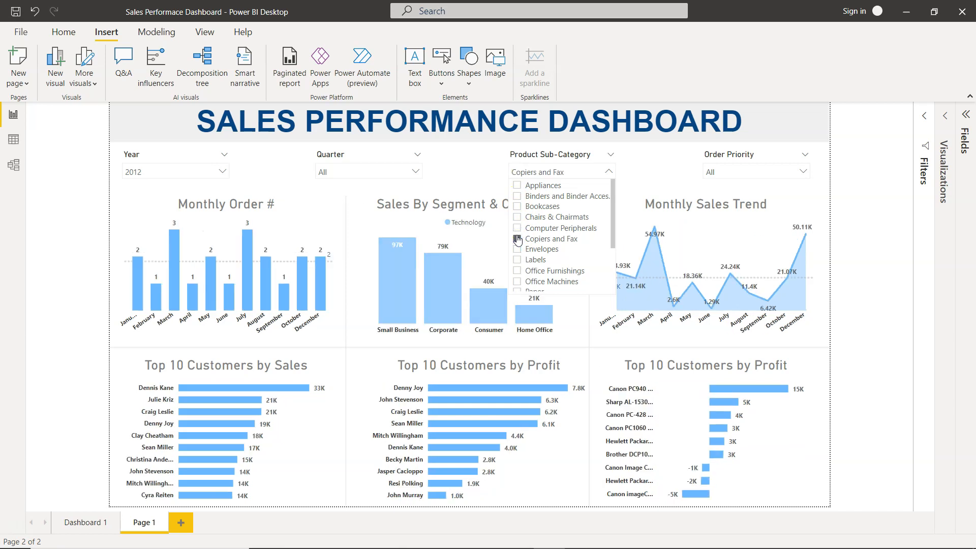
{"action": "left_click", "coordinate": [517, 271]}
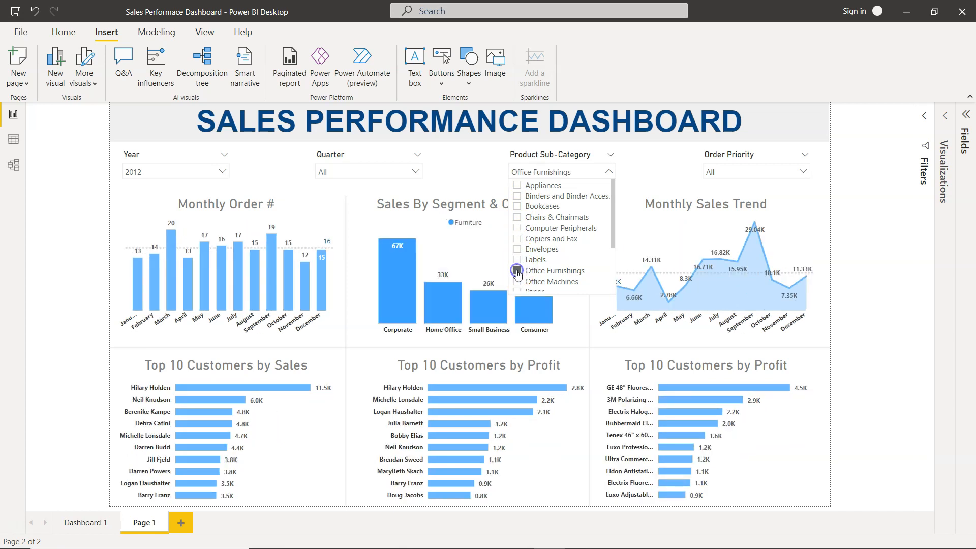
{"action": "left_click", "coordinate": [517, 270]}
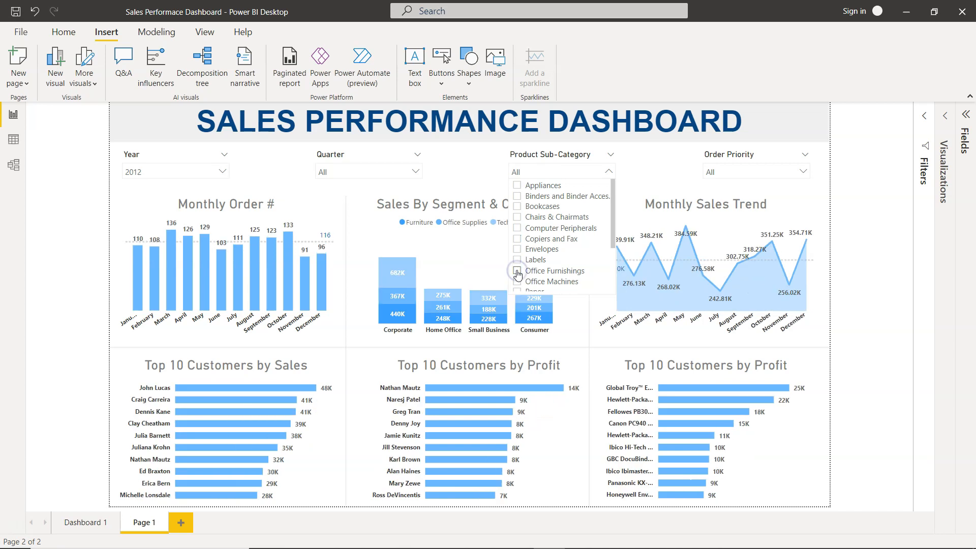
{"action": "left_click", "coordinate": [606, 172]}
- Test the Order Priority slicer by toggling Critical, and inspect the Year slicer's options
{"action": "left_click", "coordinate": [736, 173]}
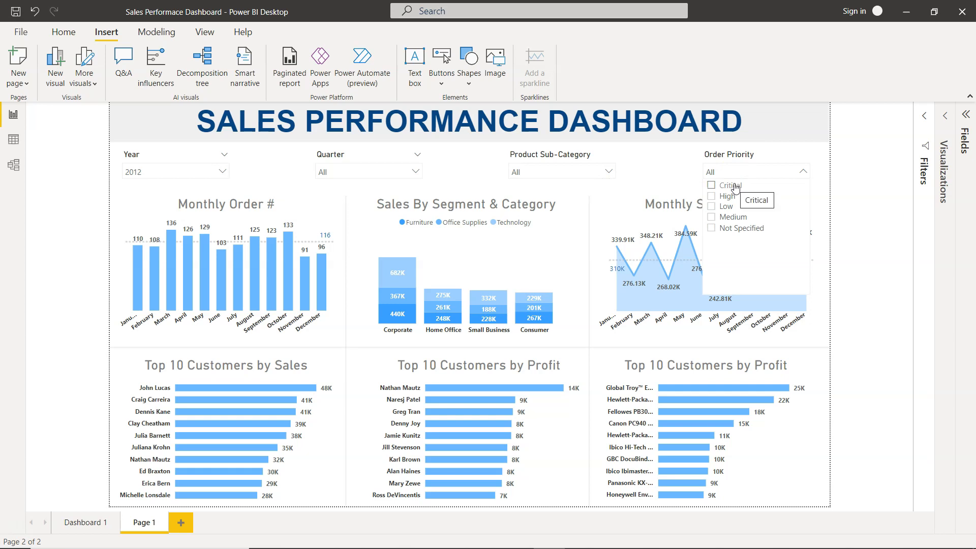
{"action": "left_click", "coordinate": [734, 186]}
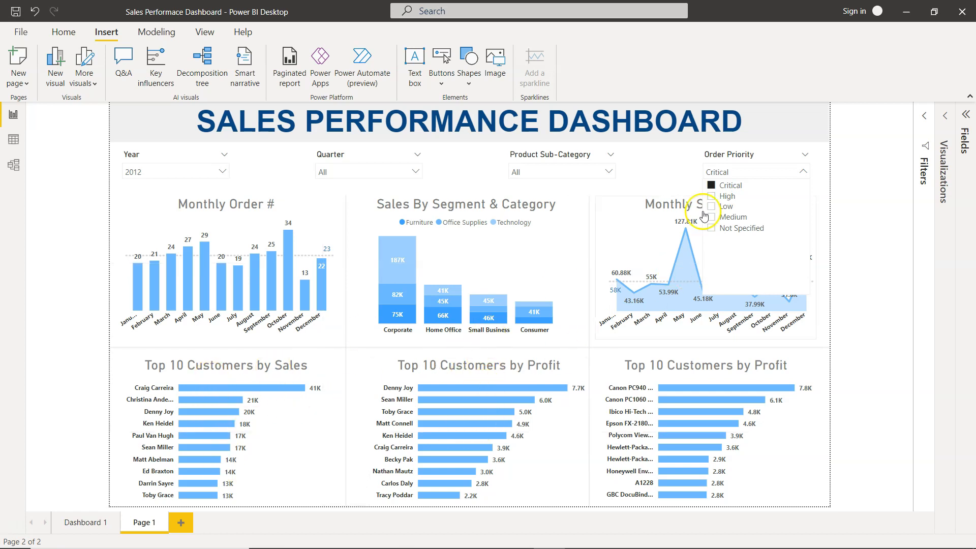
{"action": "left_click", "coordinate": [710, 186]}
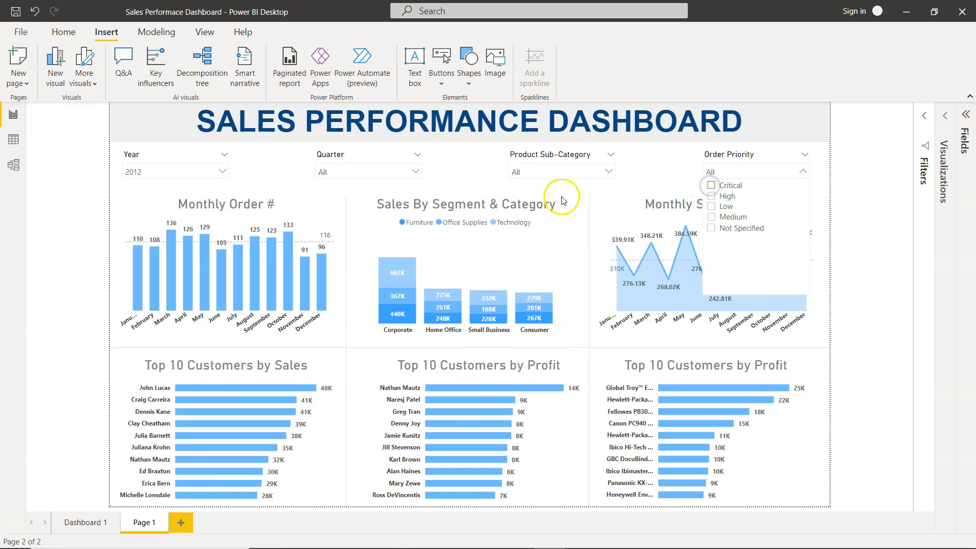
{"action": "left_click", "coordinate": [224, 174]}
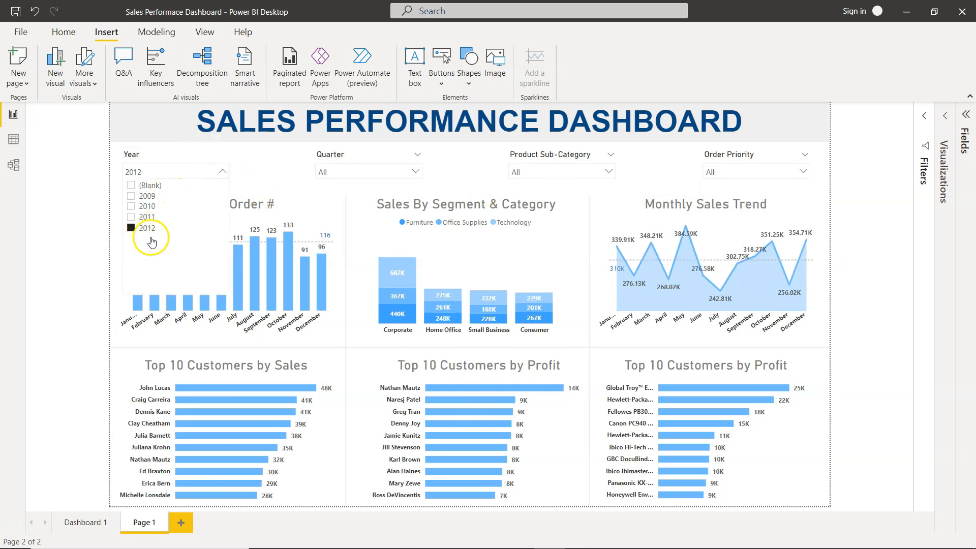
{"action": "left_click", "coordinate": [75, 257]}
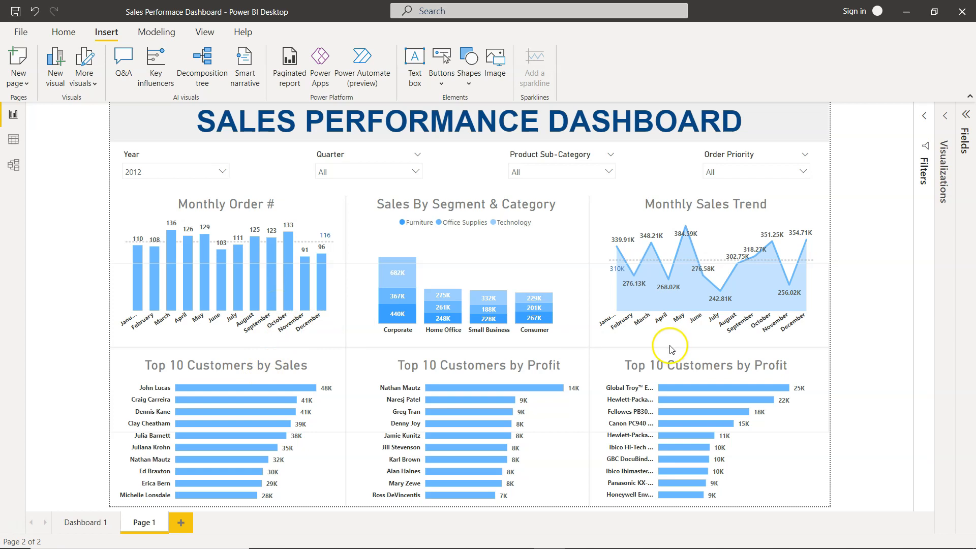
- Filter the dashboard to Qtr 3 with the Quarter slicer, then deselect Qtr 3 to show all quarters
{"action": "left_click", "coordinate": [384, 172]}
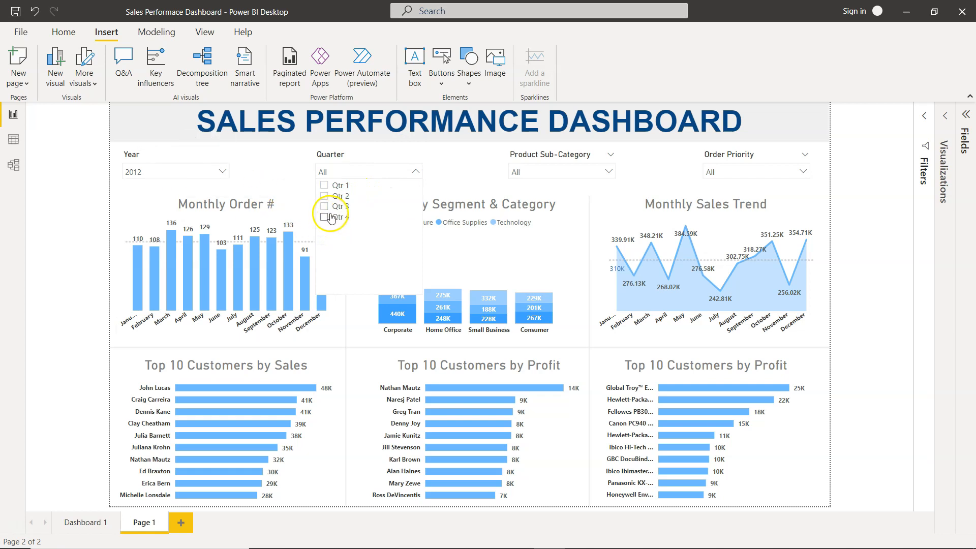
{"action": "left_click", "coordinate": [322, 207]}
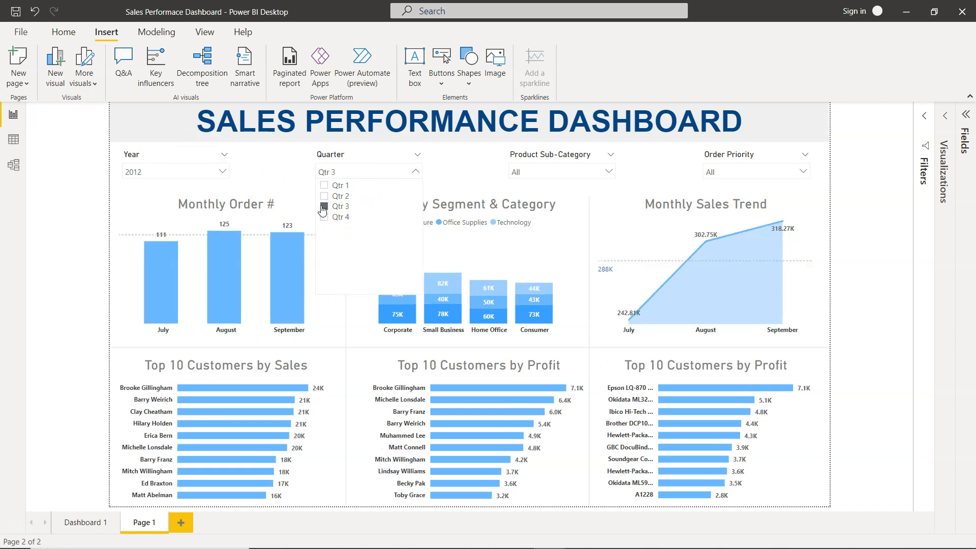
{"action": "left_click", "coordinate": [861, 307]}
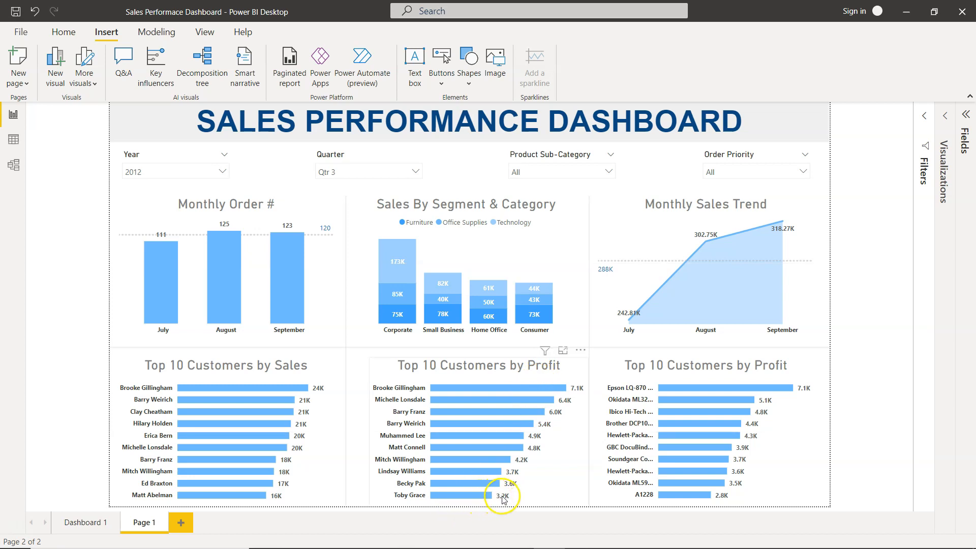
{"action": "left_click", "coordinate": [454, 389]}
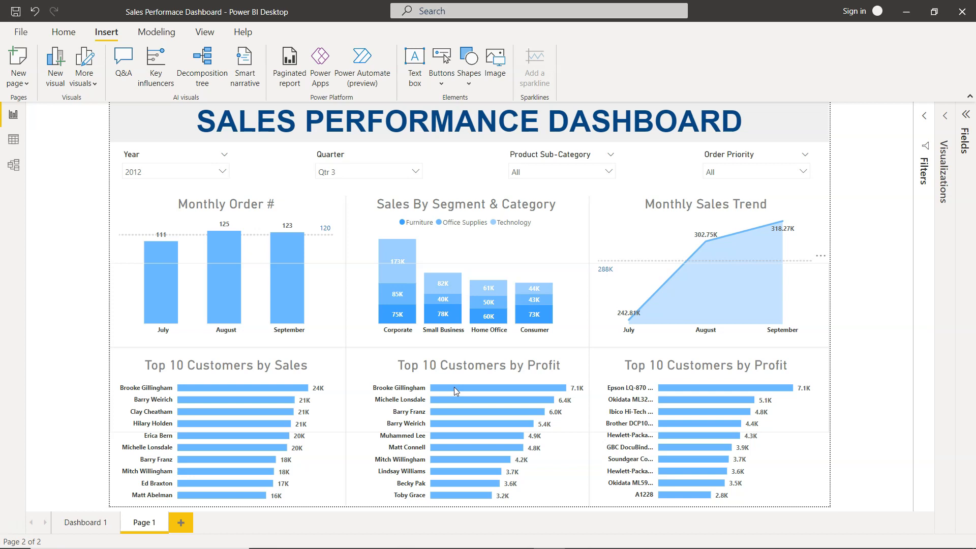
{"action": "left_click", "coordinate": [400, 173]}
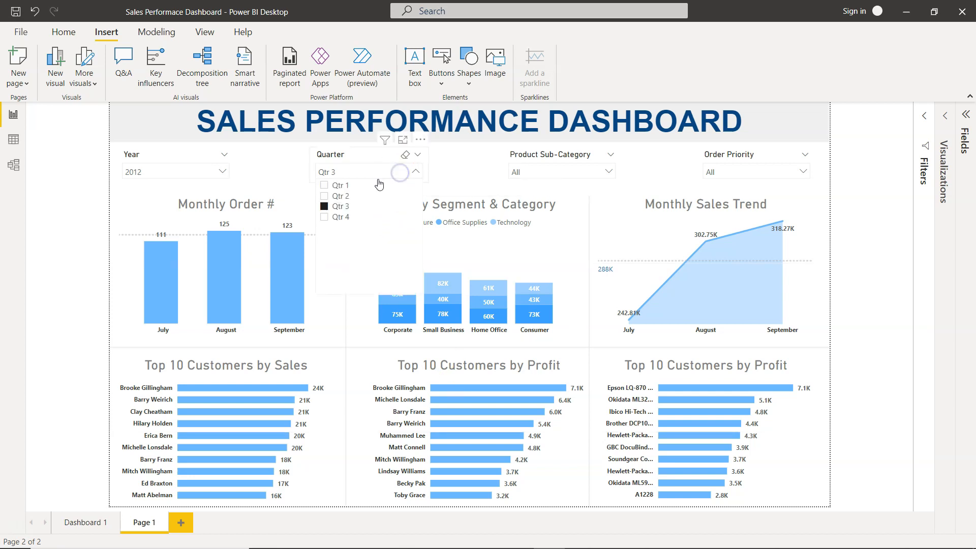
{"action": "left_click", "coordinate": [324, 207]}
{"action": "left_click", "coordinate": [323, 207]}
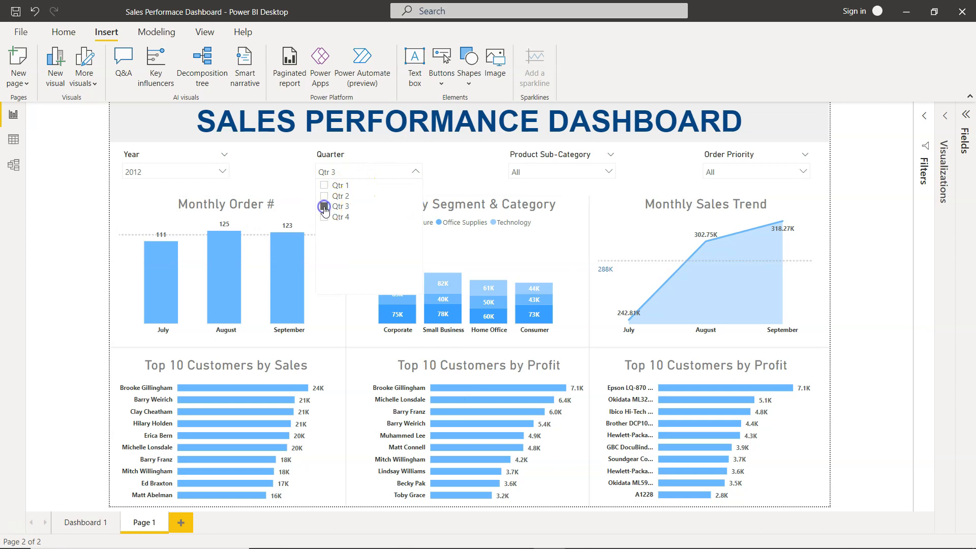
{"action": "left_click", "coordinate": [863, 321]}
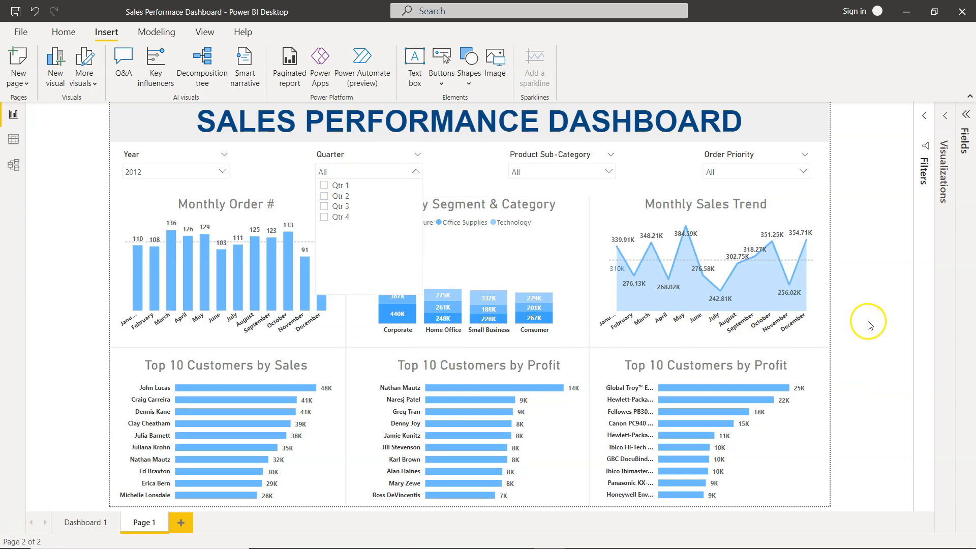